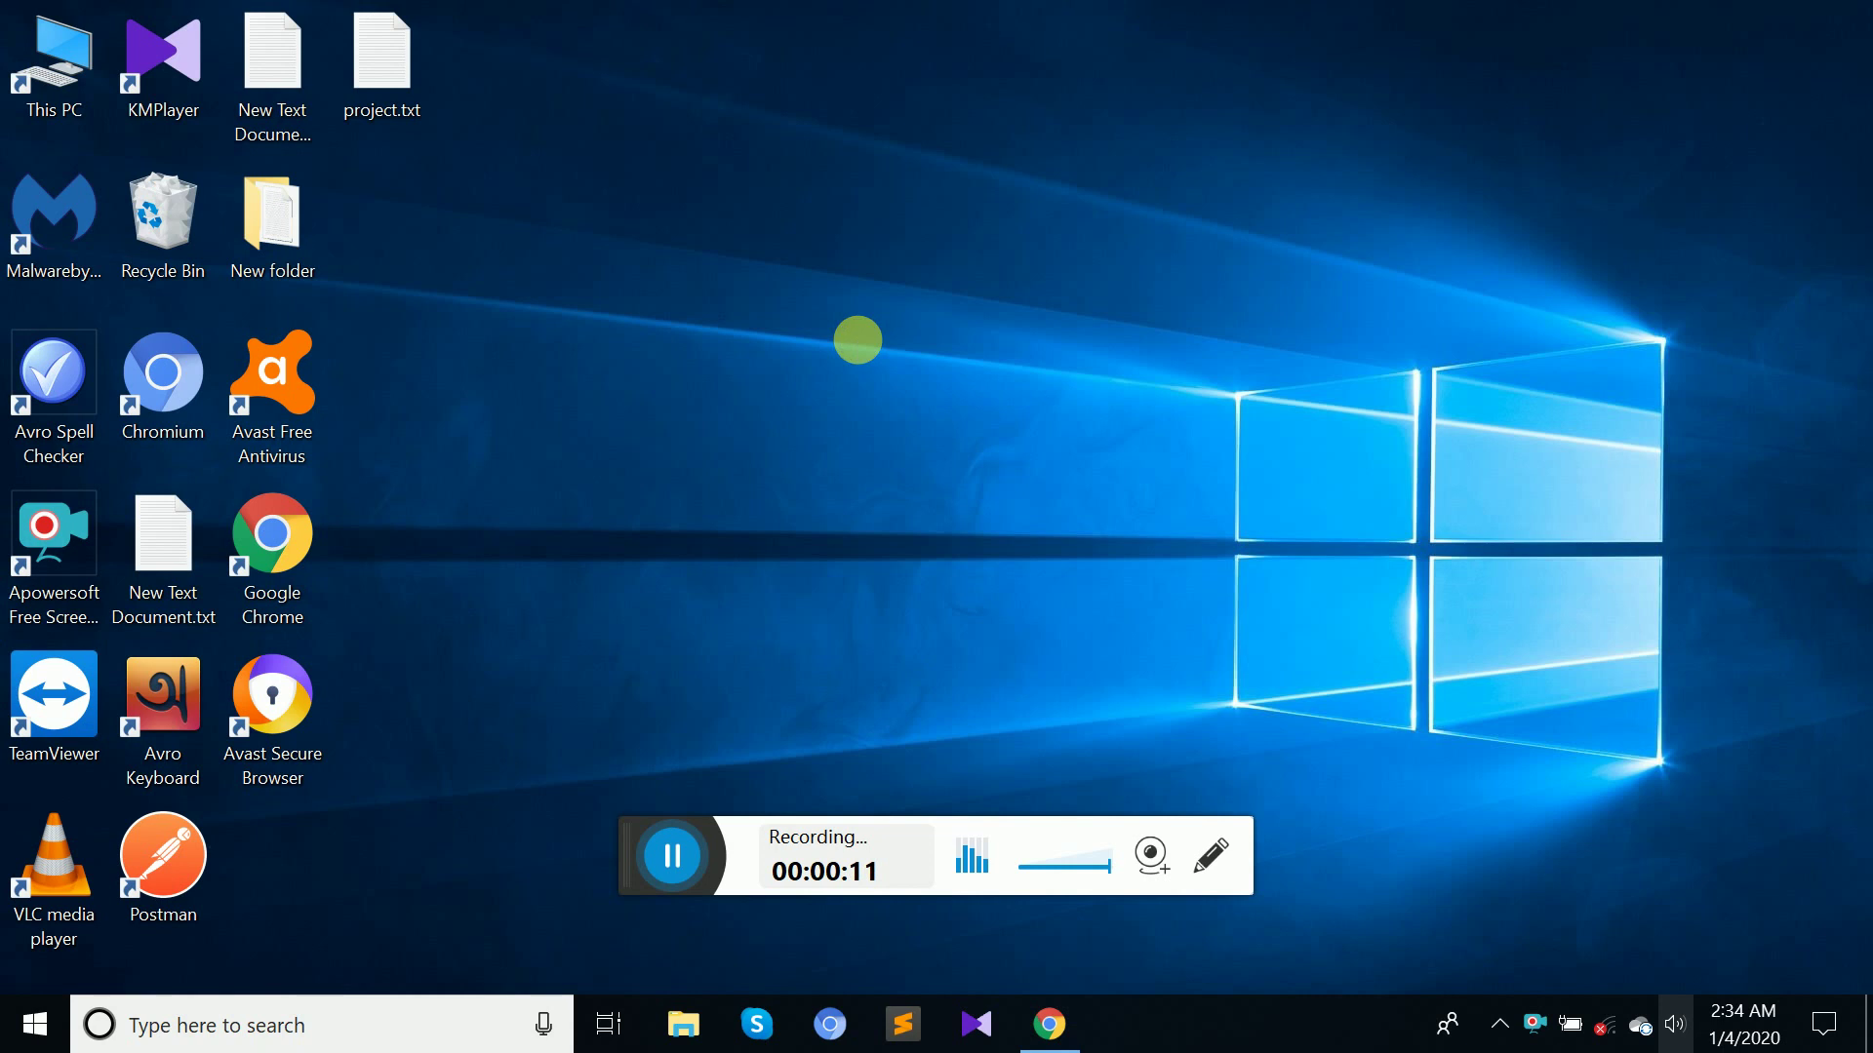
# Refresh the desktop several times from its right-click menu.
pyautogui.click(932, 430)
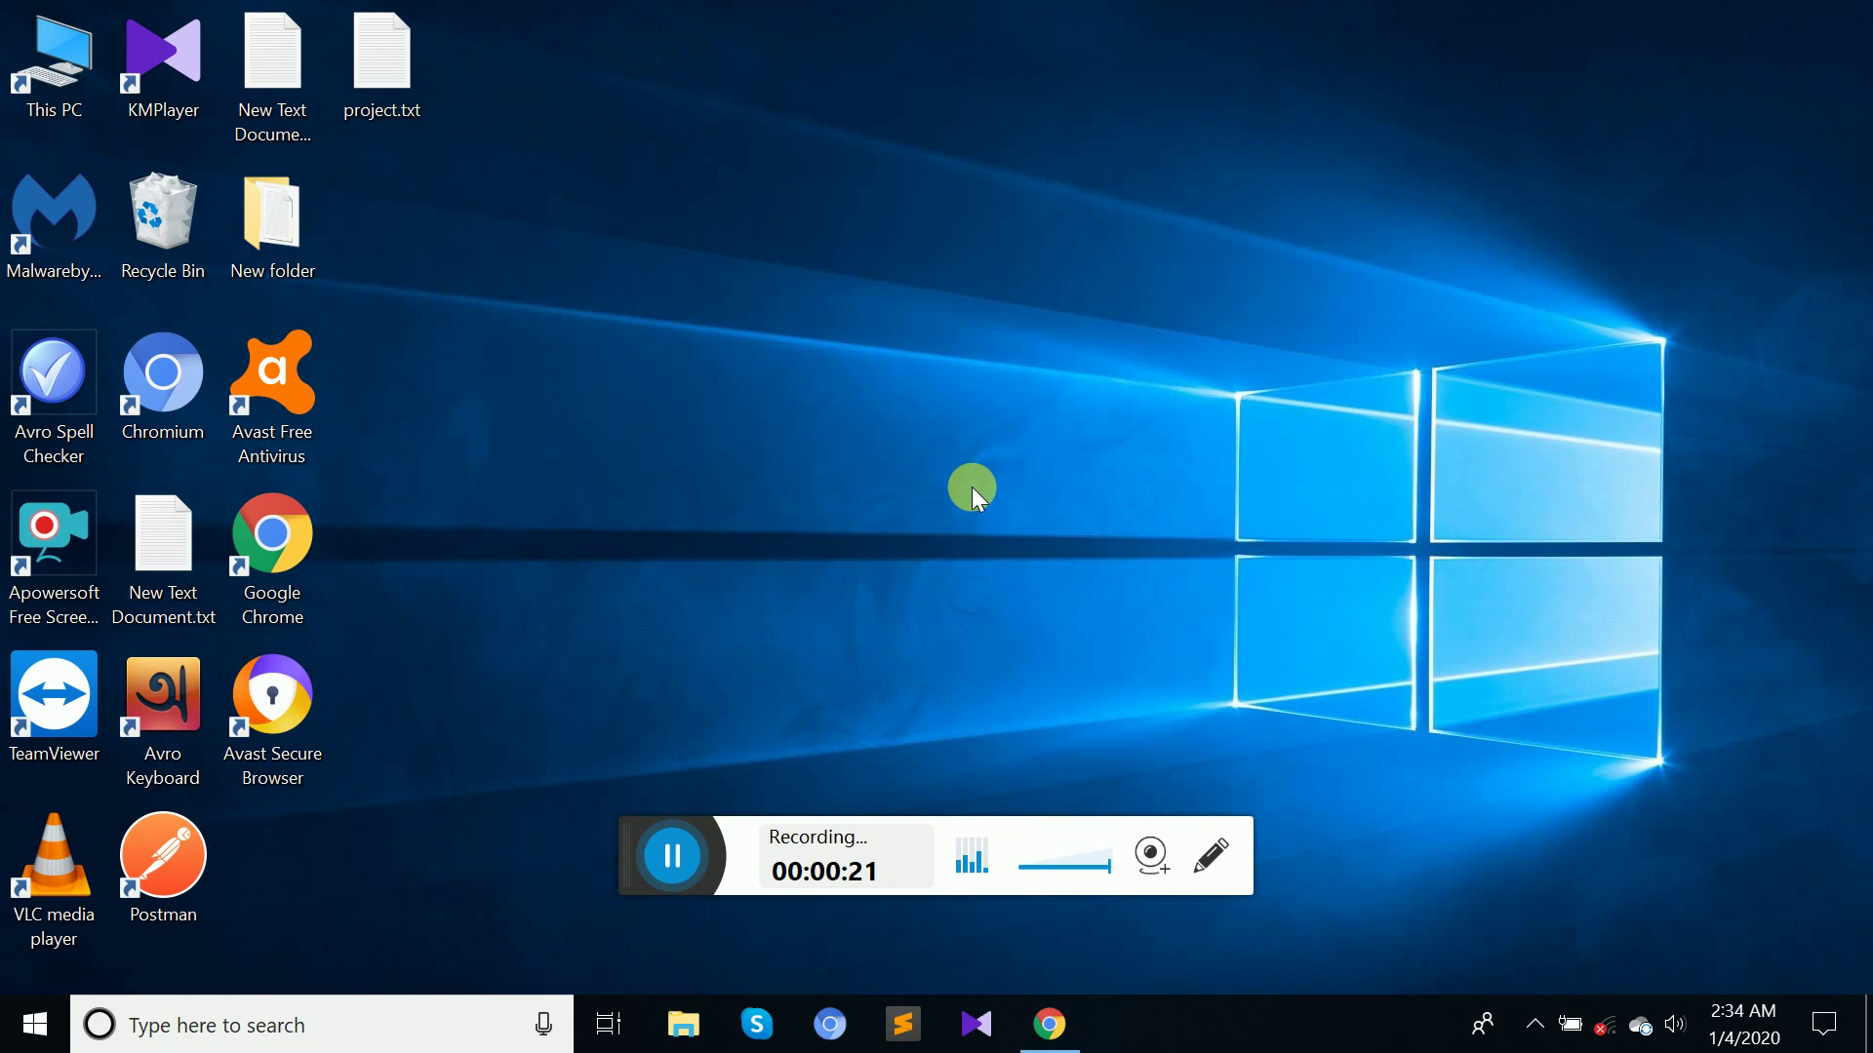
pyautogui.rightClick(739, 278)
pyautogui.click(803, 361)
pyautogui.rightClick(804, 361)
pyautogui.click(857, 447)
pyautogui.rightClick(689, 231)
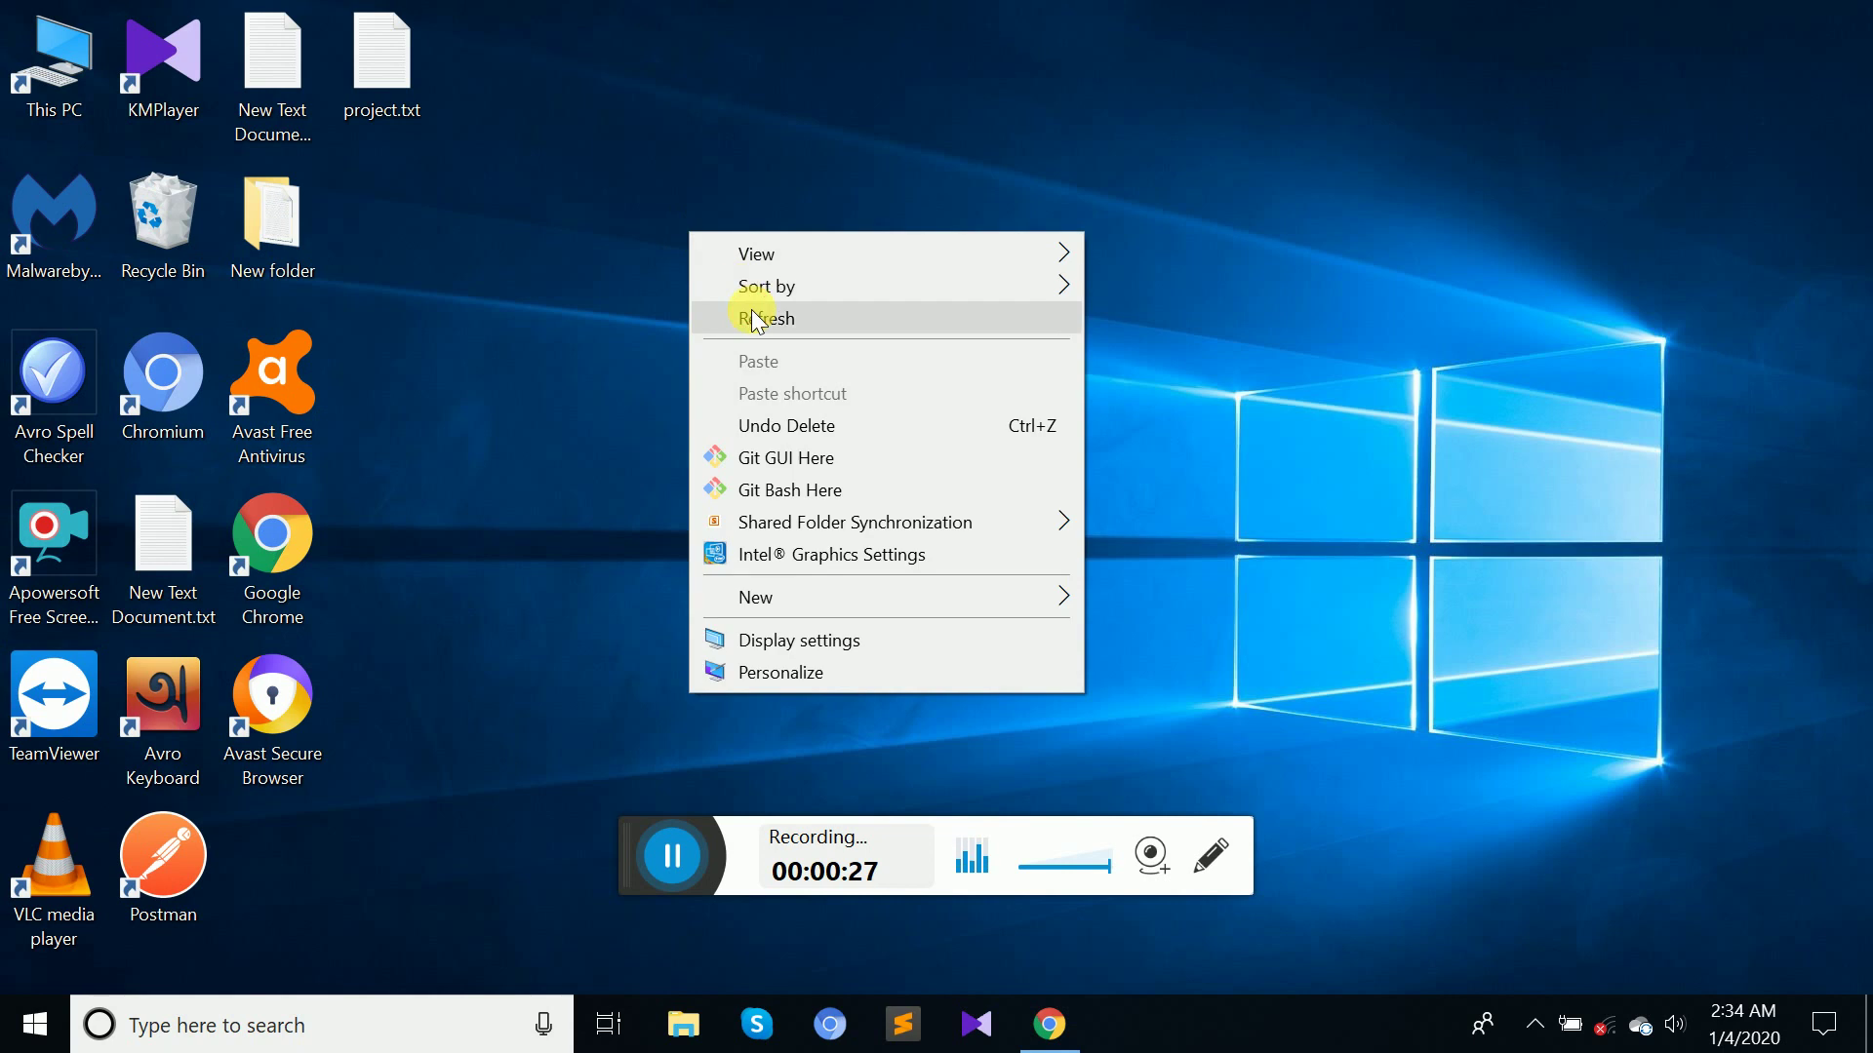
pyautogui.click(744, 312)
pyautogui.rightClick(750, 307)
pyautogui.click(836, 390)
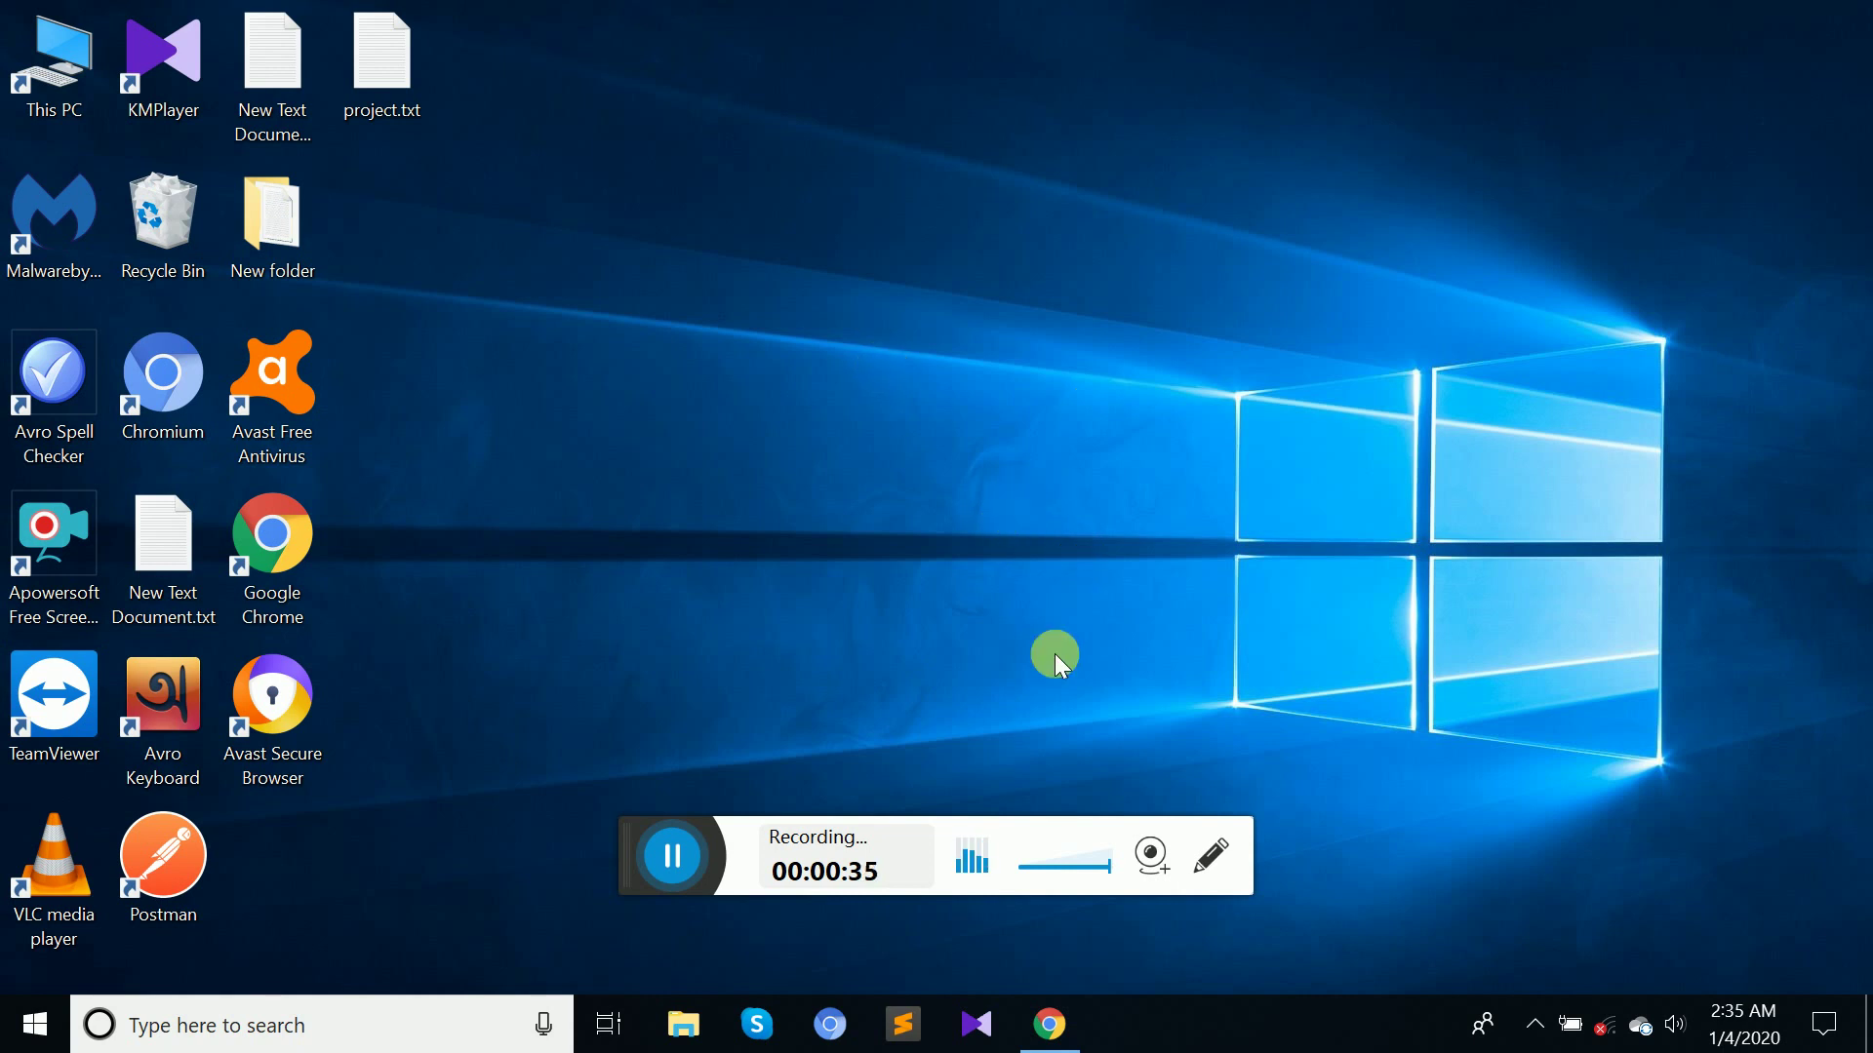
# In Chrome, log in to the admin panel with the saved admin e-mail and its password.
pyautogui.click(1051, 1025)
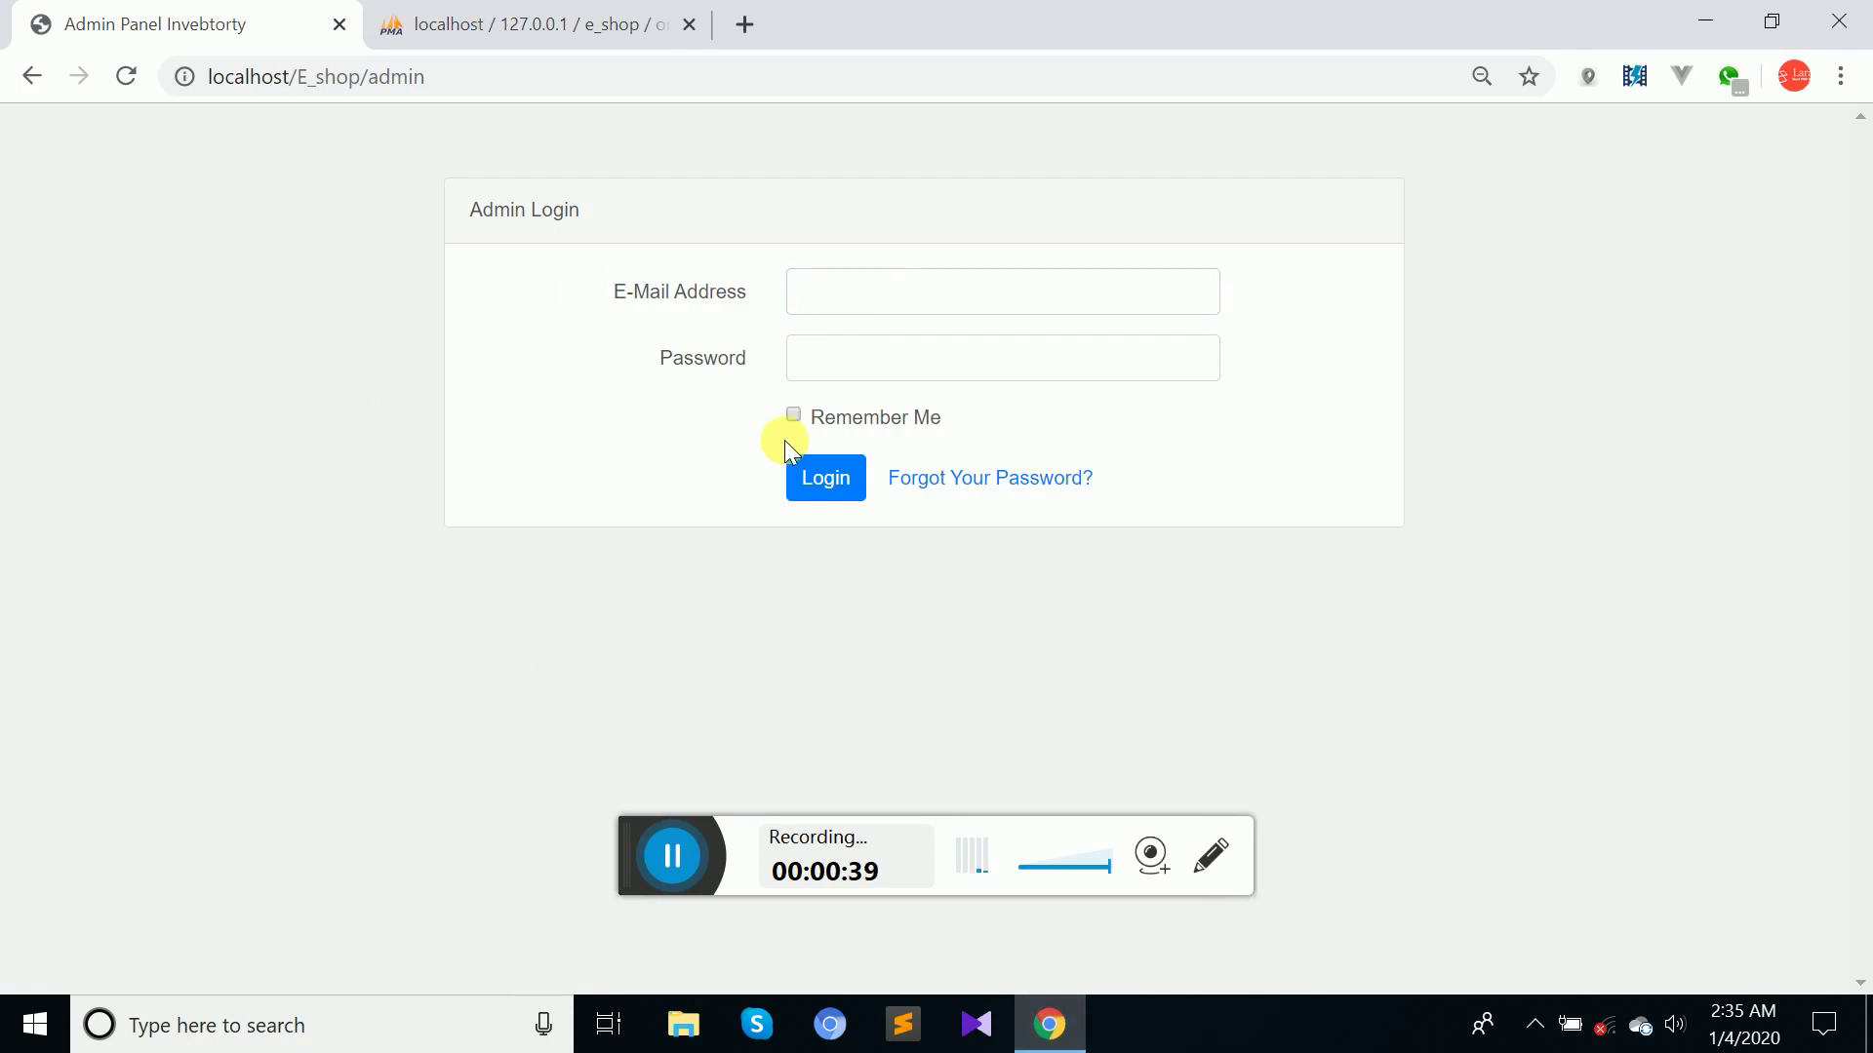
pyautogui.click(871, 294)
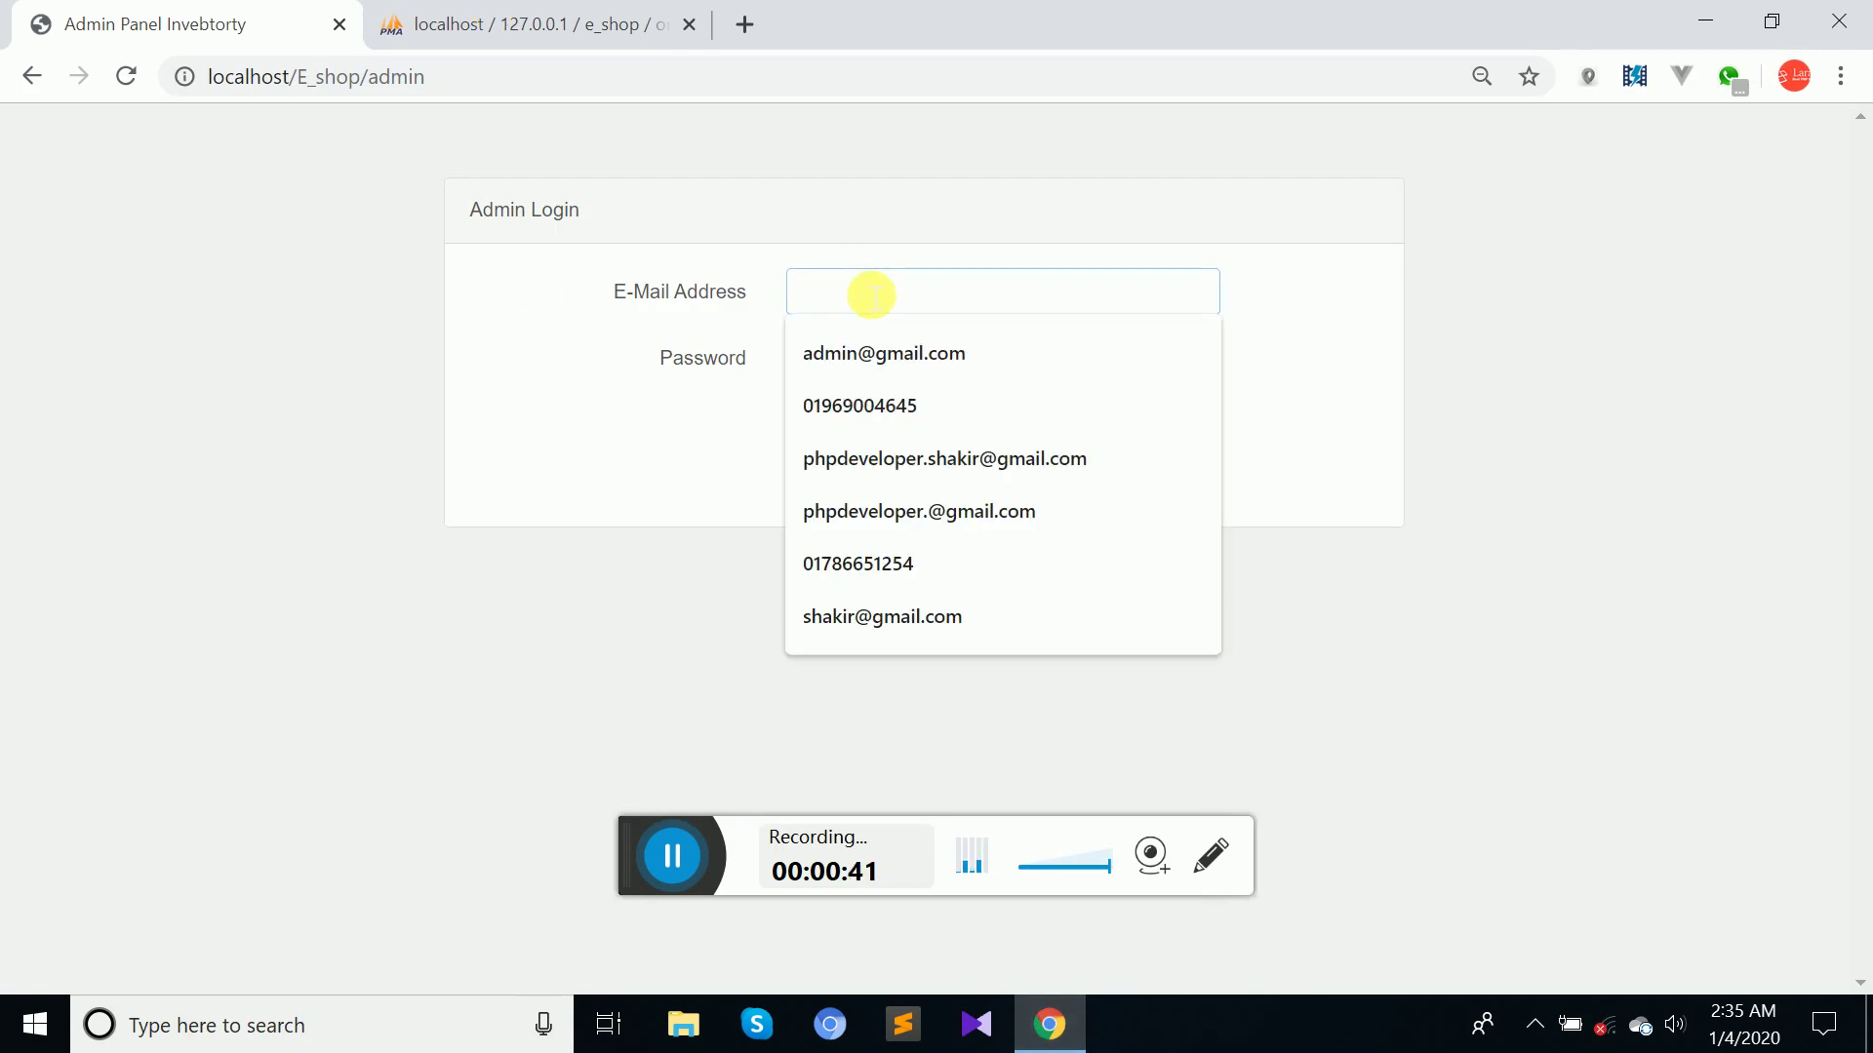
pyautogui.click(883, 366)
pyautogui.click(885, 368)
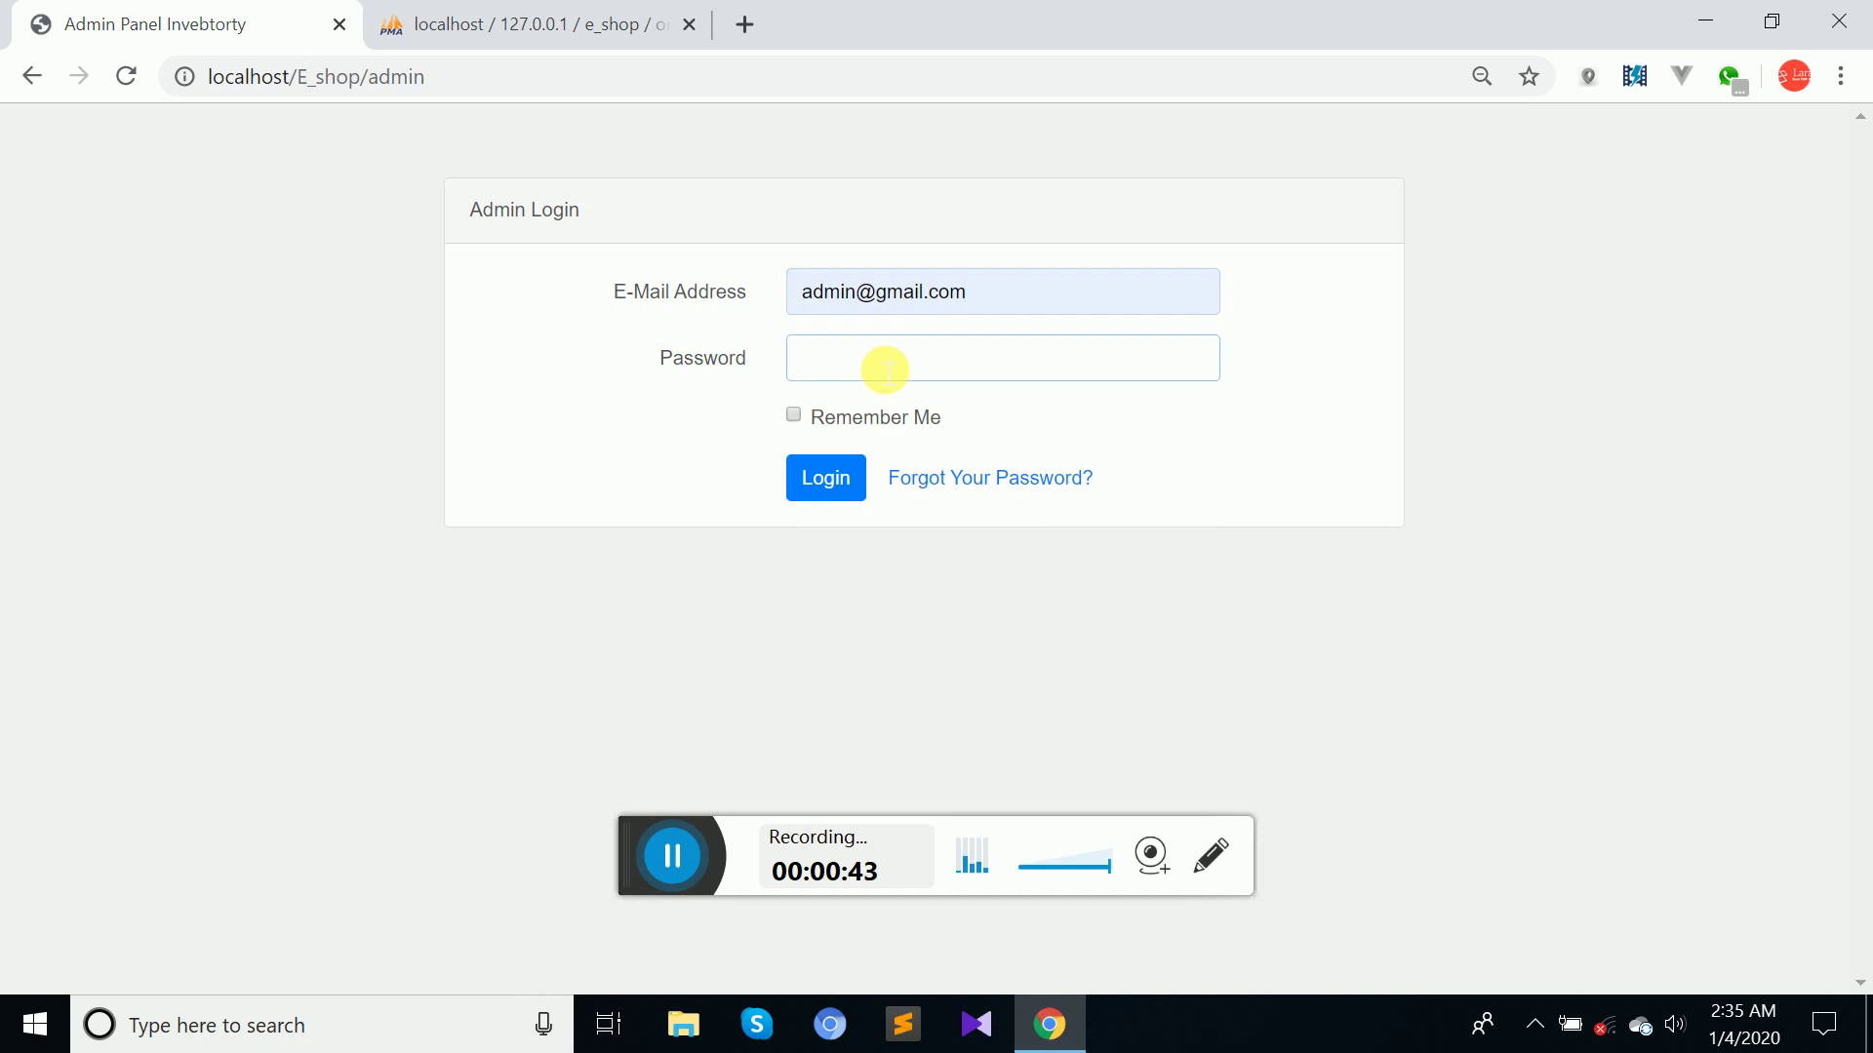
pyautogui.write('12345')
pyautogui.press('Return')
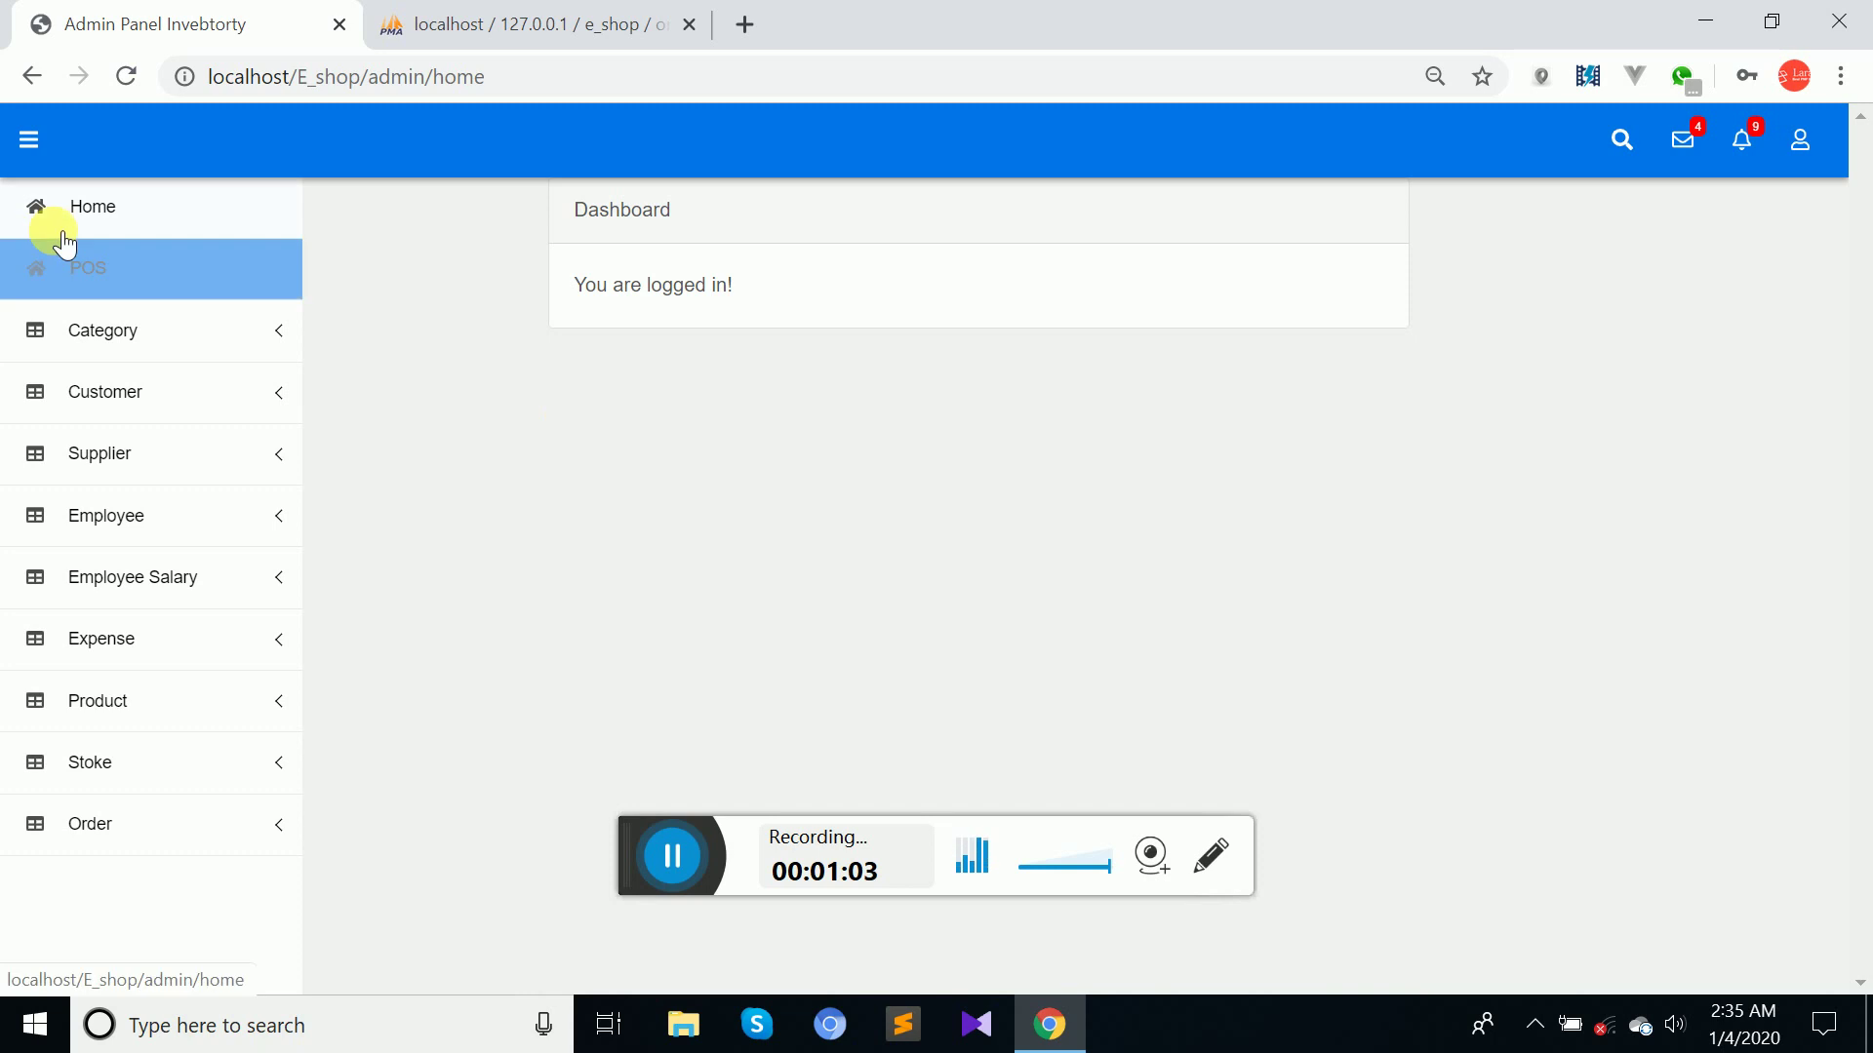
# View the Point of Sale page, go back to the dashboard and expand the Customer menu.
pyautogui.click(93, 262)
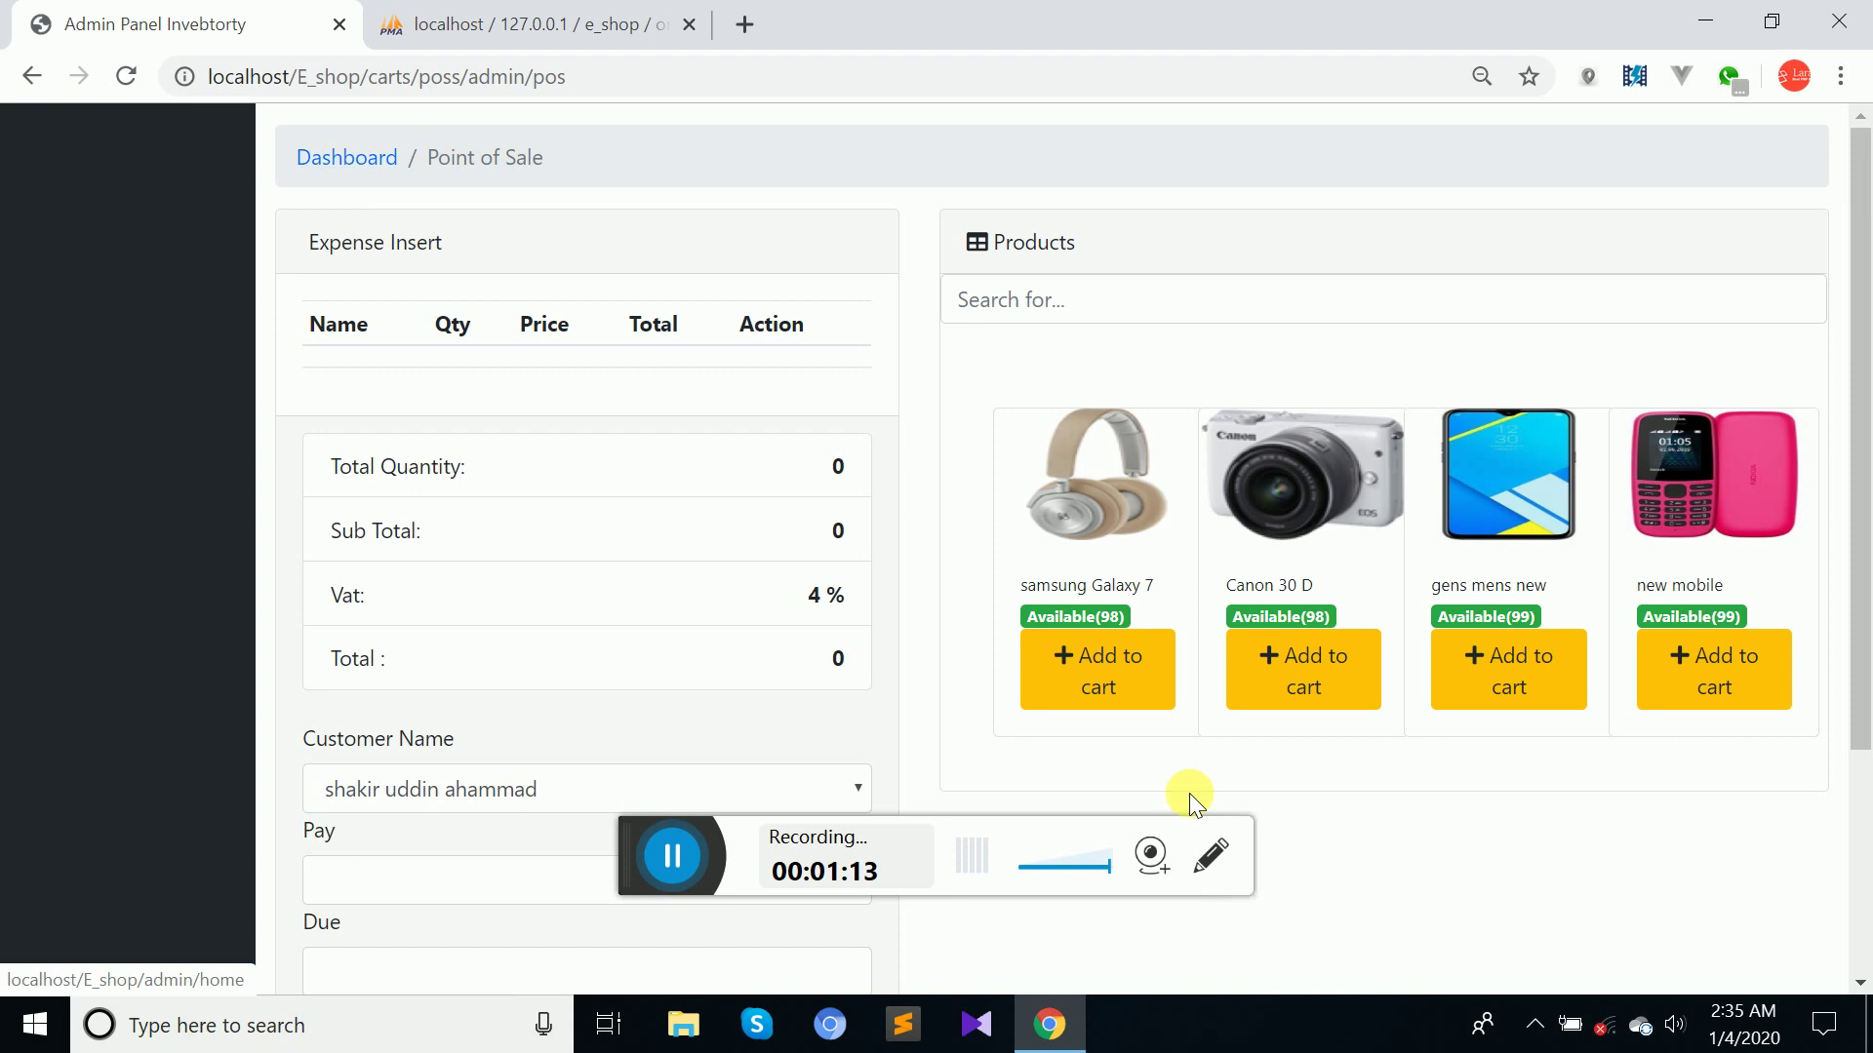
pyautogui.click(359, 166)
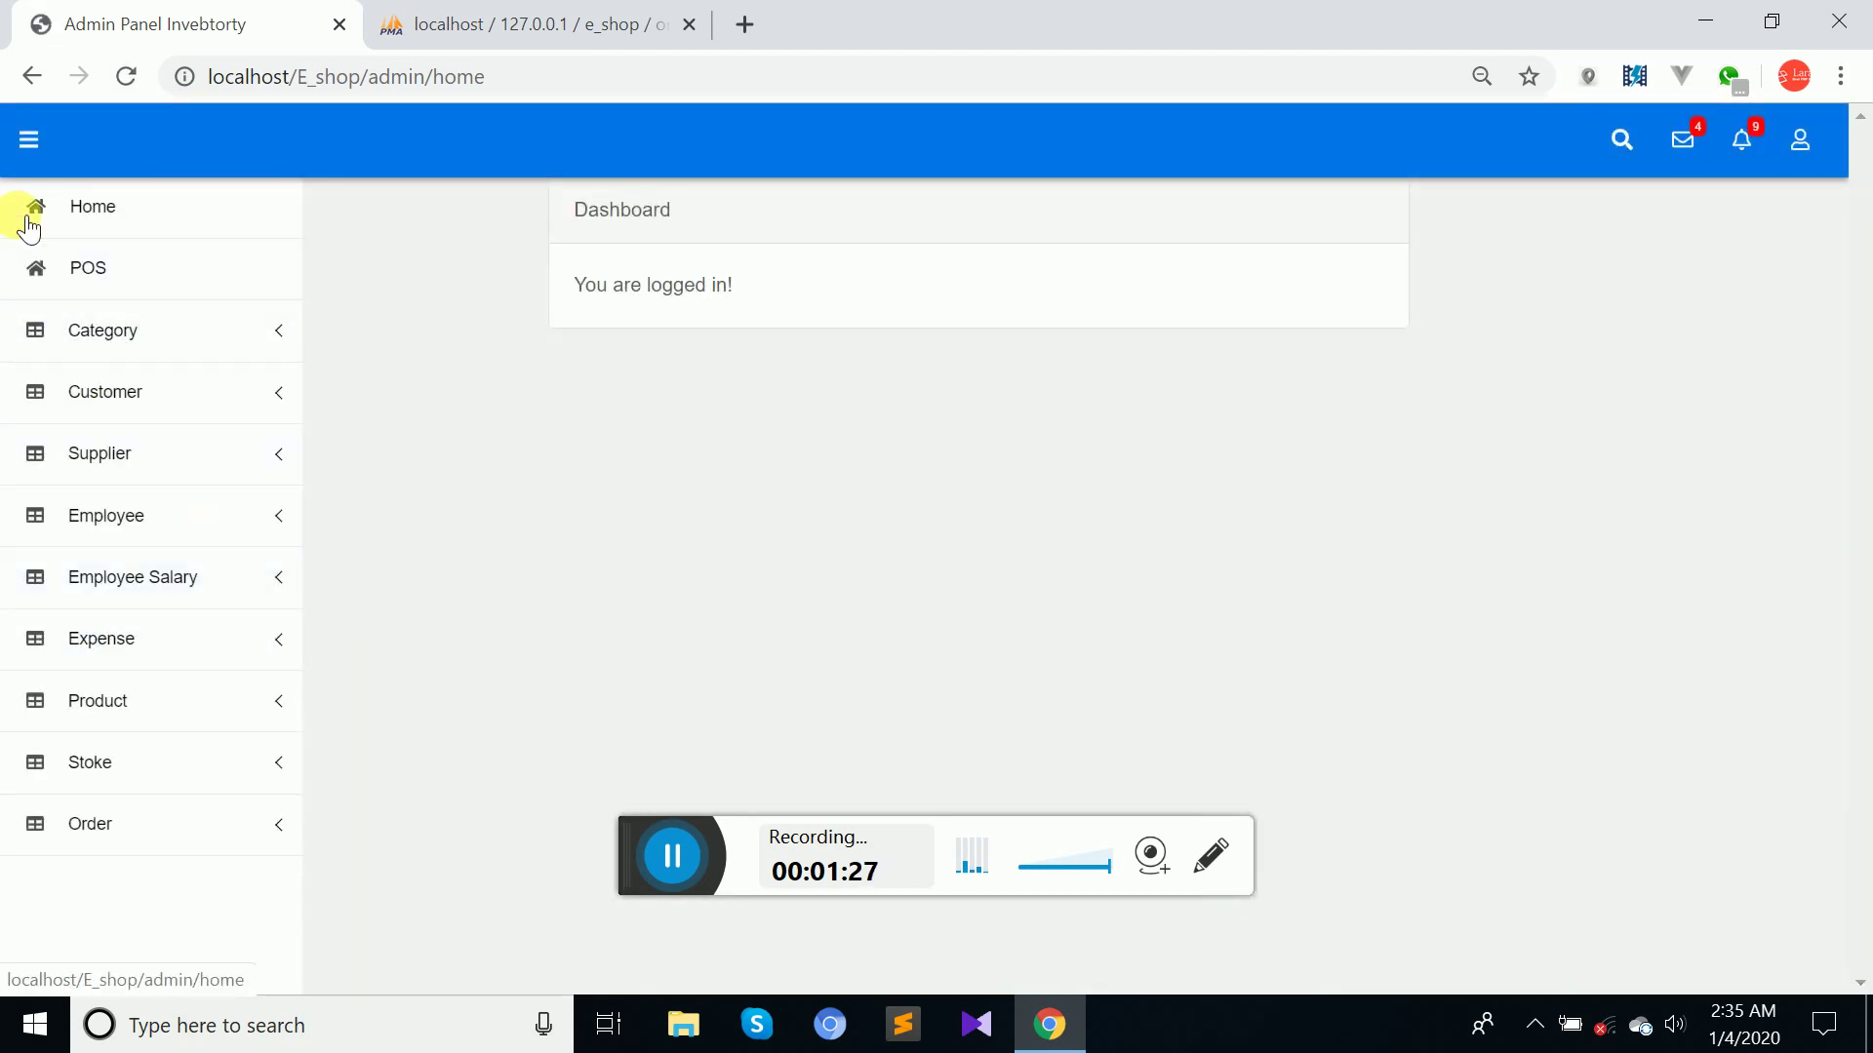
pyautogui.click(113, 394)
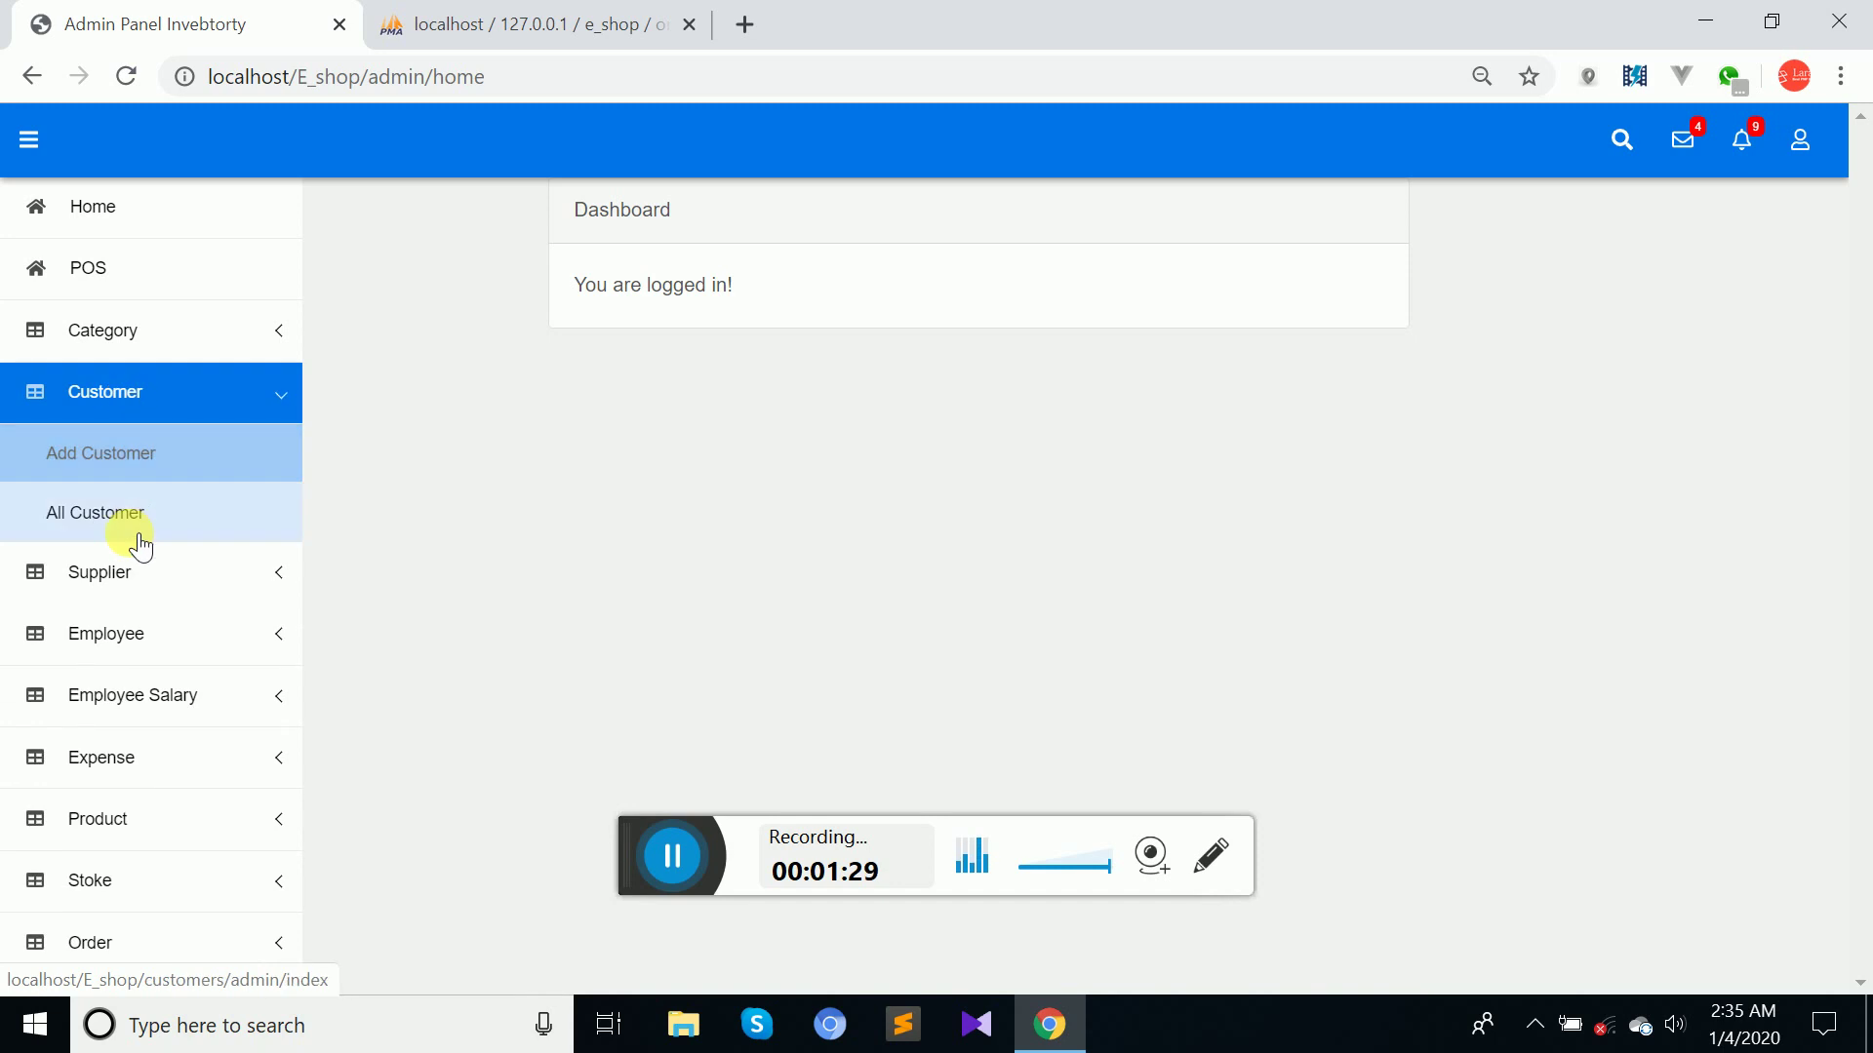
# View the All Customer list, then the All Supplier list.
pyautogui.click(106, 527)
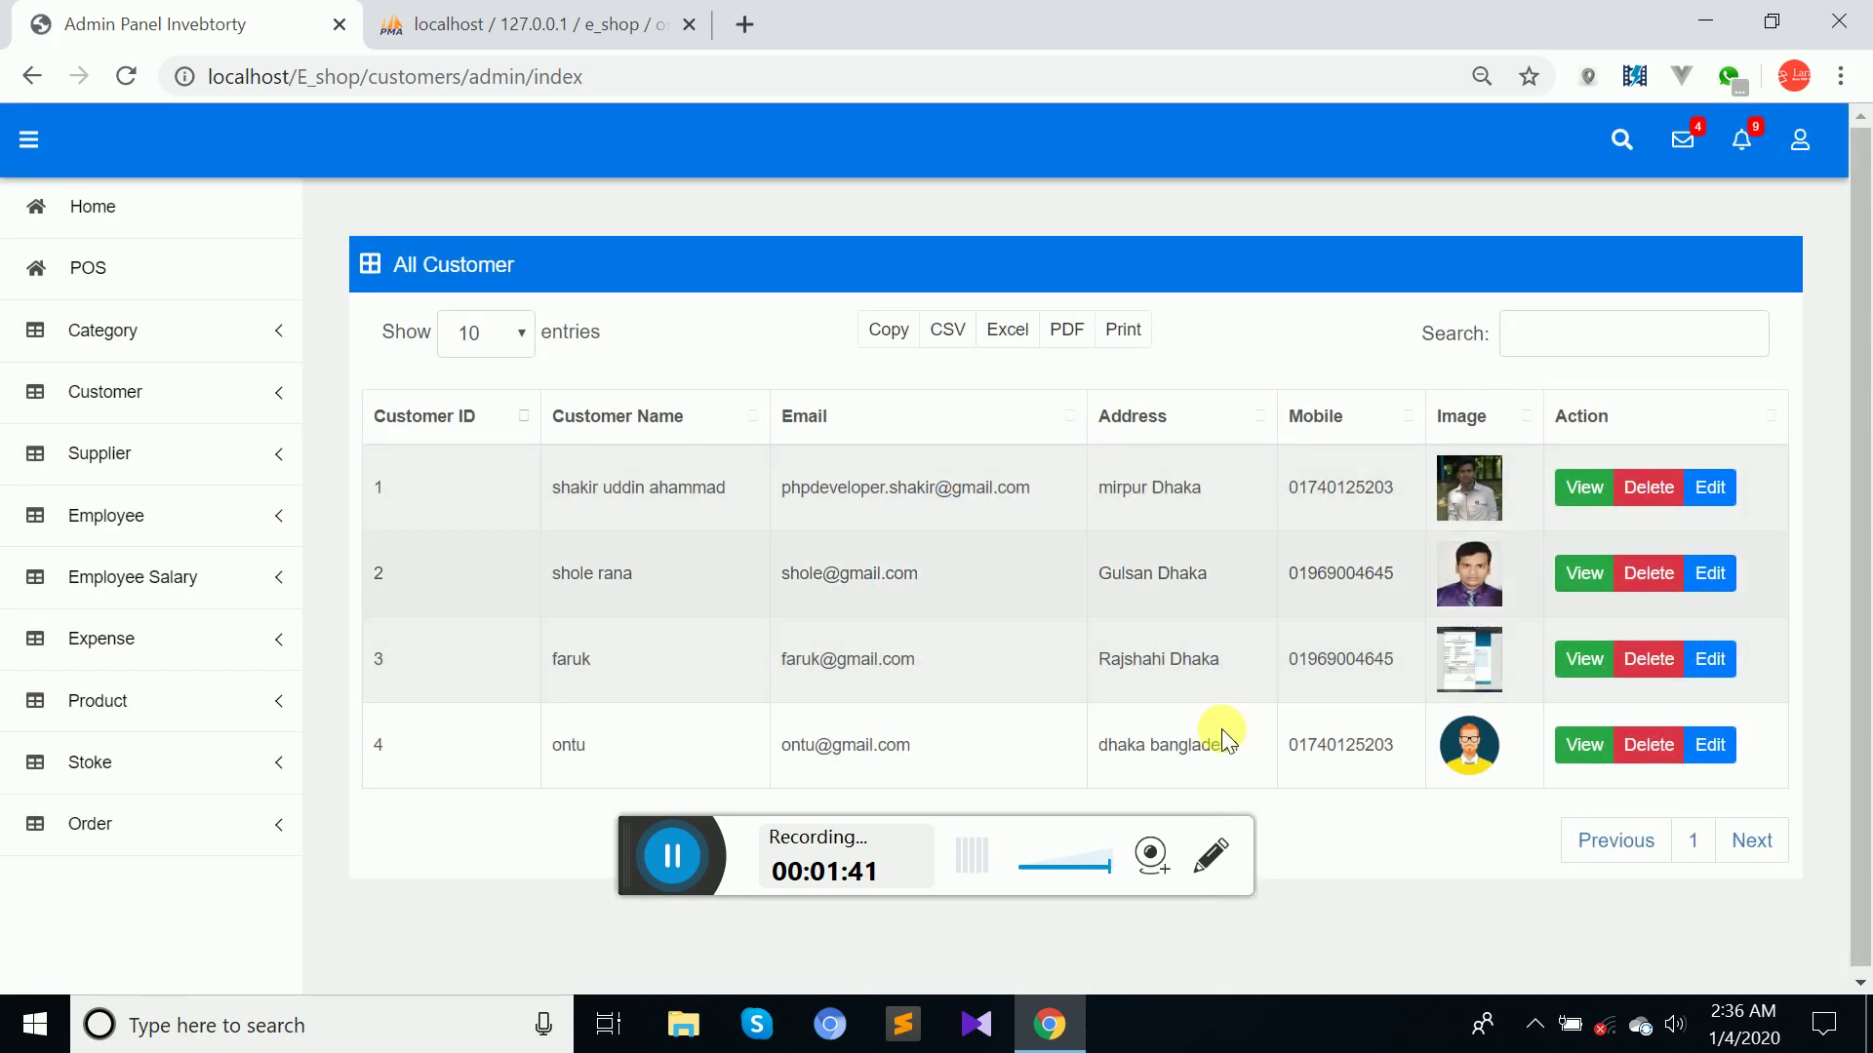
pyautogui.click(78, 469)
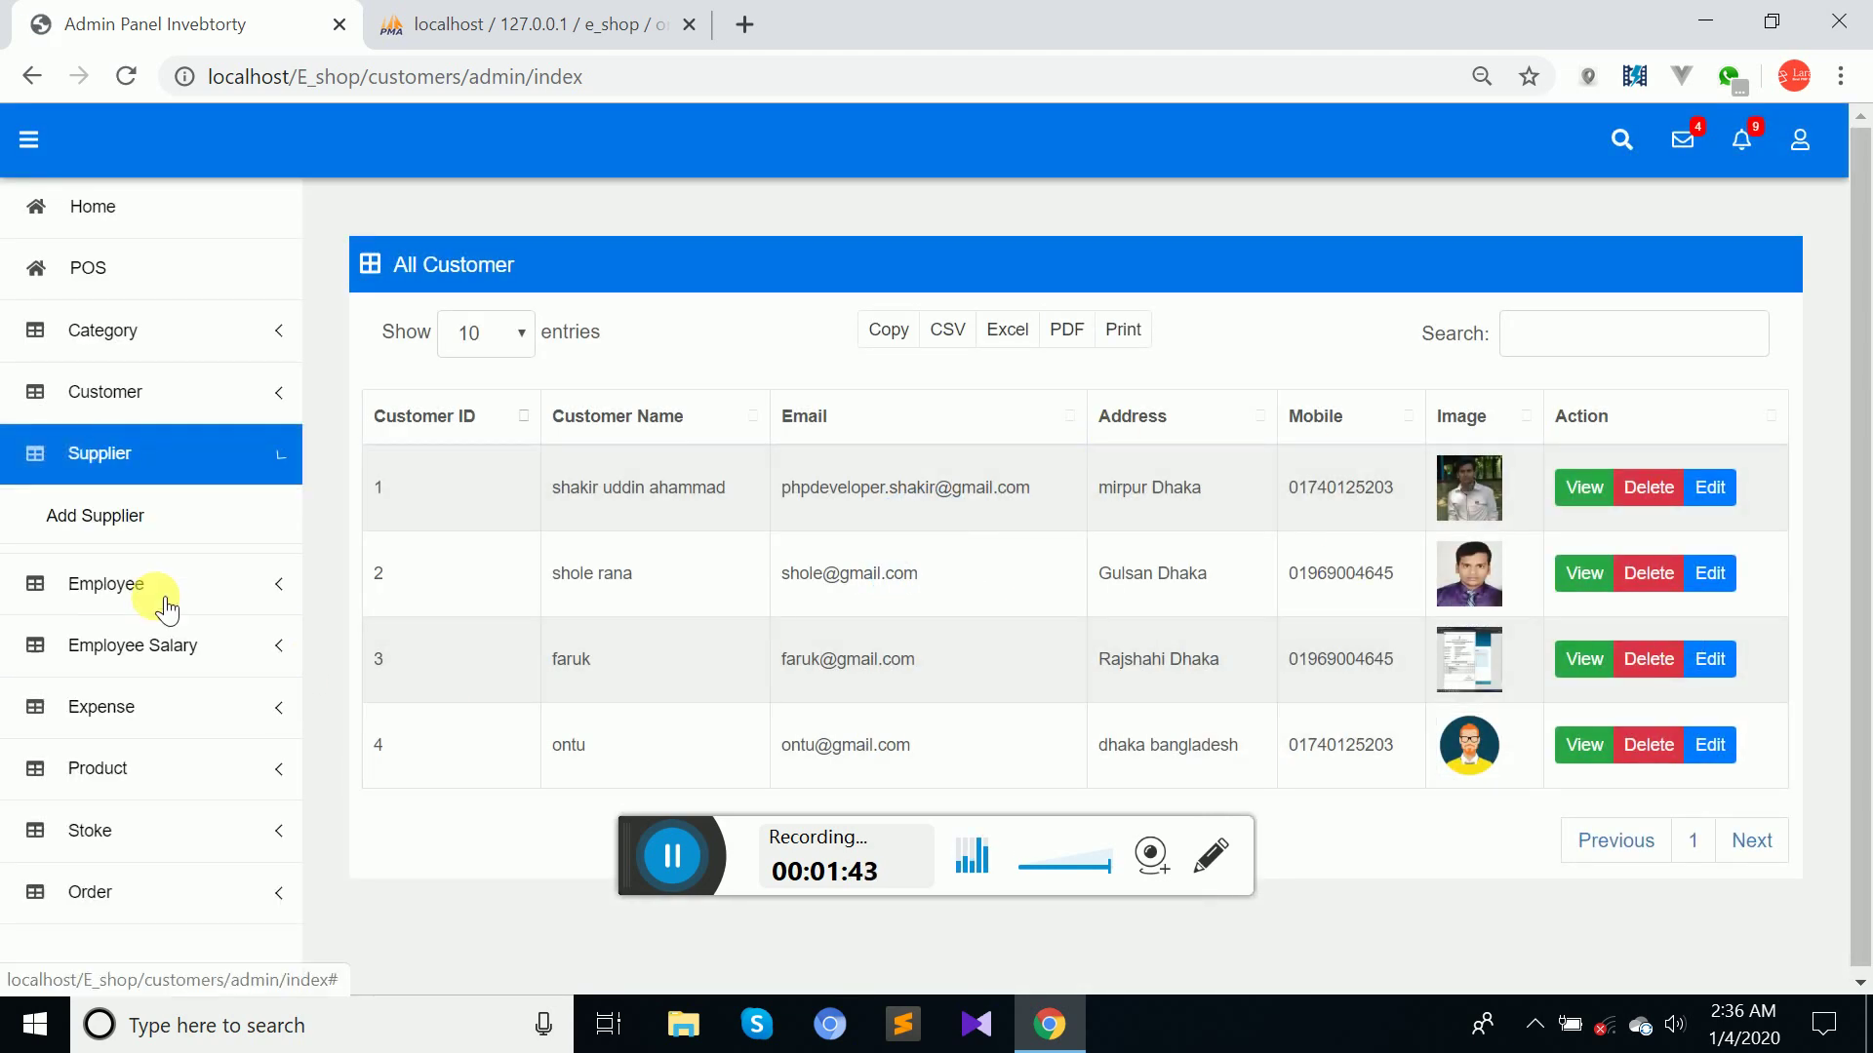
pyautogui.click(135, 624)
pyautogui.click(114, 583)
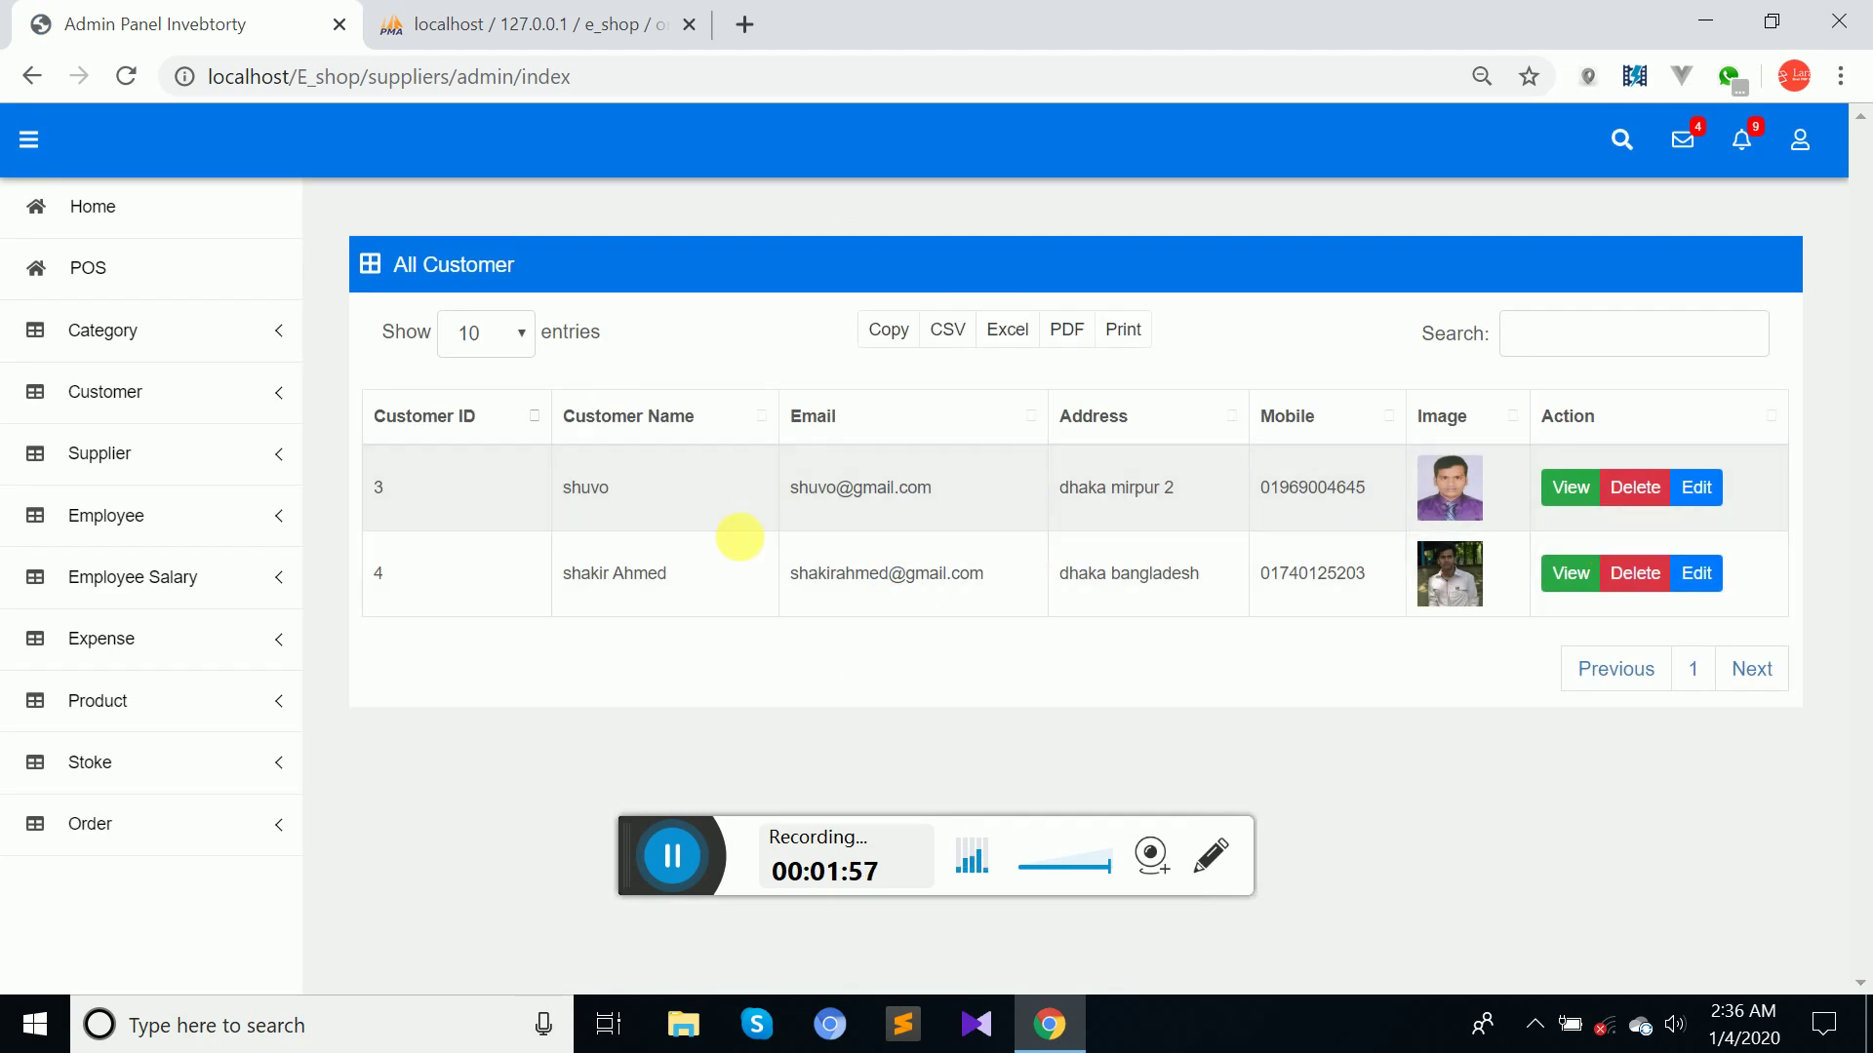
# Bring up the empty Add Customer form from the Customer menu.
pyautogui.click(188, 539)
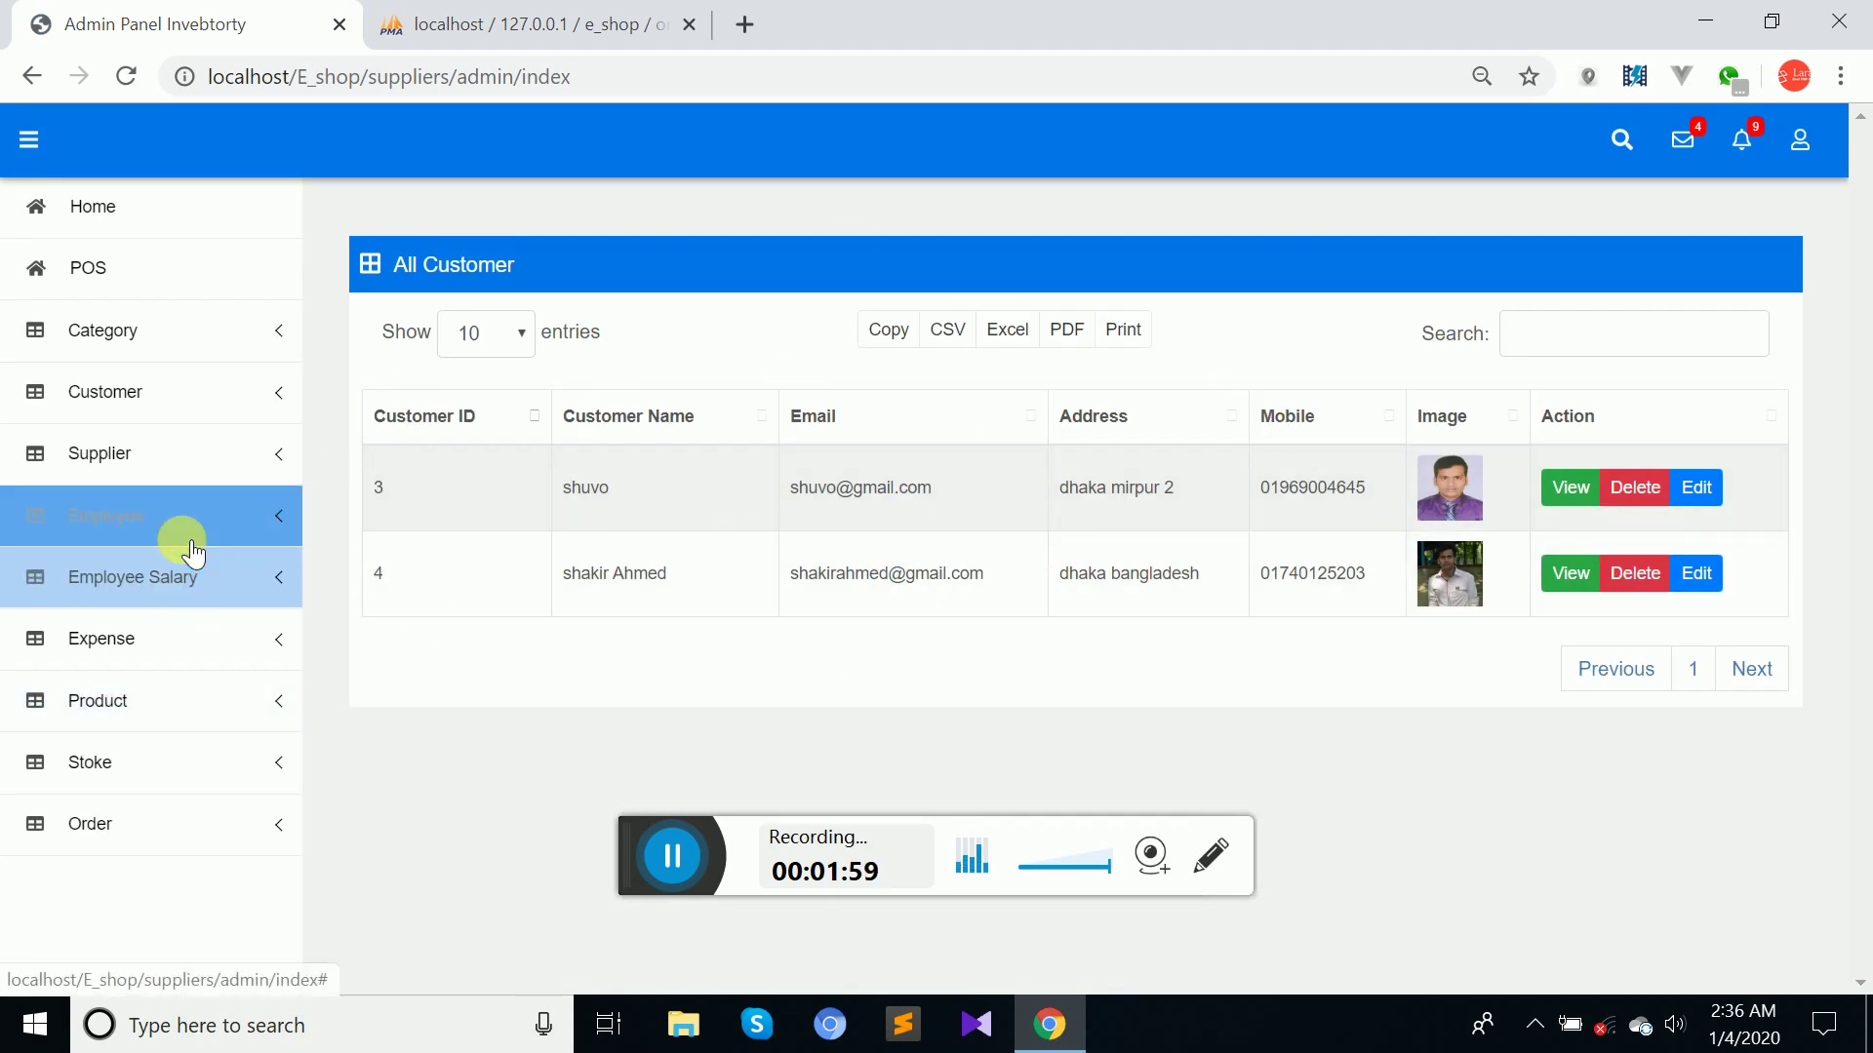
pyautogui.click(156, 531)
pyautogui.click(148, 392)
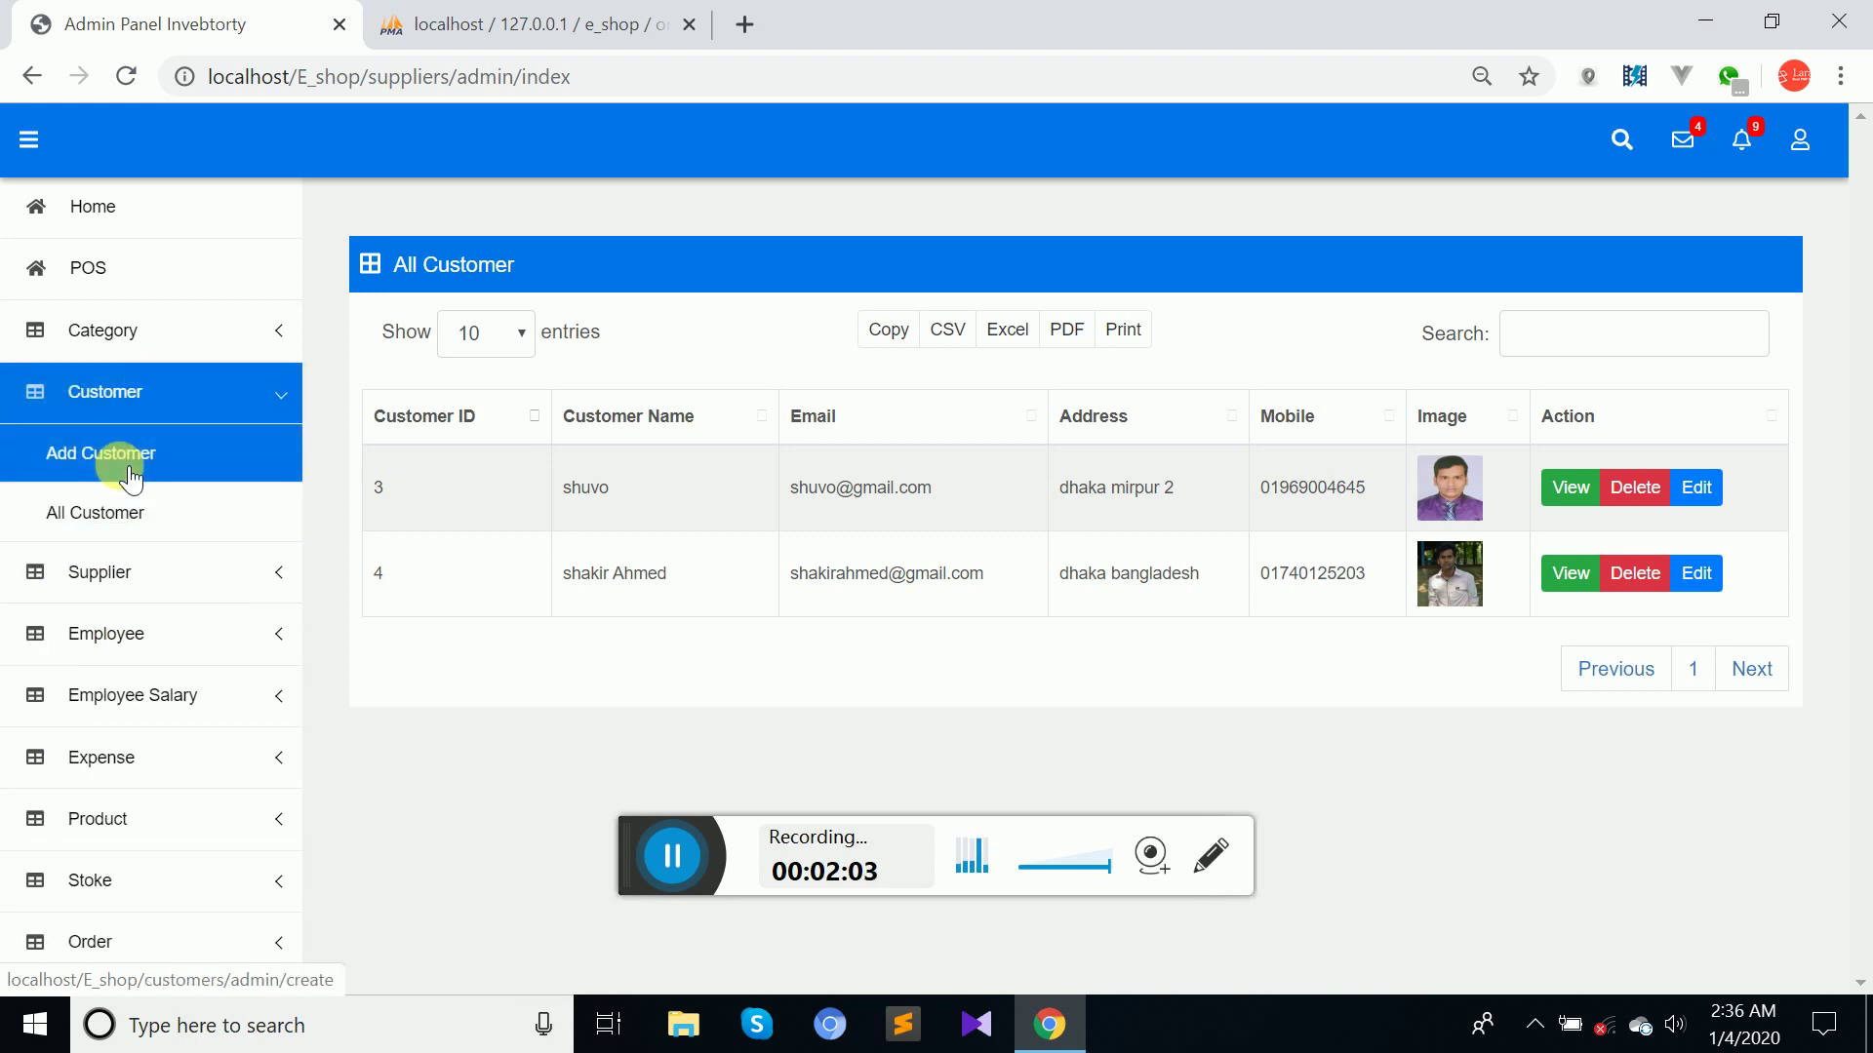
pyautogui.click(119, 460)
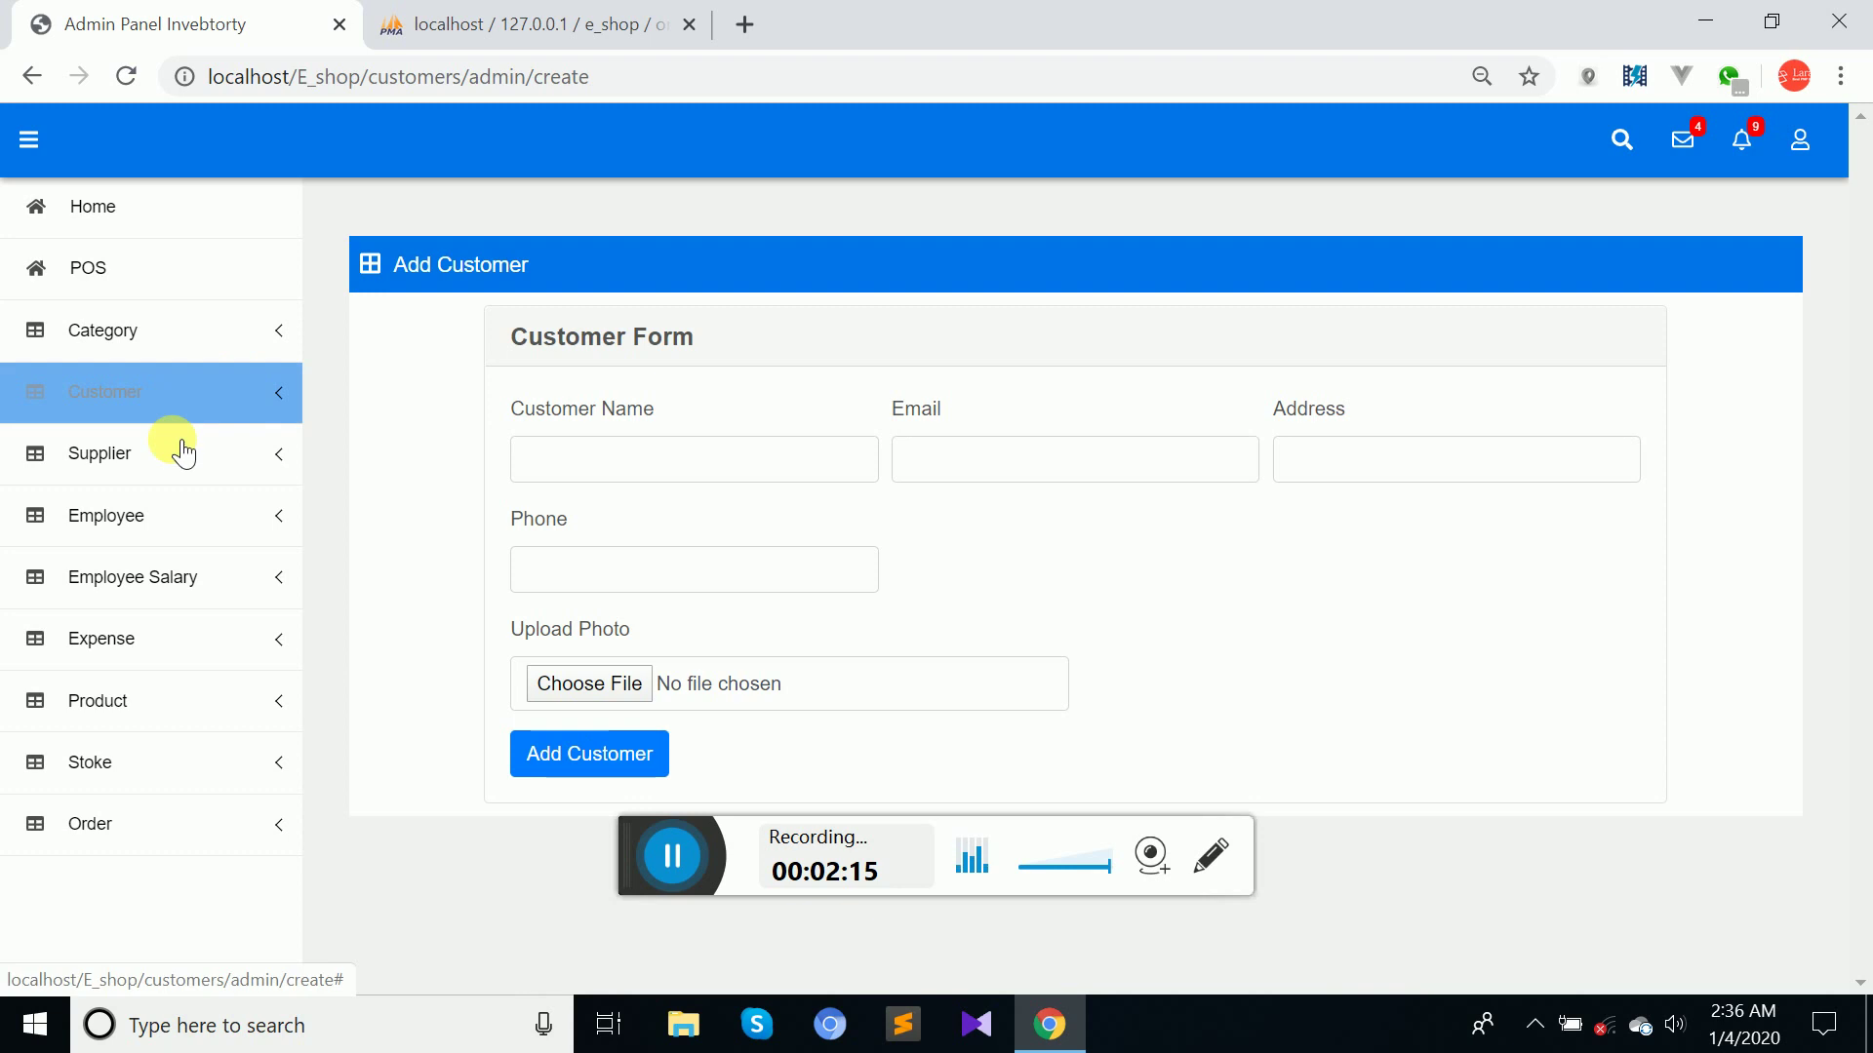
# Look at the empty Add Employee form, then show the All Employees list of three employees.
pyautogui.click(138, 522)
pyautogui.click(121, 590)
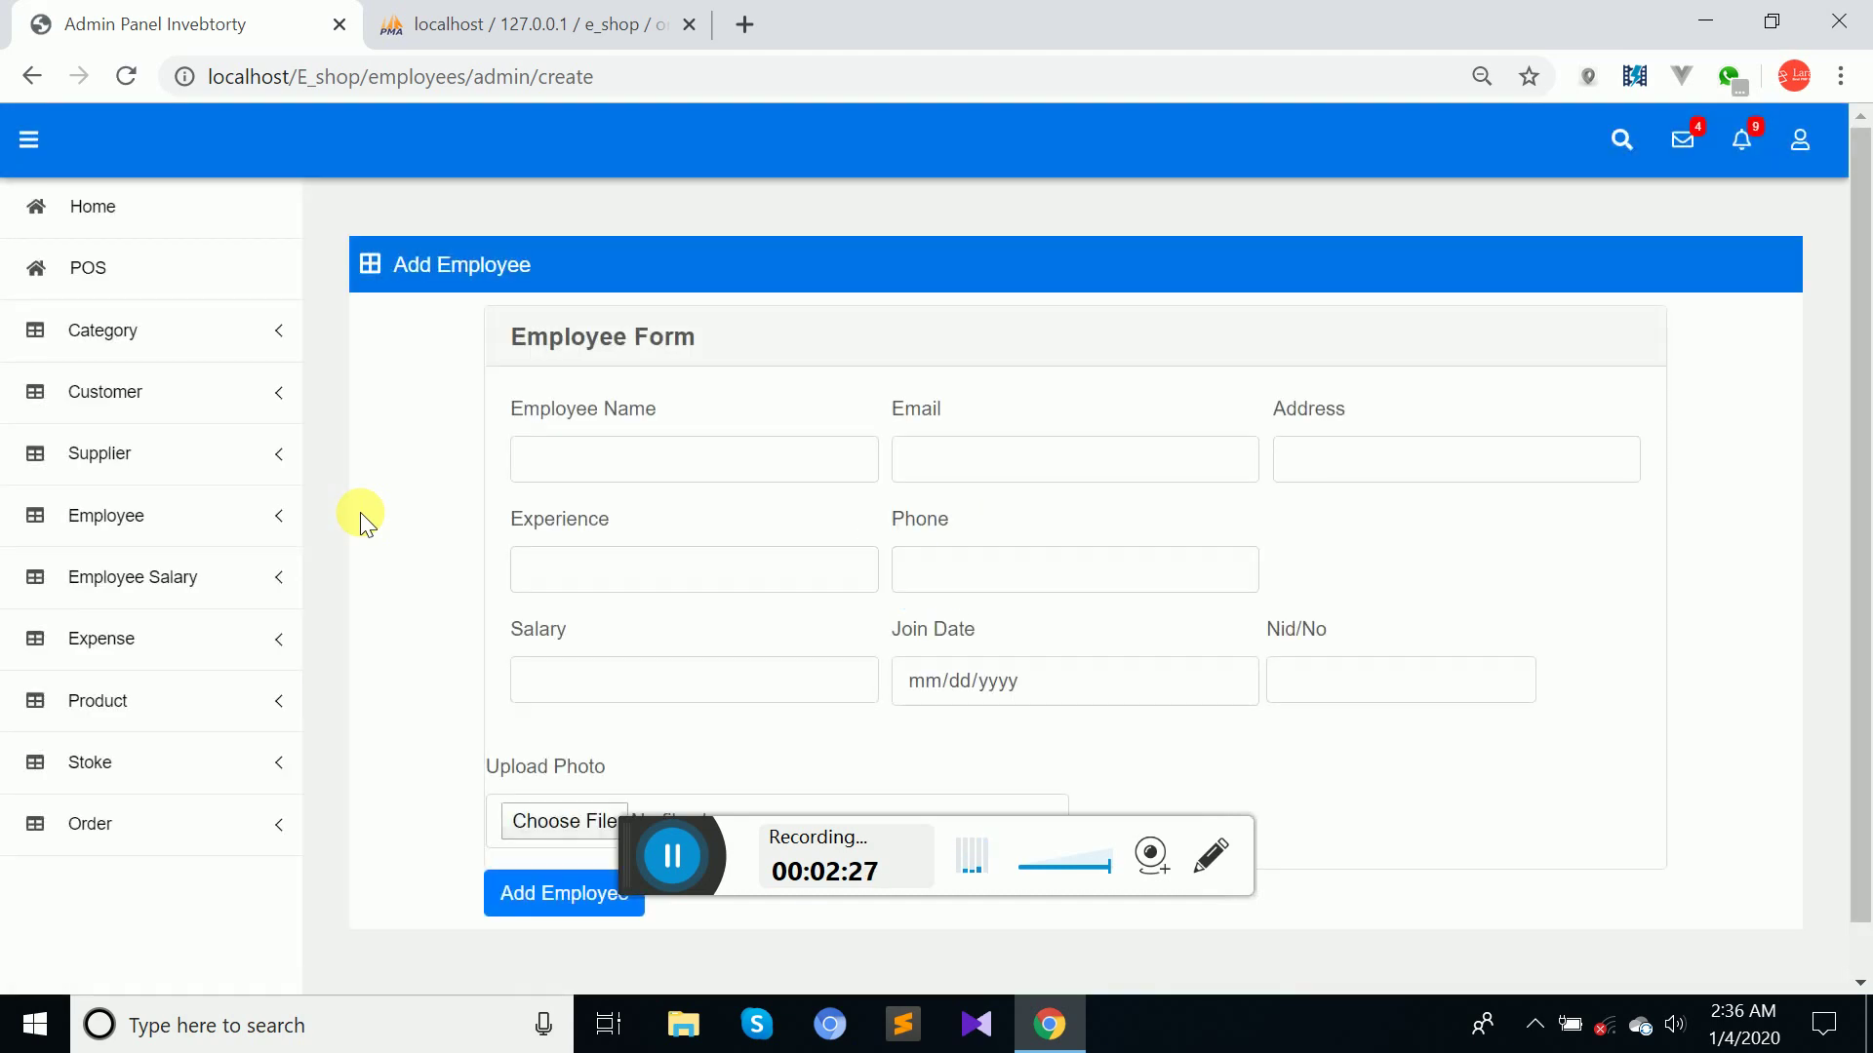
pyautogui.click(122, 582)
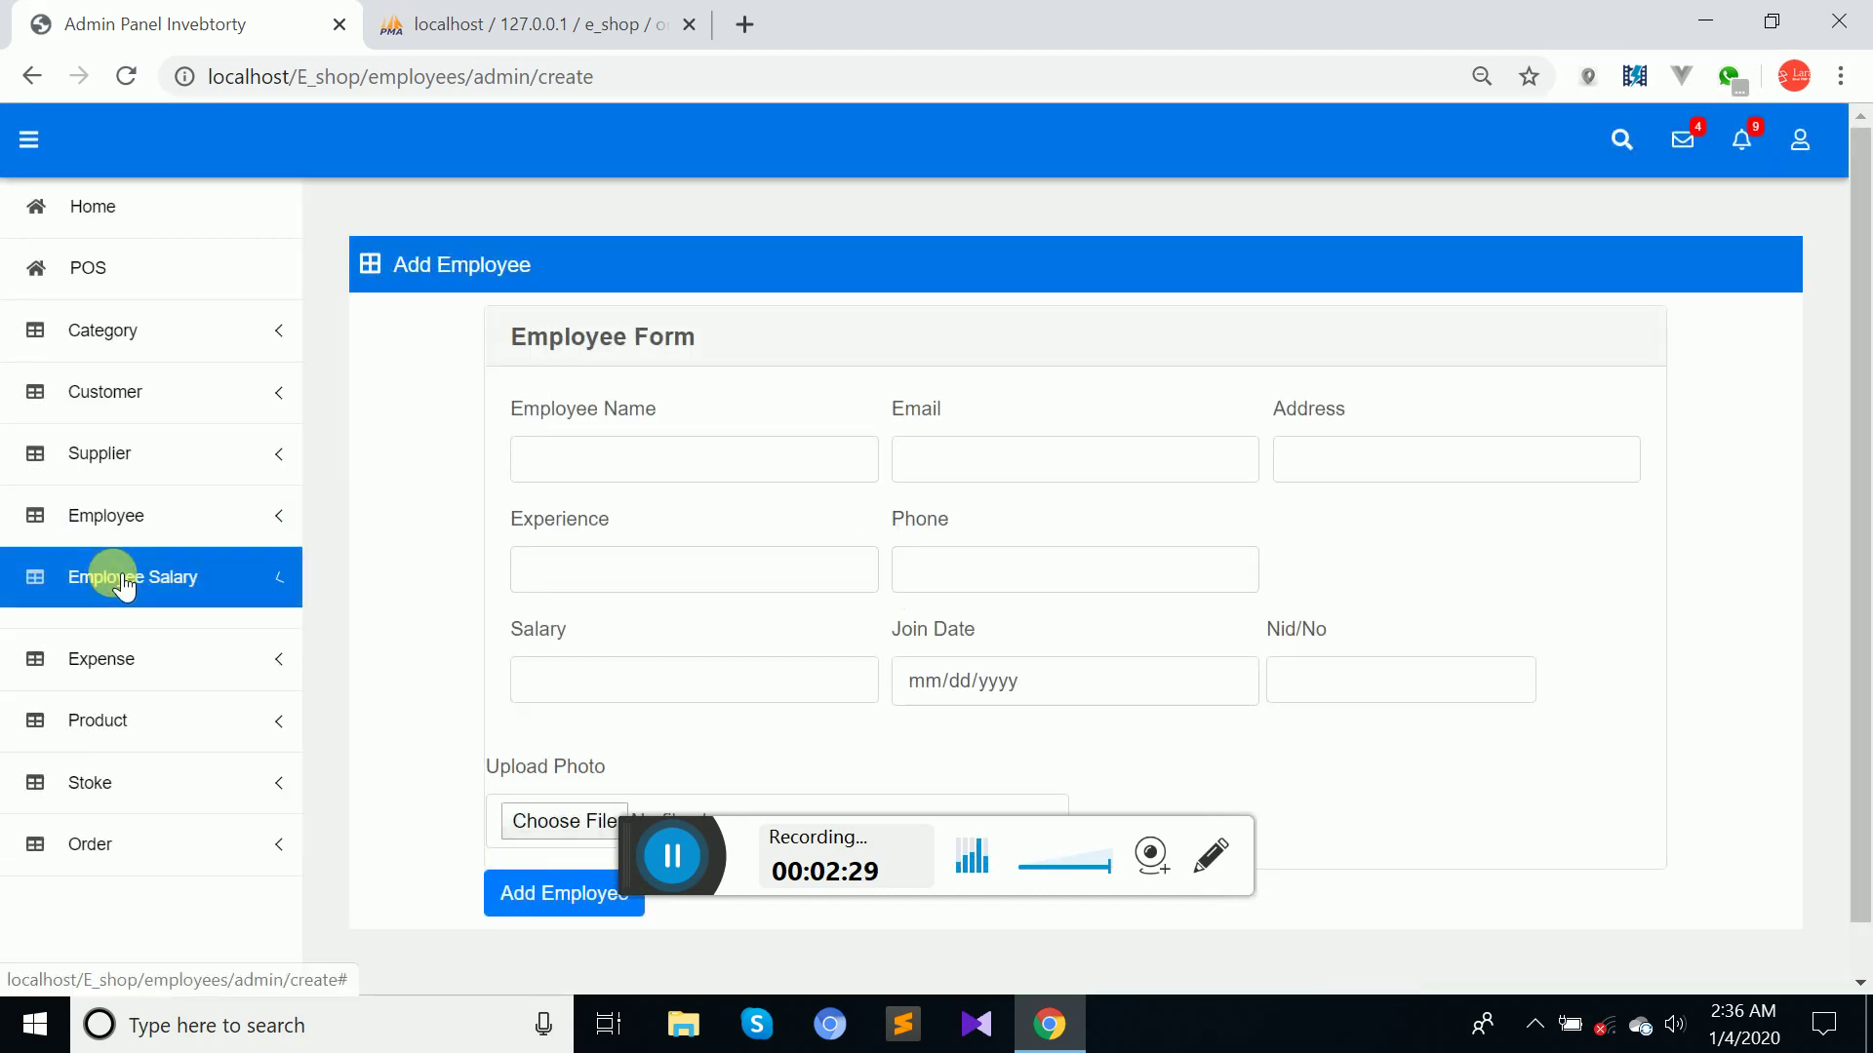
pyautogui.click(115, 515)
pyautogui.click(109, 637)
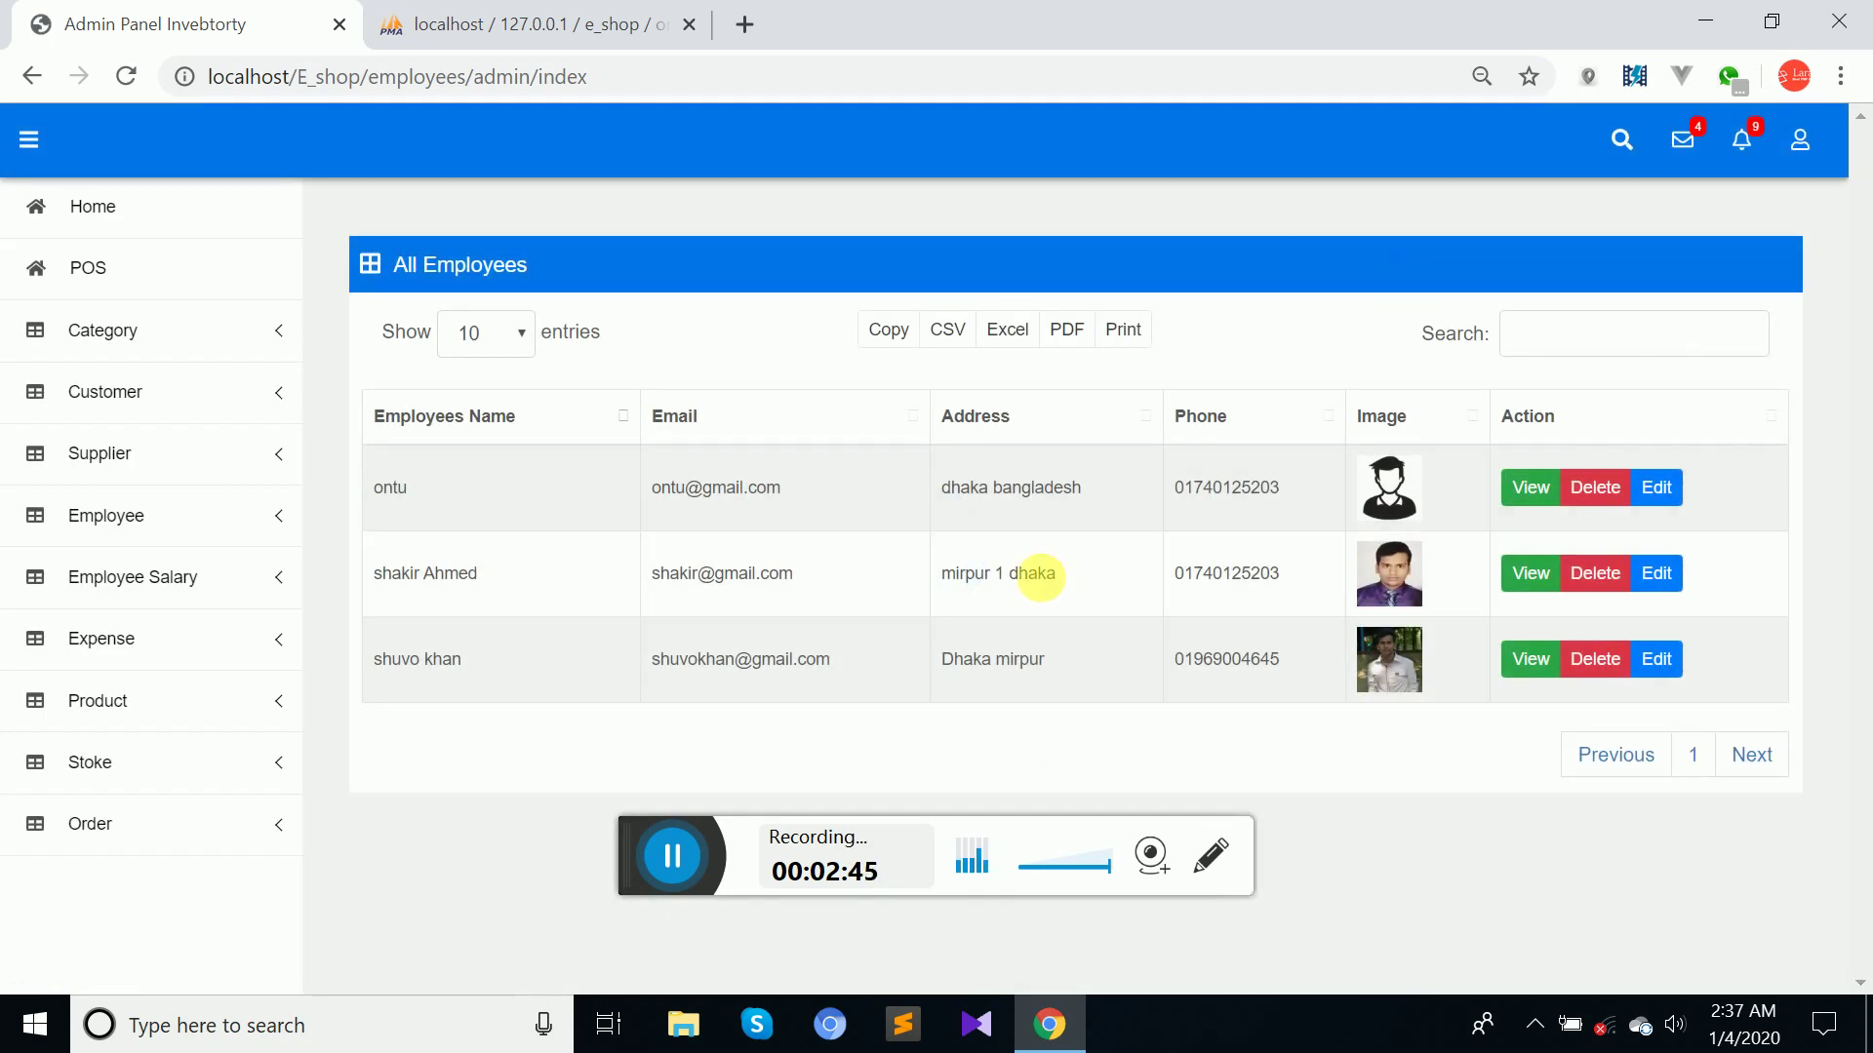
# Open All Salary and delete the first employee's 20000 January 2020 salary record.
pyautogui.click(94, 584)
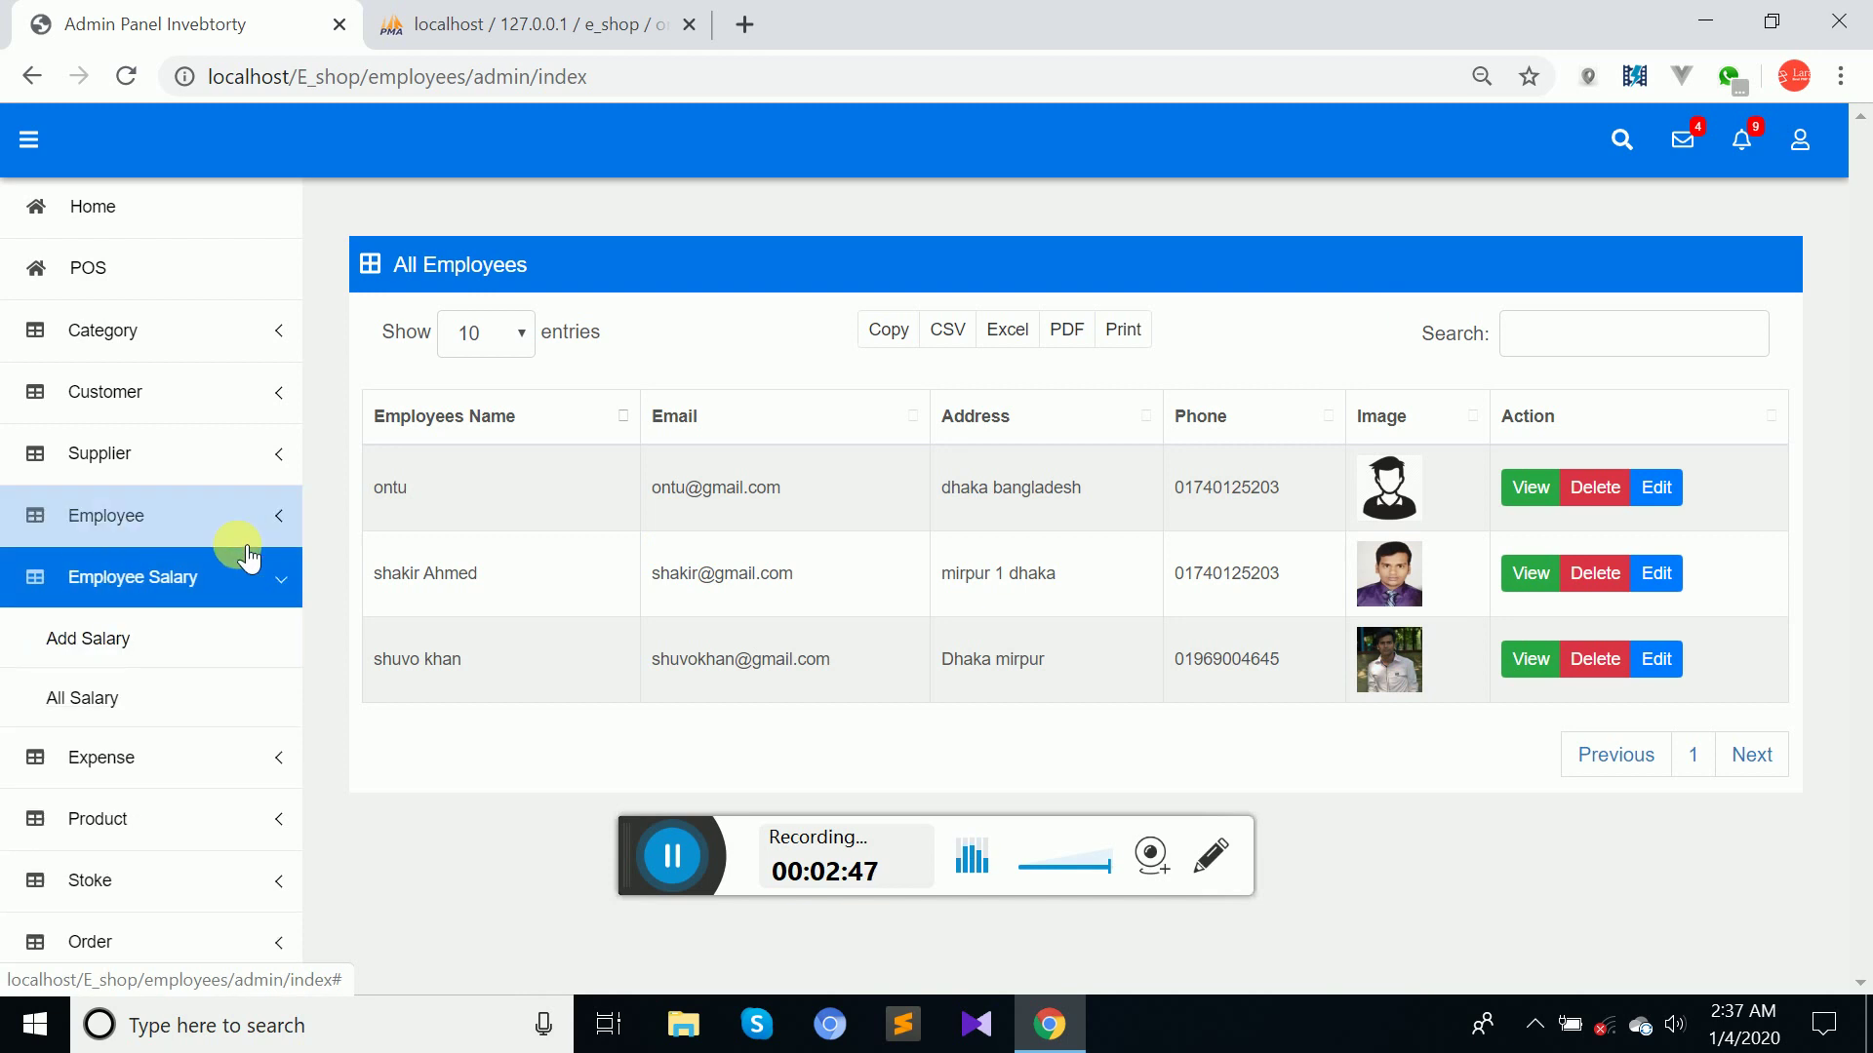
pyautogui.click(126, 644)
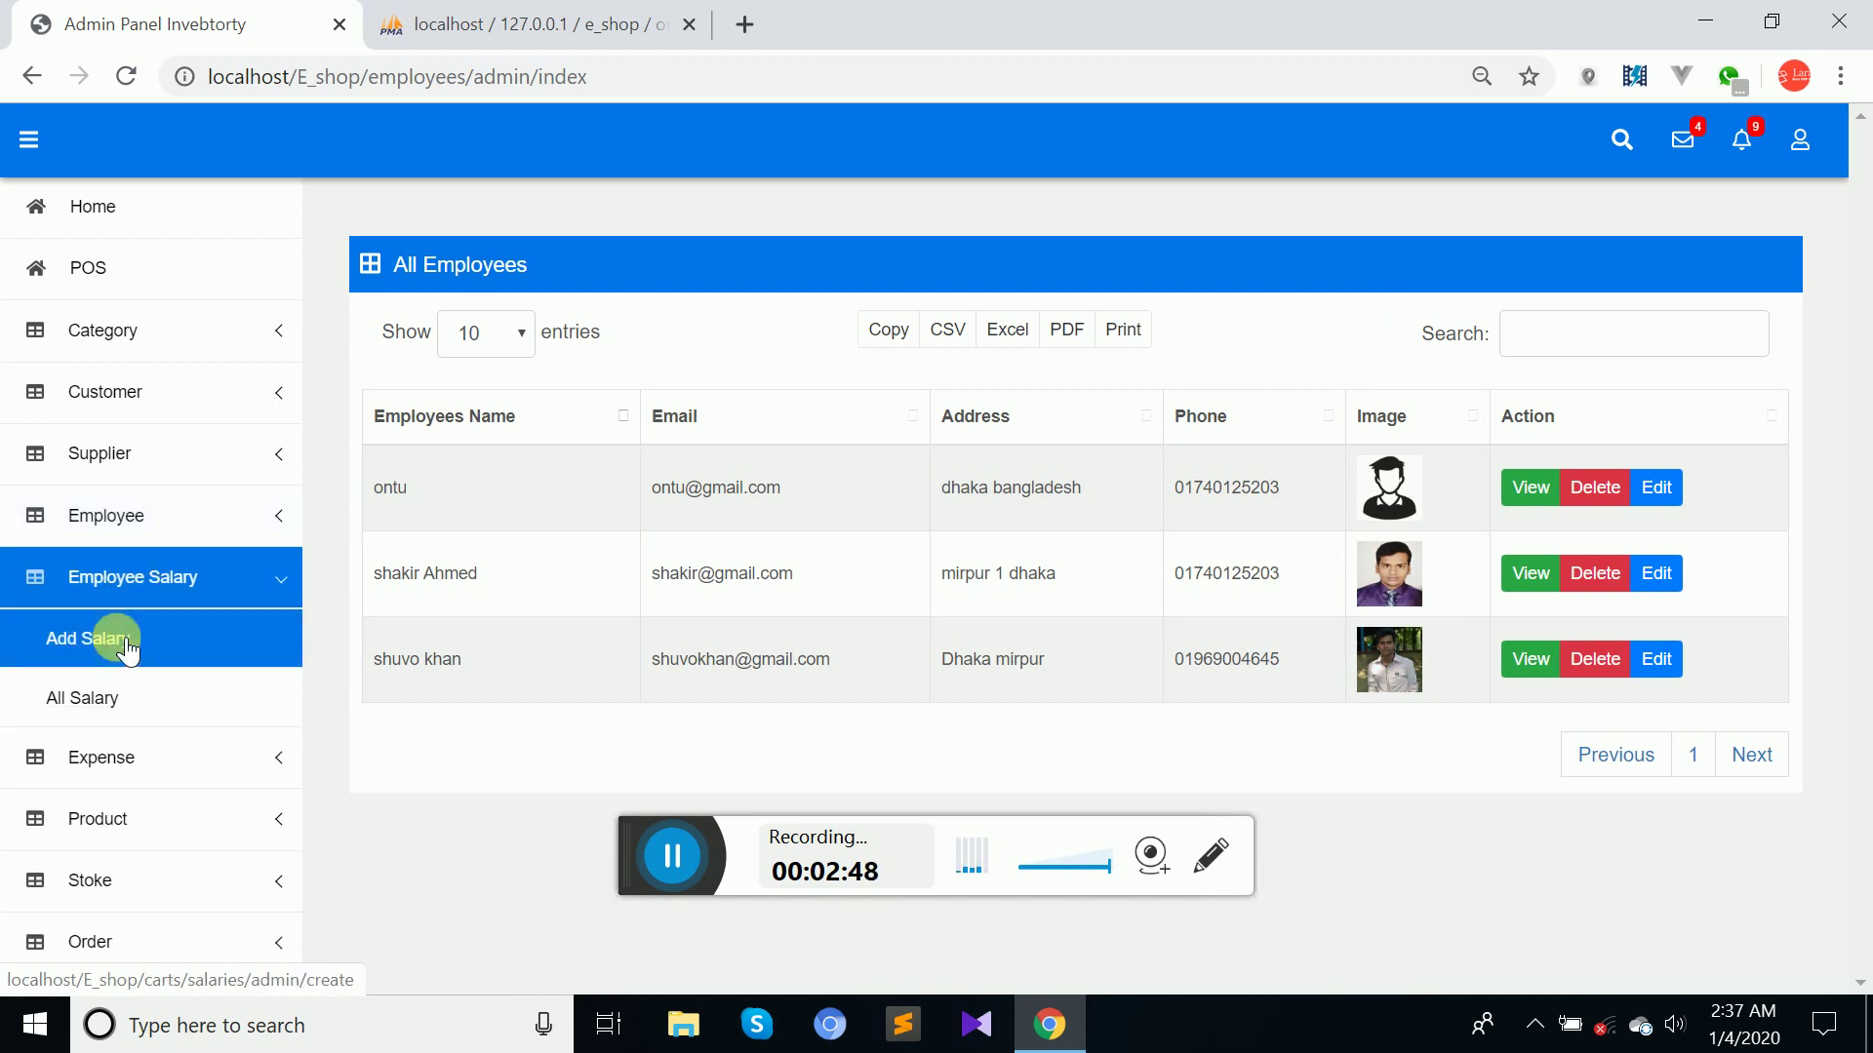
pyautogui.click(98, 699)
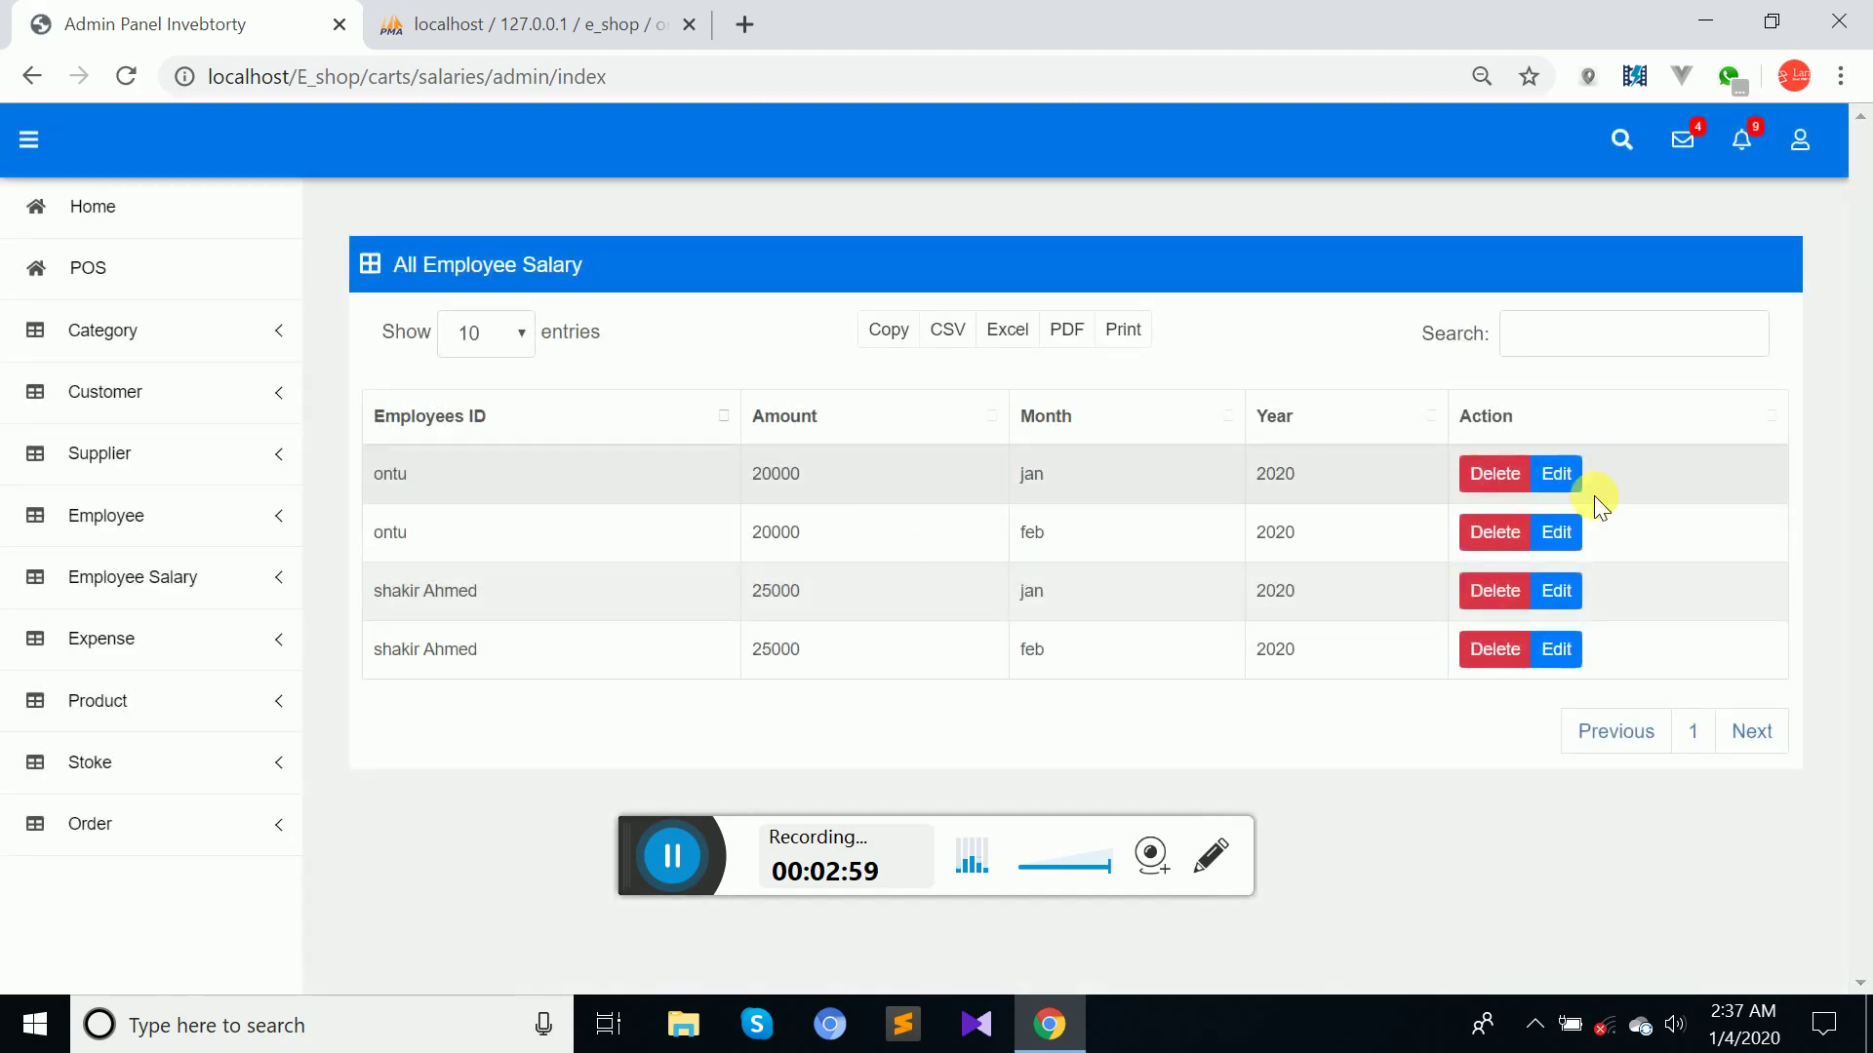
pyautogui.click(1497, 478)
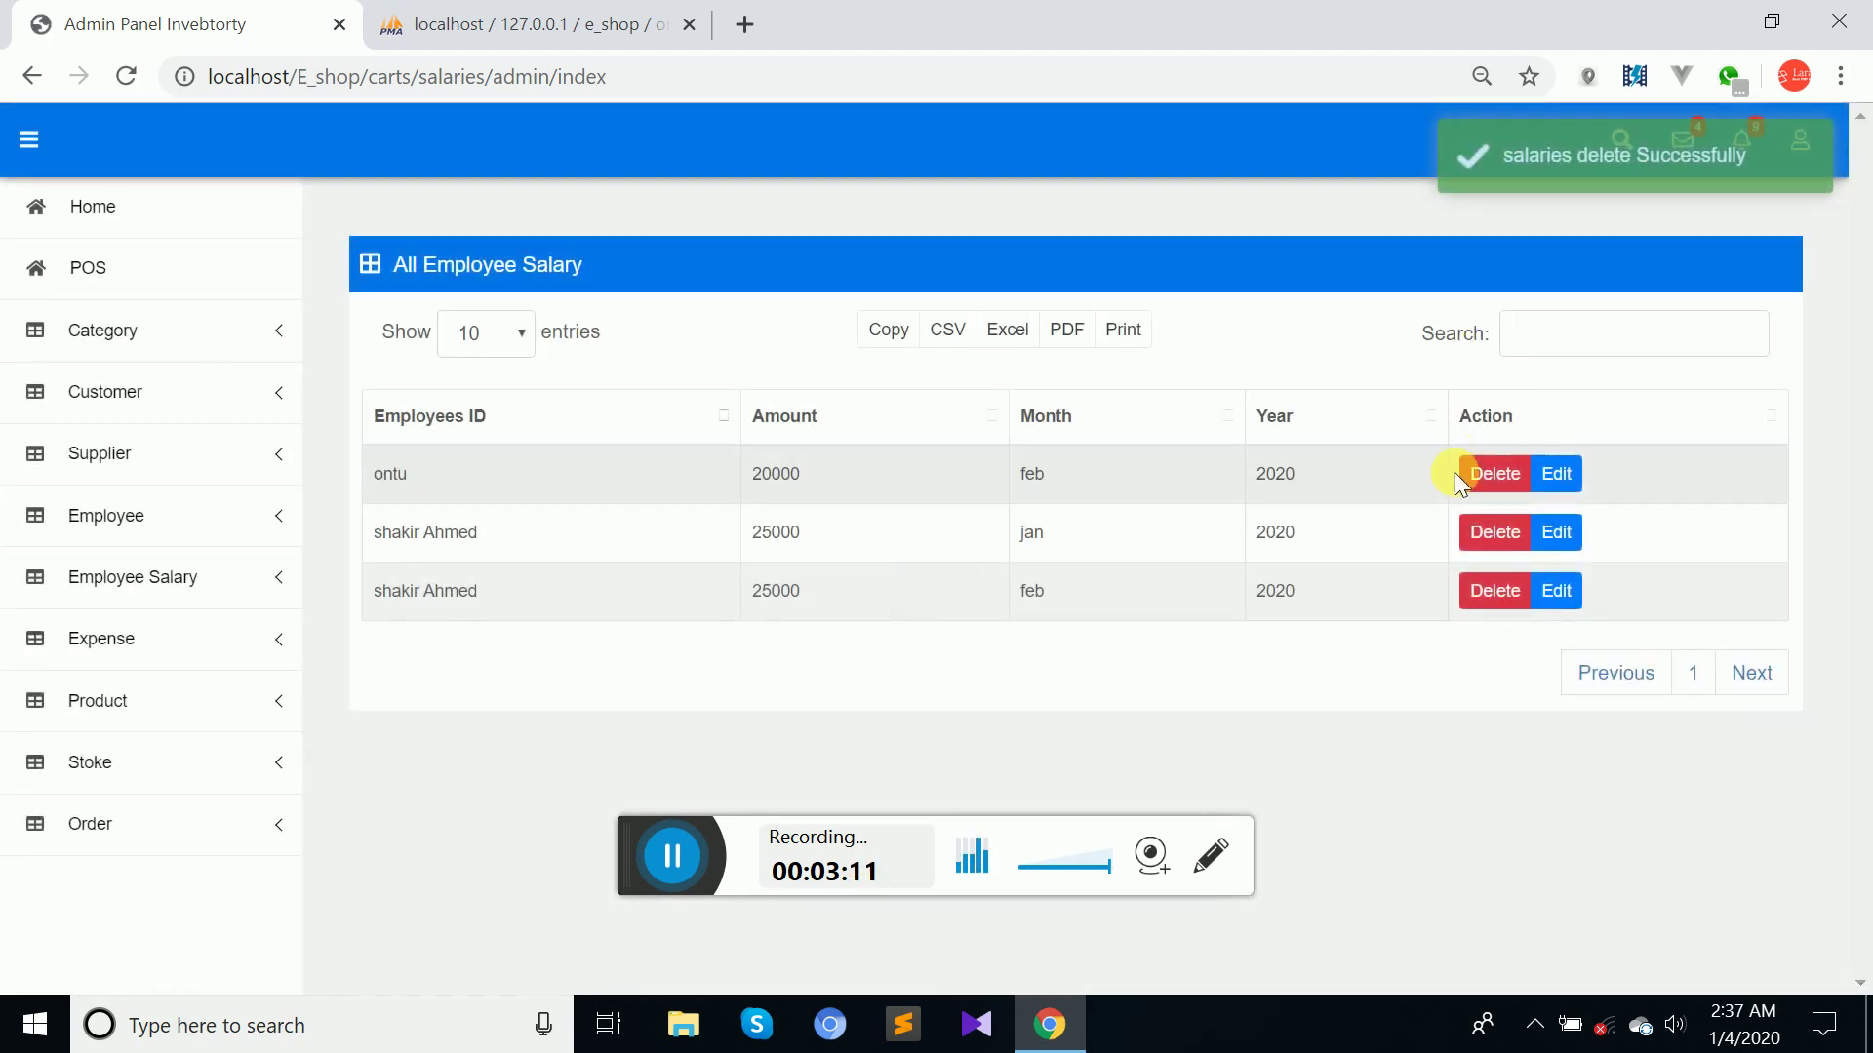
# Delete the February 20000, January 25000 and last remaining salary records, emptying the salary table.
pyautogui.click(1485, 478)
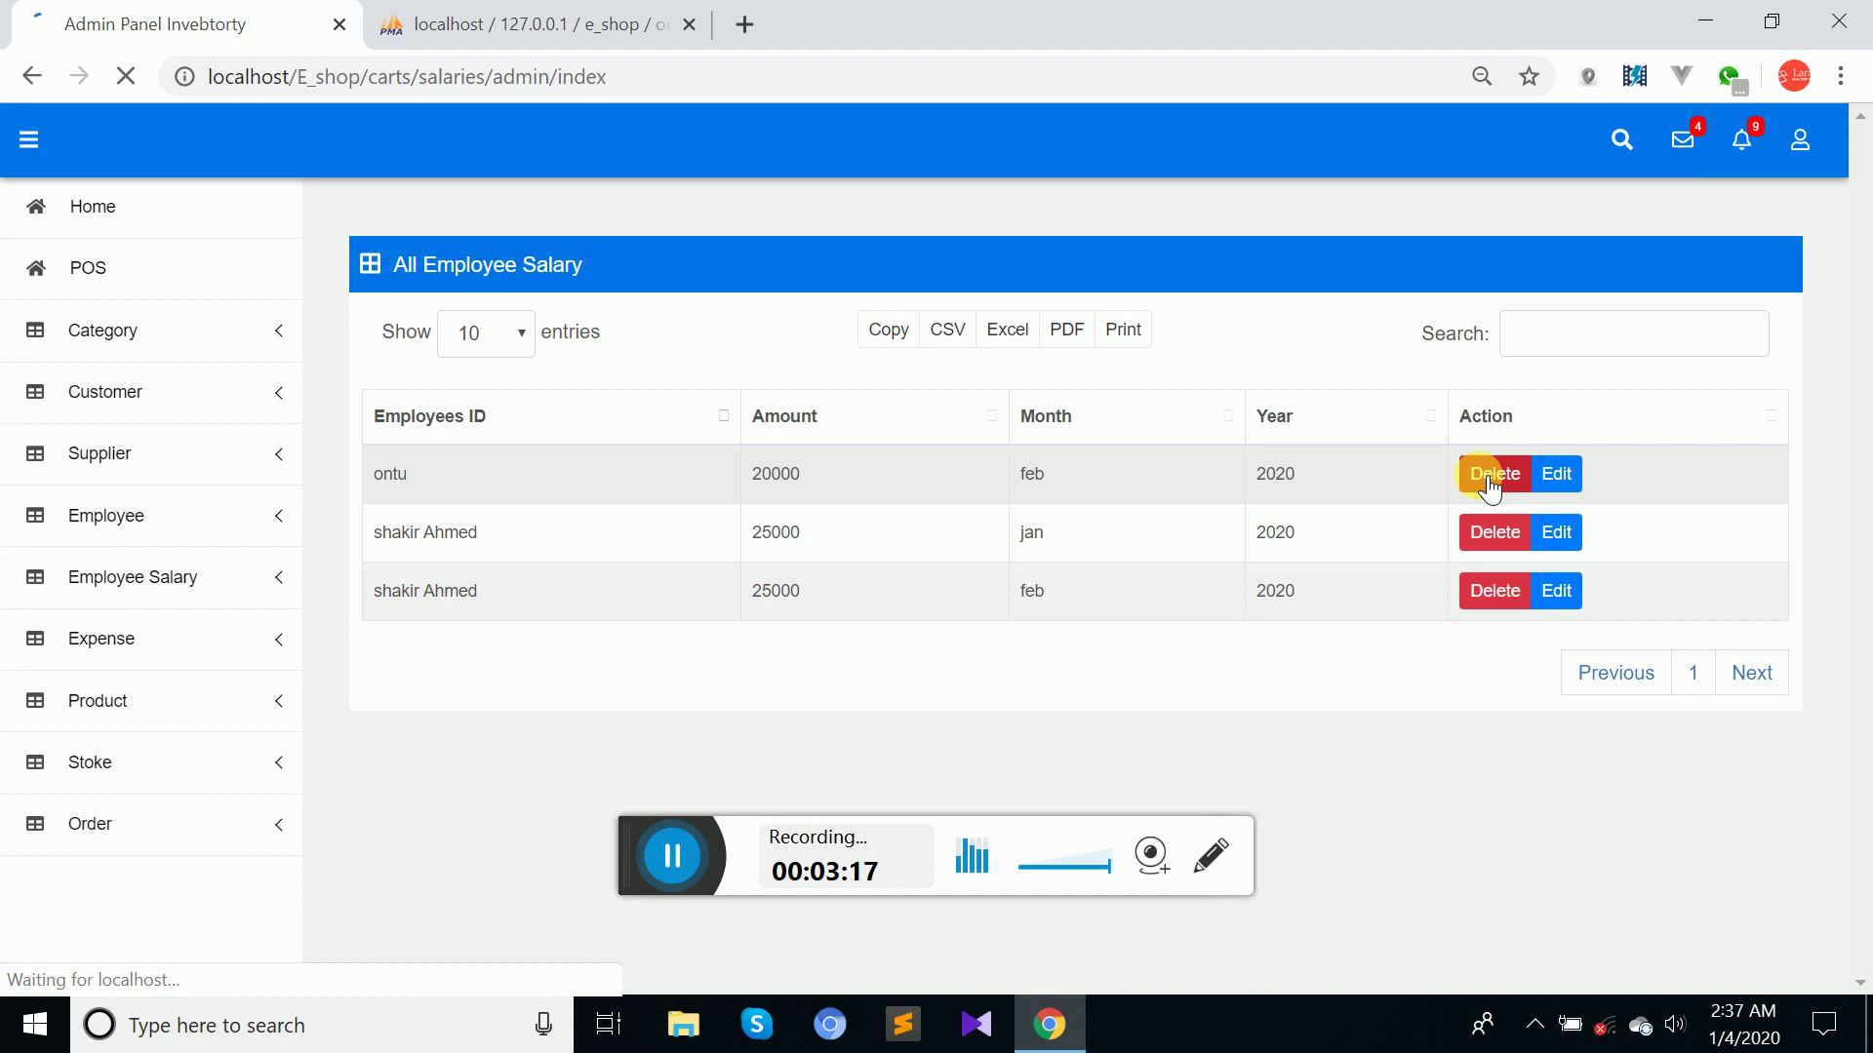
pyautogui.click(1496, 534)
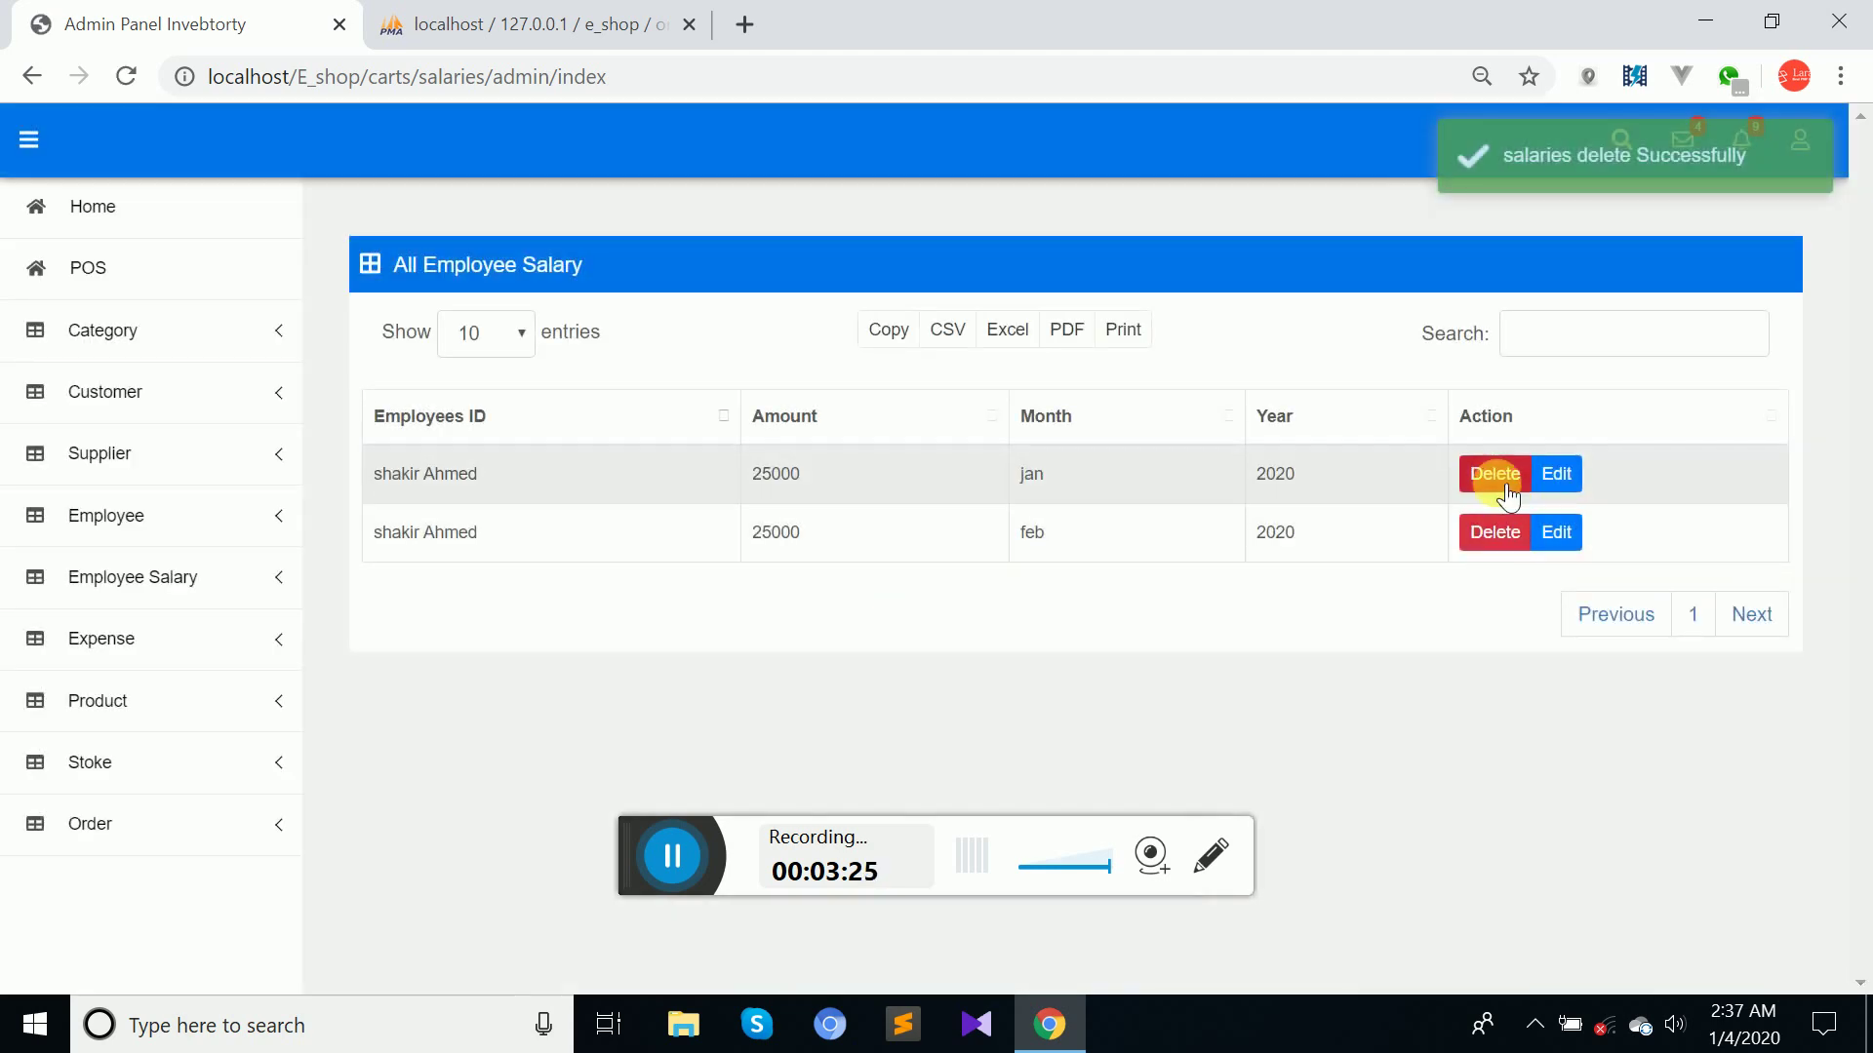
pyautogui.click(1505, 488)
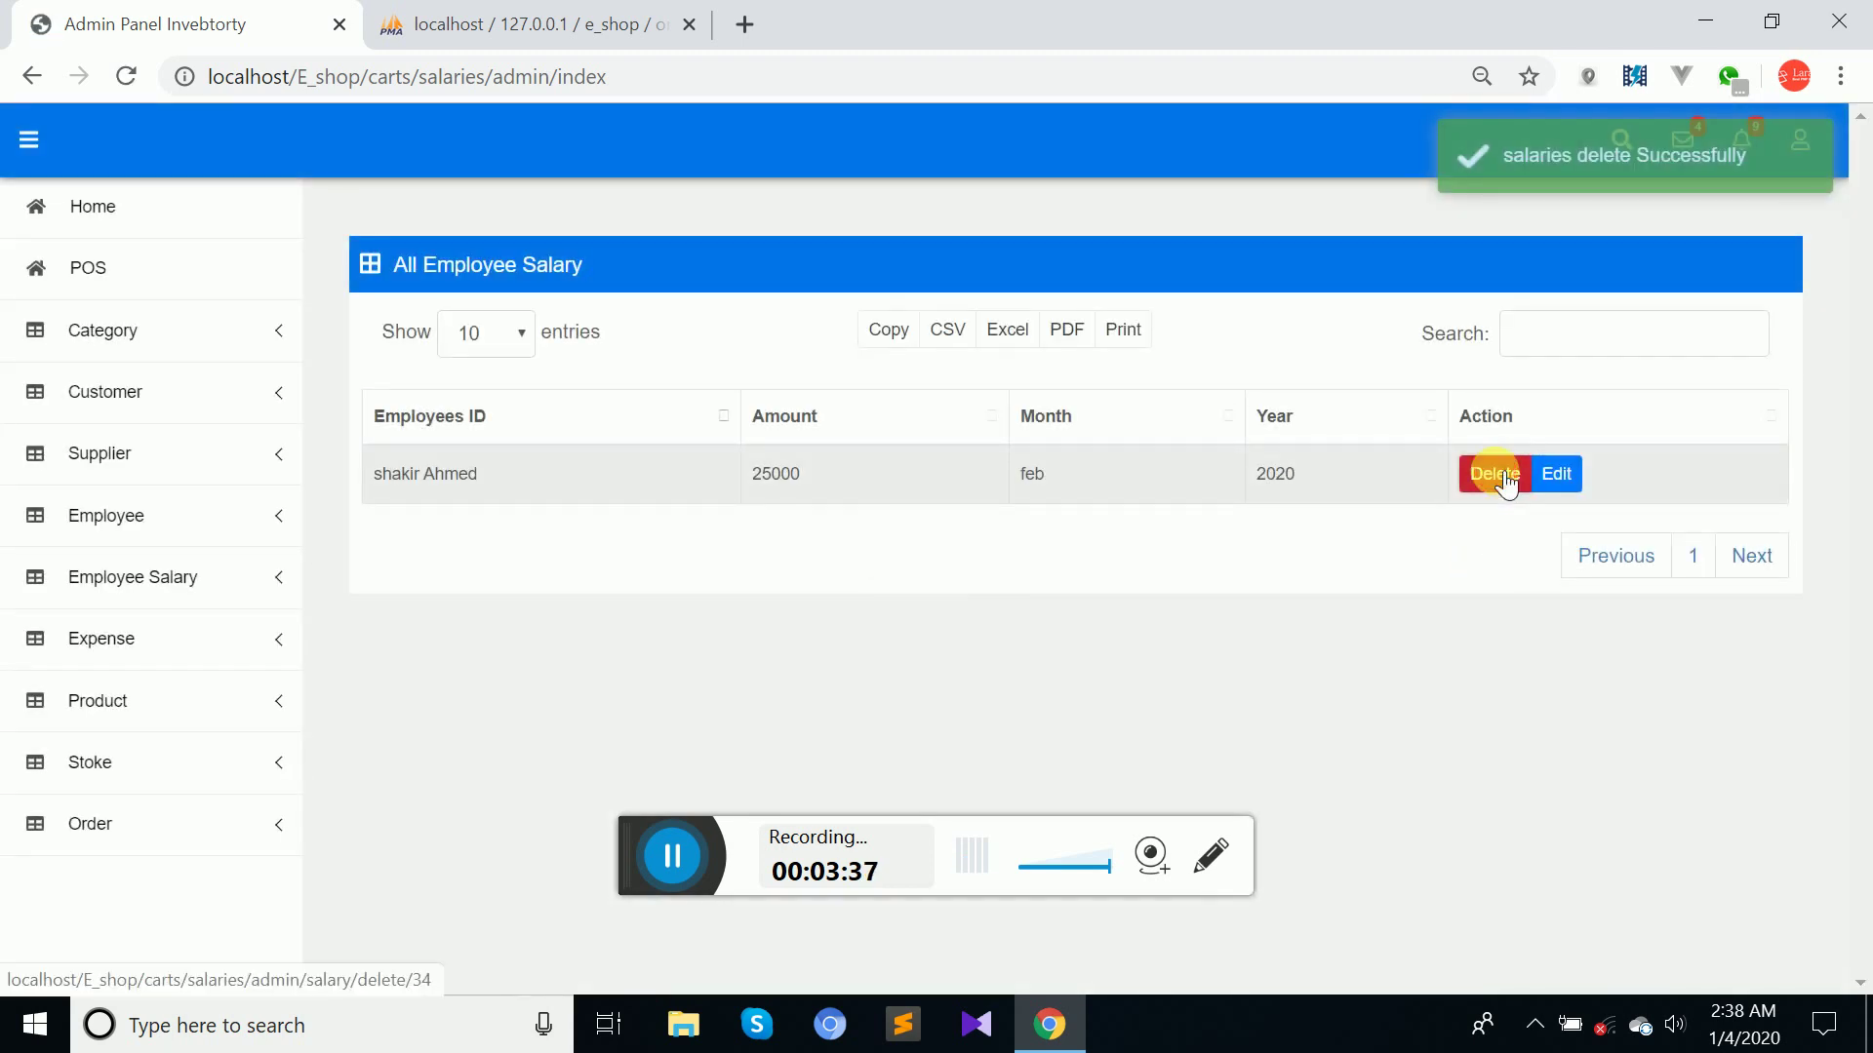
pyautogui.click(1494, 472)
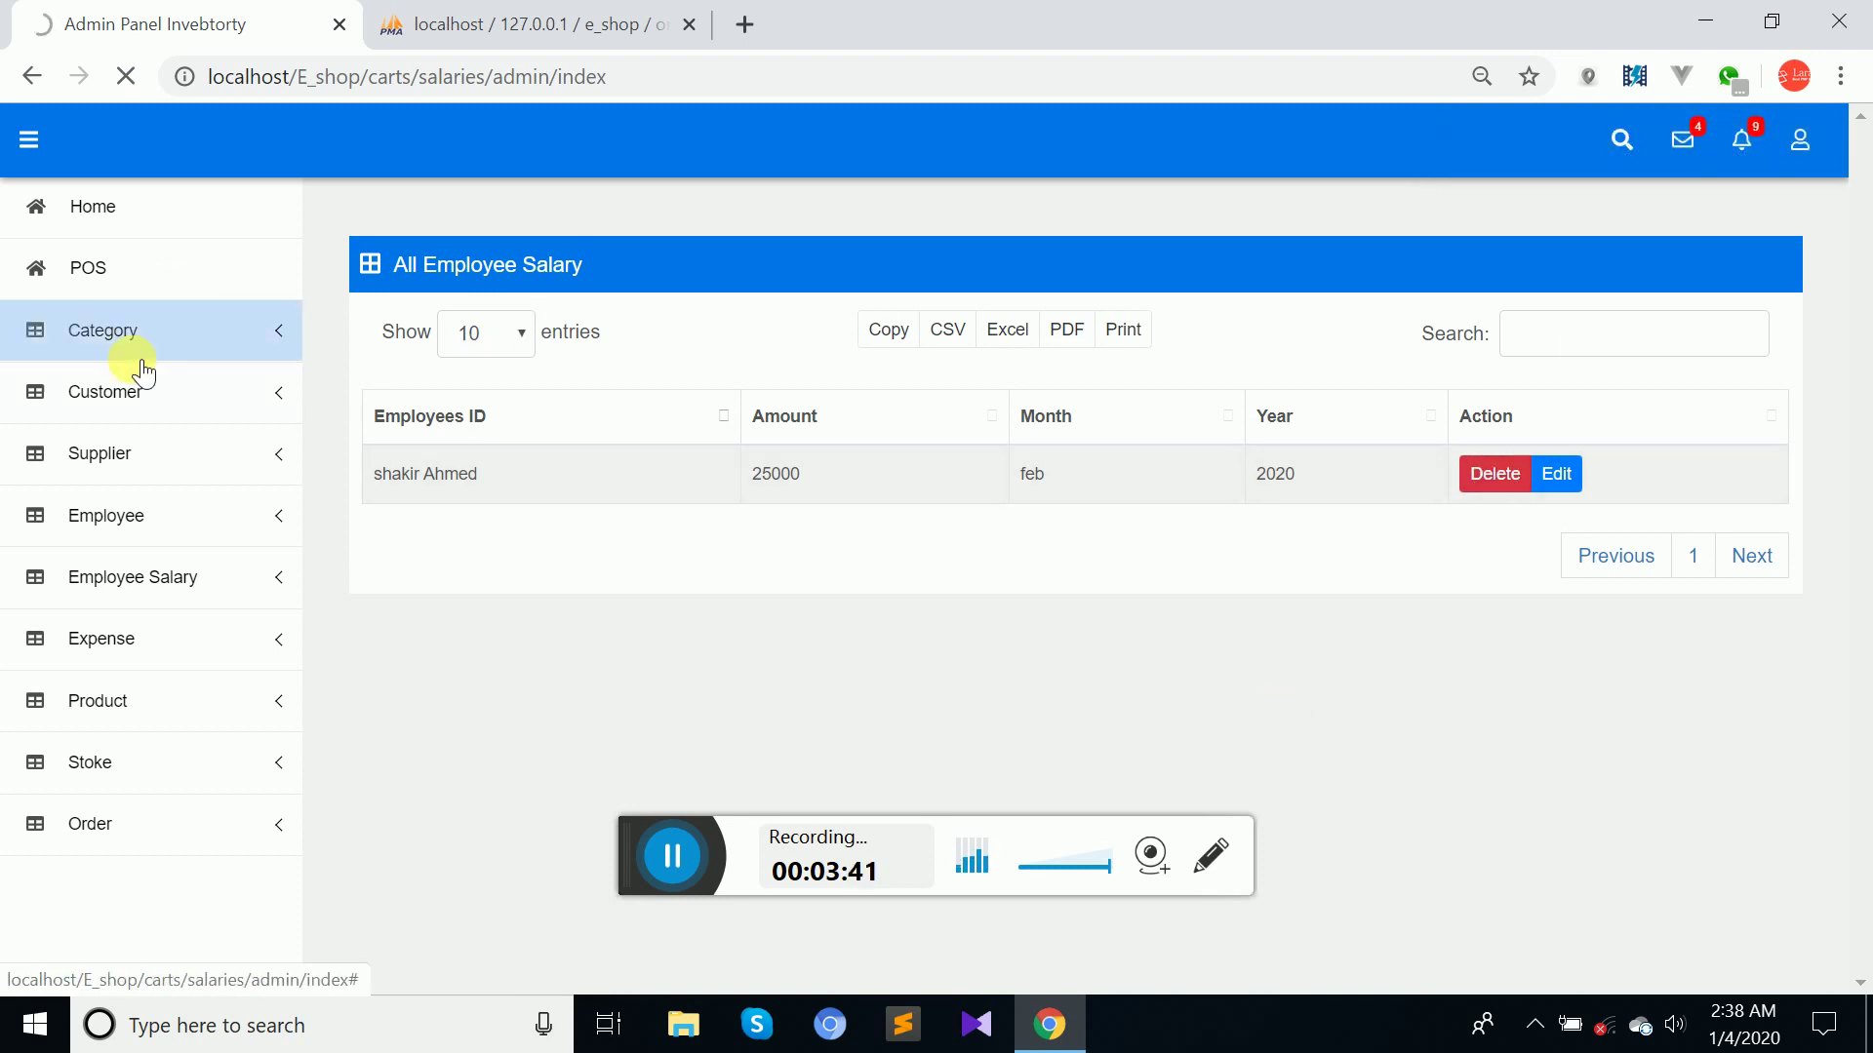
pyautogui.click(168, 586)
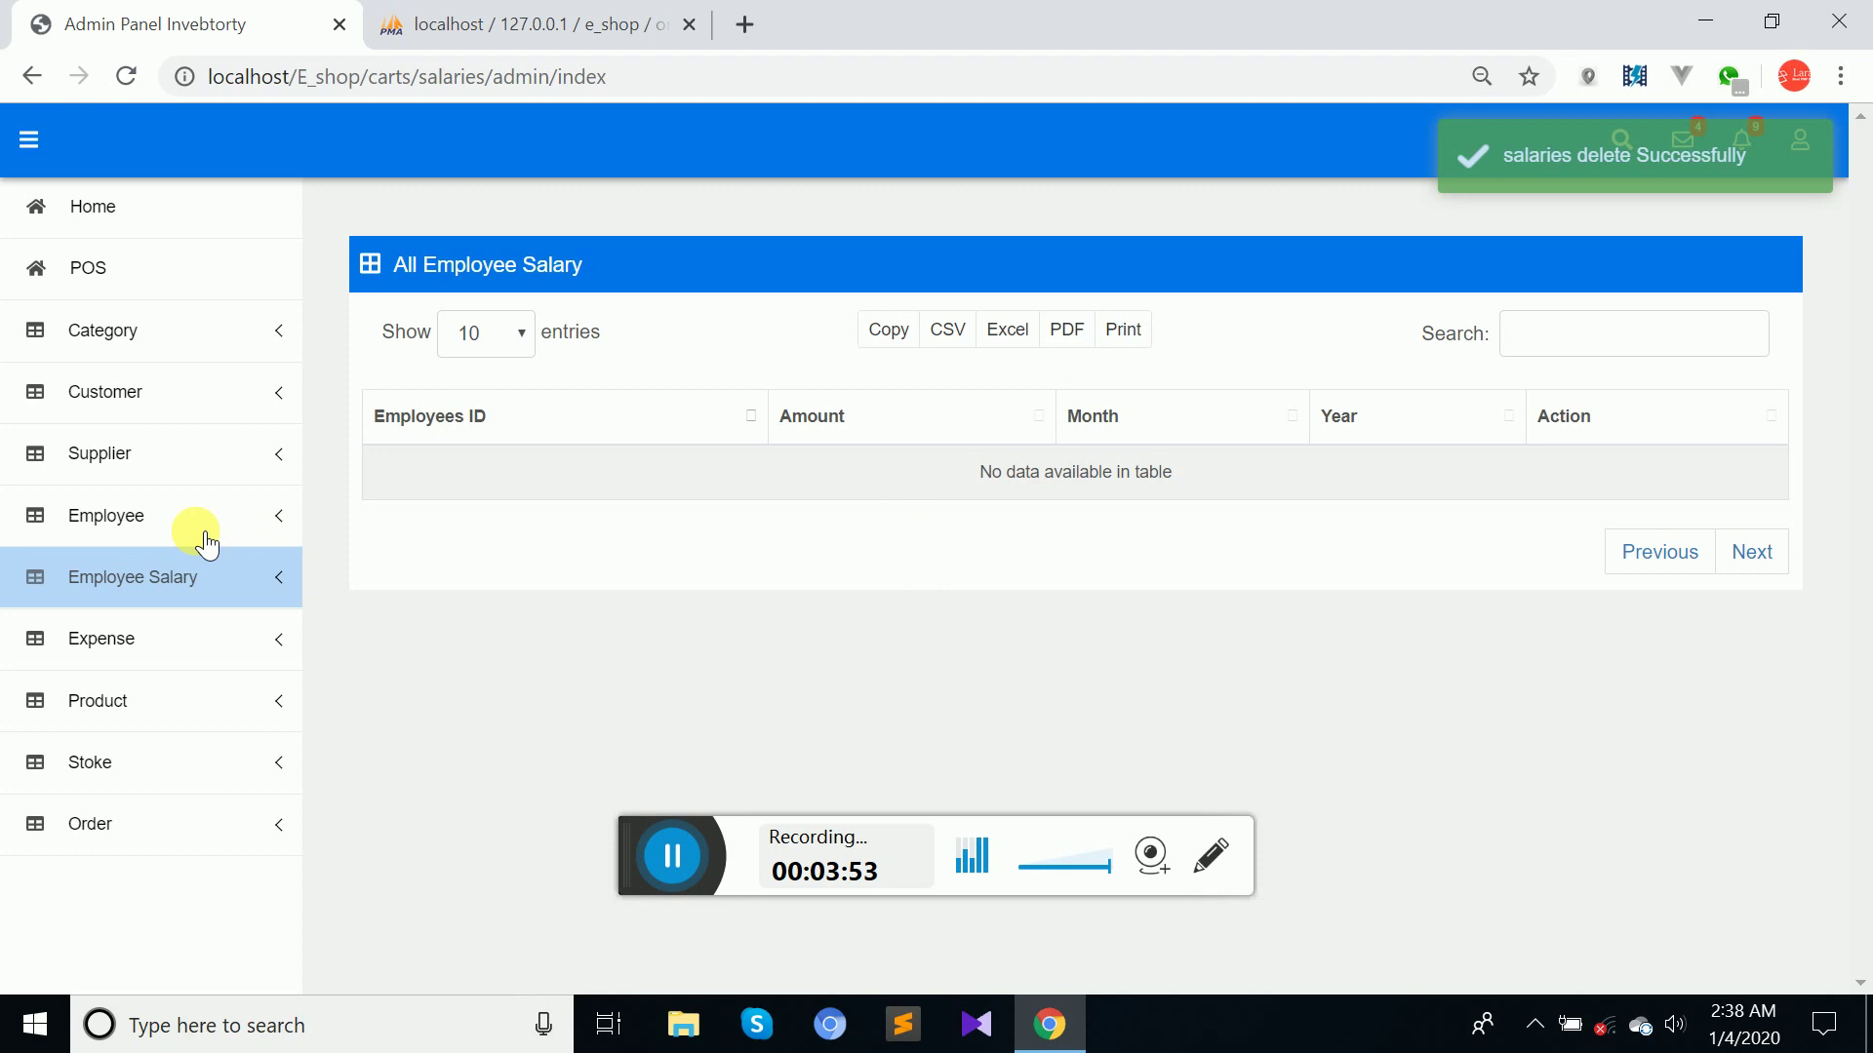
pyautogui.click(148, 597)
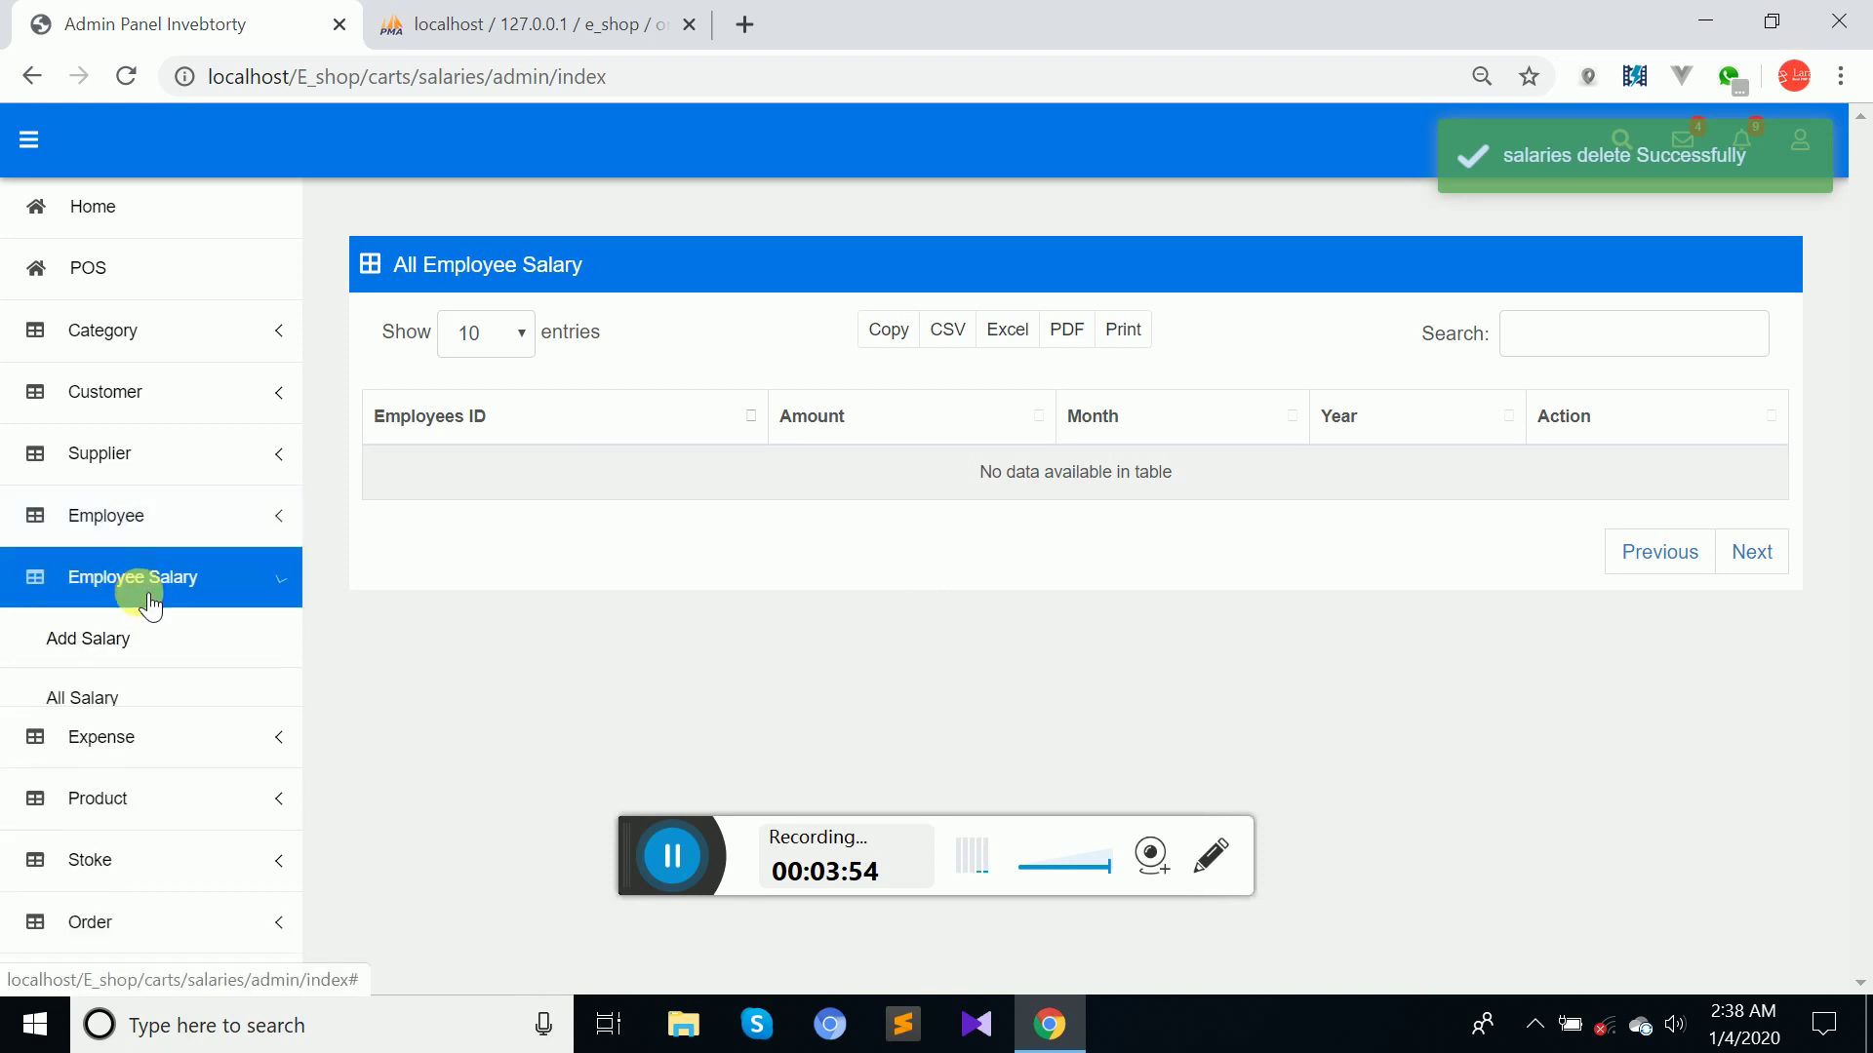
# Go to Add Salary and start the payment for the first employee, salary 20000.
pyautogui.click(117, 642)
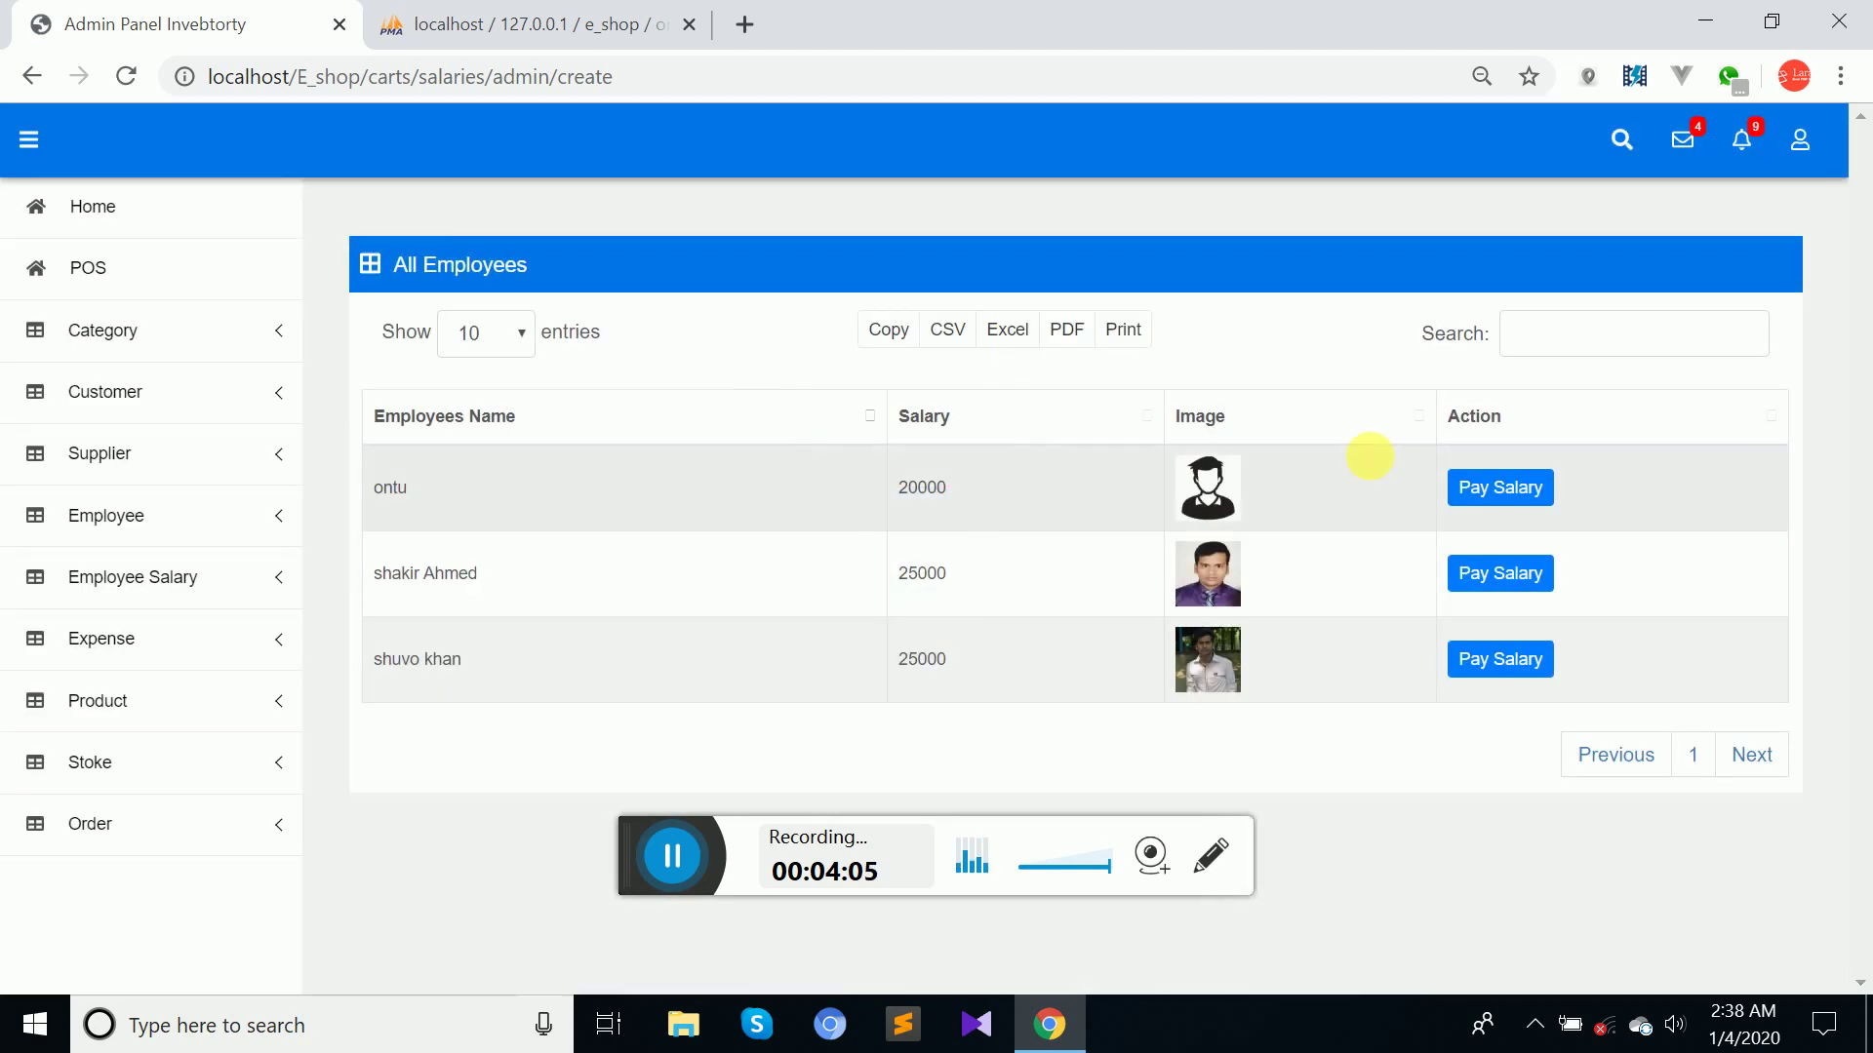
pyautogui.click(1519, 496)
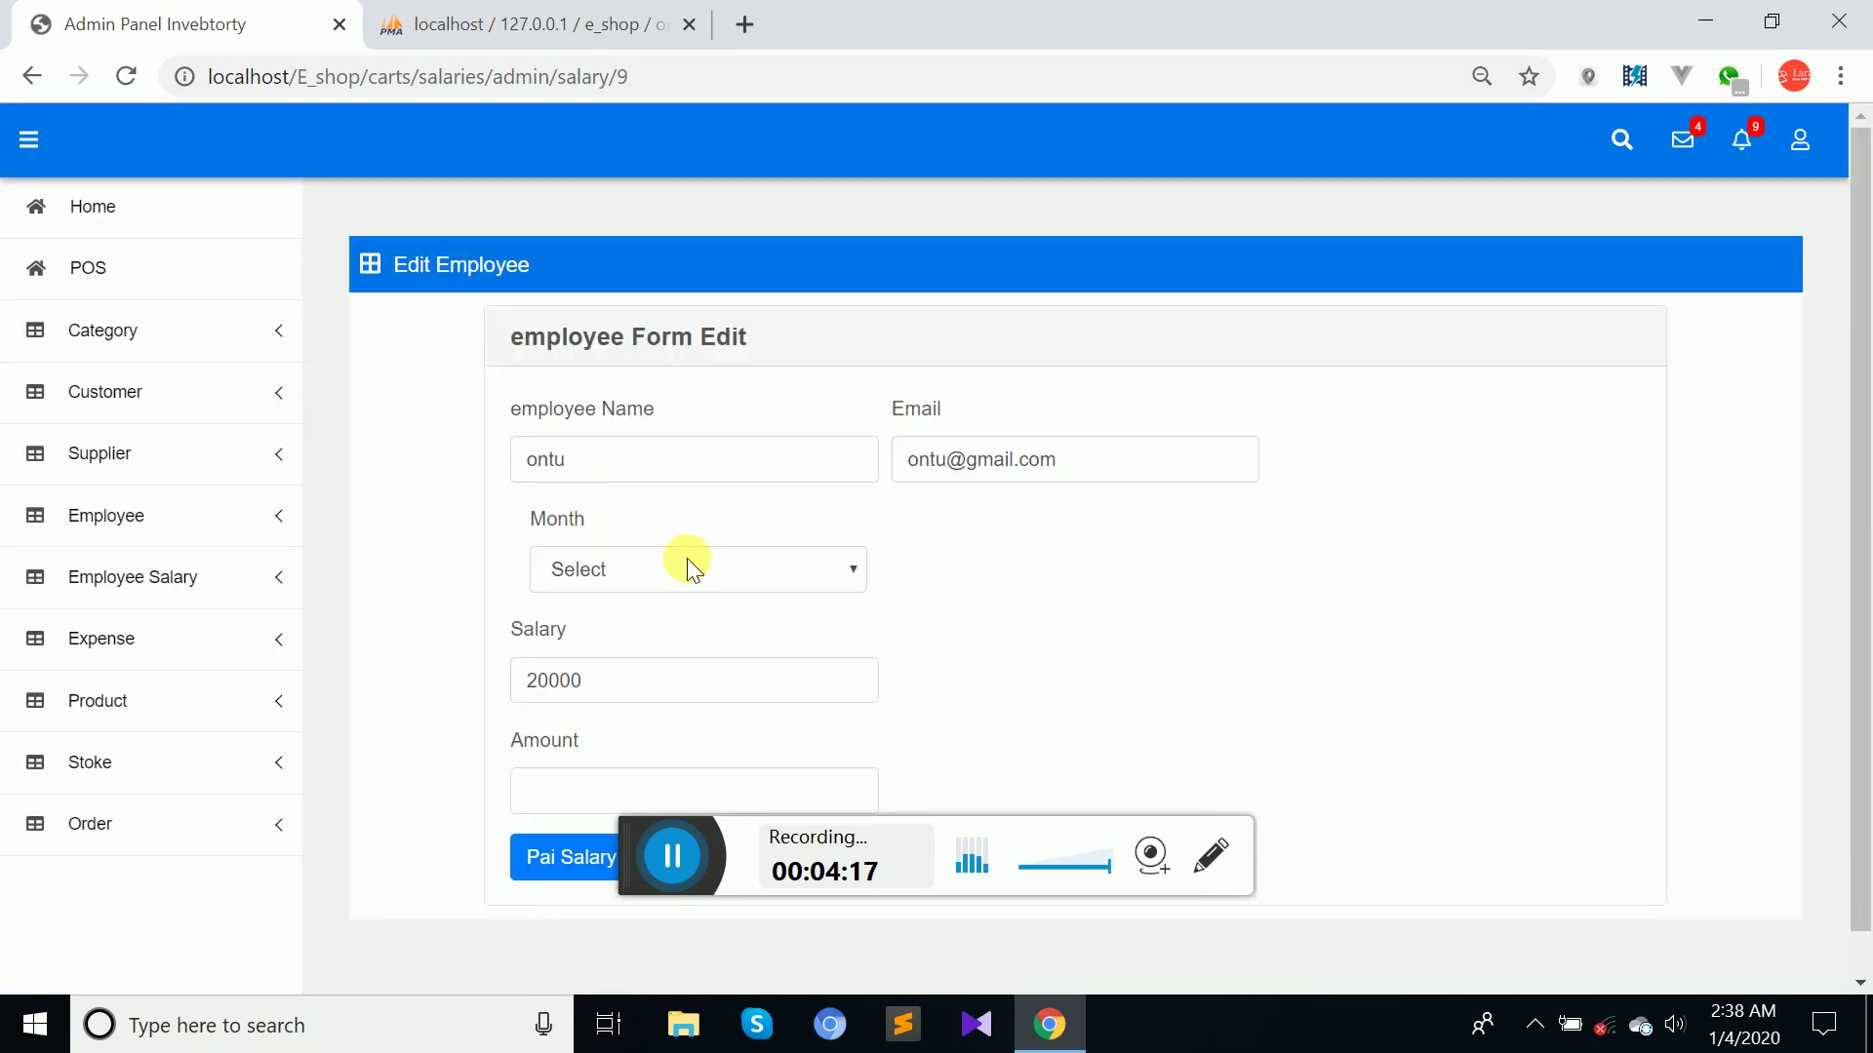
# Pay the employee's January salary with an amount of 20000.
pyautogui.click(757, 572)
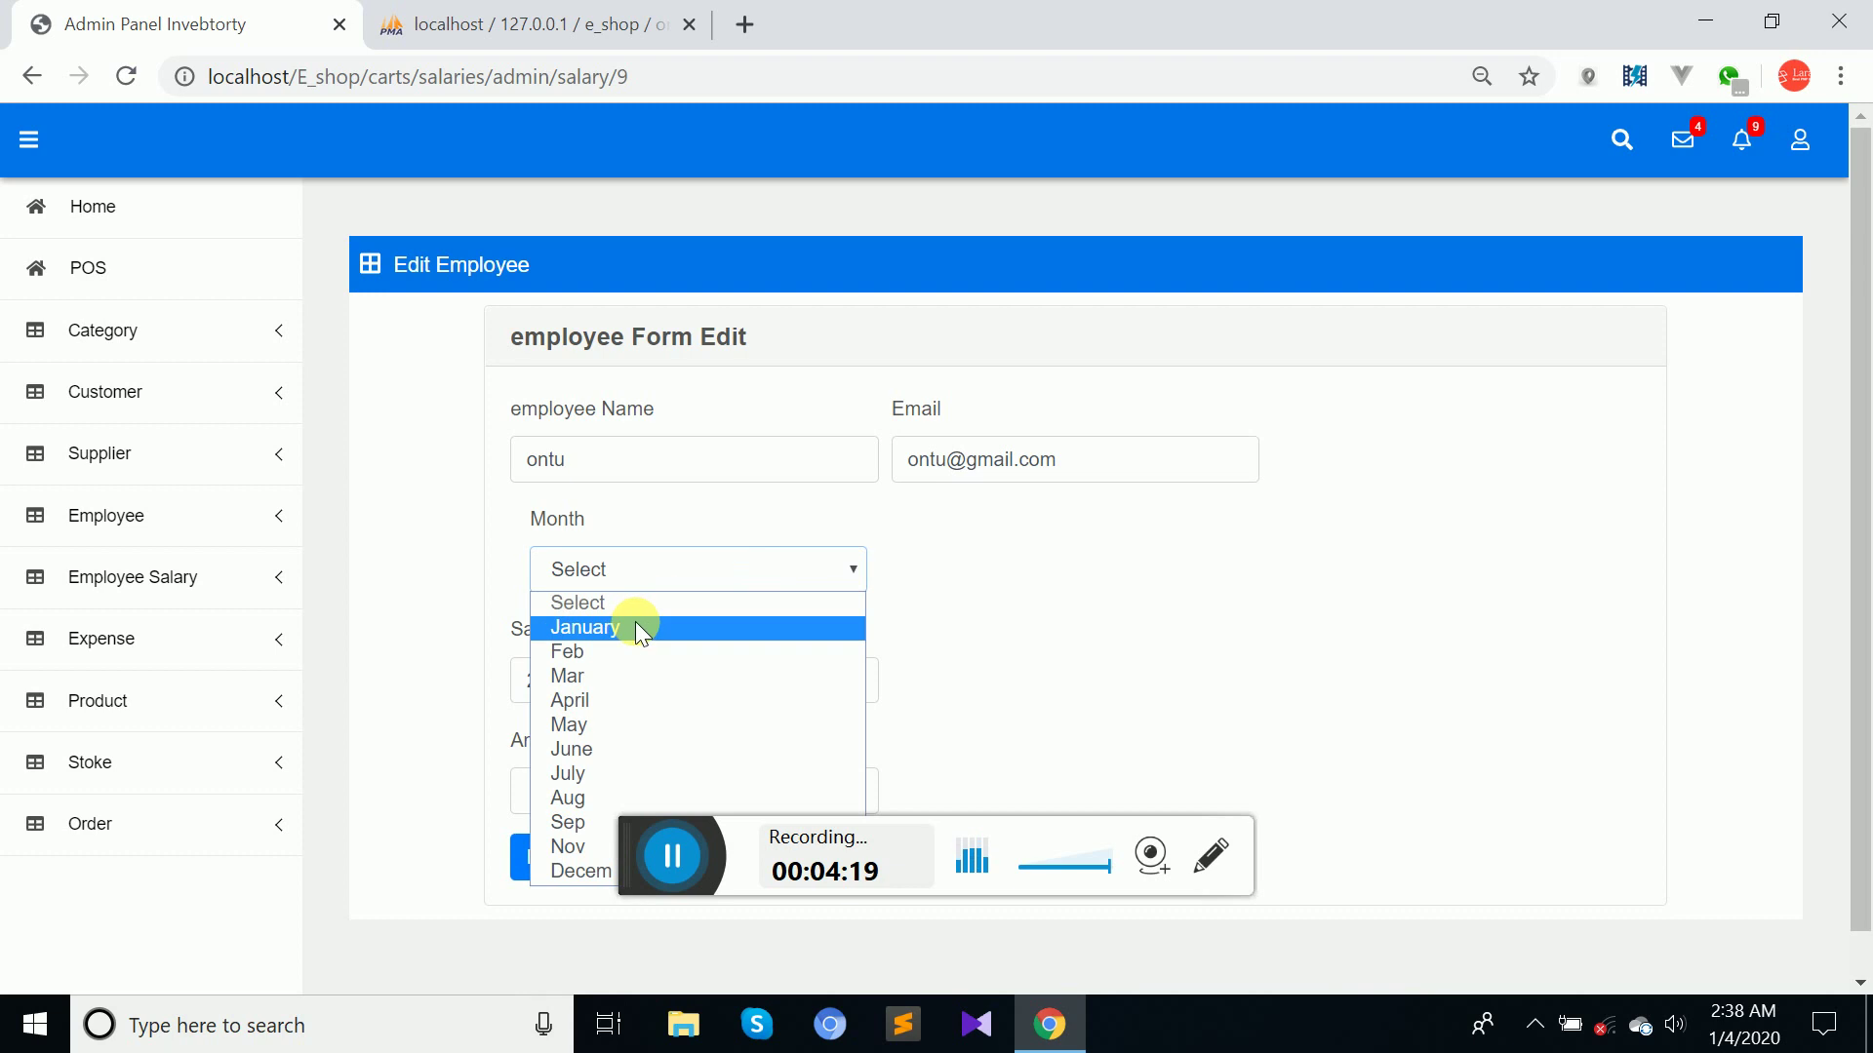
pyautogui.click(634, 628)
pyautogui.click(565, 790)
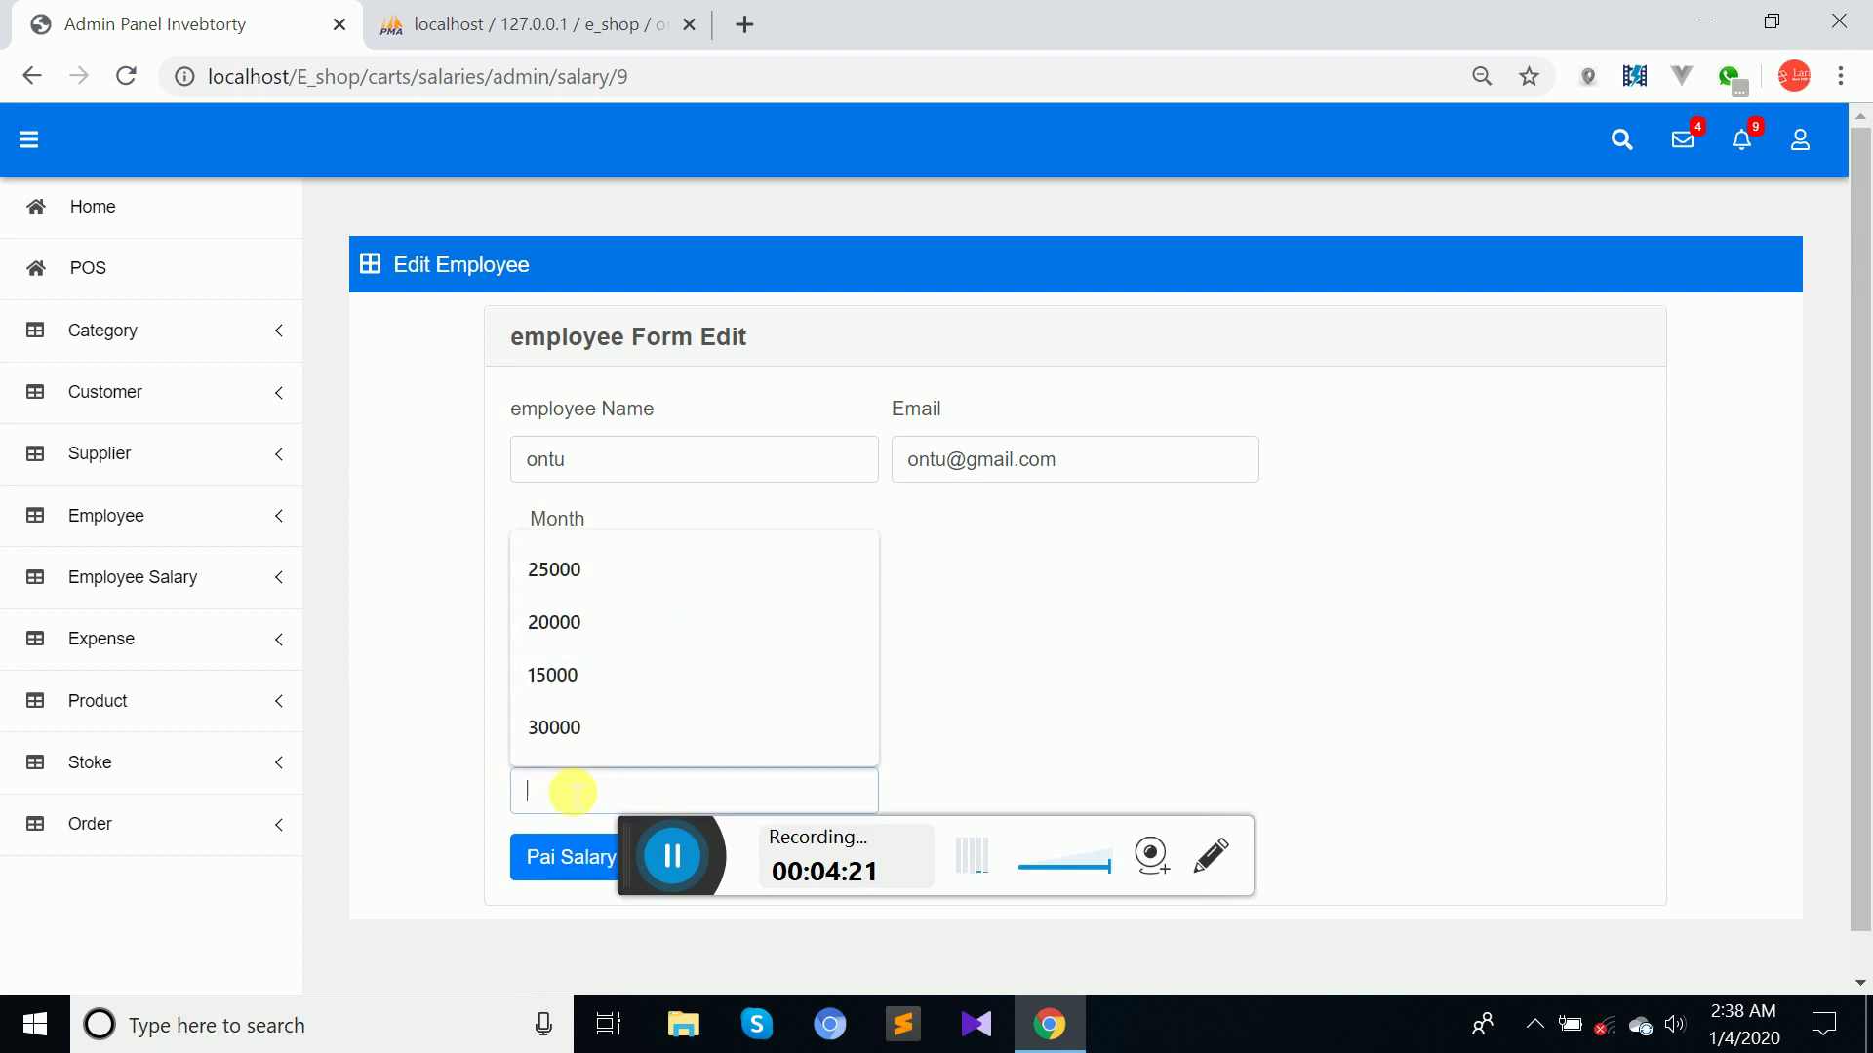
pyautogui.click(565, 622)
pyautogui.click(566, 868)
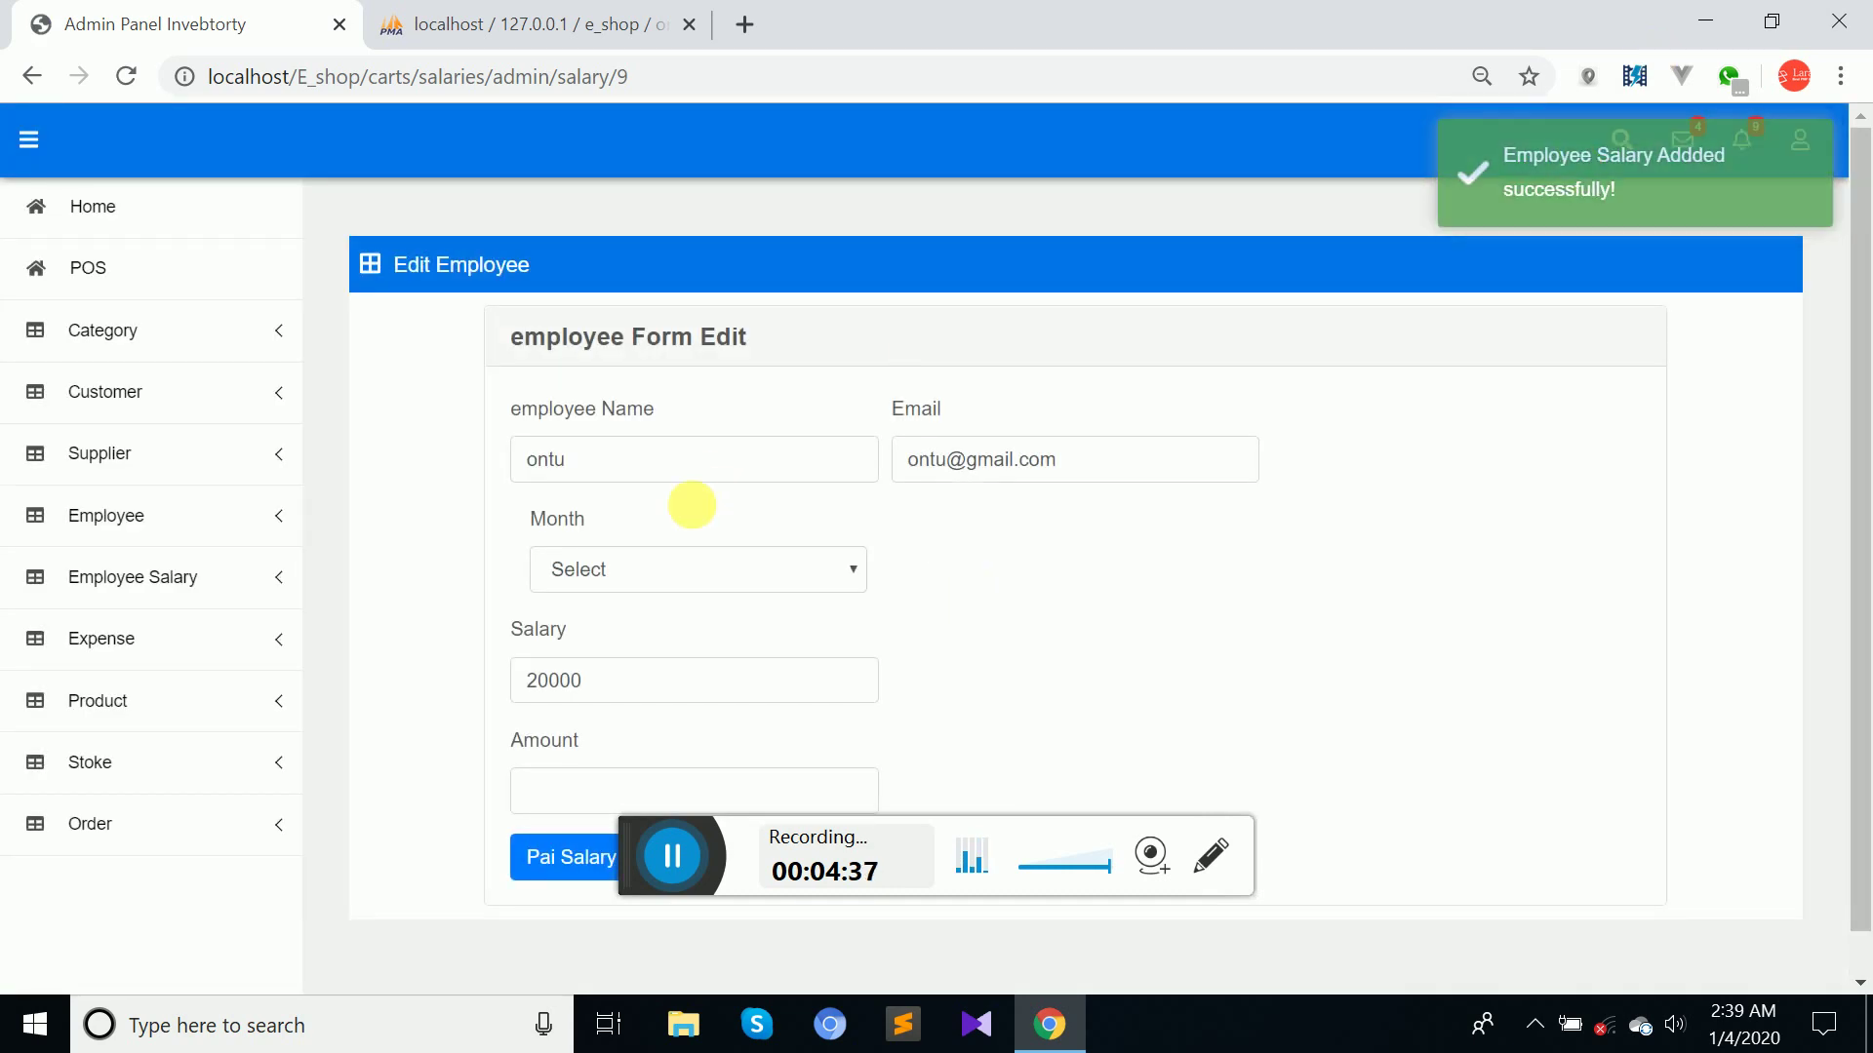
# Submit a second January payment of 20000 to get the 'Already Salary Take' warning.
pyautogui.click(664, 560)
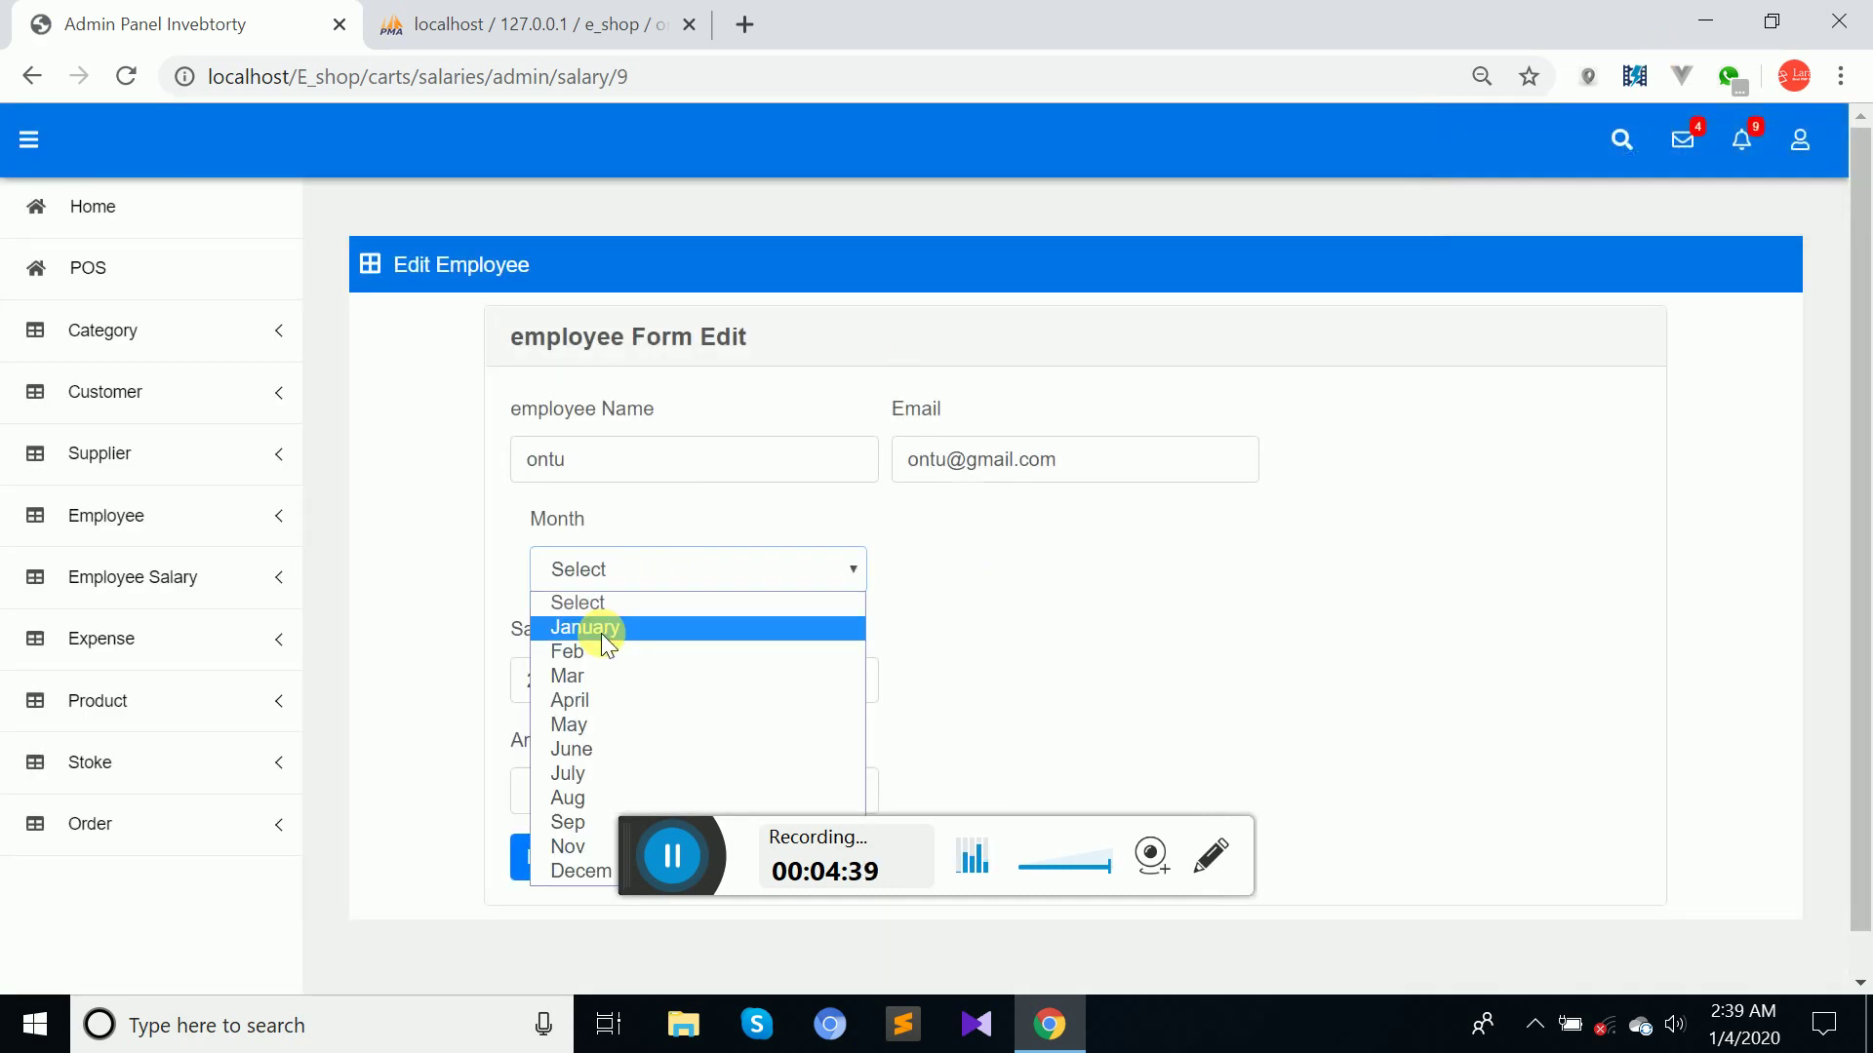
pyautogui.click(602, 636)
pyautogui.click(556, 792)
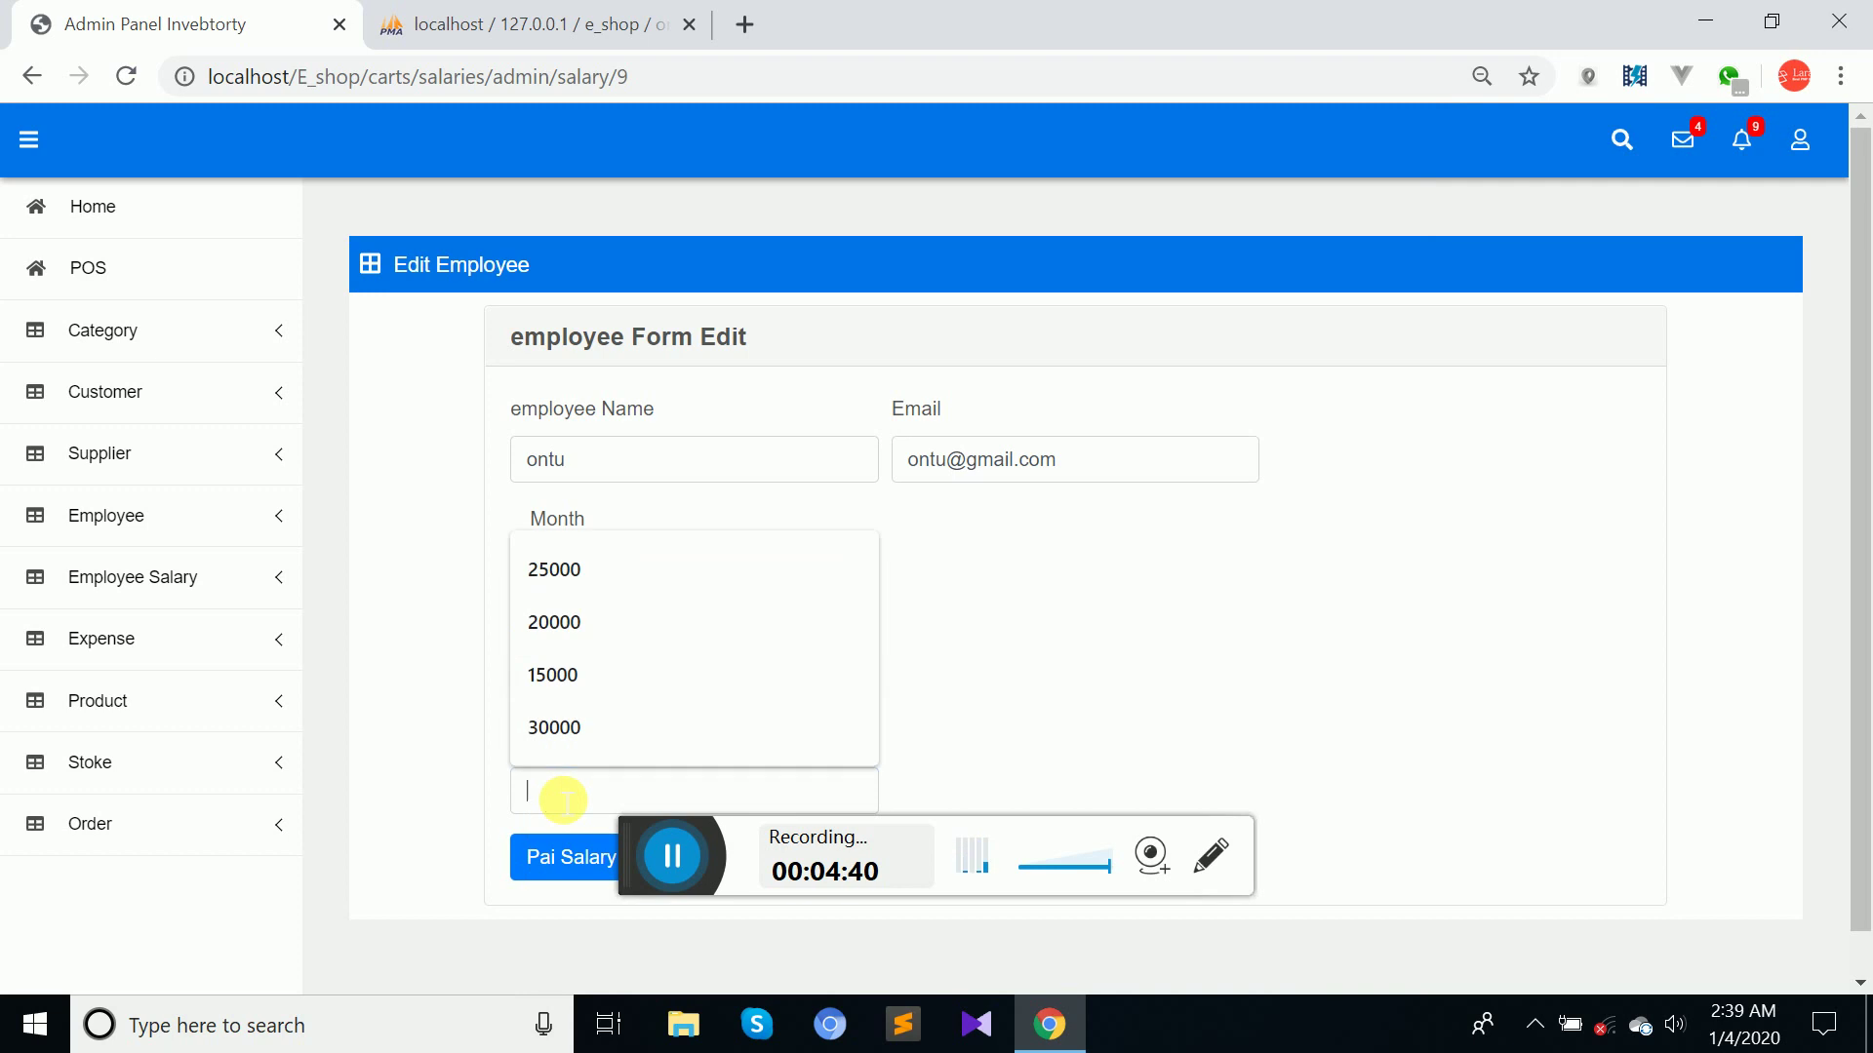
pyautogui.click(558, 621)
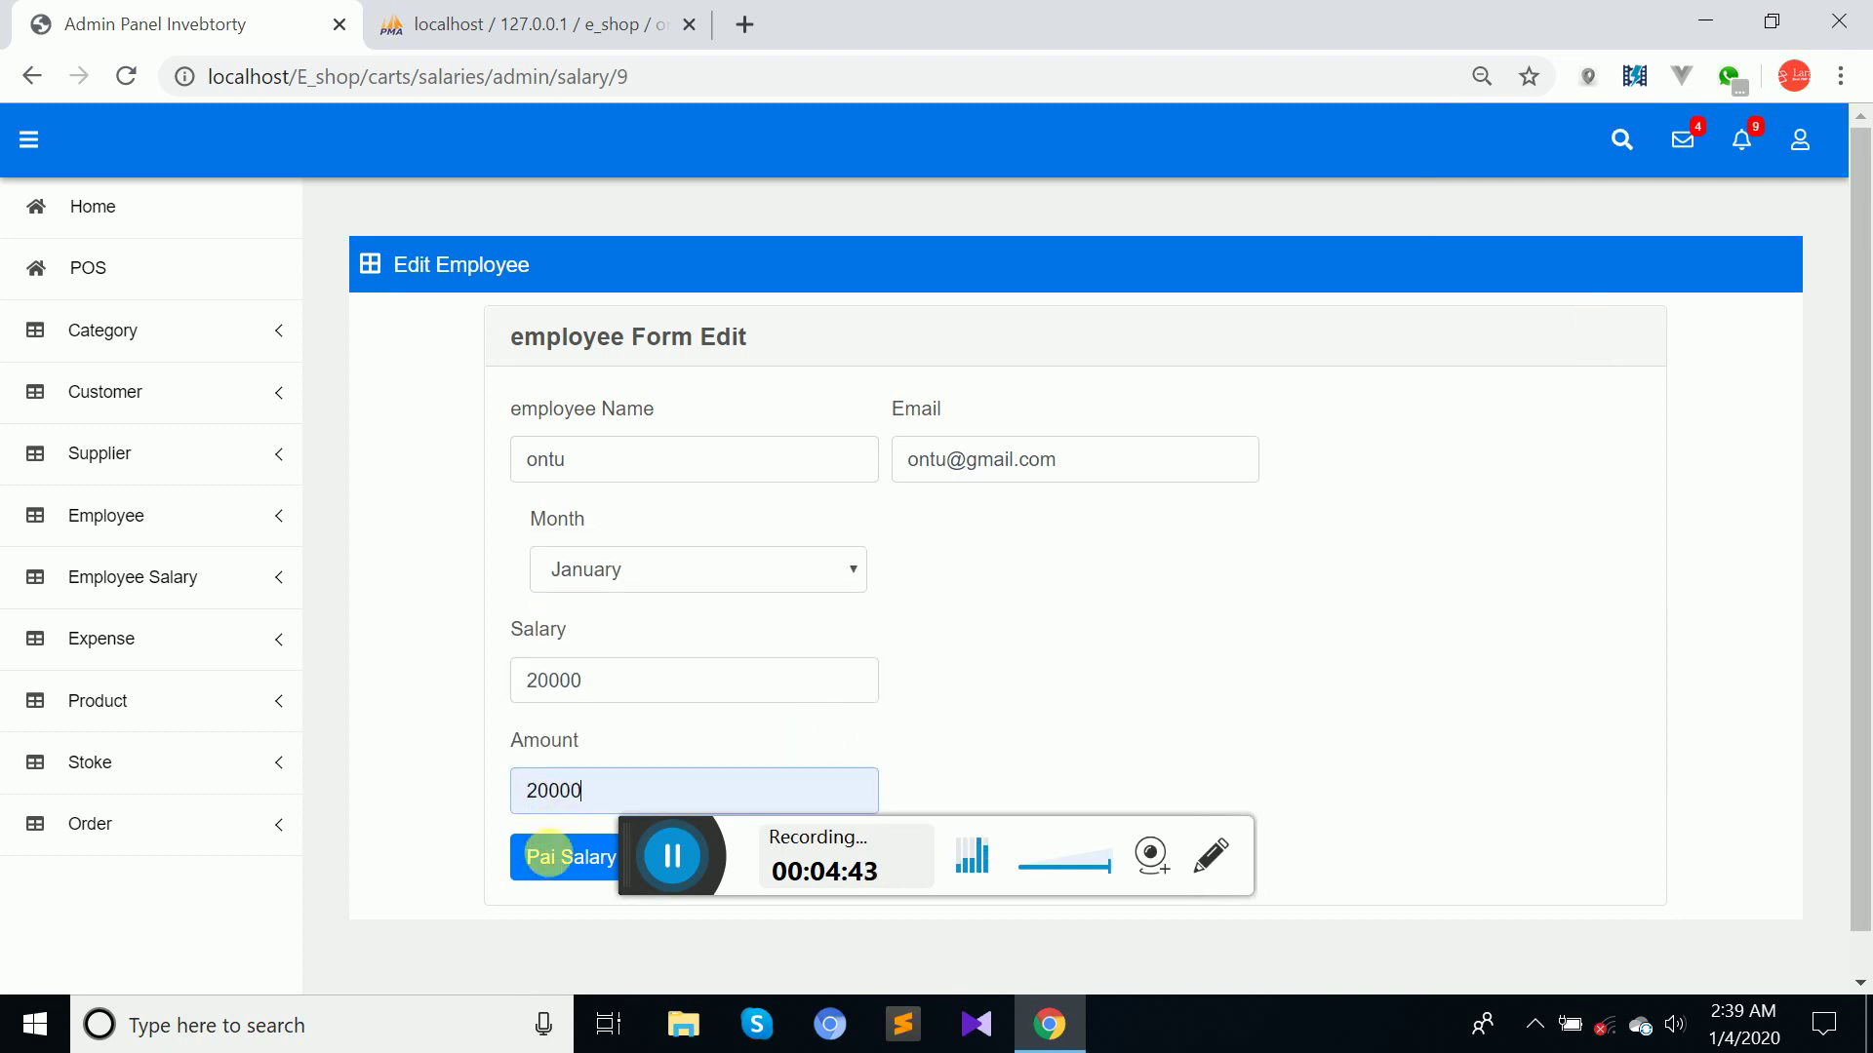
pyautogui.click(559, 862)
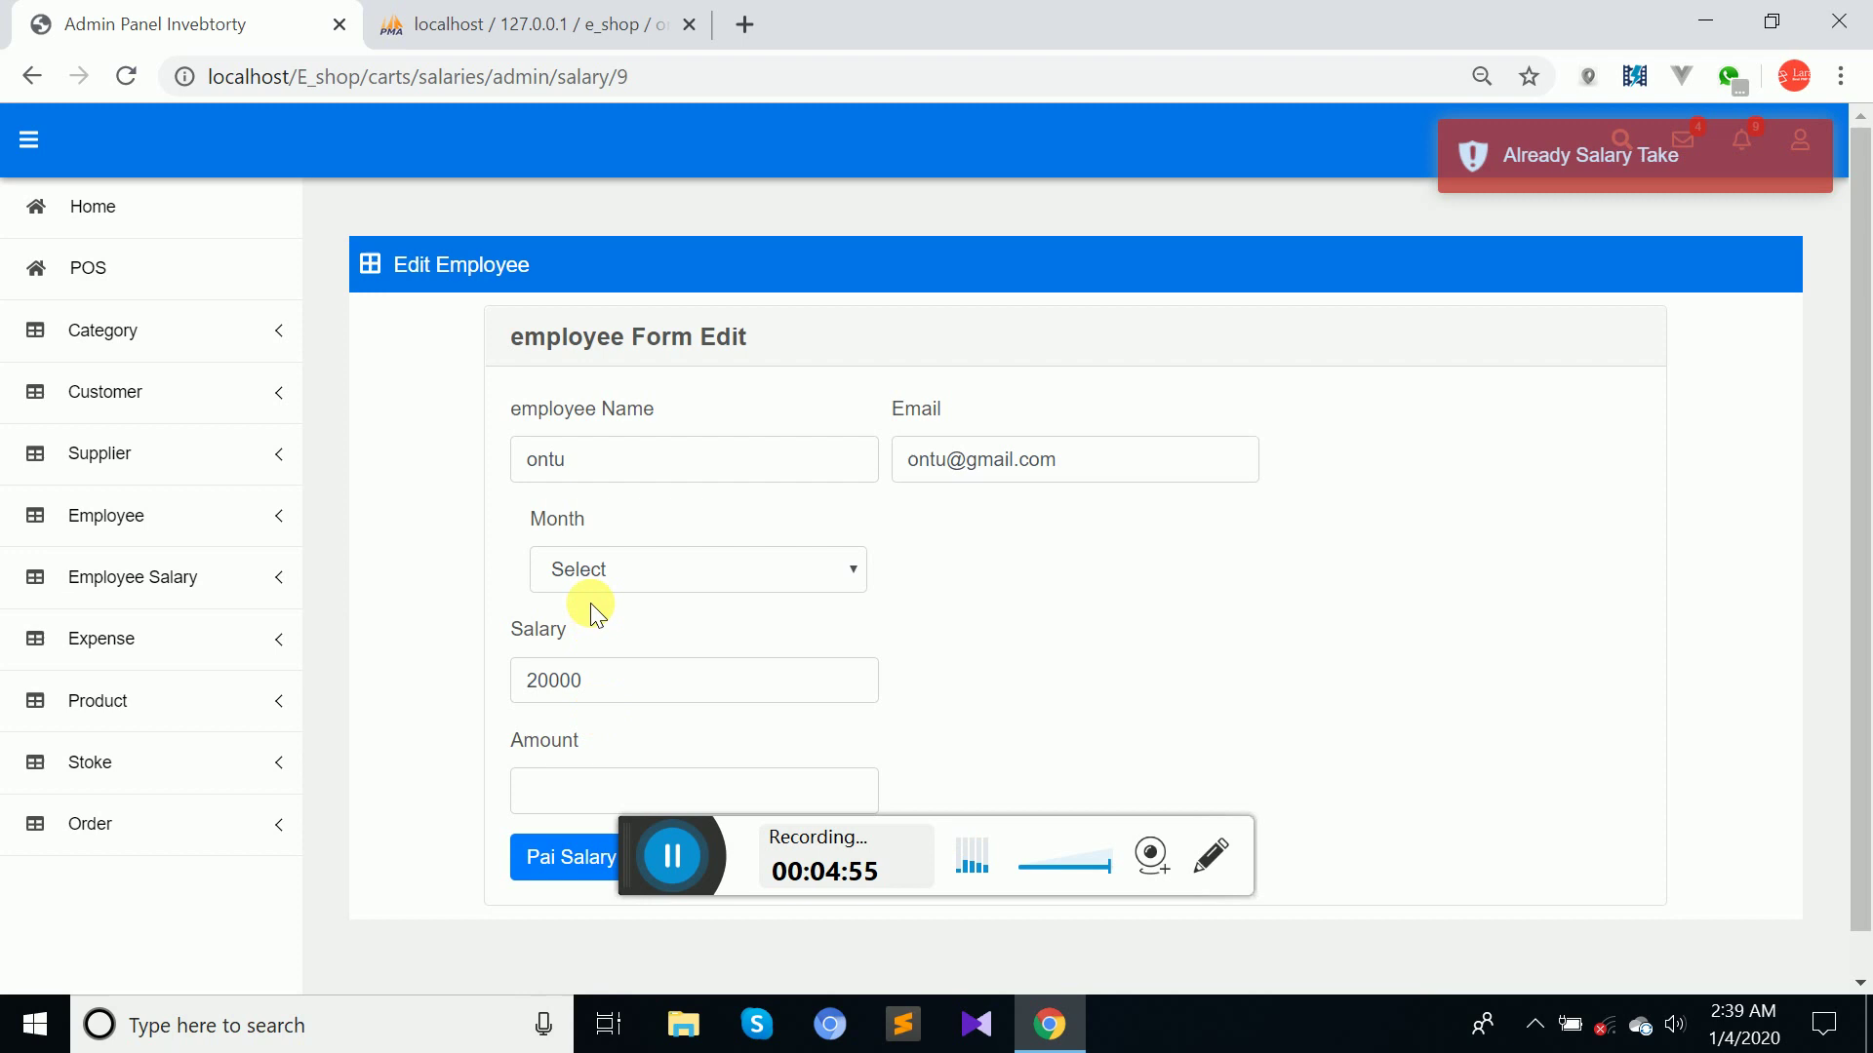
# Pay the employee's February salary with an amount of 20000.
pyautogui.click(600, 572)
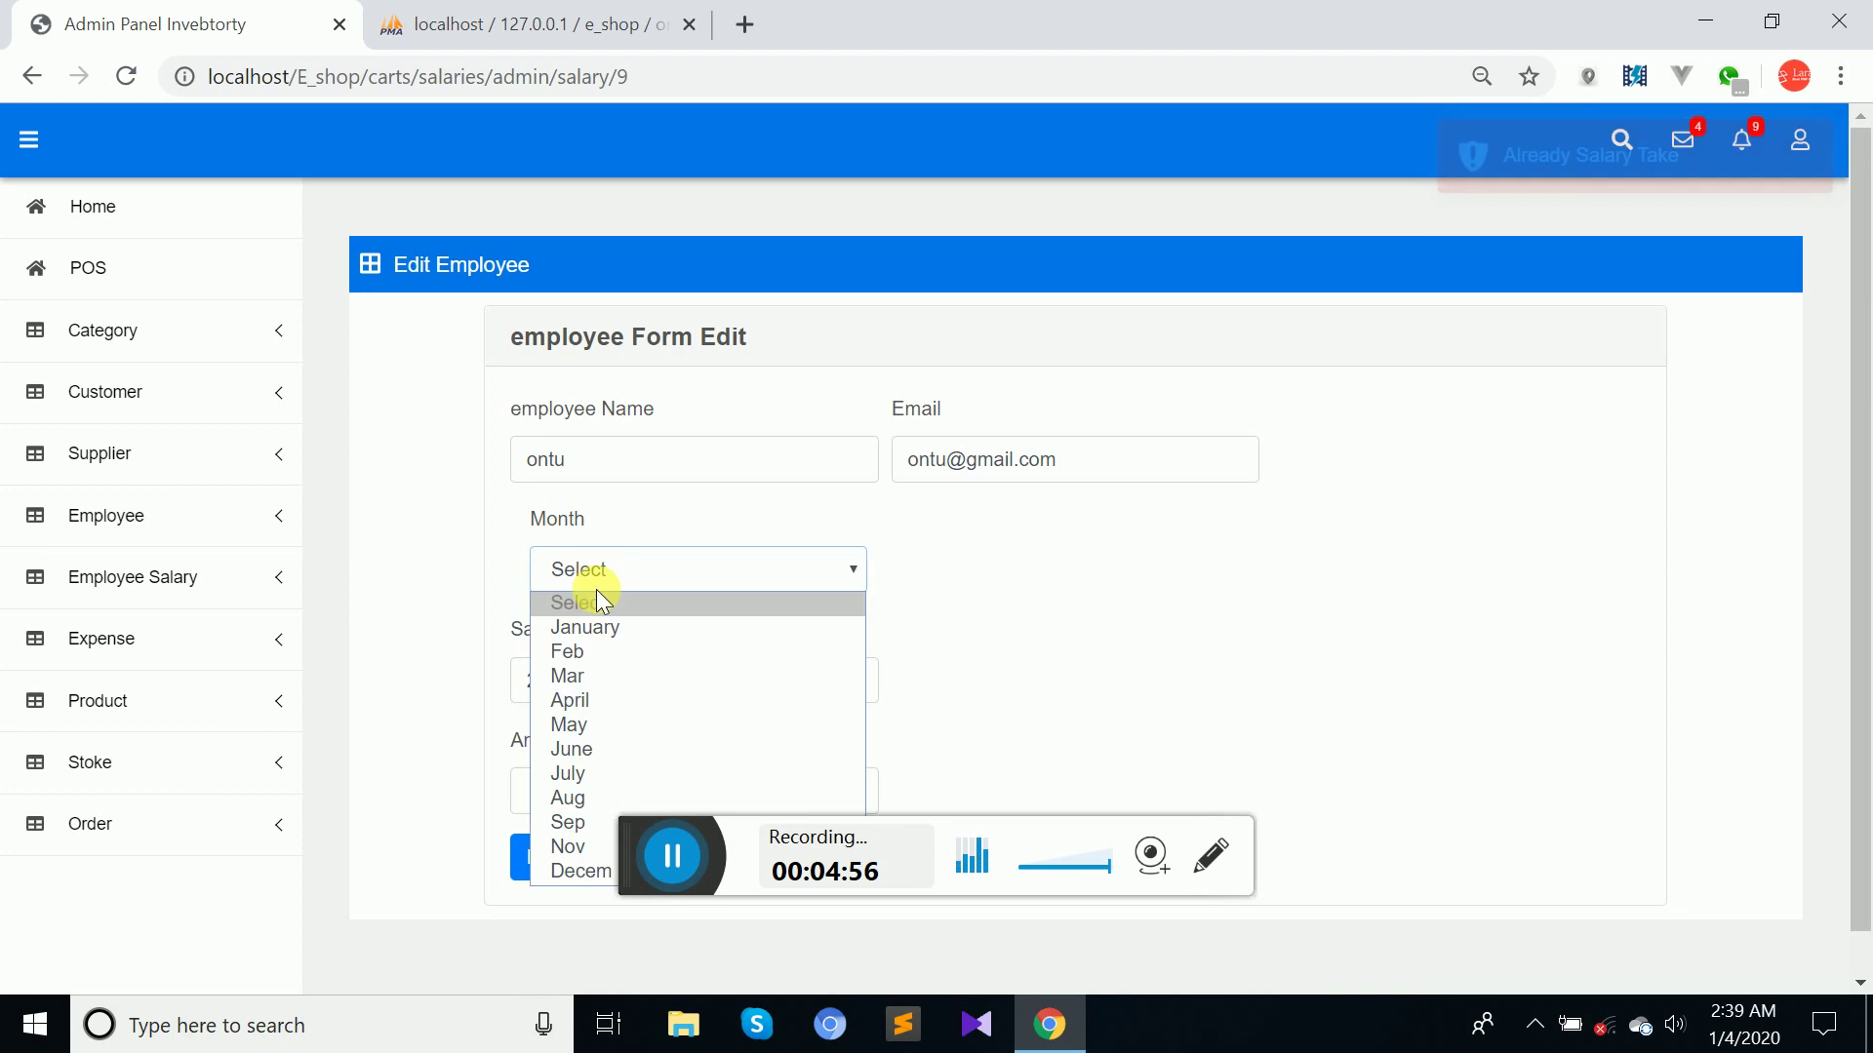
pyautogui.click(582, 646)
pyautogui.click(549, 788)
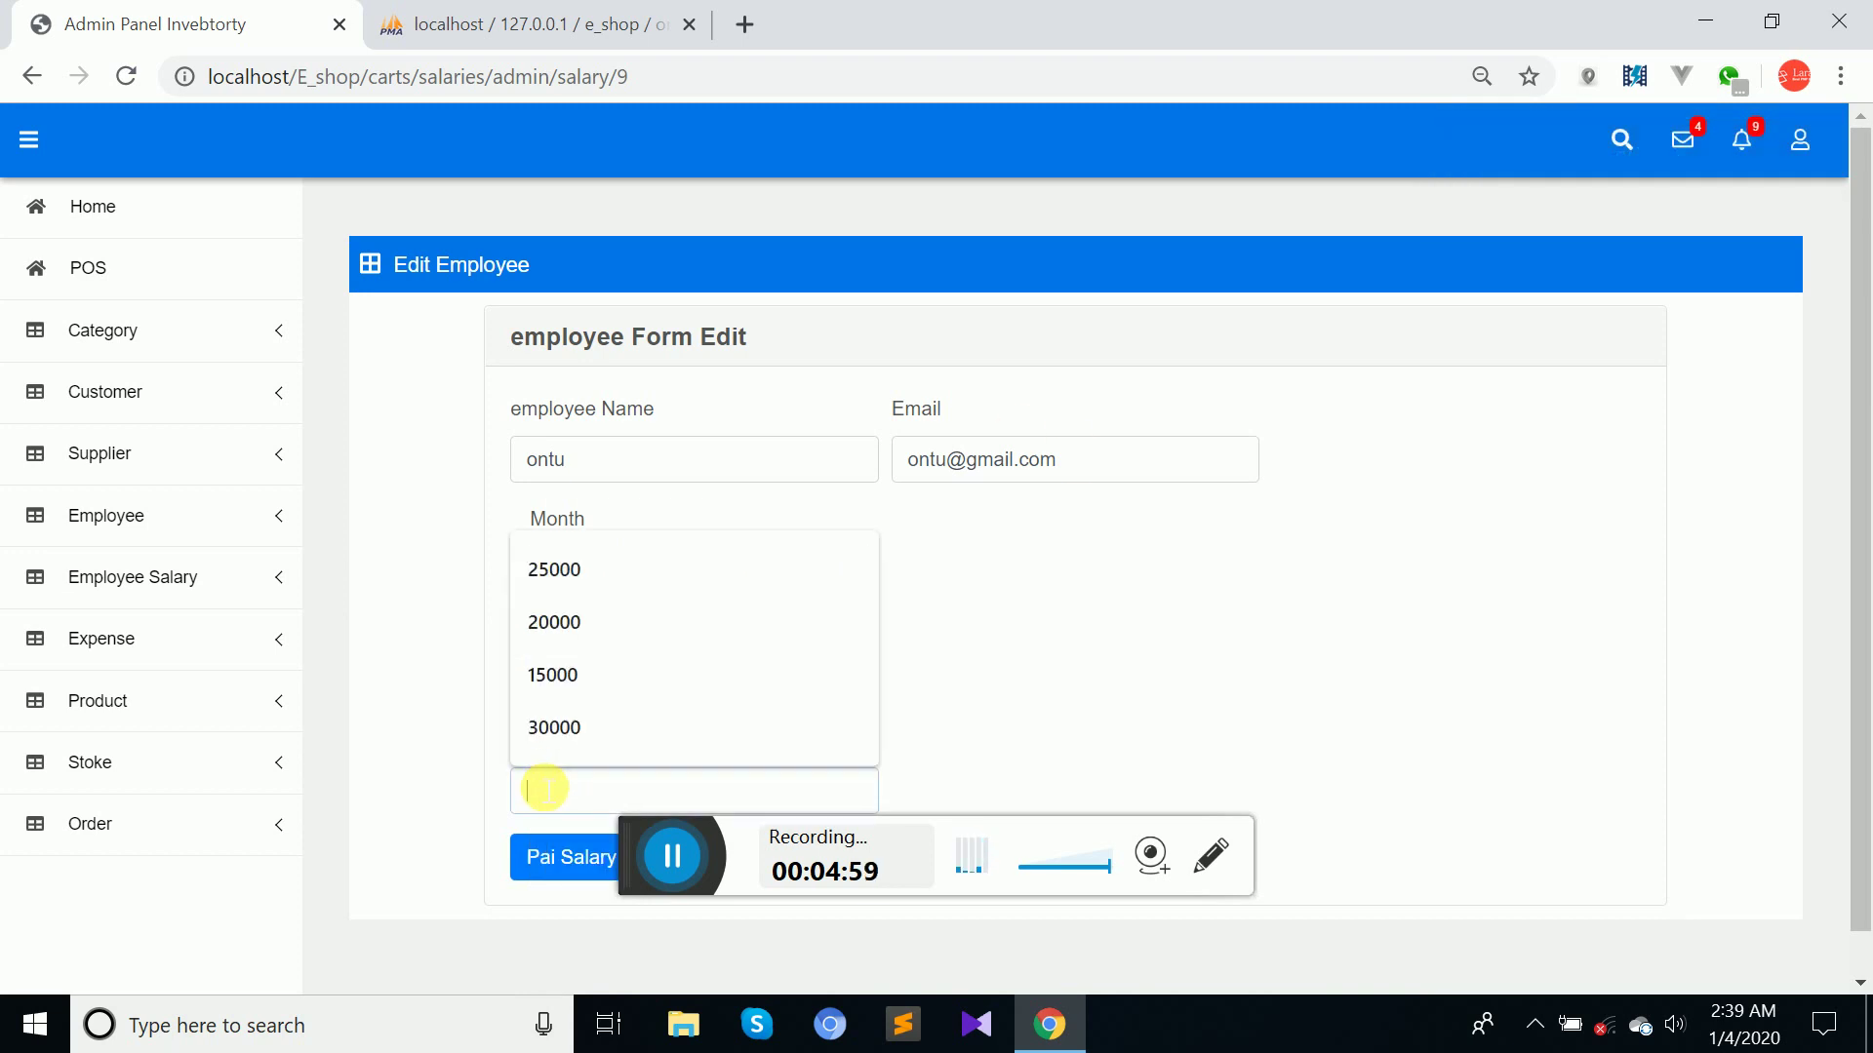
pyautogui.click(564, 622)
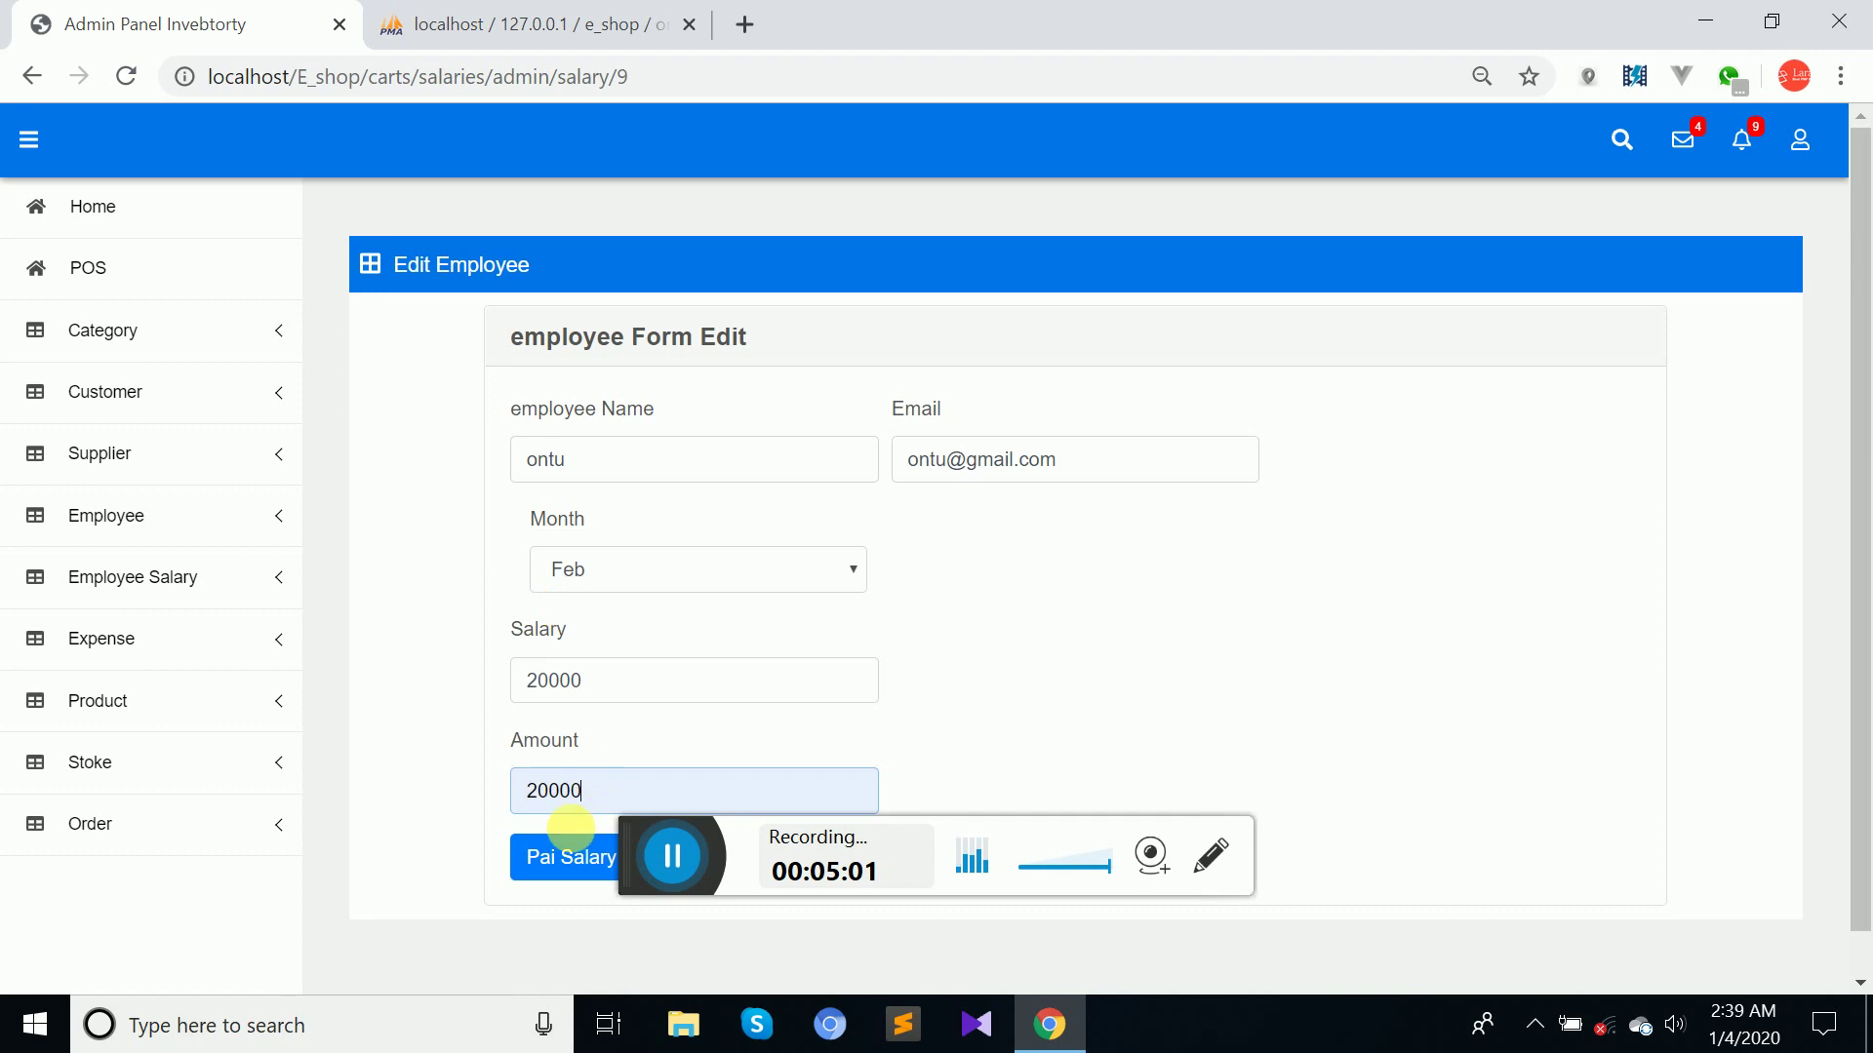
pyautogui.click(561, 858)
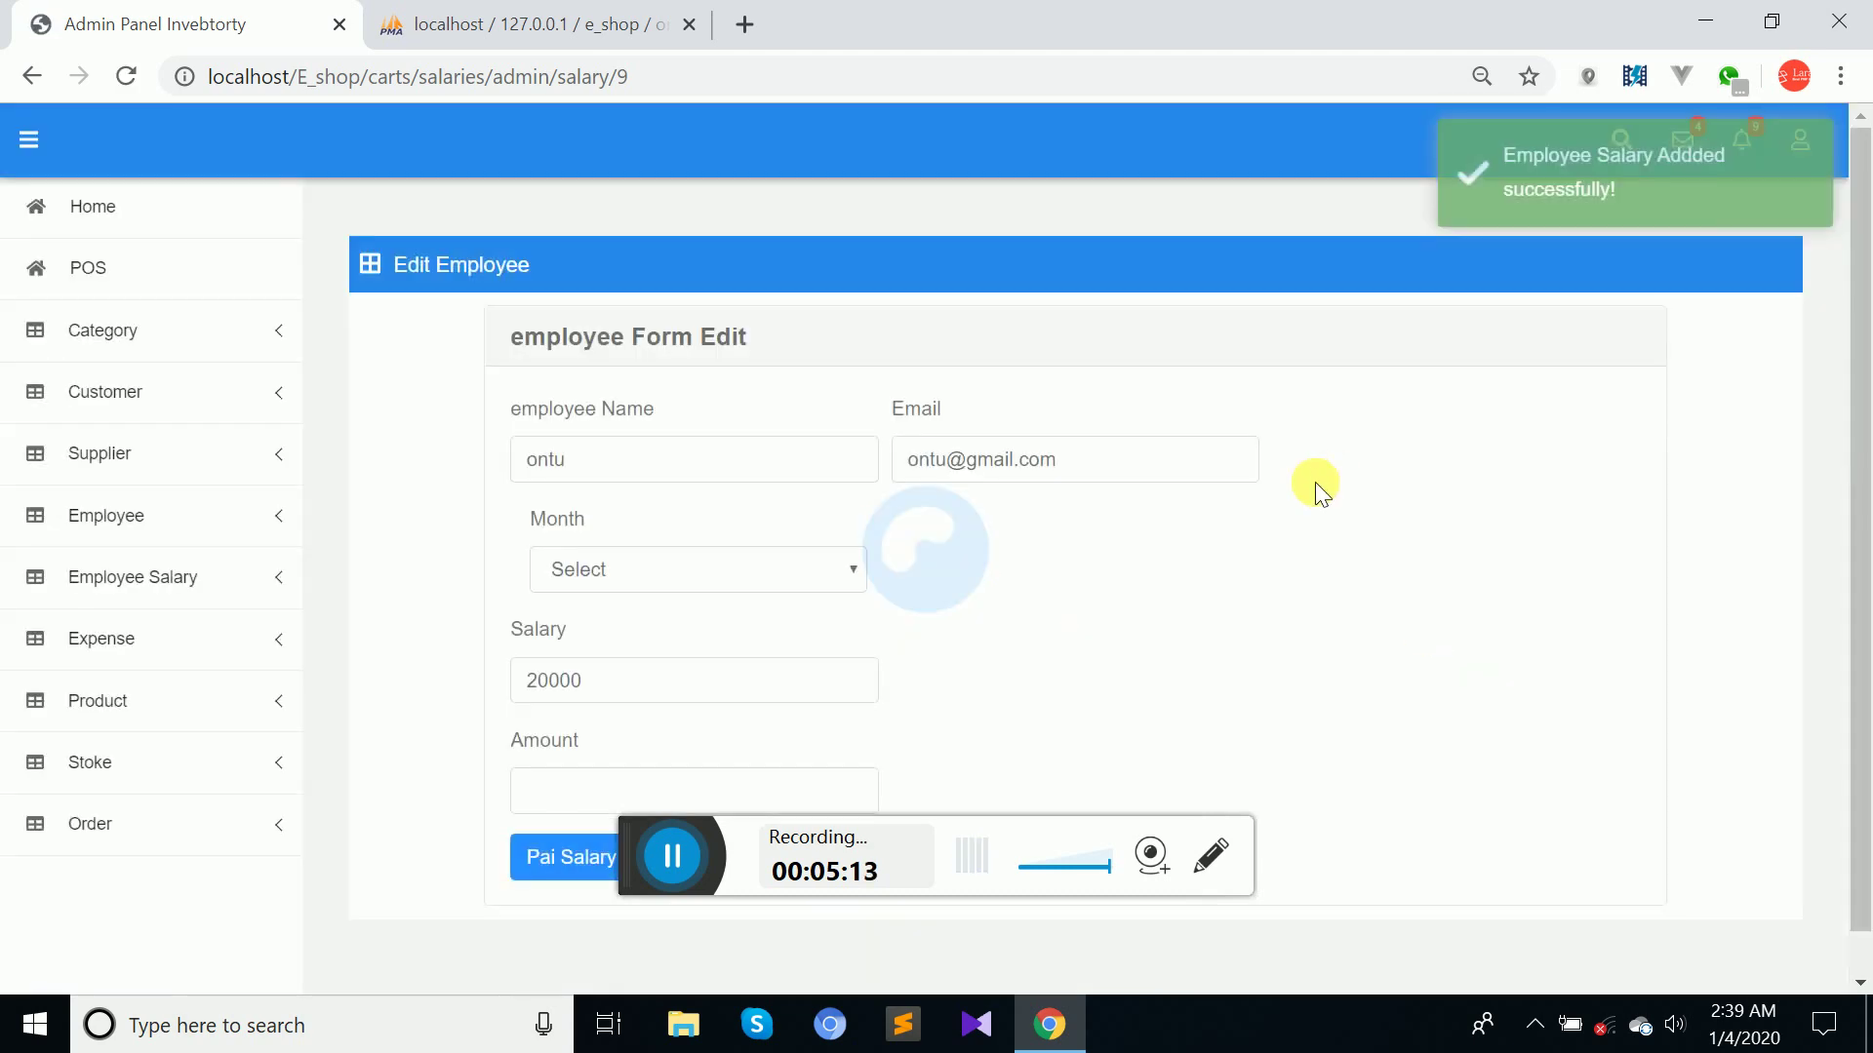
# Repeat the February 20000 payment and confirm it is refused as 'Already Salary Take'.
pyautogui.click(618, 571)
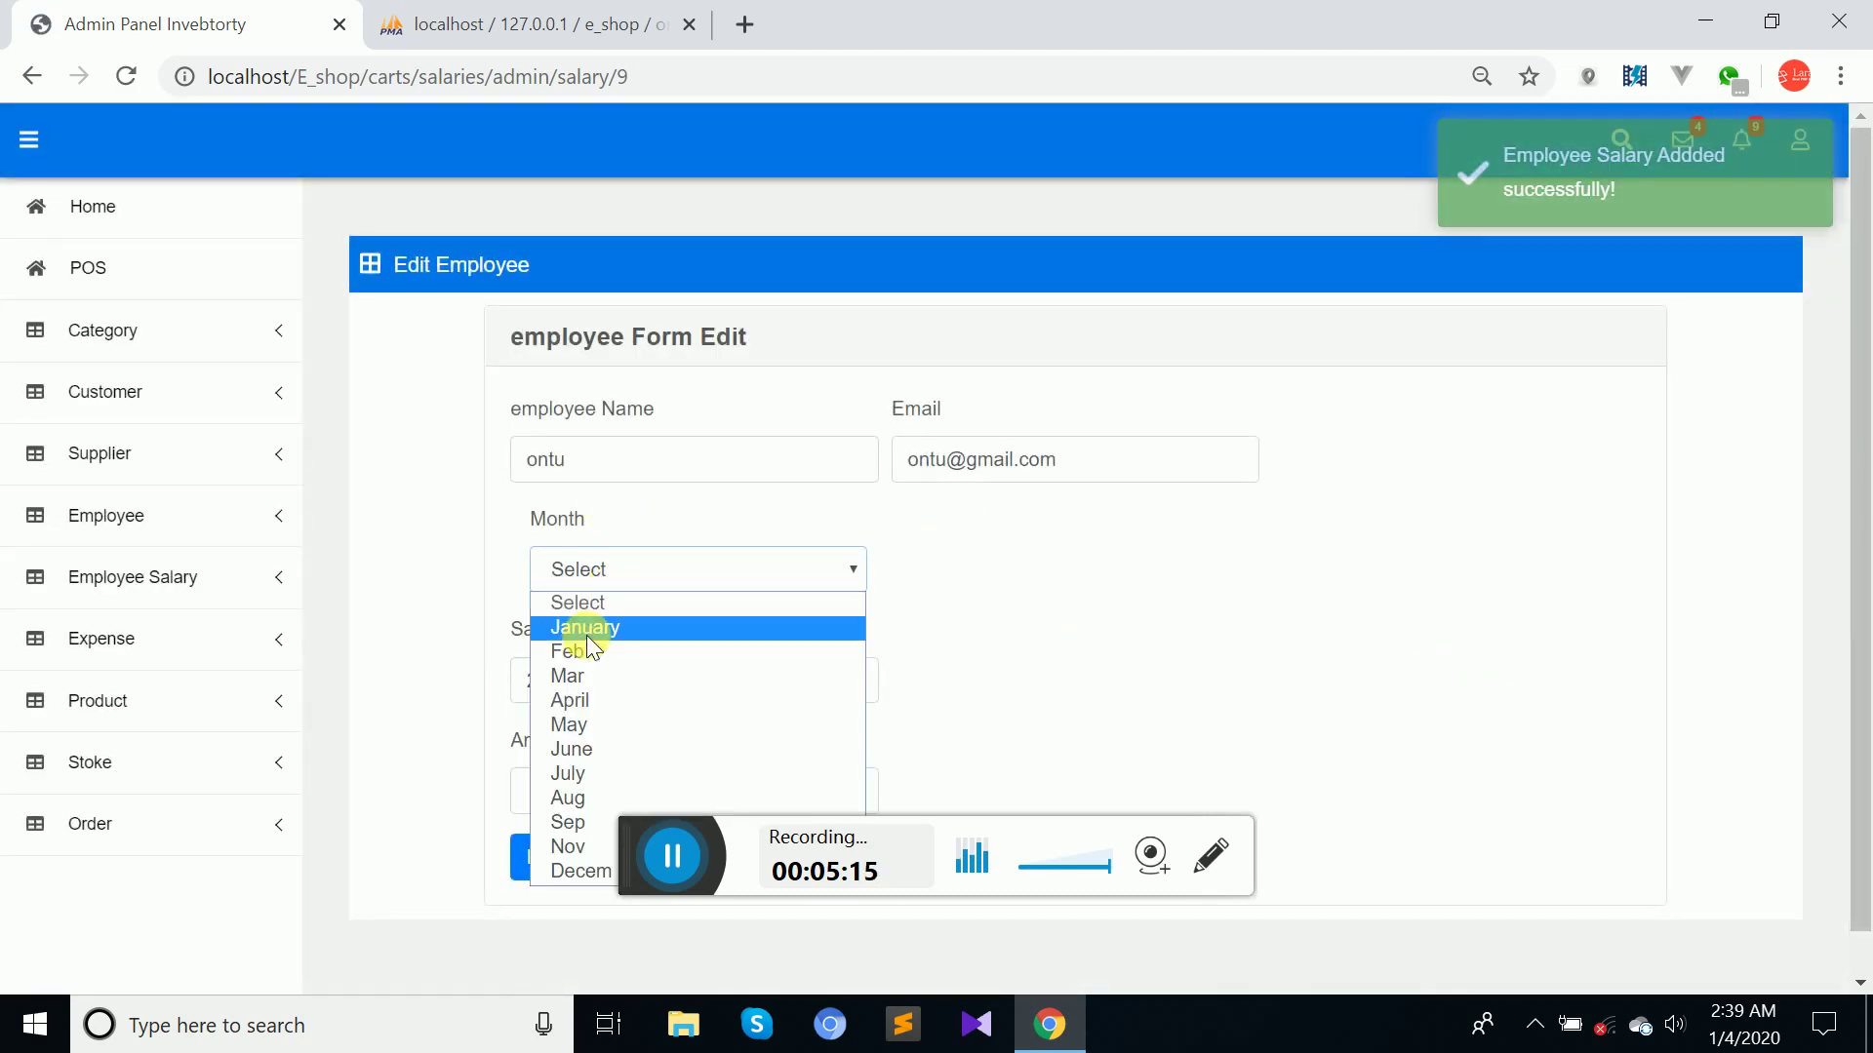
pyautogui.click(578, 653)
pyautogui.click(554, 790)
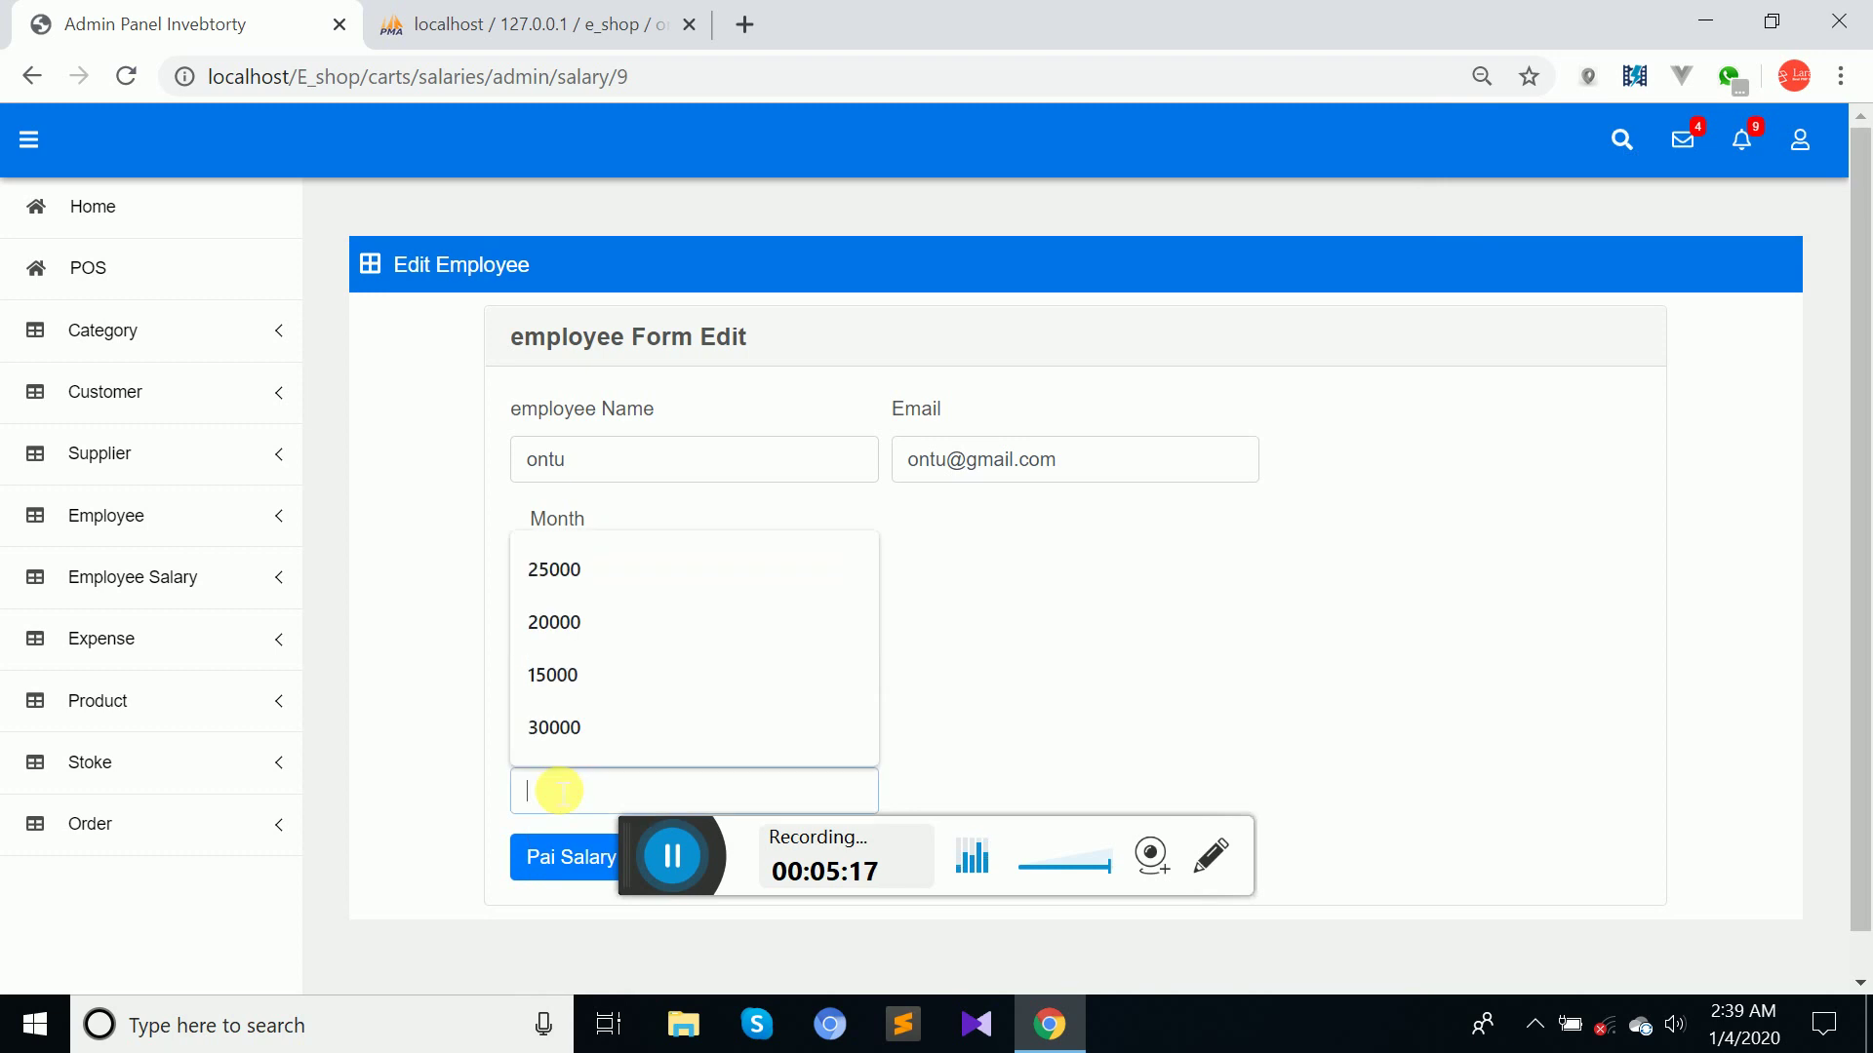
pyautogui.click(557, 634)
pyautogui.click(570, 859)
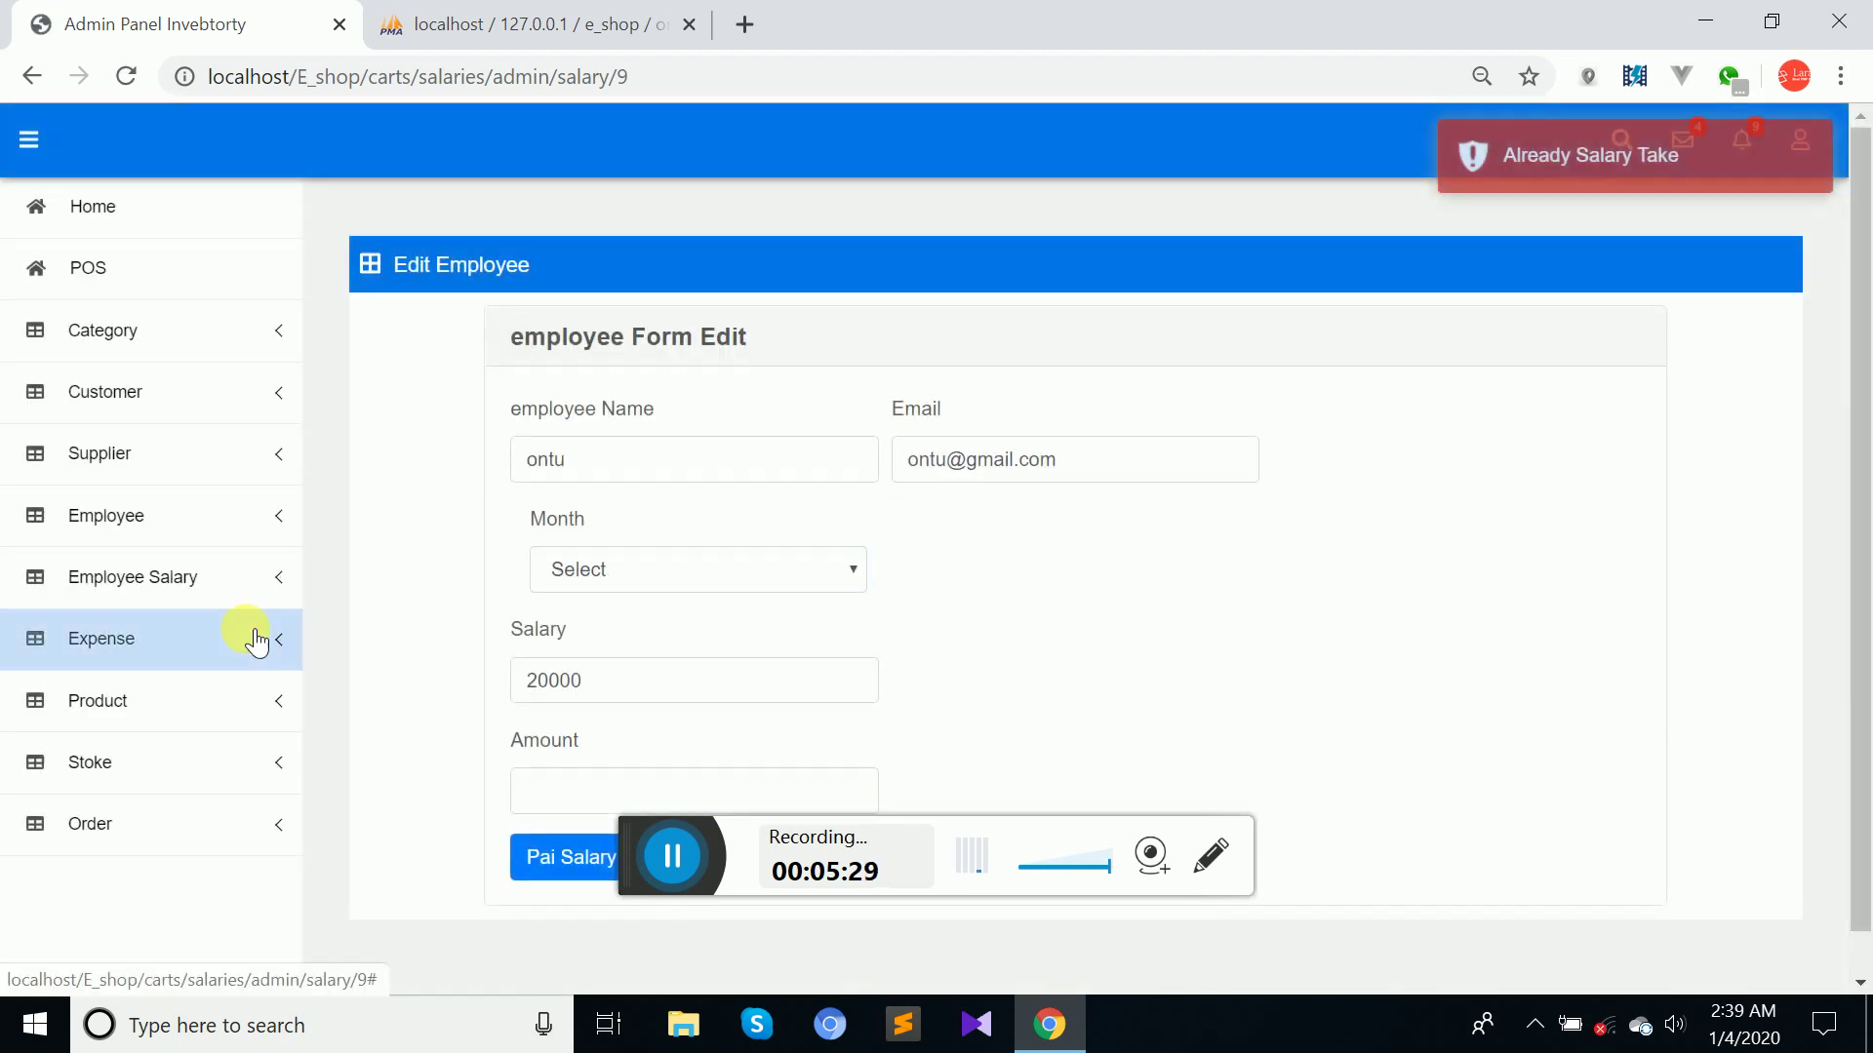
pyautogui.click(117, 577)
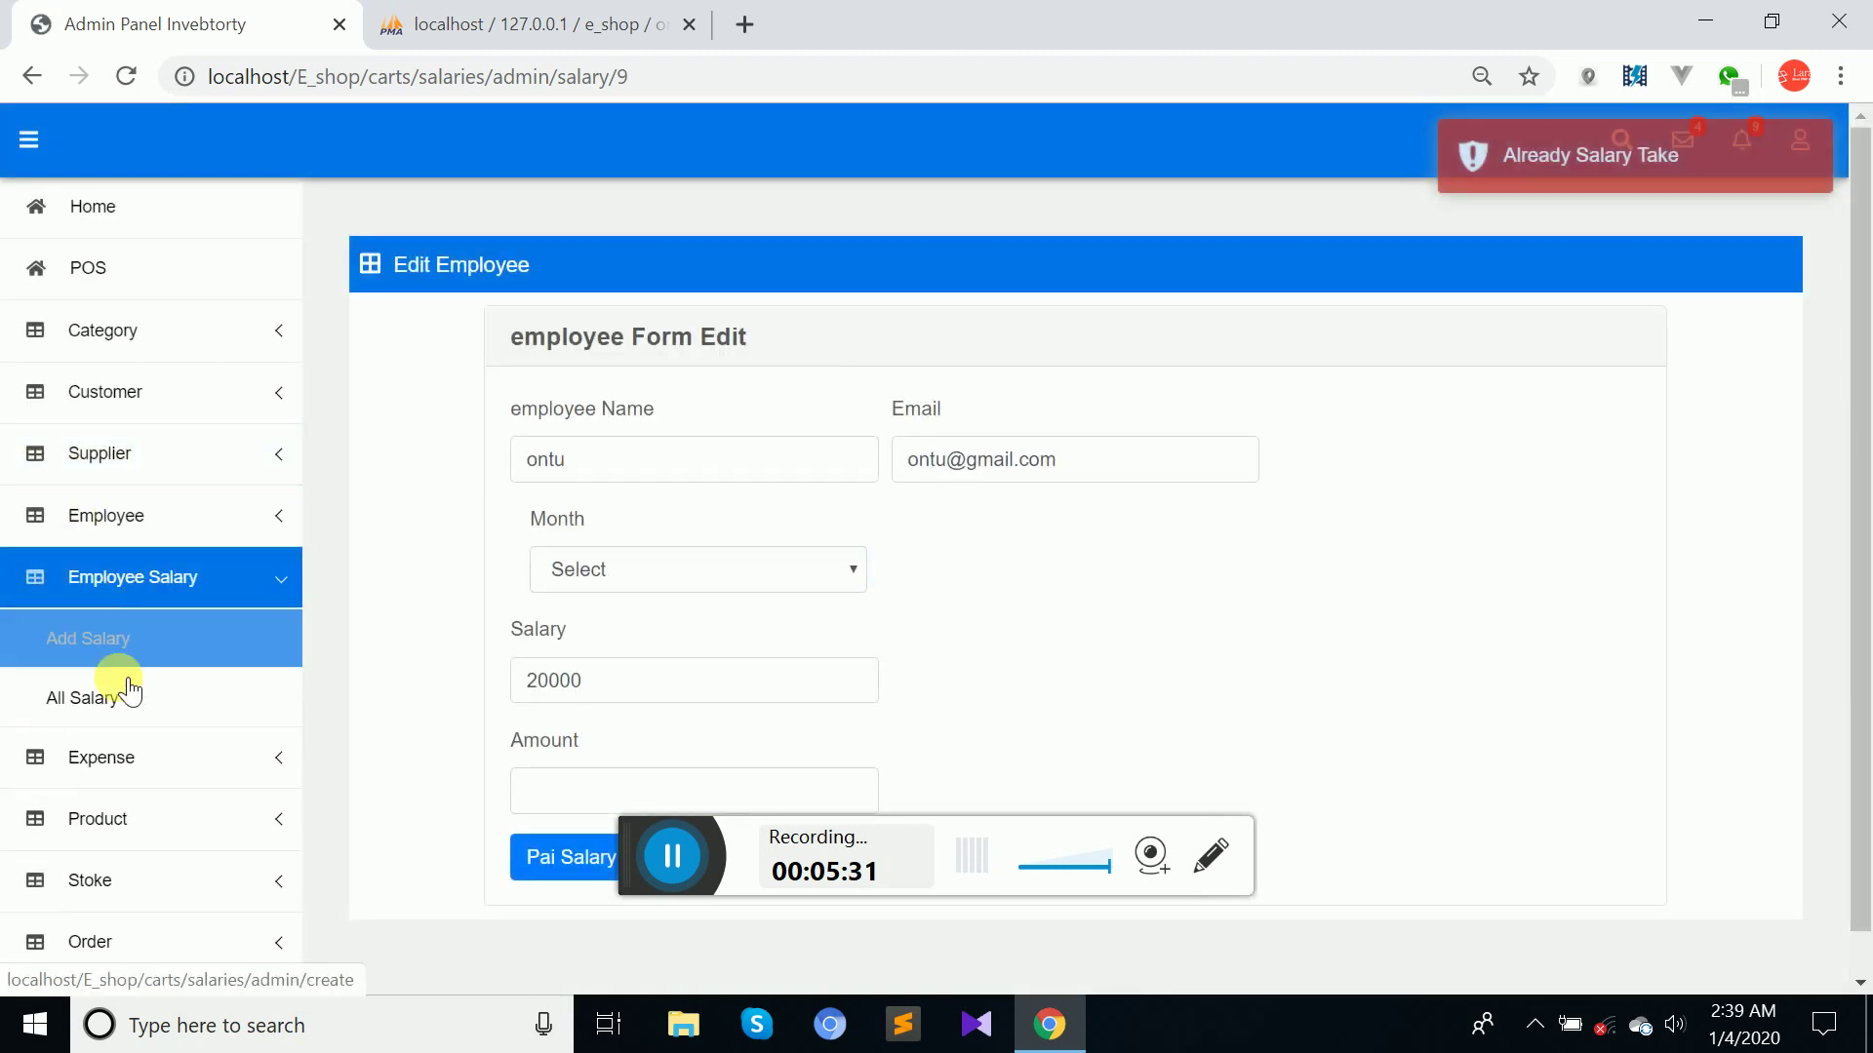
# From Add Salary, start the payment for the second employee, whose salary is 25000.
pyautogui.click(113, 657)
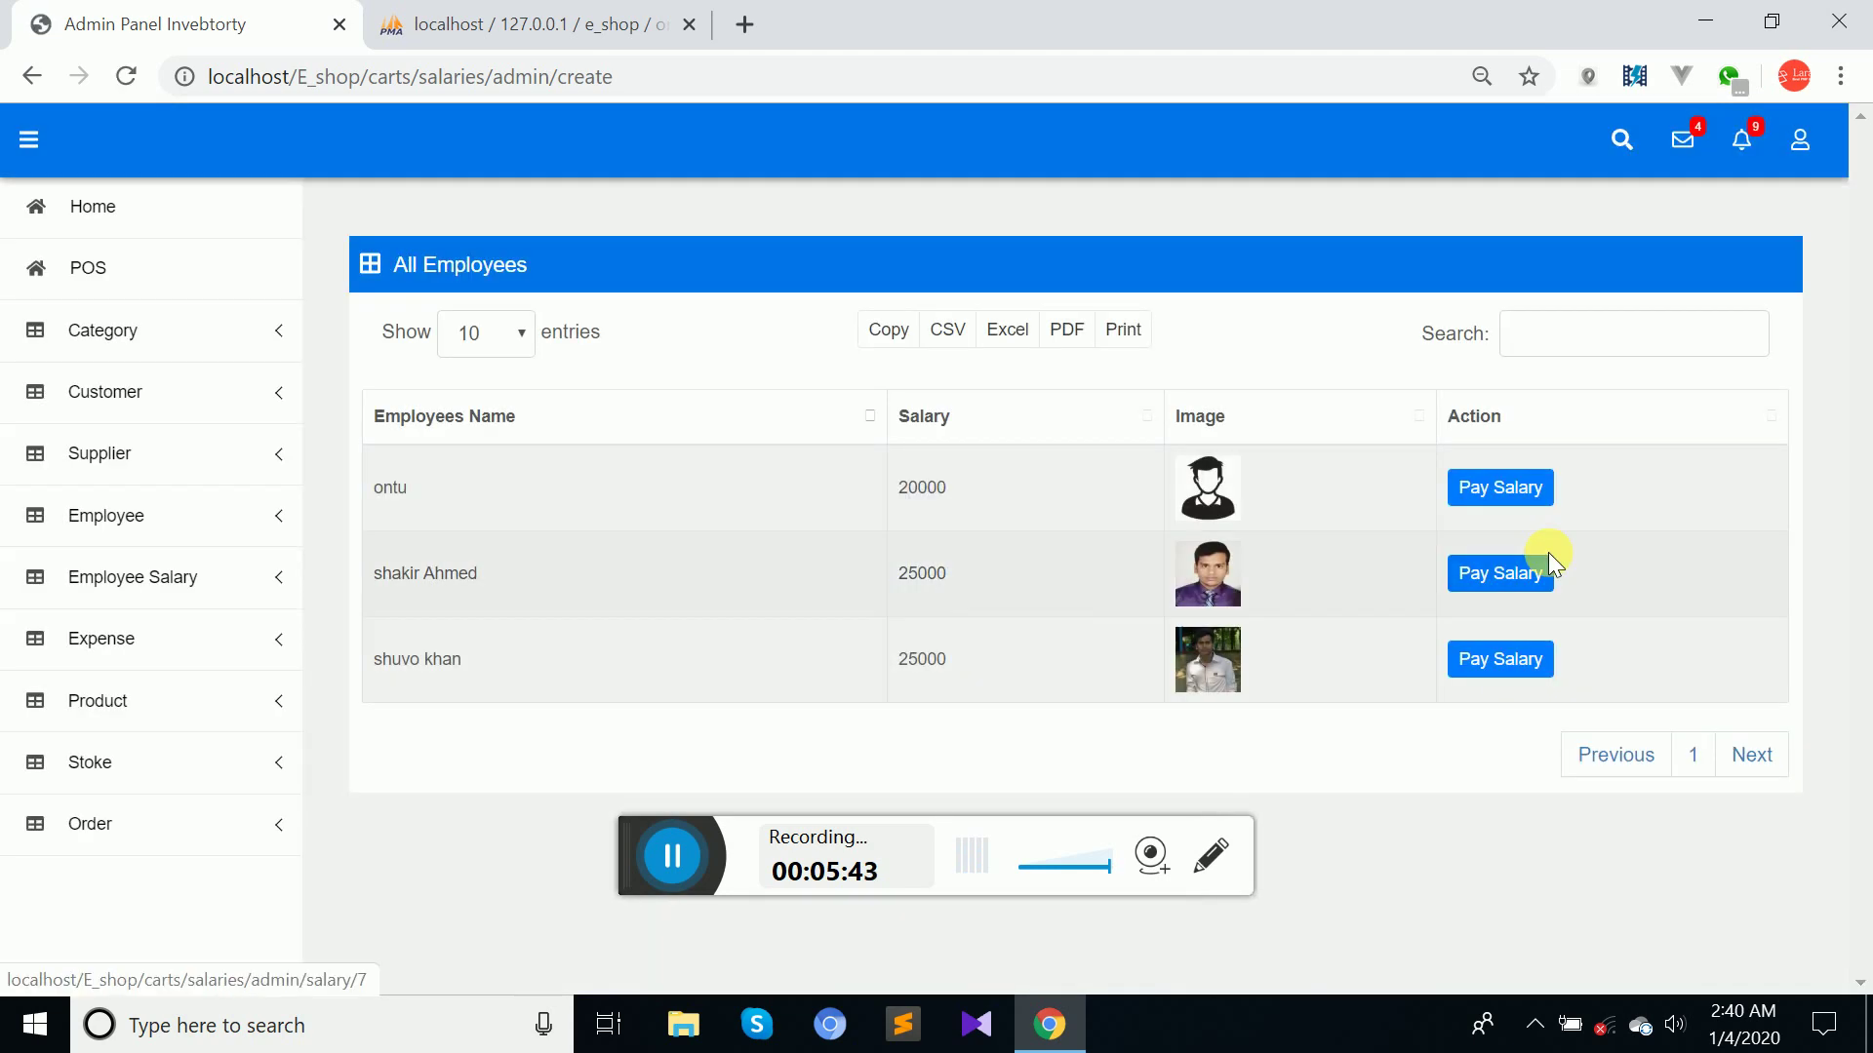
pyautogui.click(1498, 576)
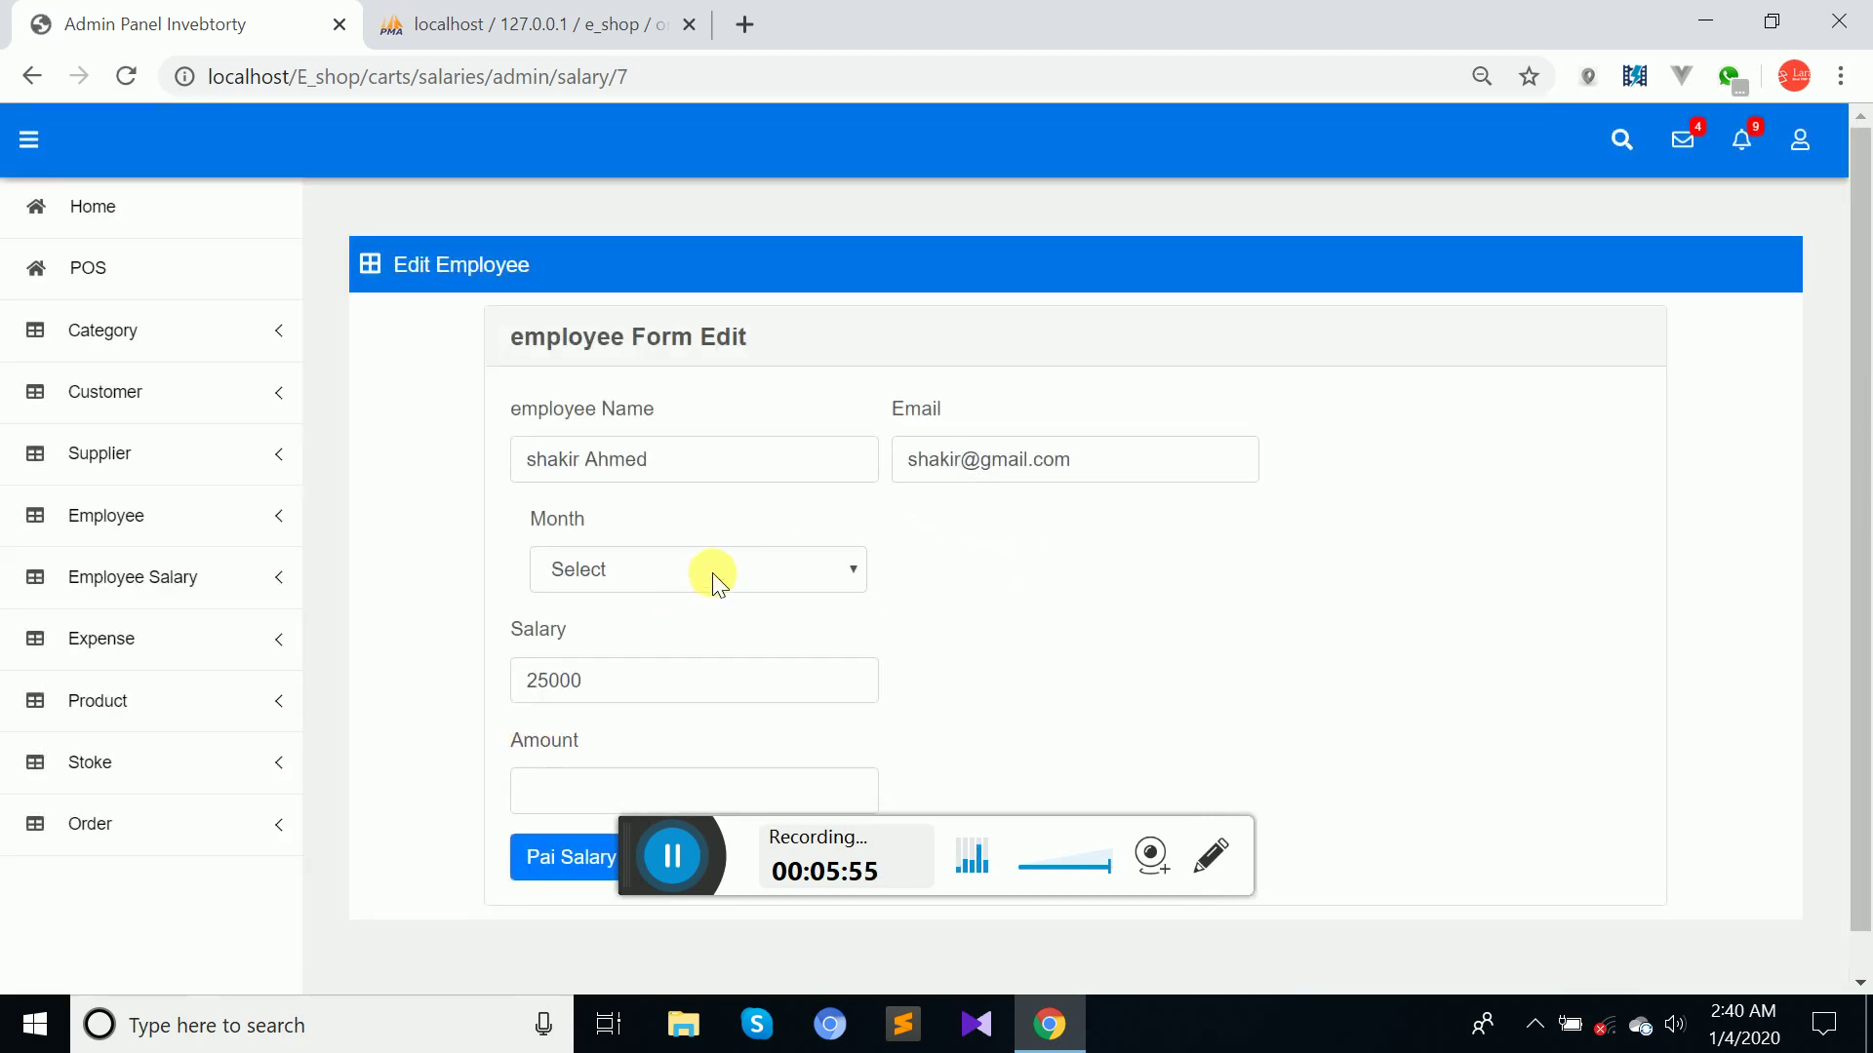
pyautogui.click(712, 571)
# Pay the second employee's February salary of 25000.
pyautogui.click(607, 652)
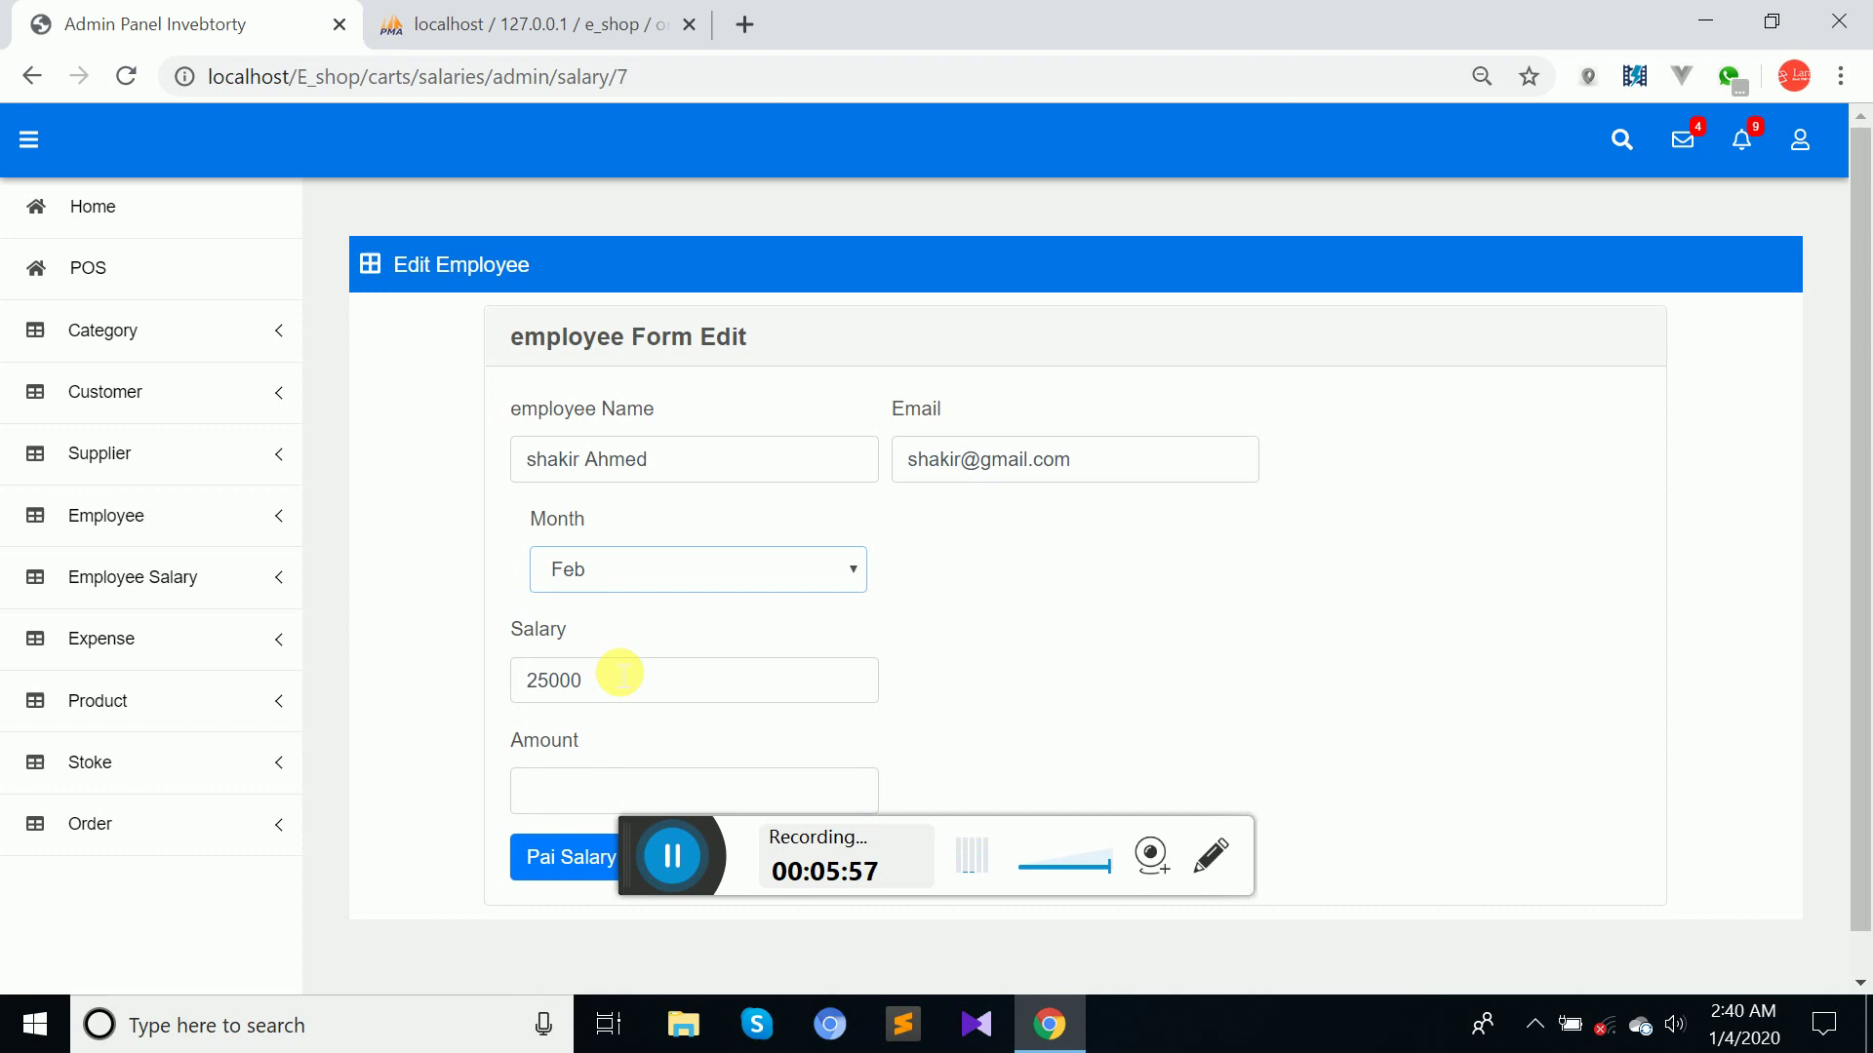
pyautogui.click(589, 788)
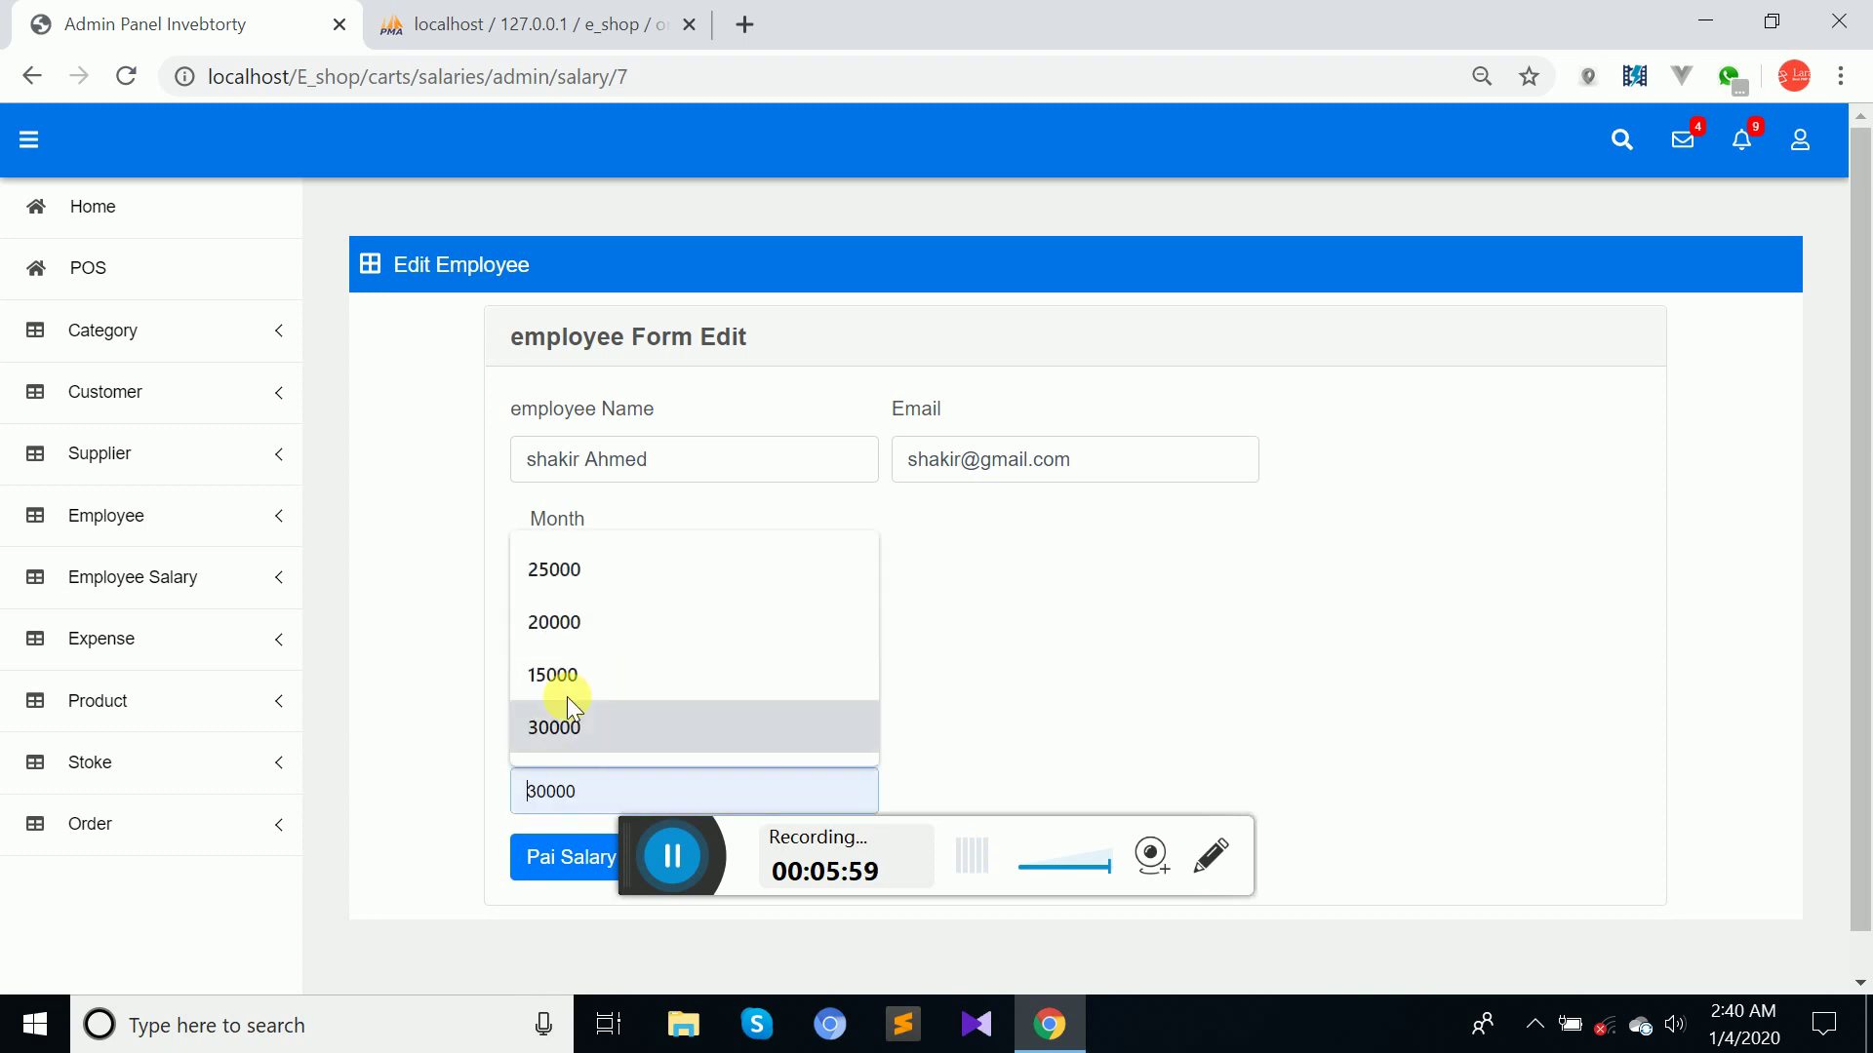
pyautogui.click(573, 569)
pyautogui.click(576, 873)
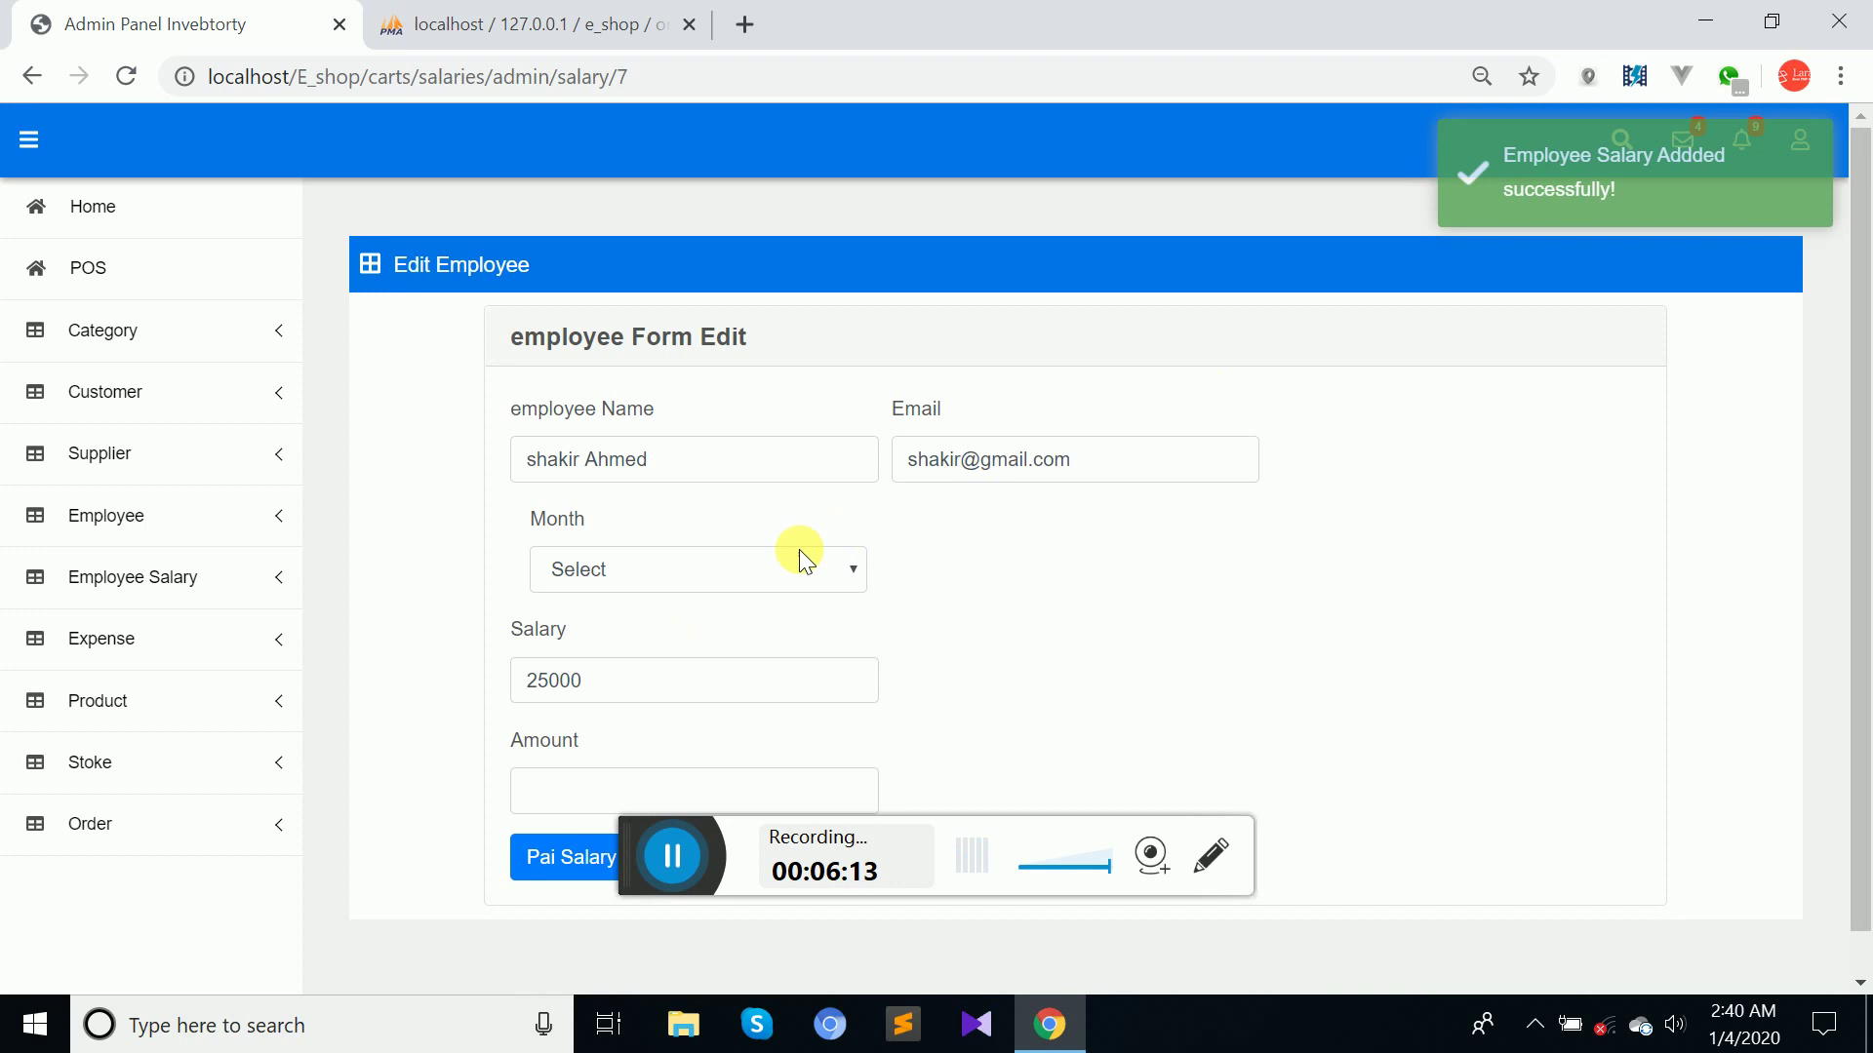
# Submit a second February payment of 25000 and get the duplicate-payment error.
pyautogui.click(772, 565)
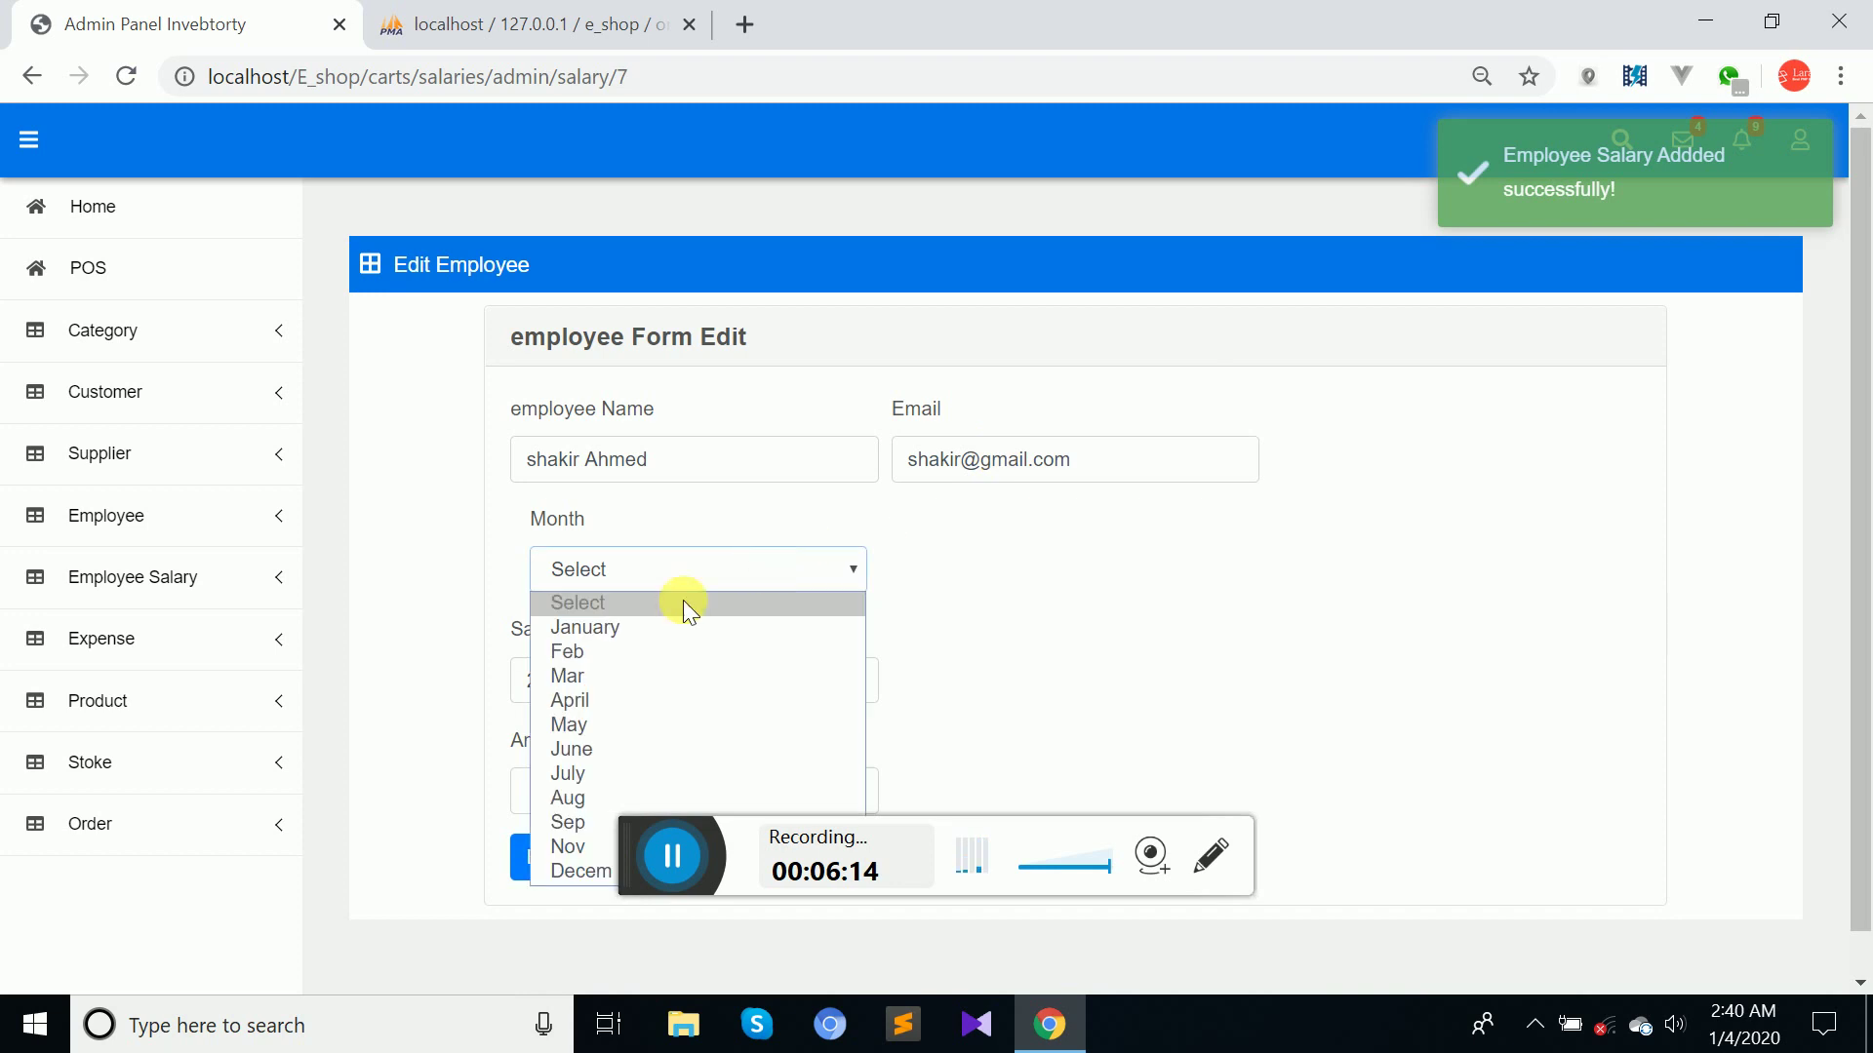
pyautogui.click(598, 650)
pyautogui.click(552, 792)
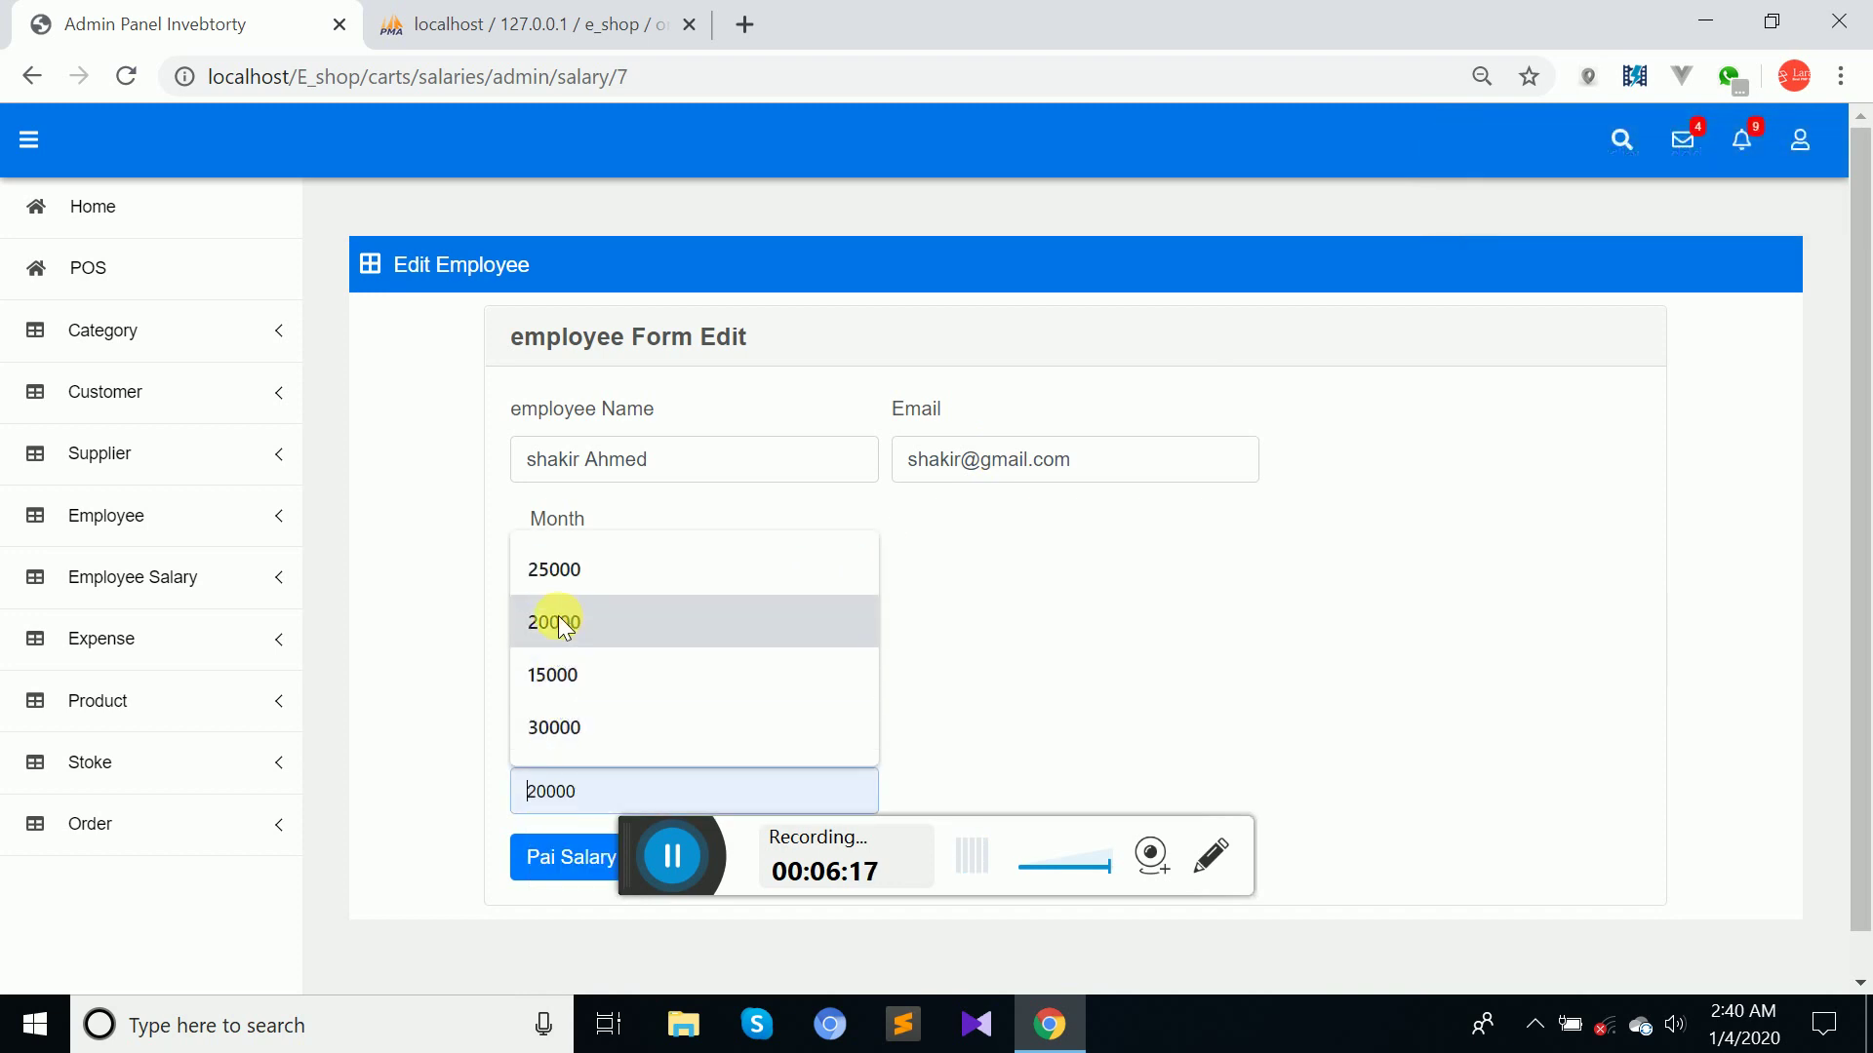
pyautogui.click(555, 570)
pyautogui.click(554, 863)
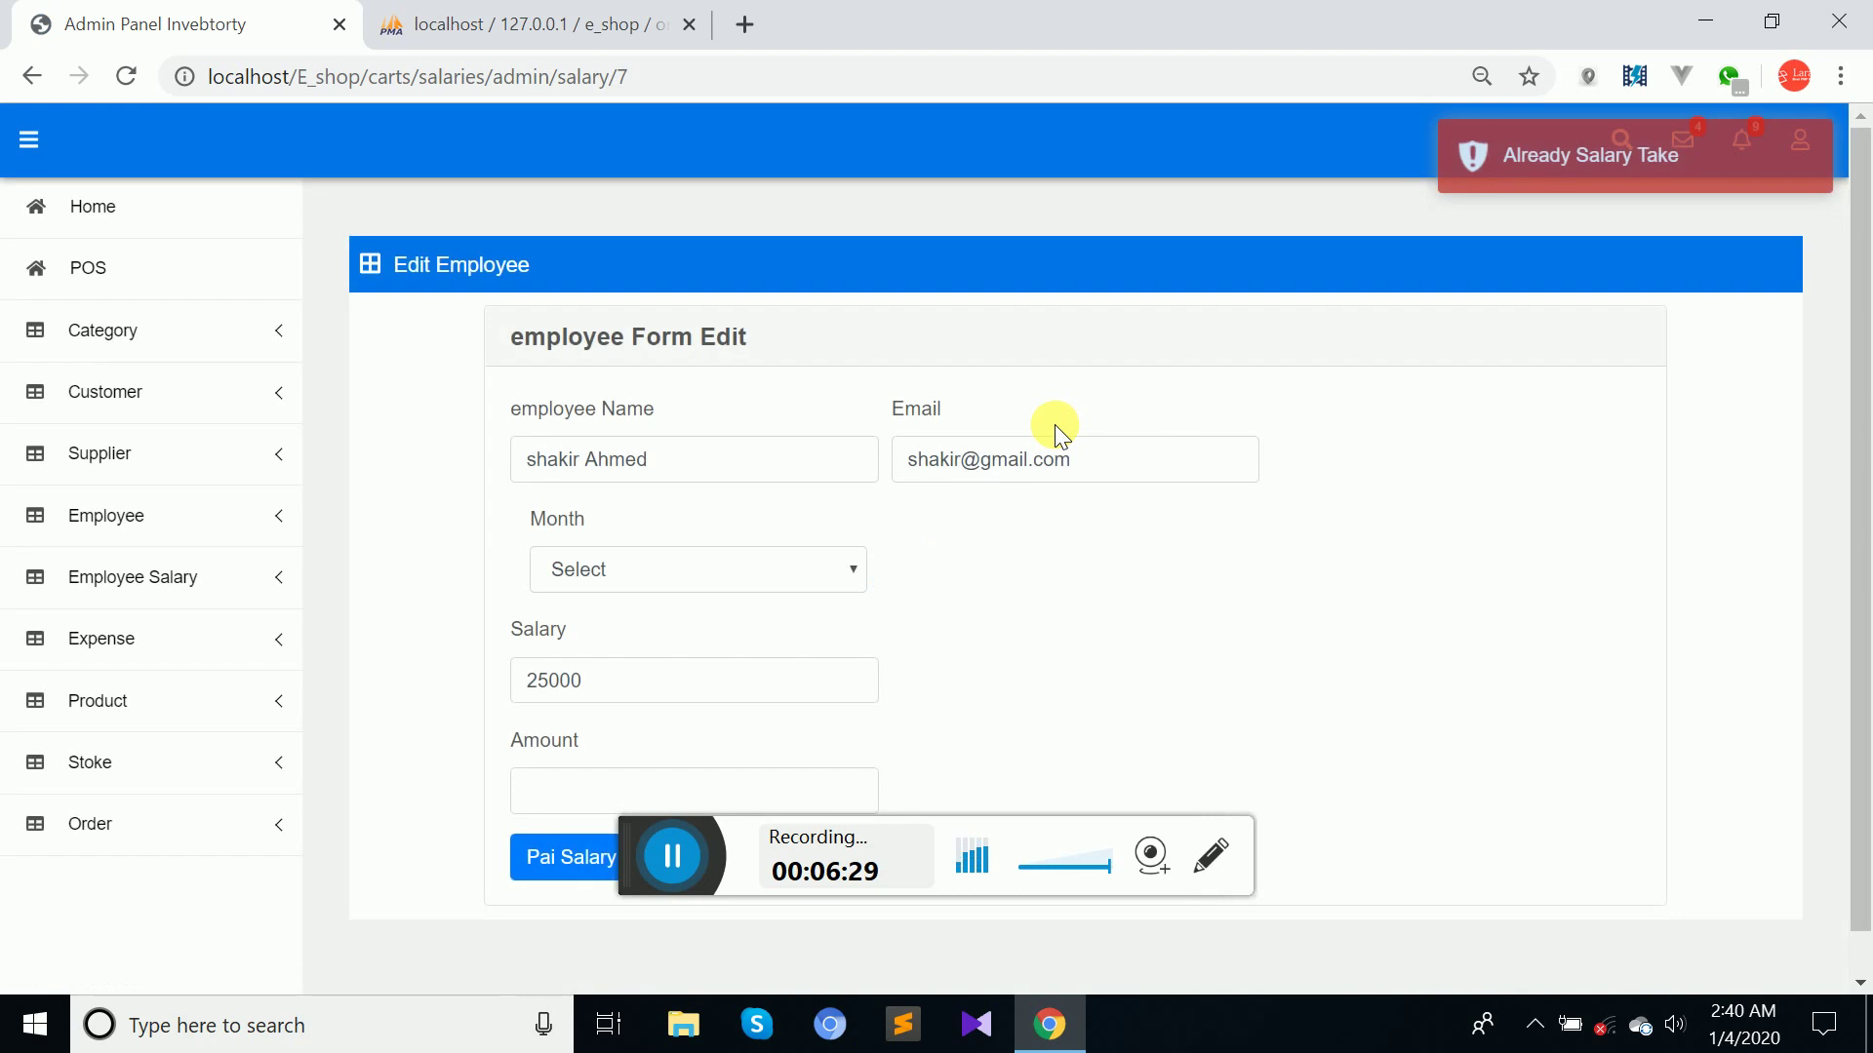
# Pay the second employee's April salary of 25000.
pyautogui.click(756, 584)
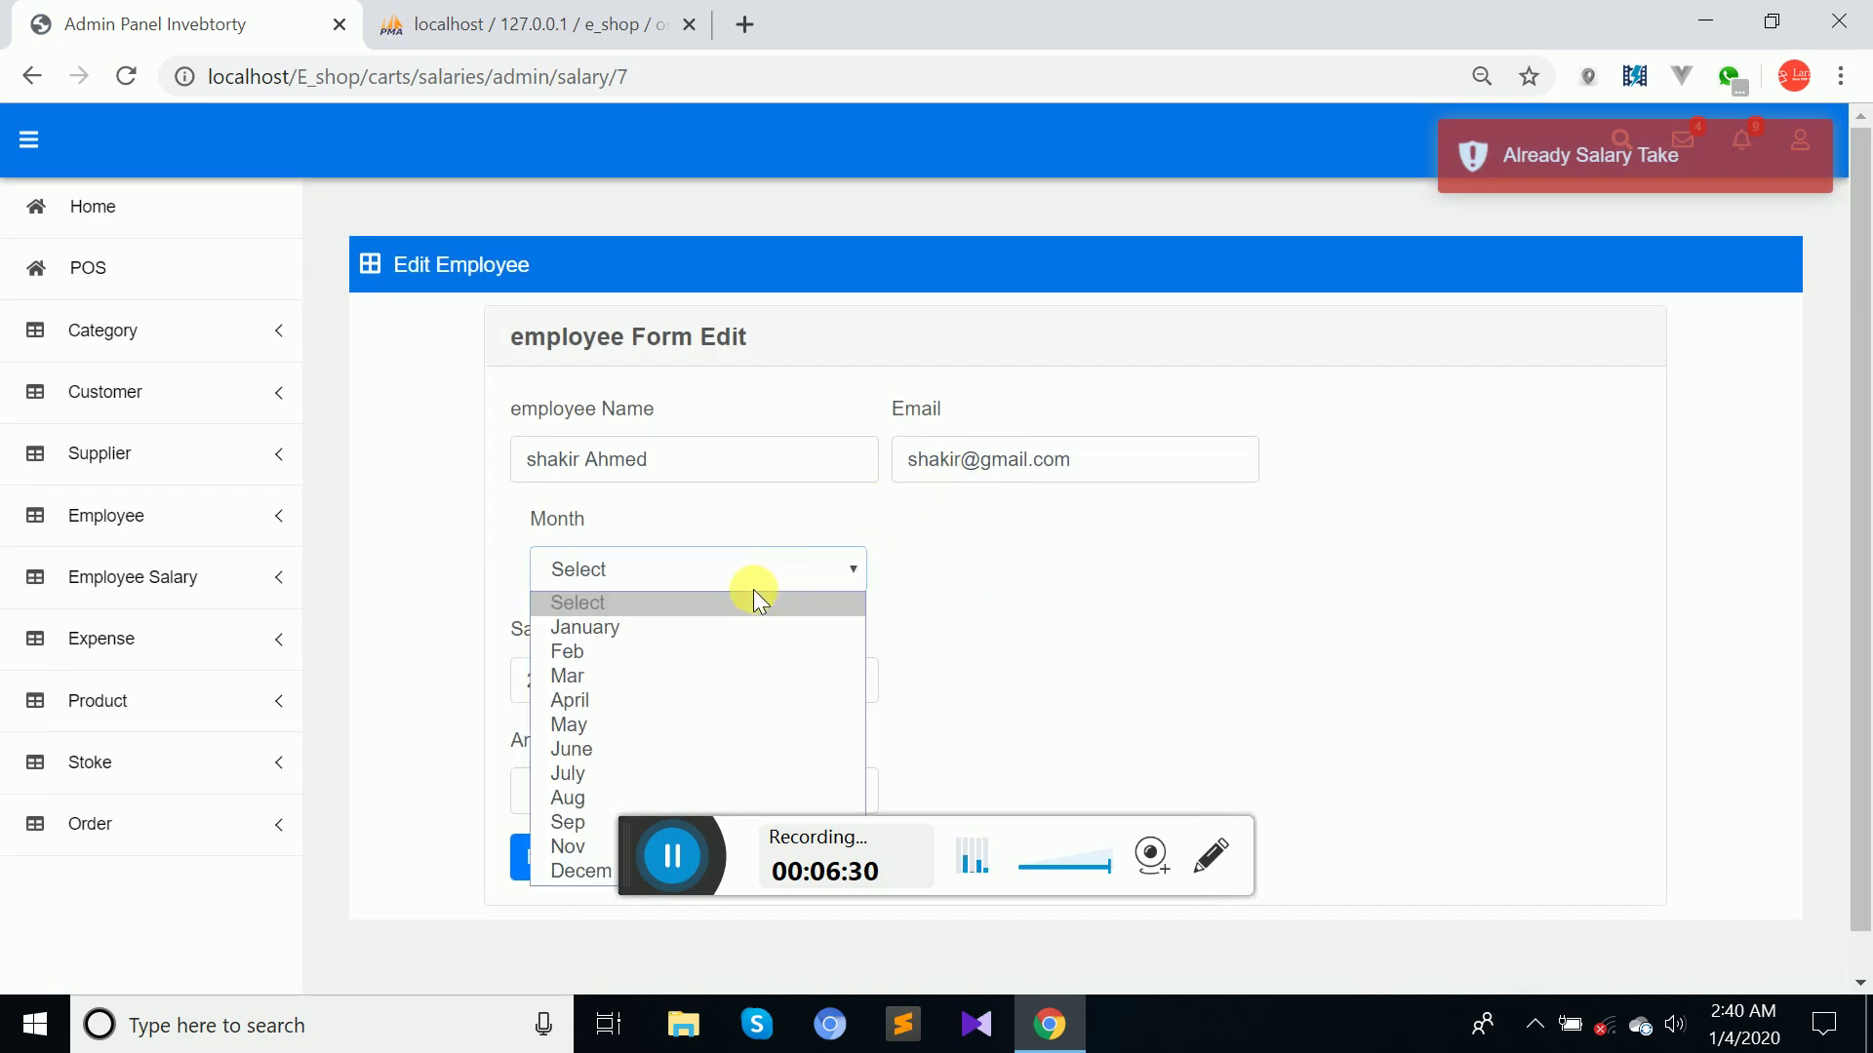
pyautogui.click(618, 704)
pyautogui.click(572, 792)
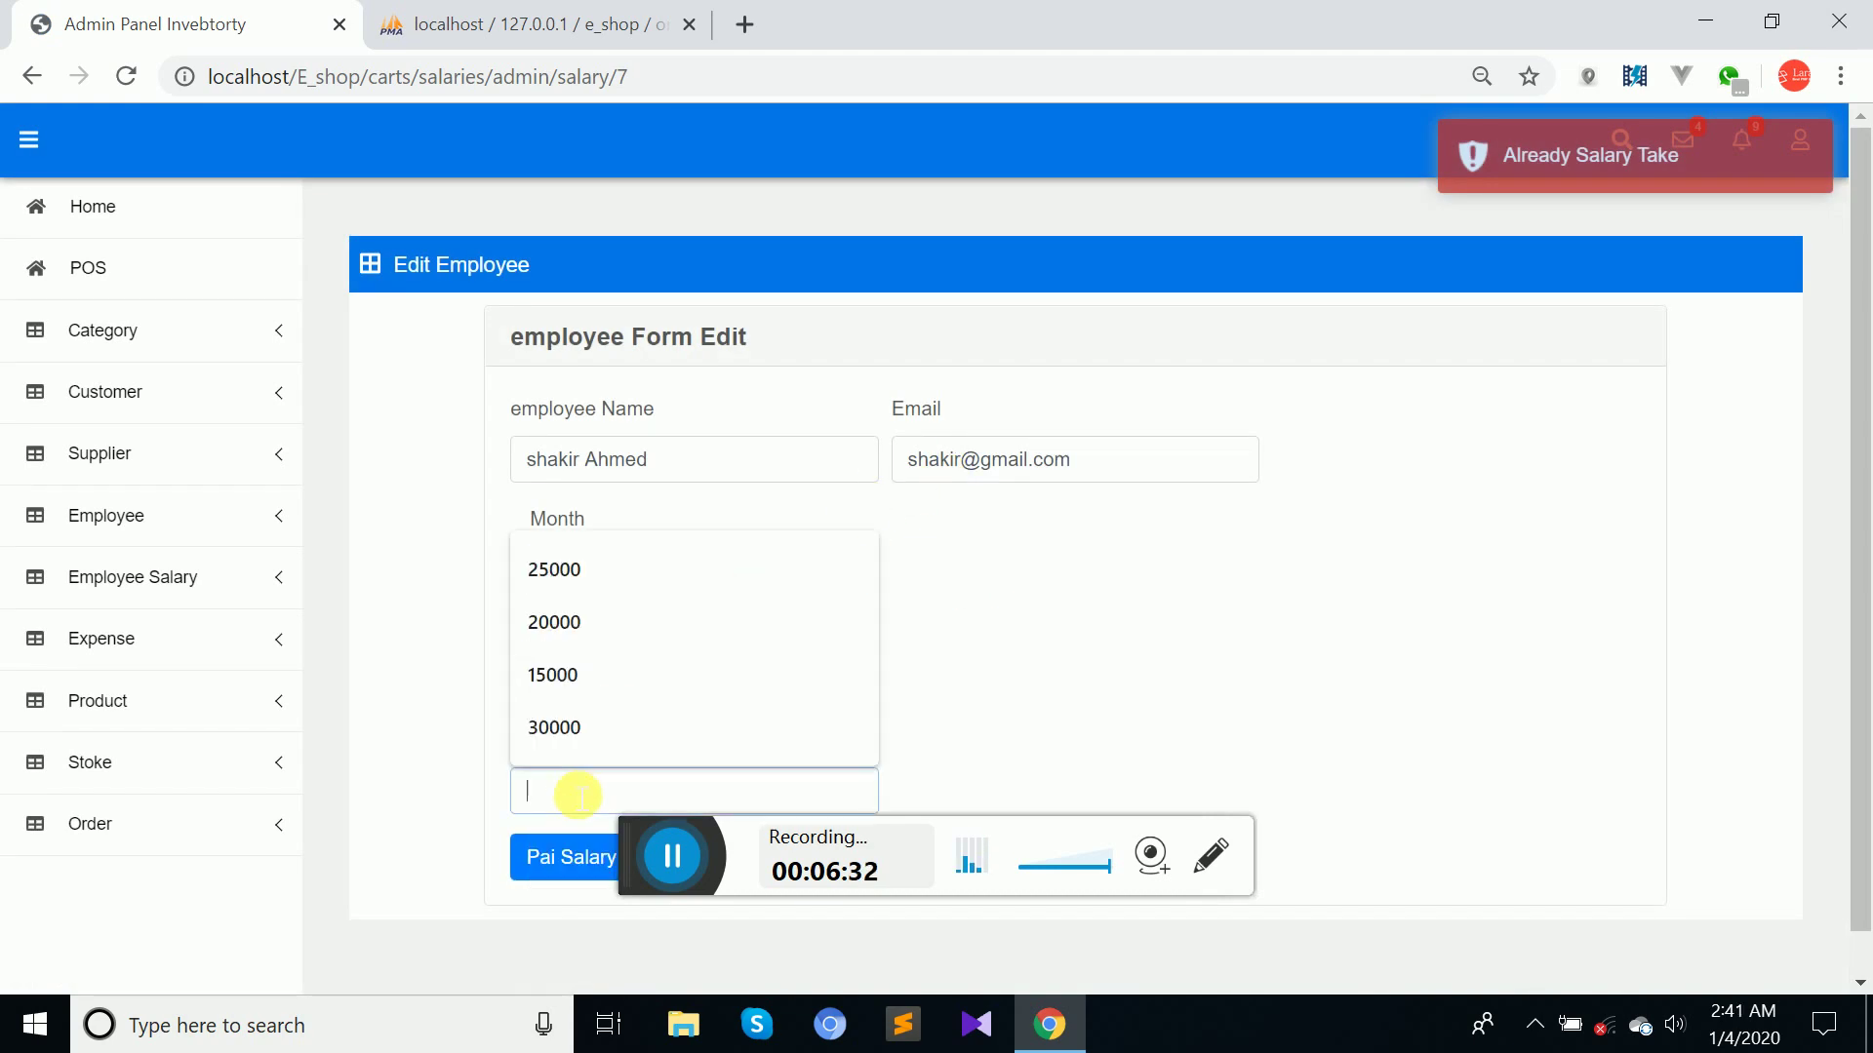
pyautogui.click(580, 587)
pyautogui.click(549, 871)
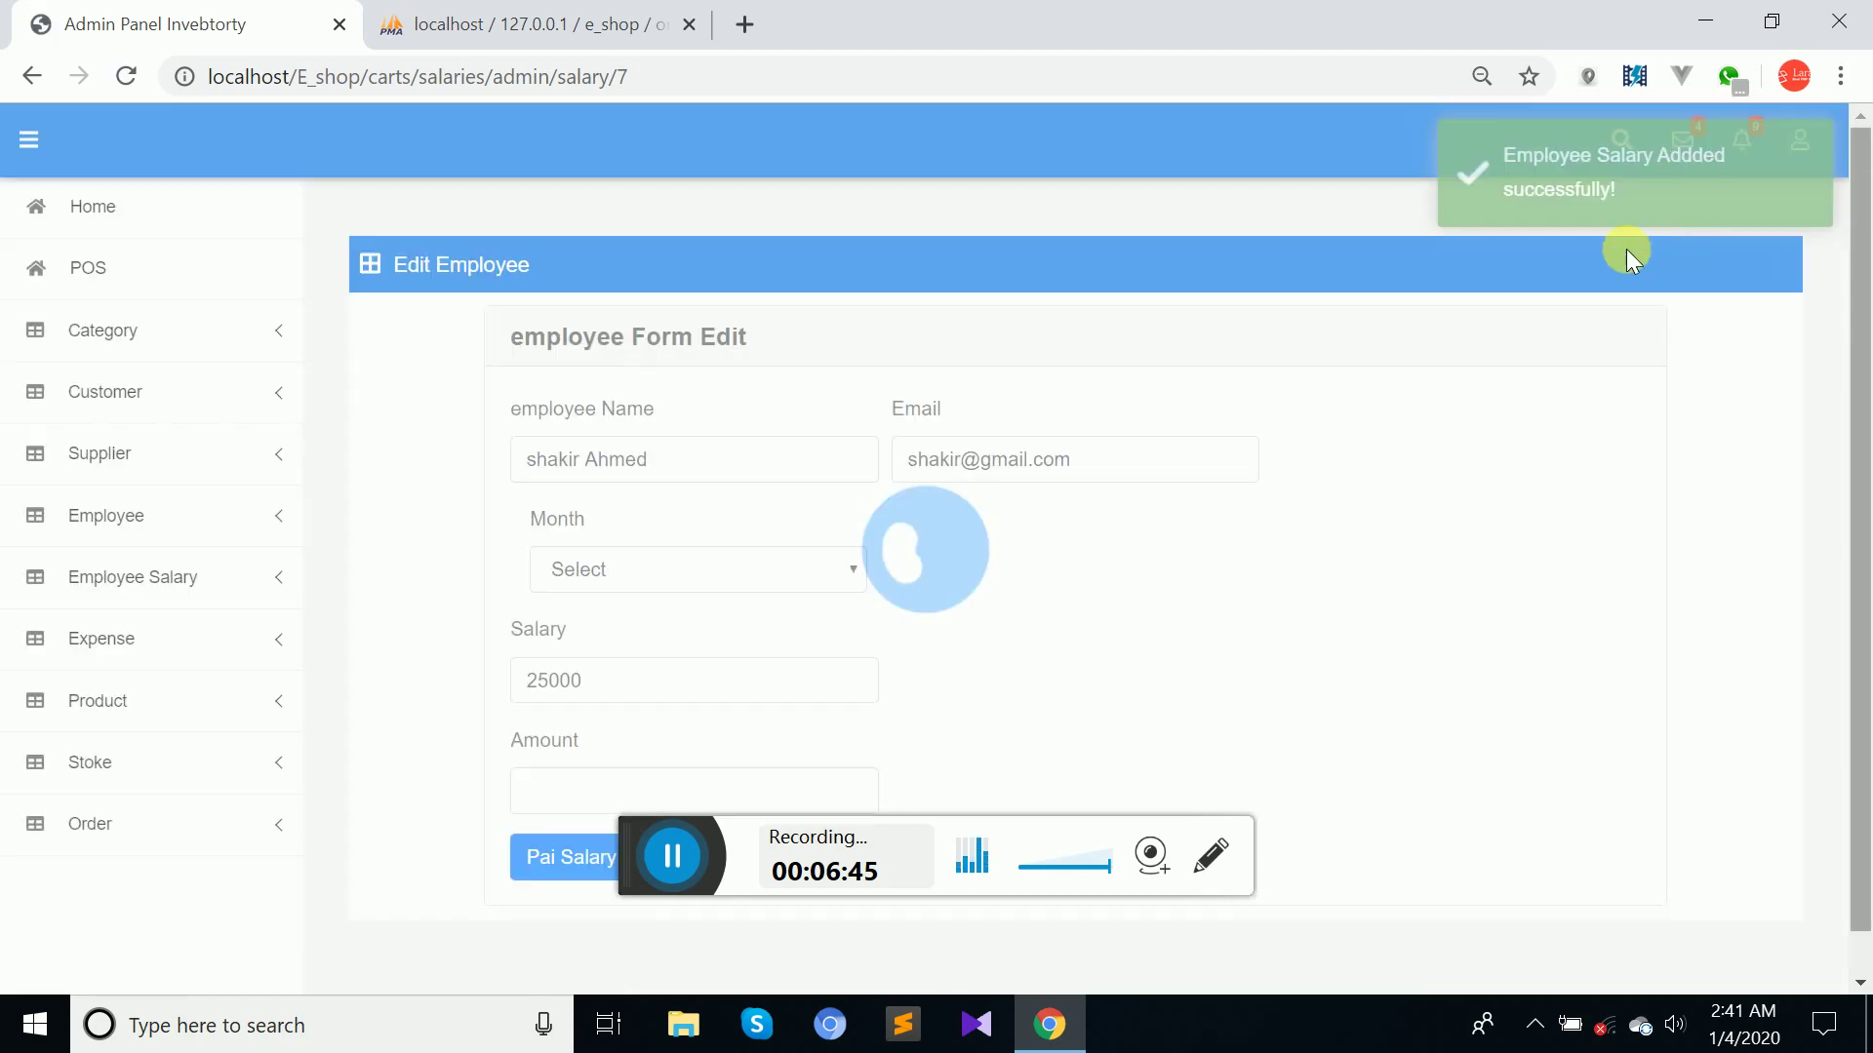
pyautogui.click(117, 604)
# View All Salary payments, then the All Expense list of four expenses from 500 to 5000 Taka.
pyautogui.click(110, 702)
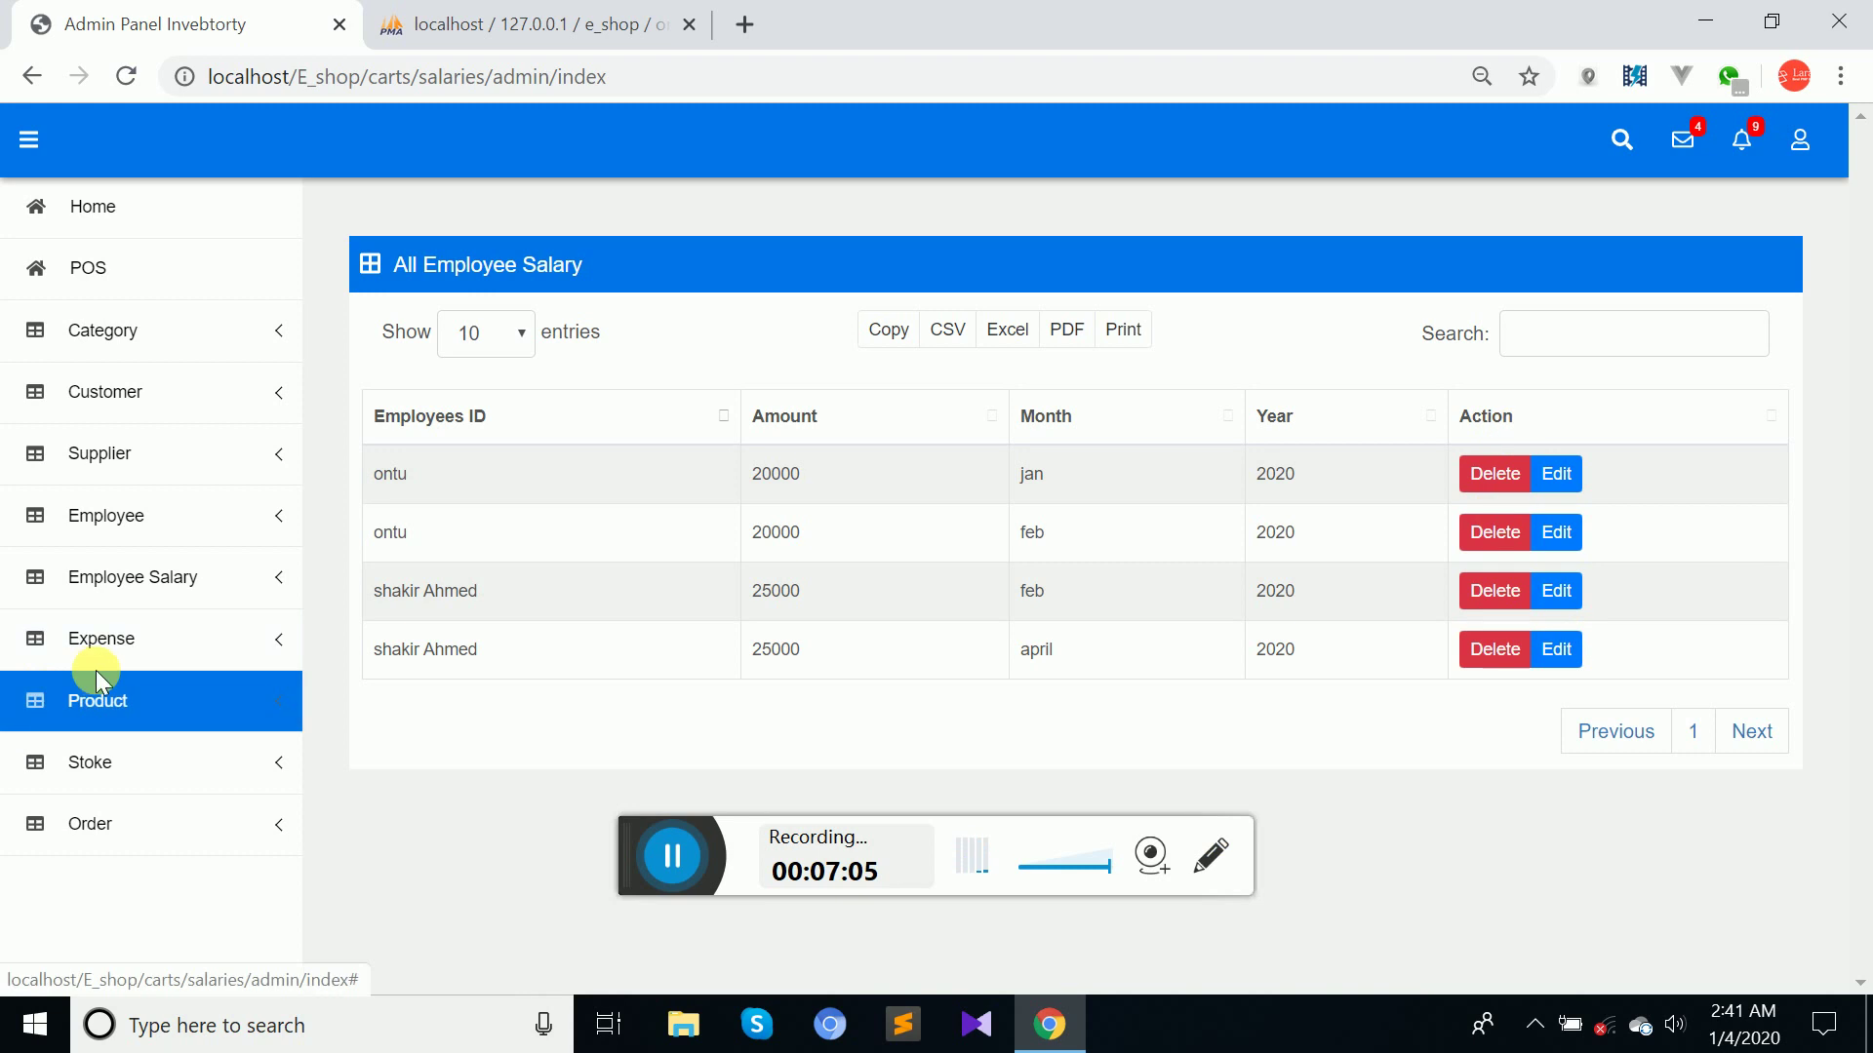
pyautogui.click(151, 639)
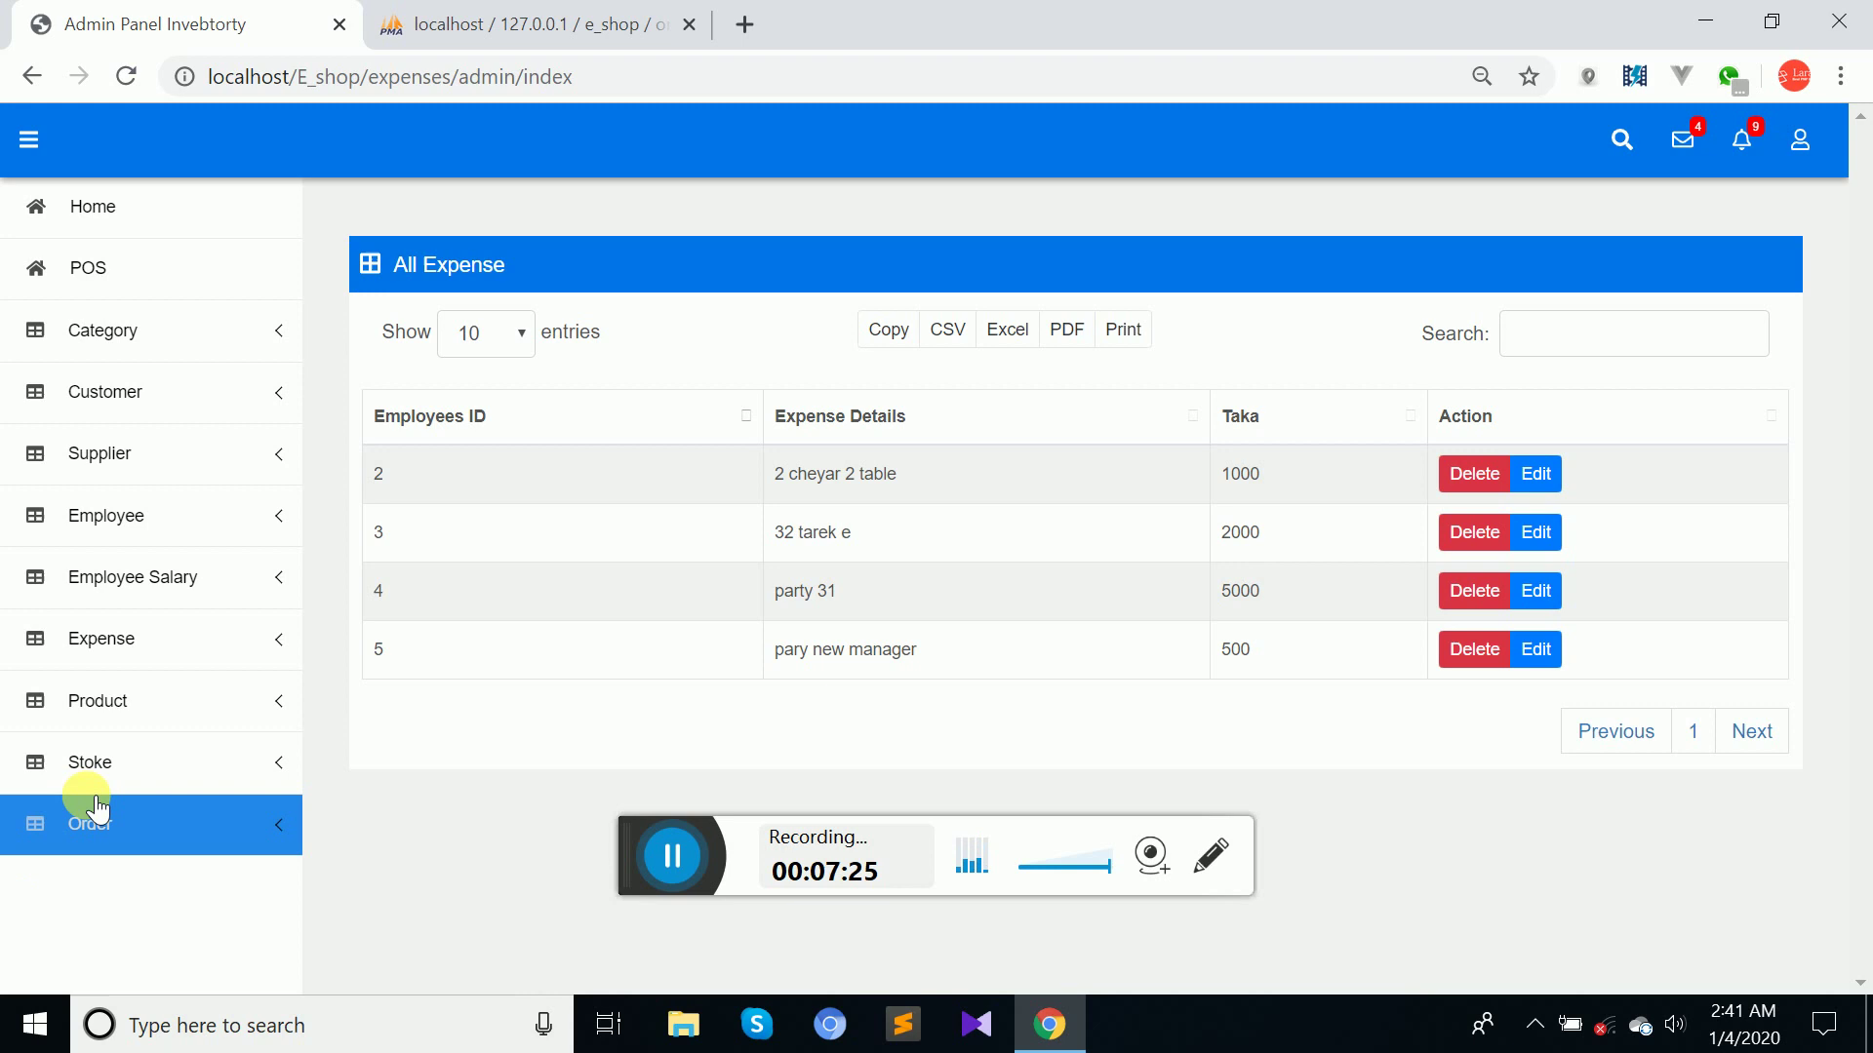
# Show the All Product list of four products priced from 2000 to 25000.
pyautogui.click(138, 701)
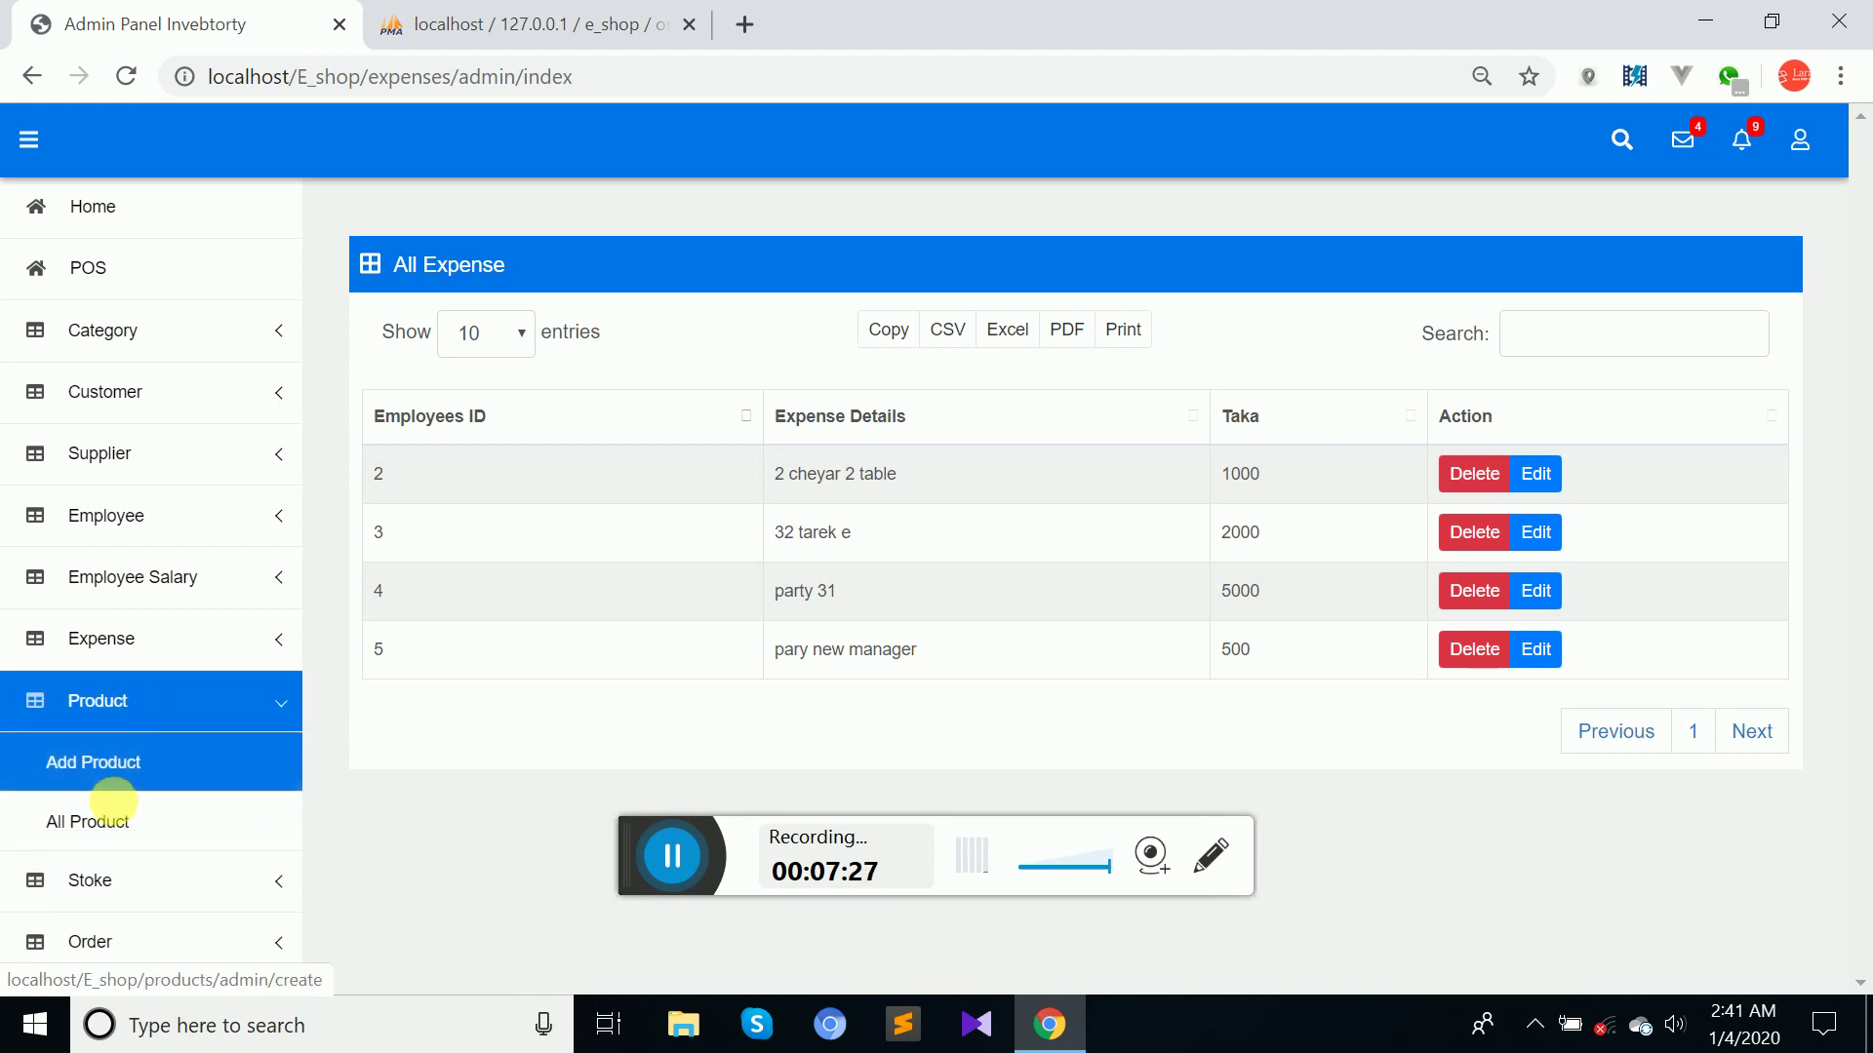
pyautogui.click(117, 824)
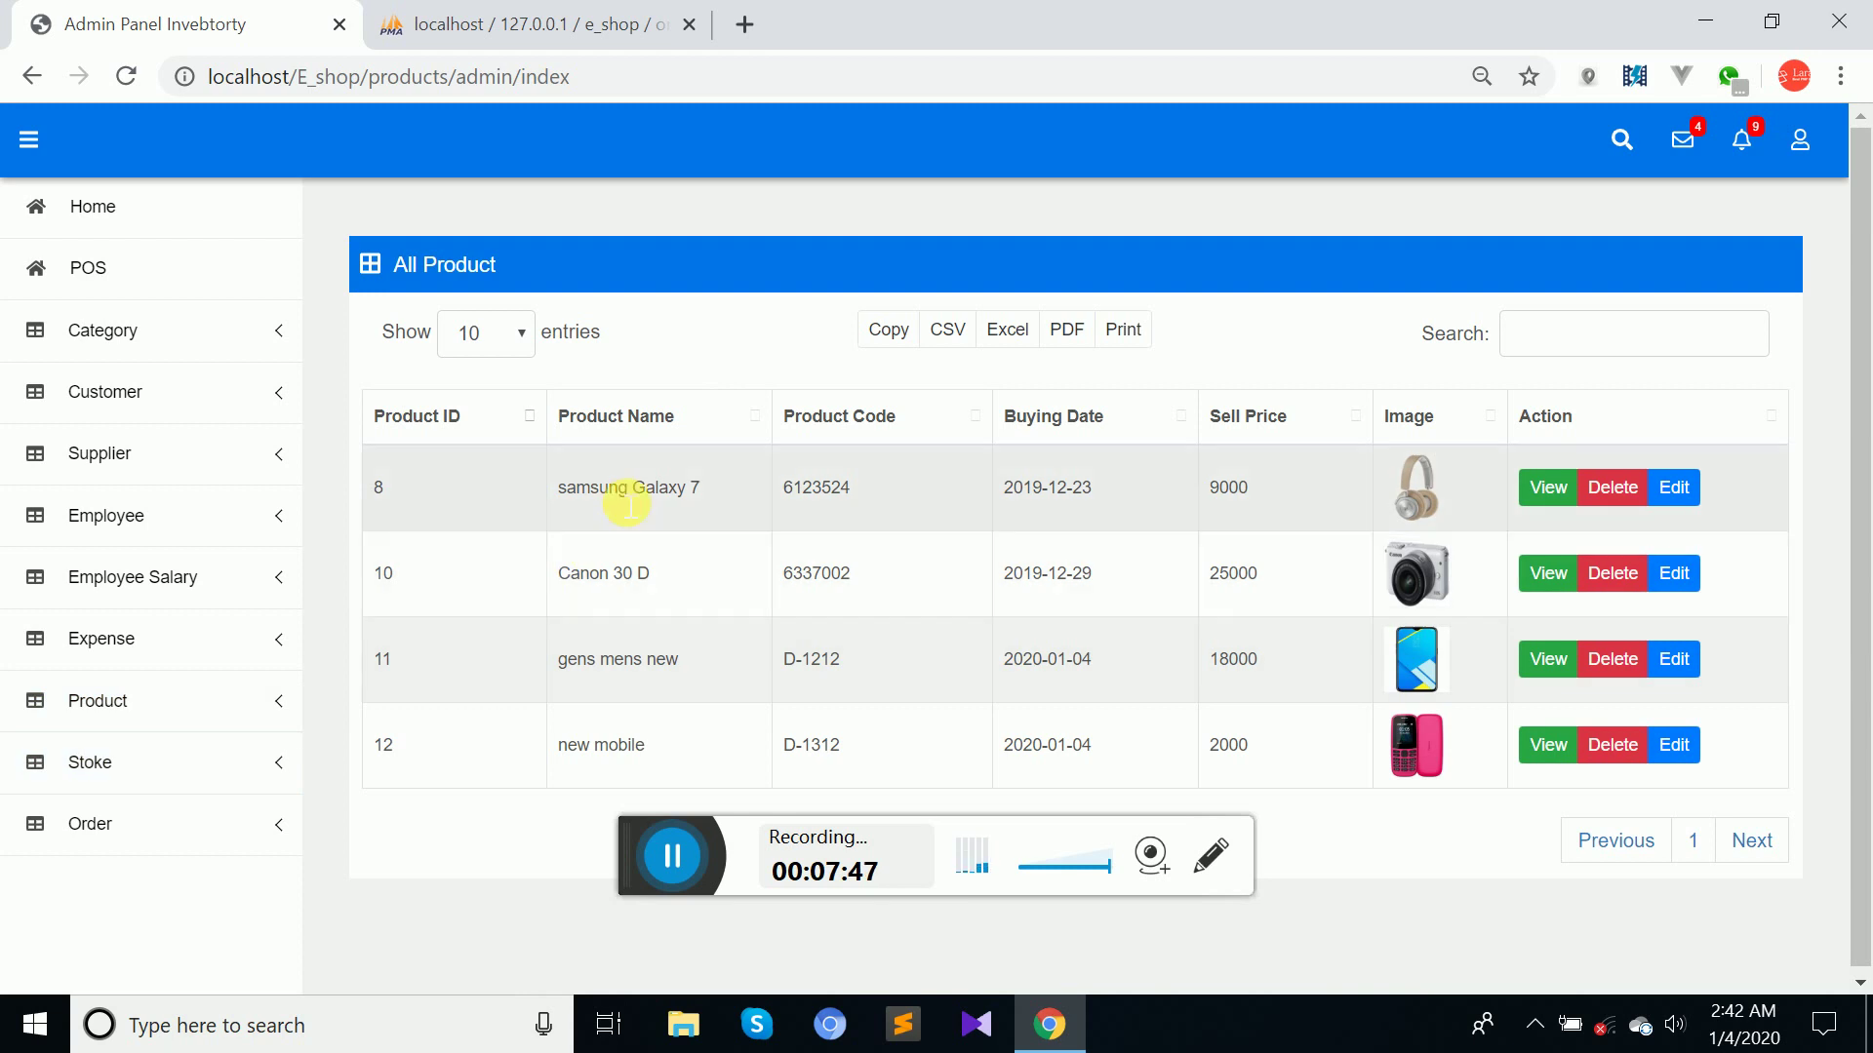
# Show the All Stoke list, where each of the four products has quantity 98 or 99.
pyautogui.click(115, 778)
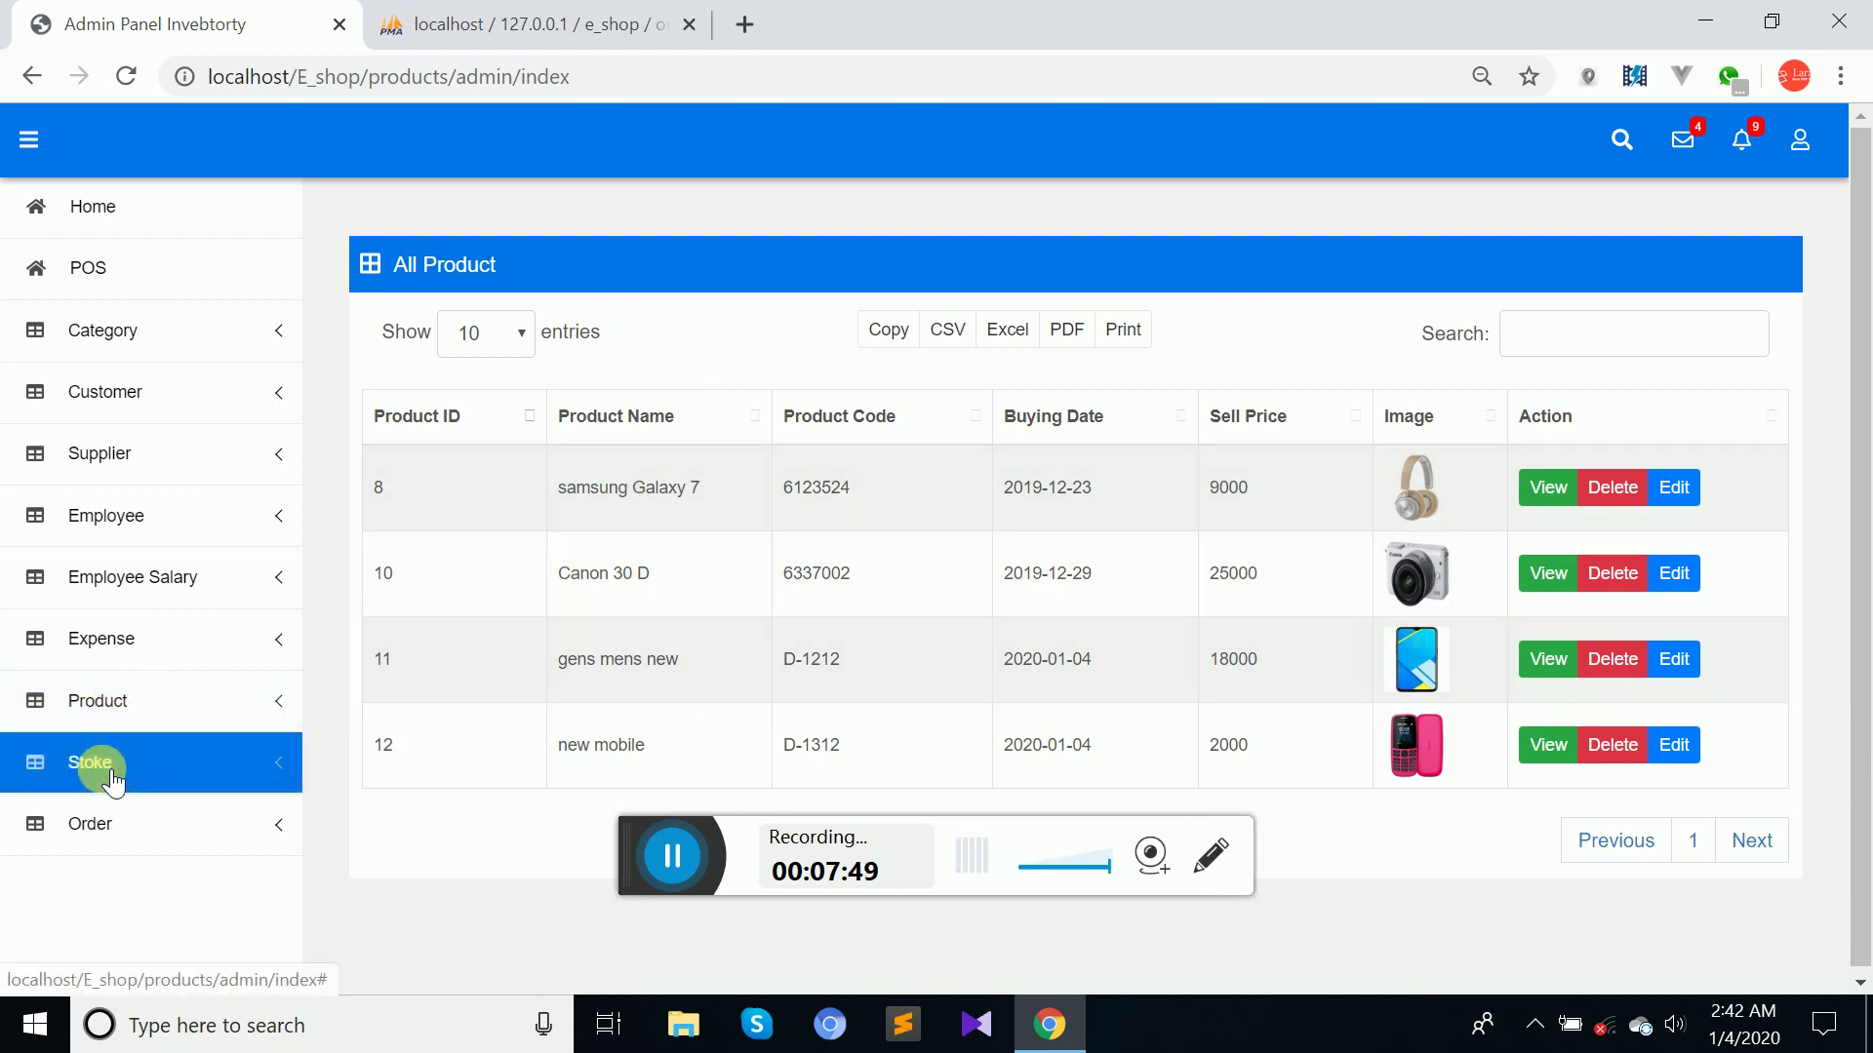
pyautogui.click(111, 828)
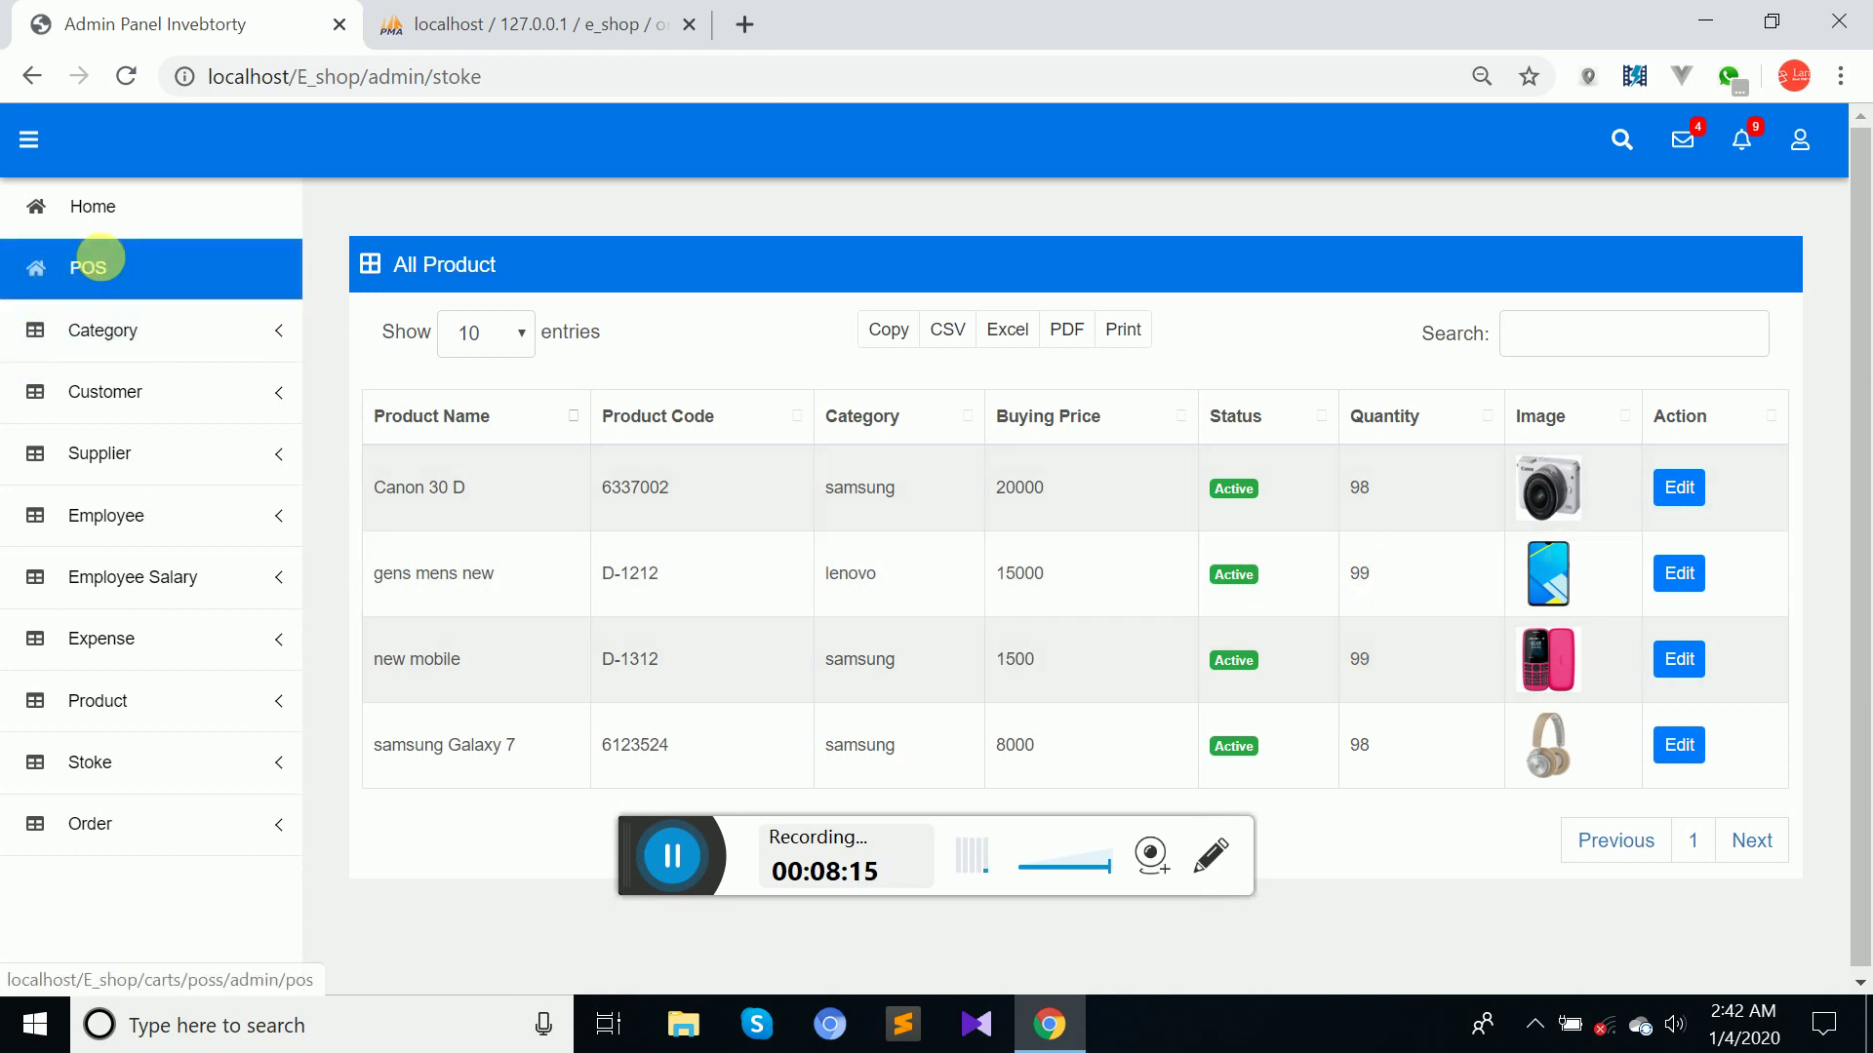
pyautogui.click(107, 267)
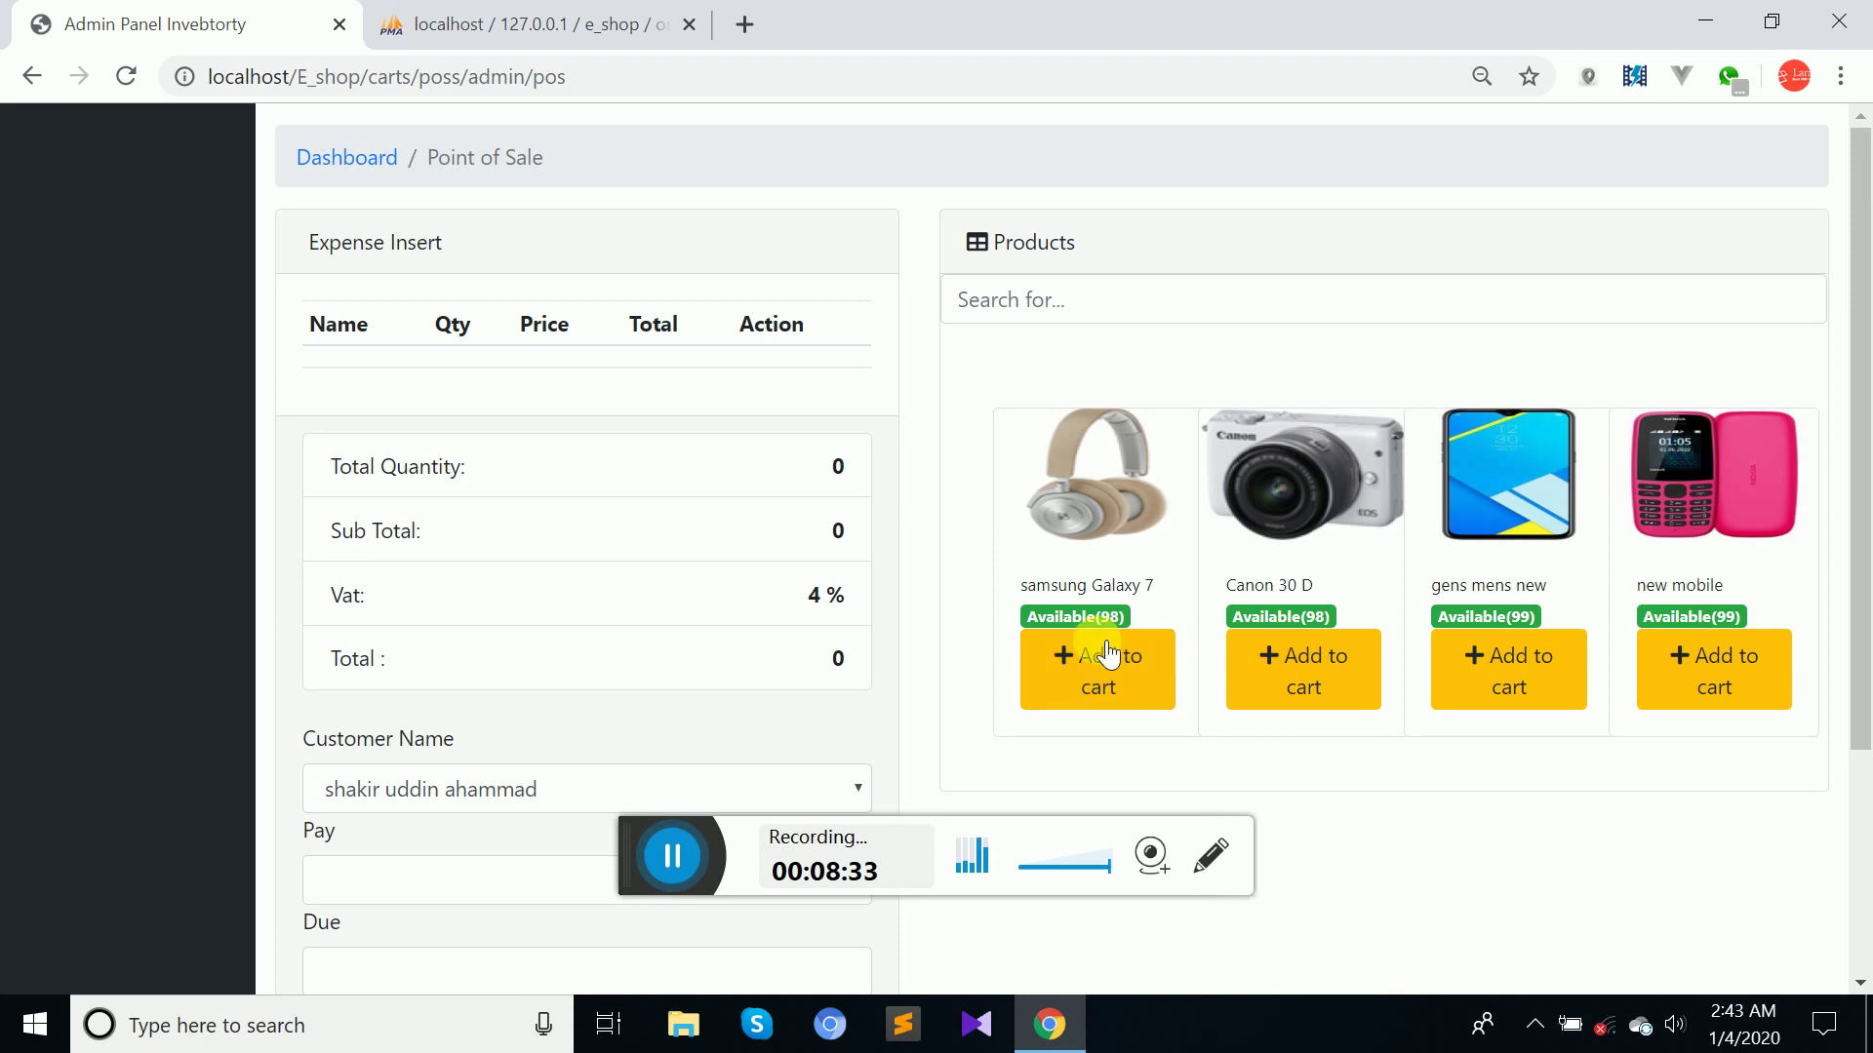
# Add samsung Galaxy 7, Canon 30 D, gens mens new and new mobile to the cart.
pyautogui.click(1131, 678)
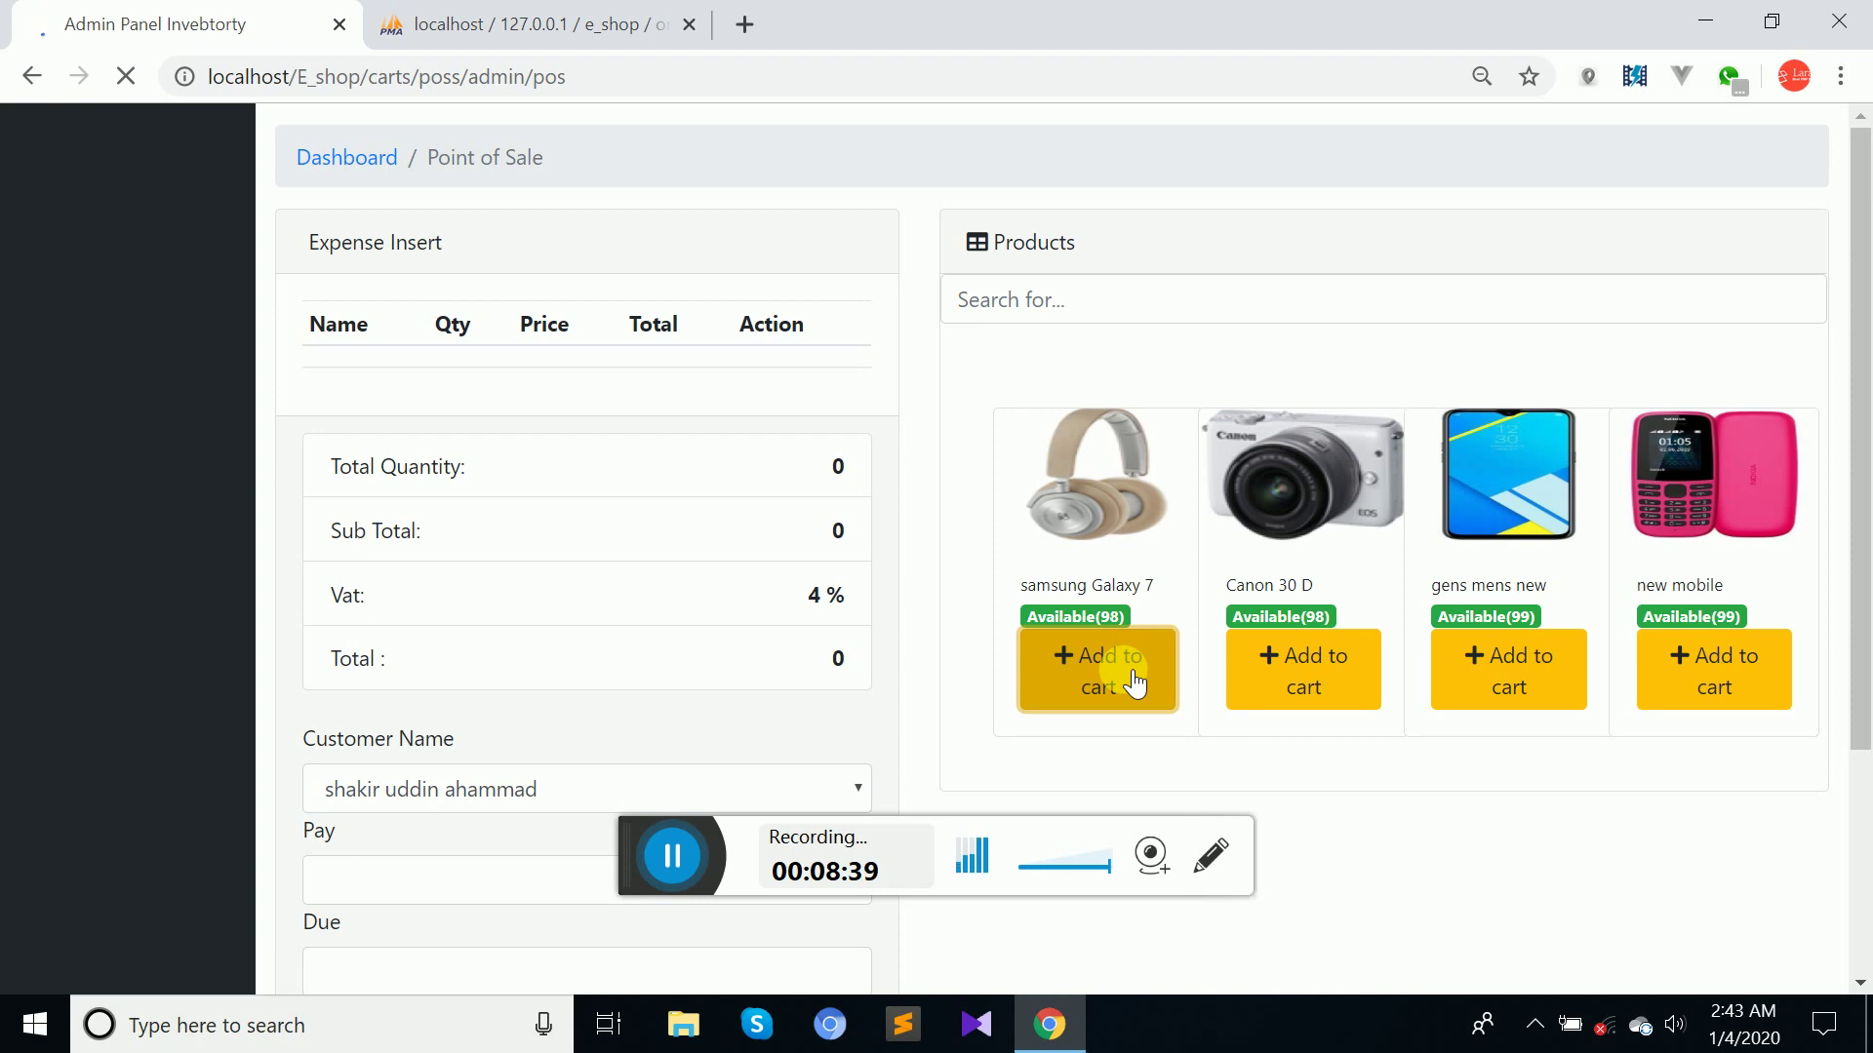
pyautogui.click(1257, 657)
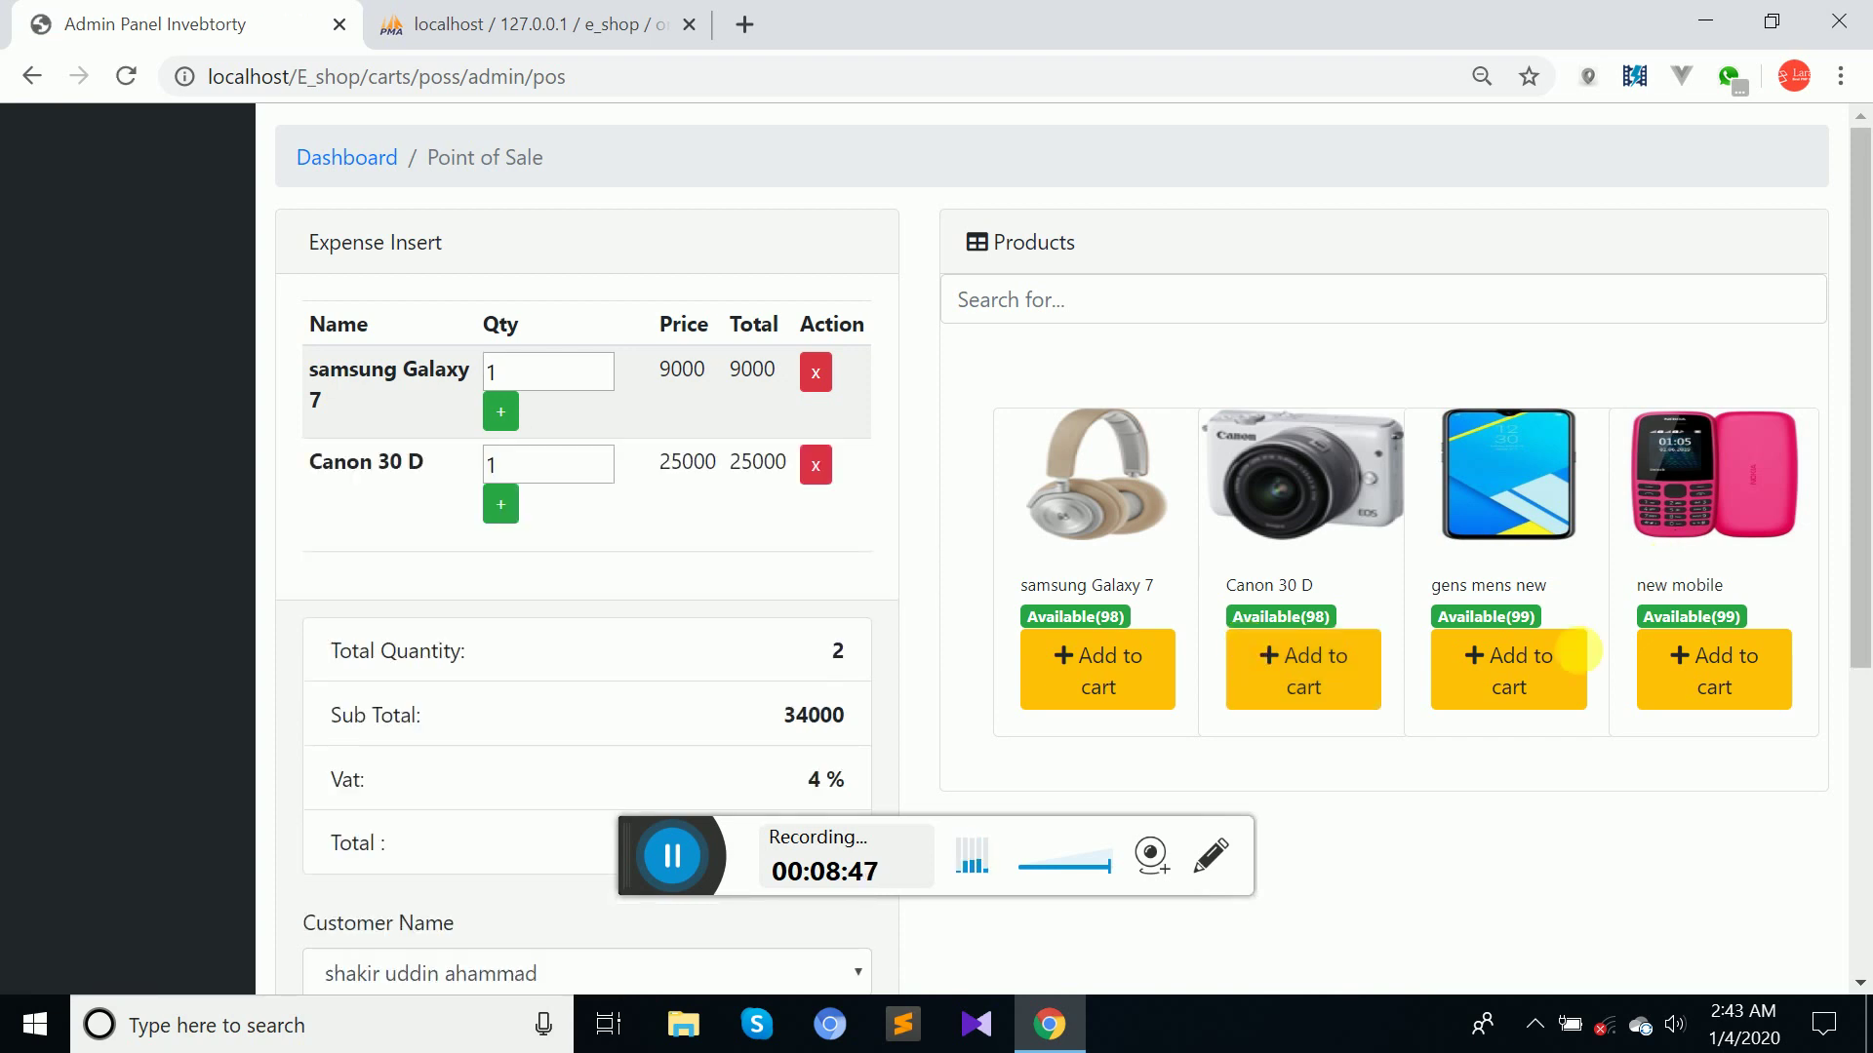
pyautogui.click(1554, 668)
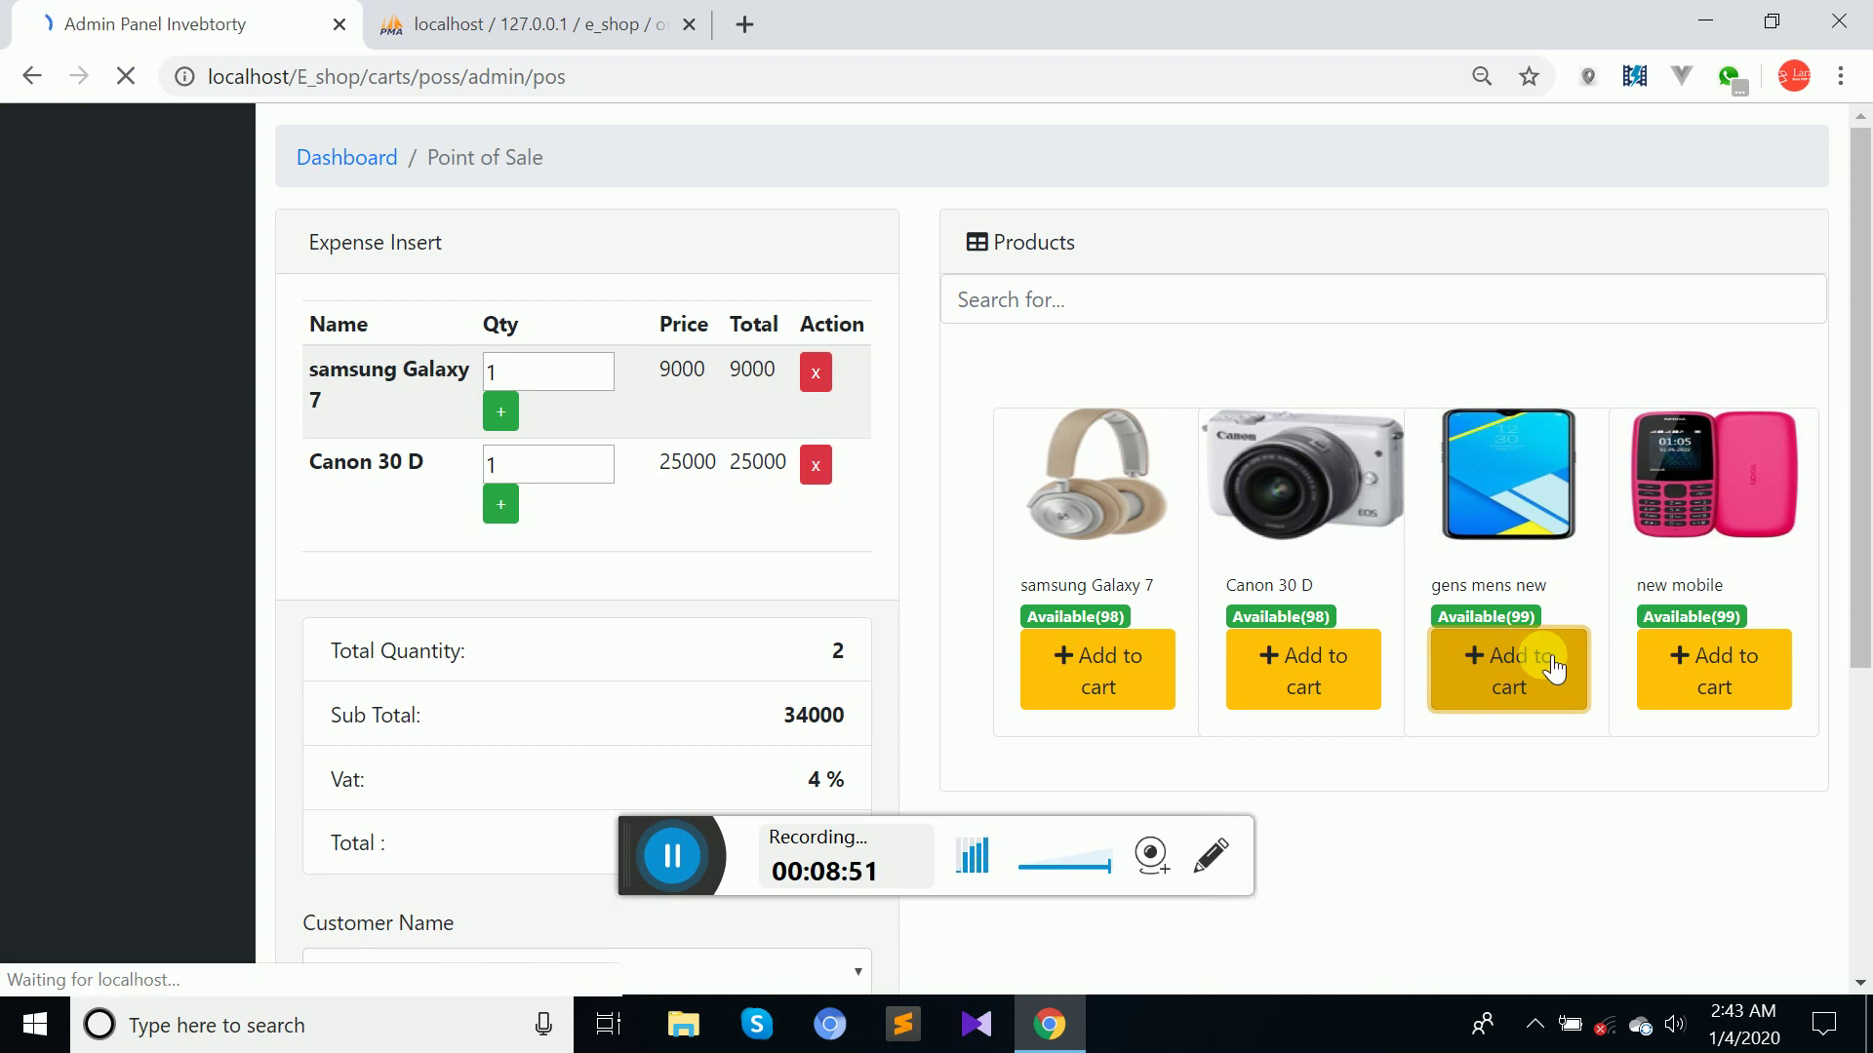
pyautogui.click(1697, 683)
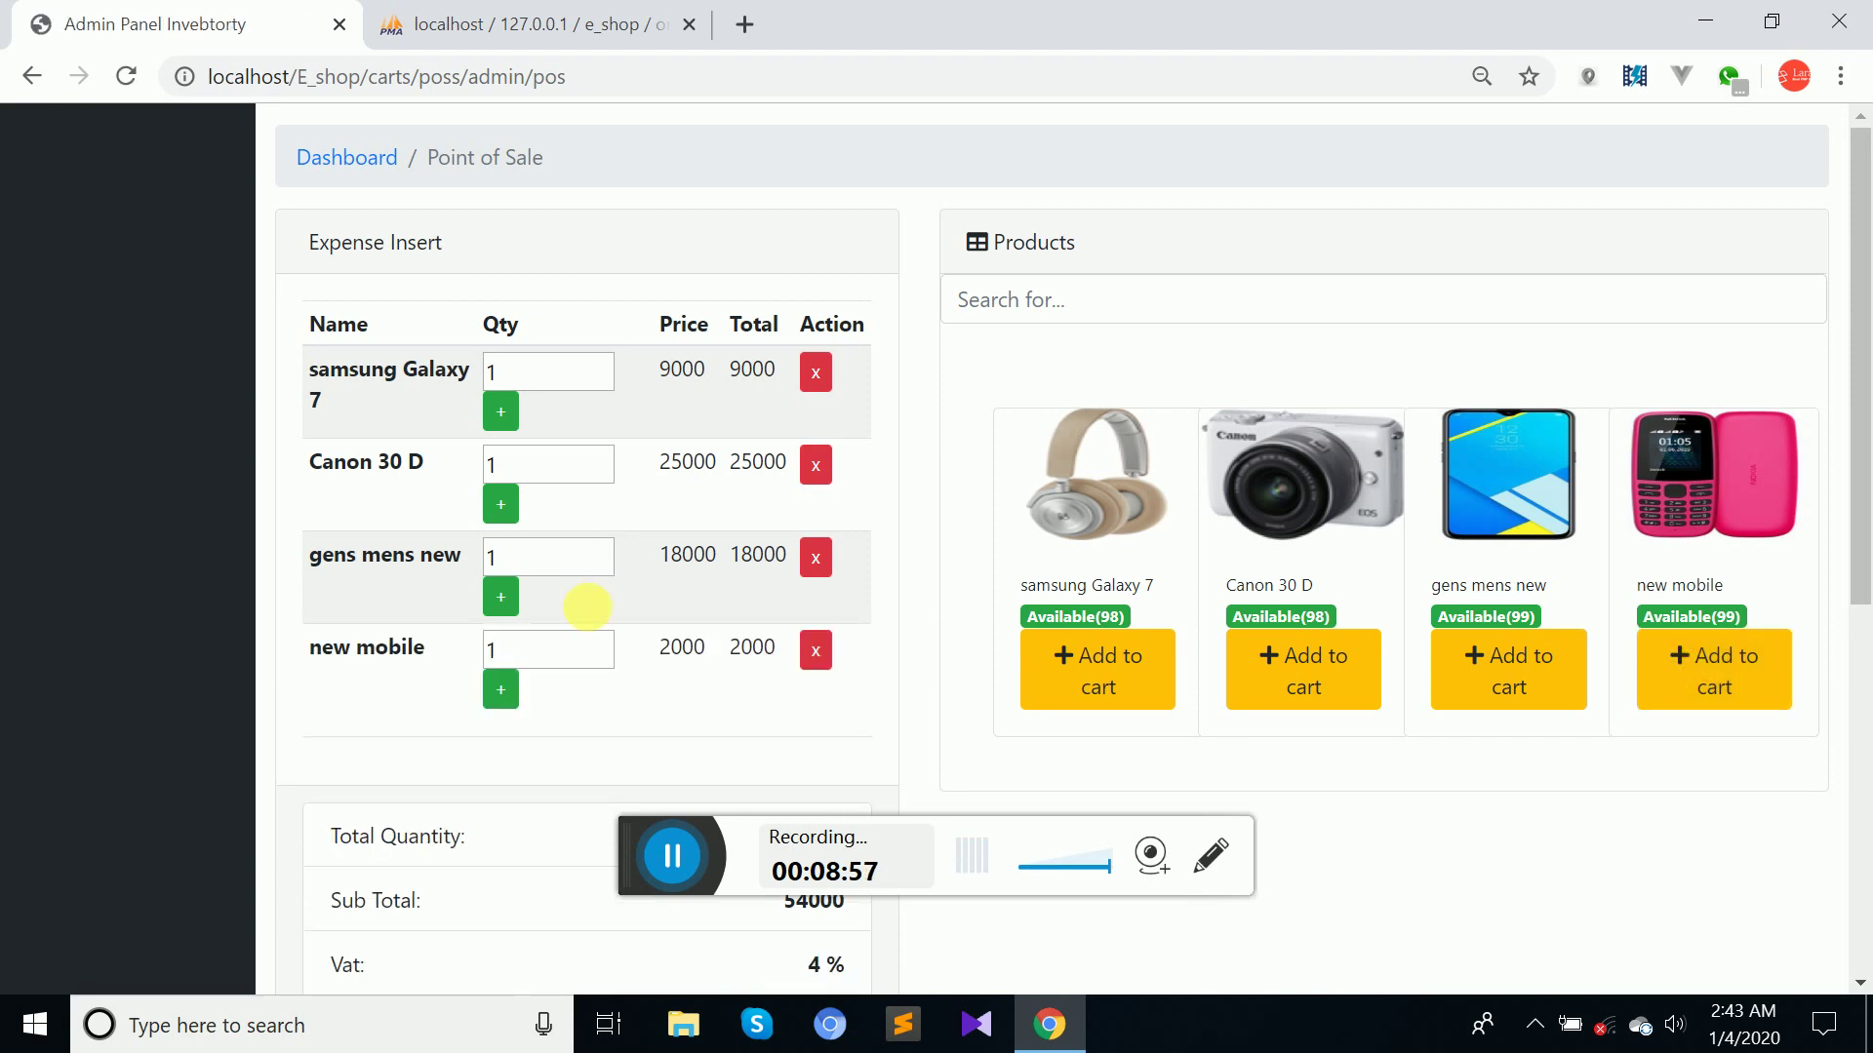
# Set the new mobile quantity back to 1 and update its cart line, totalling 56160.
pyautogui.click(606, 641)
pyautogui.click(606, 641)
pyautogui.click(503, 691)
pyautogui.click(604, 655)
pyautogui.click(604, 655)
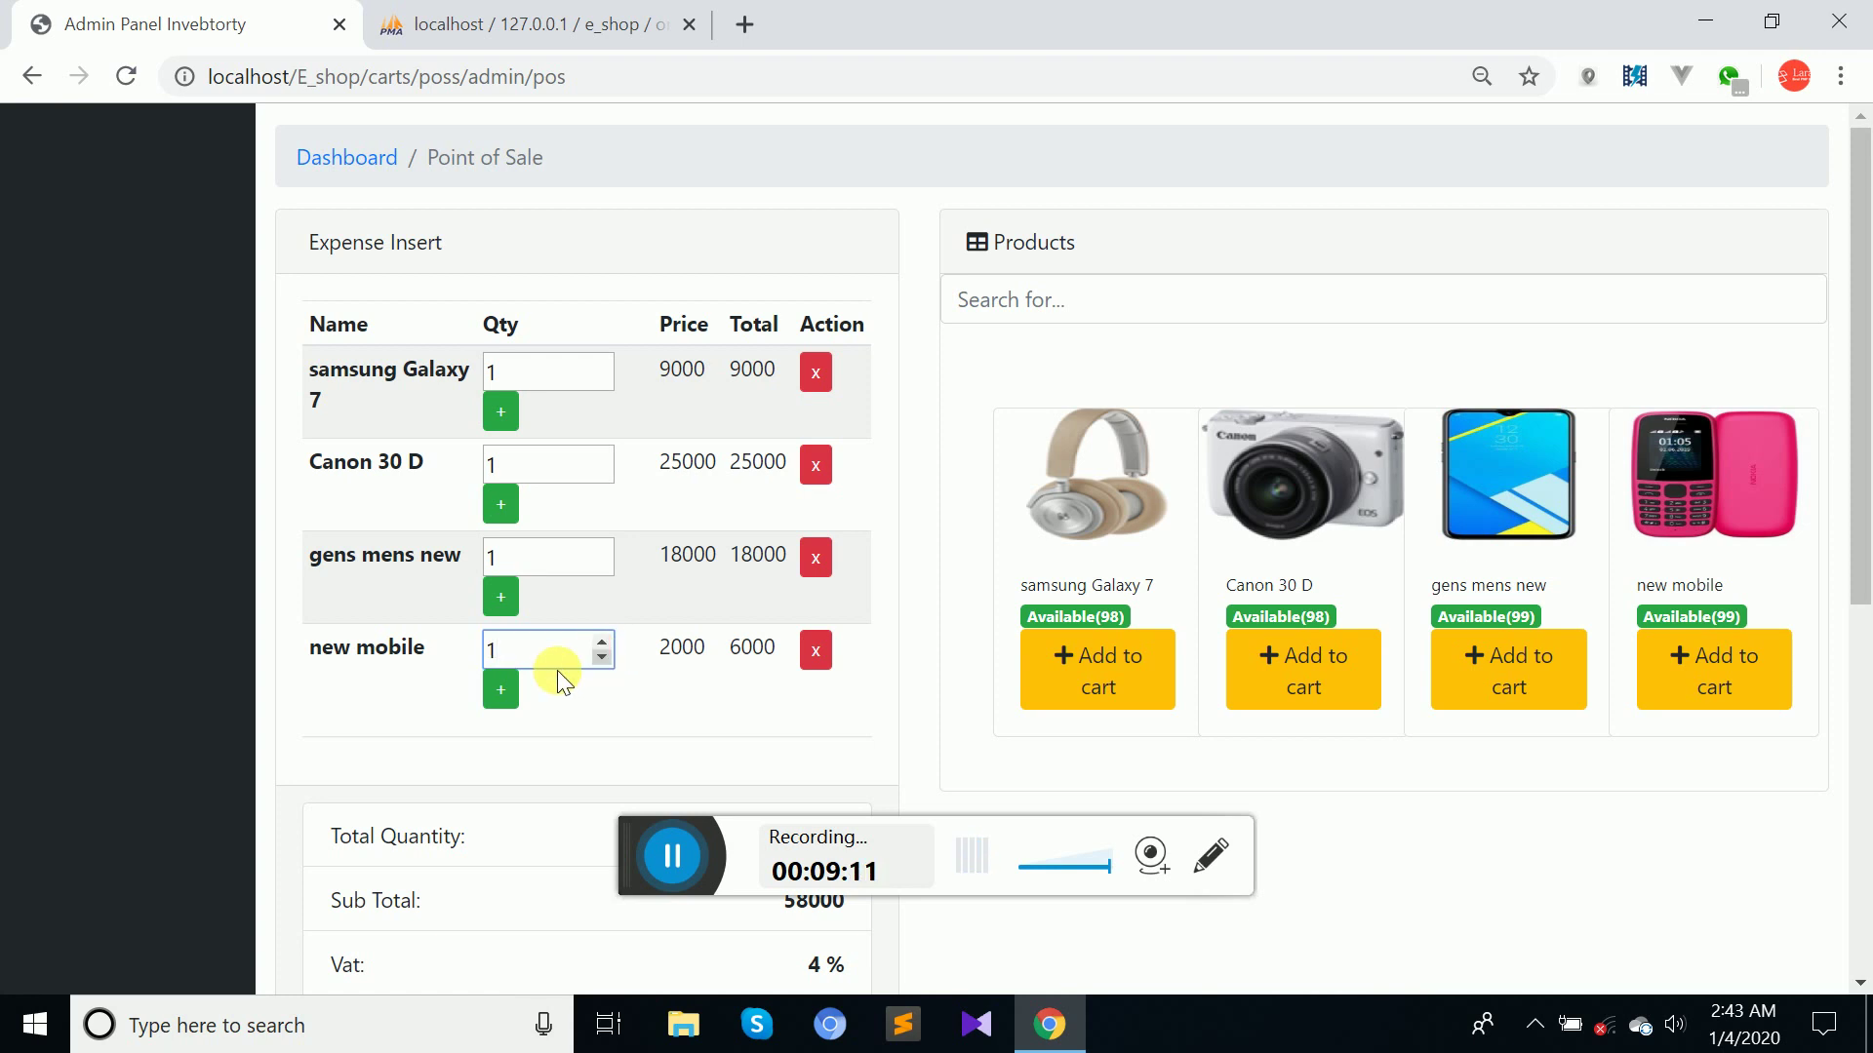
pyautogui.click(502, 691)
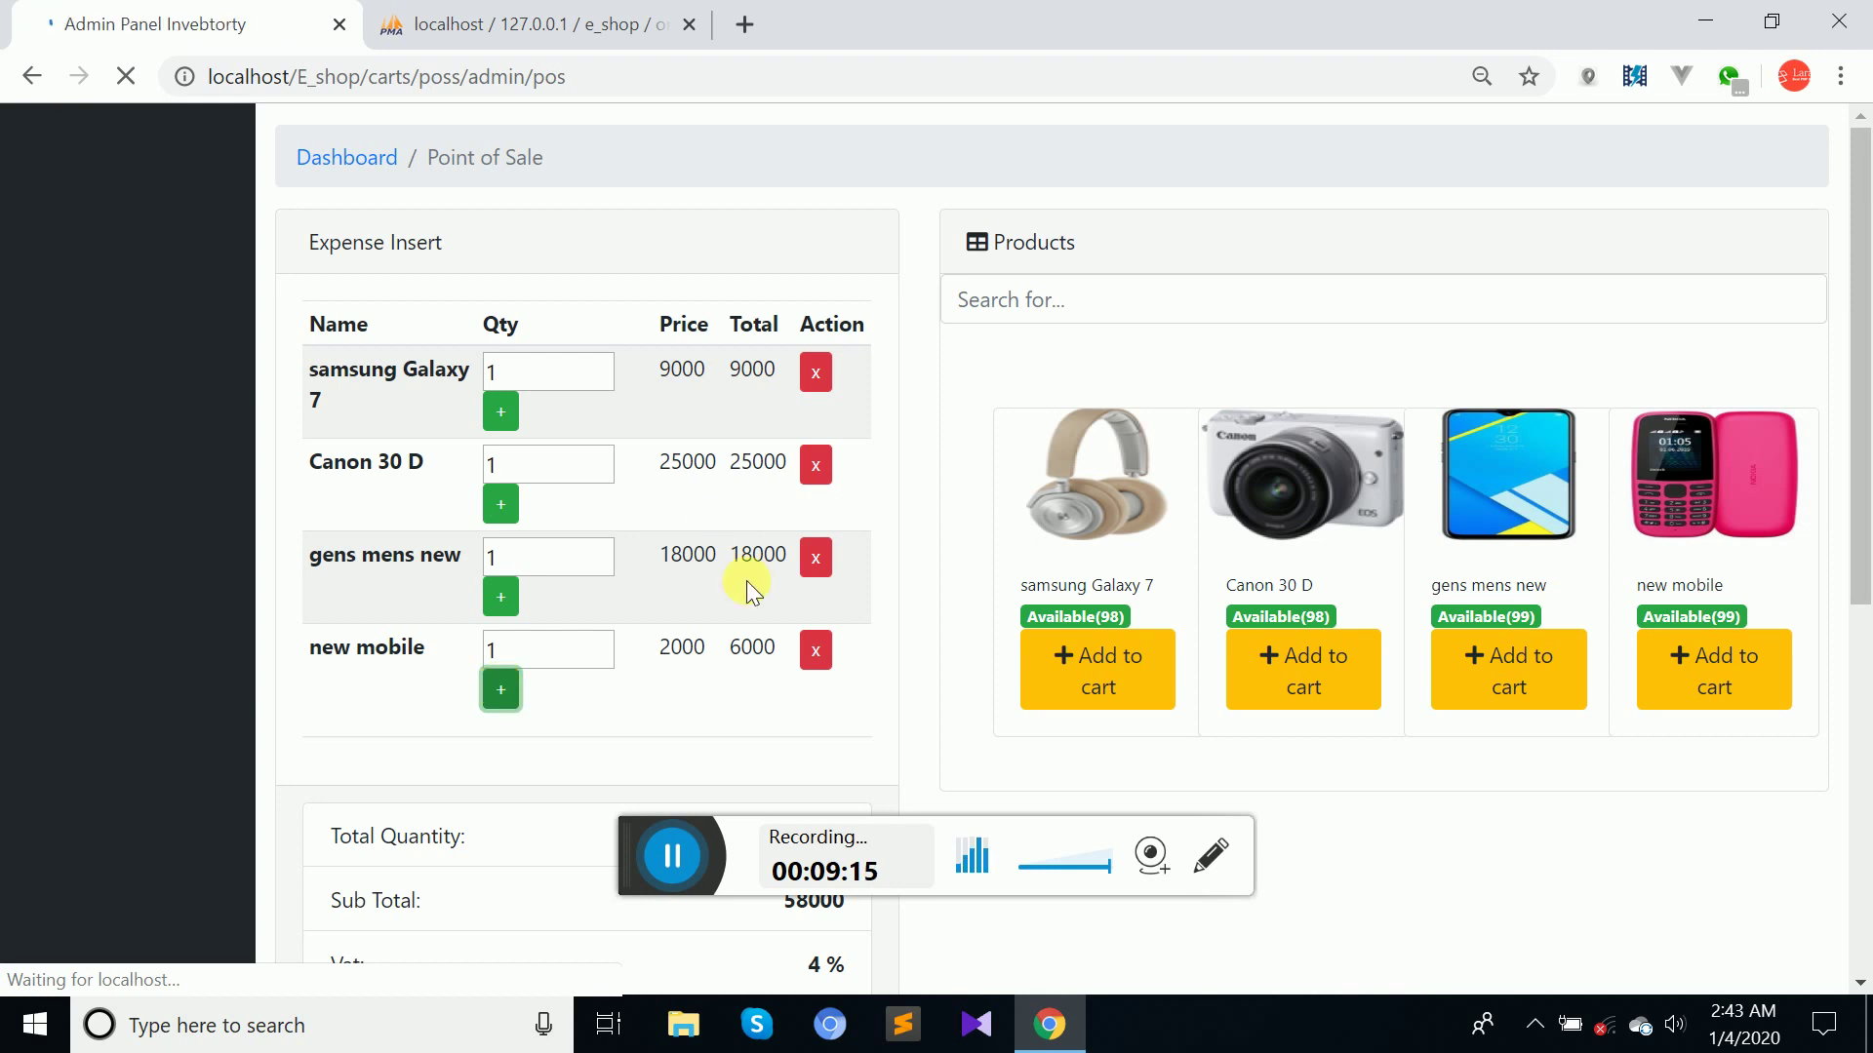
pyautogui.moveTo(1860, 418); pyautogui.dragTo(1861, 689)
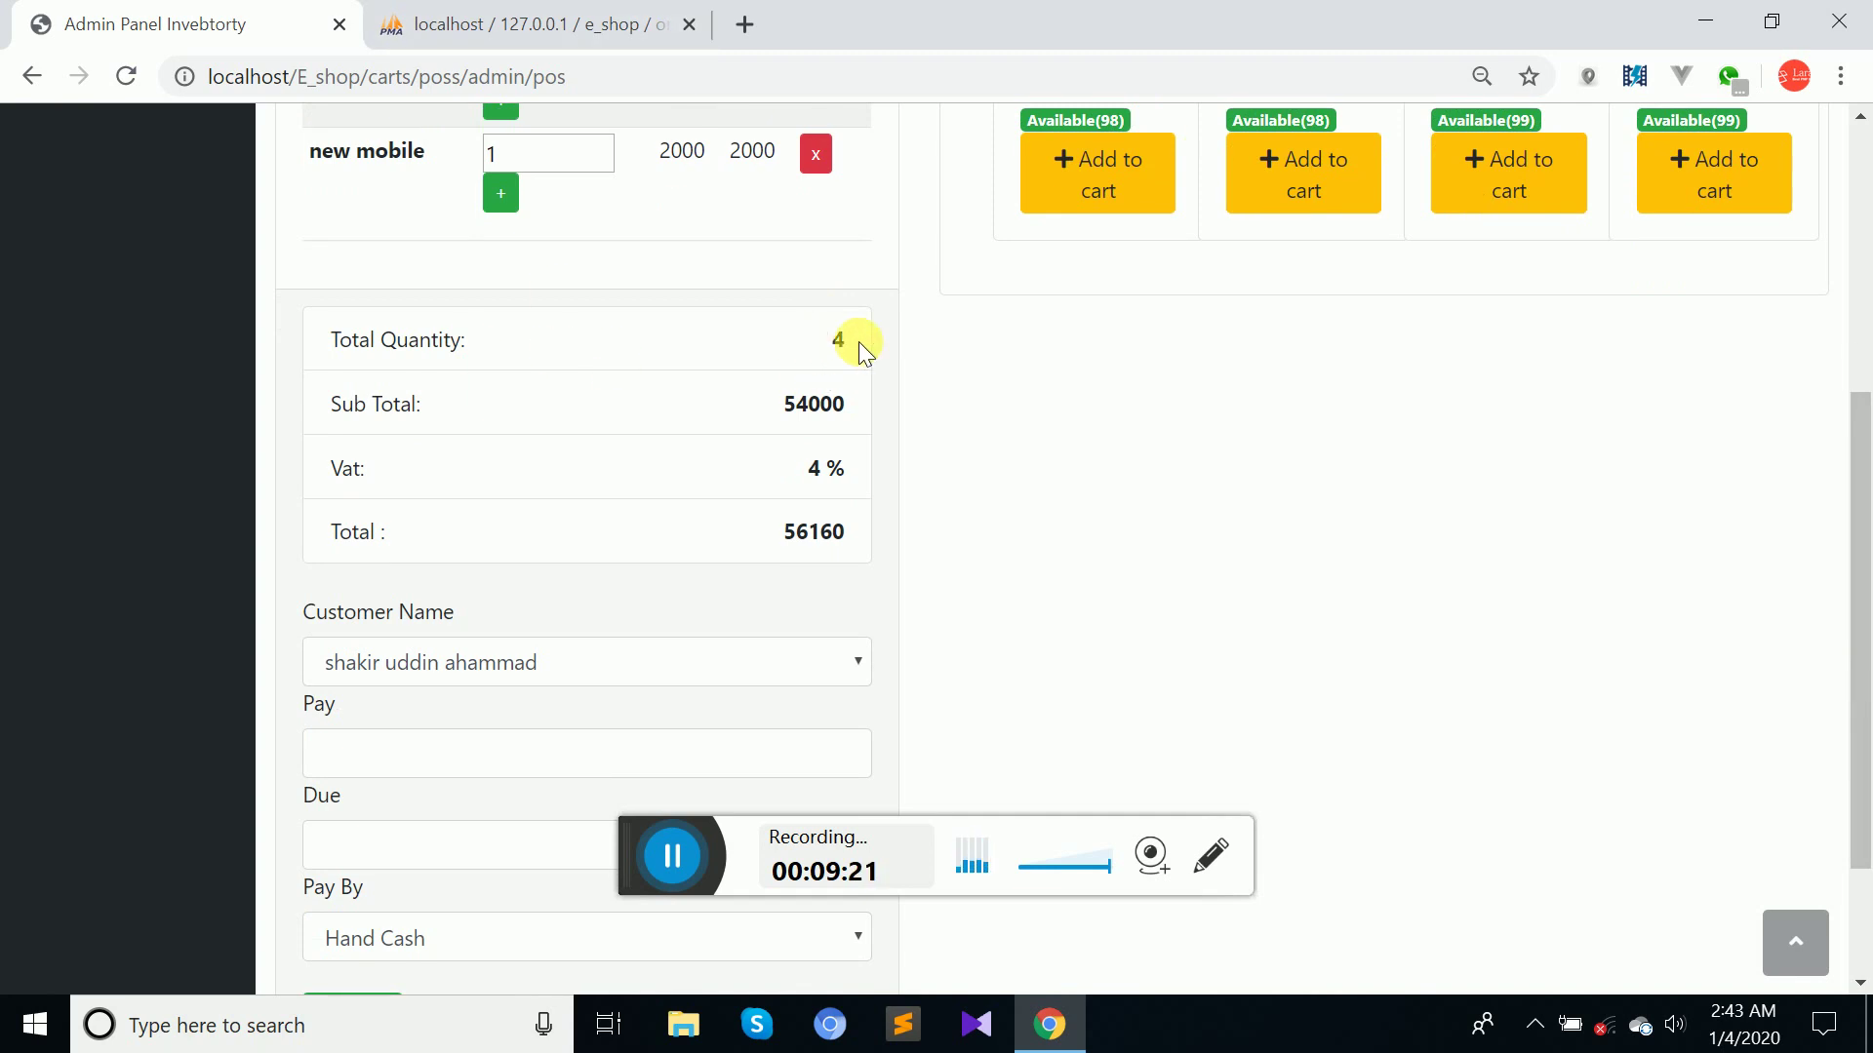
# Highlight the cart's Sub Total 54000, 4% Vat and Total 56160.
pyautogui.doubleClick(810, 406)
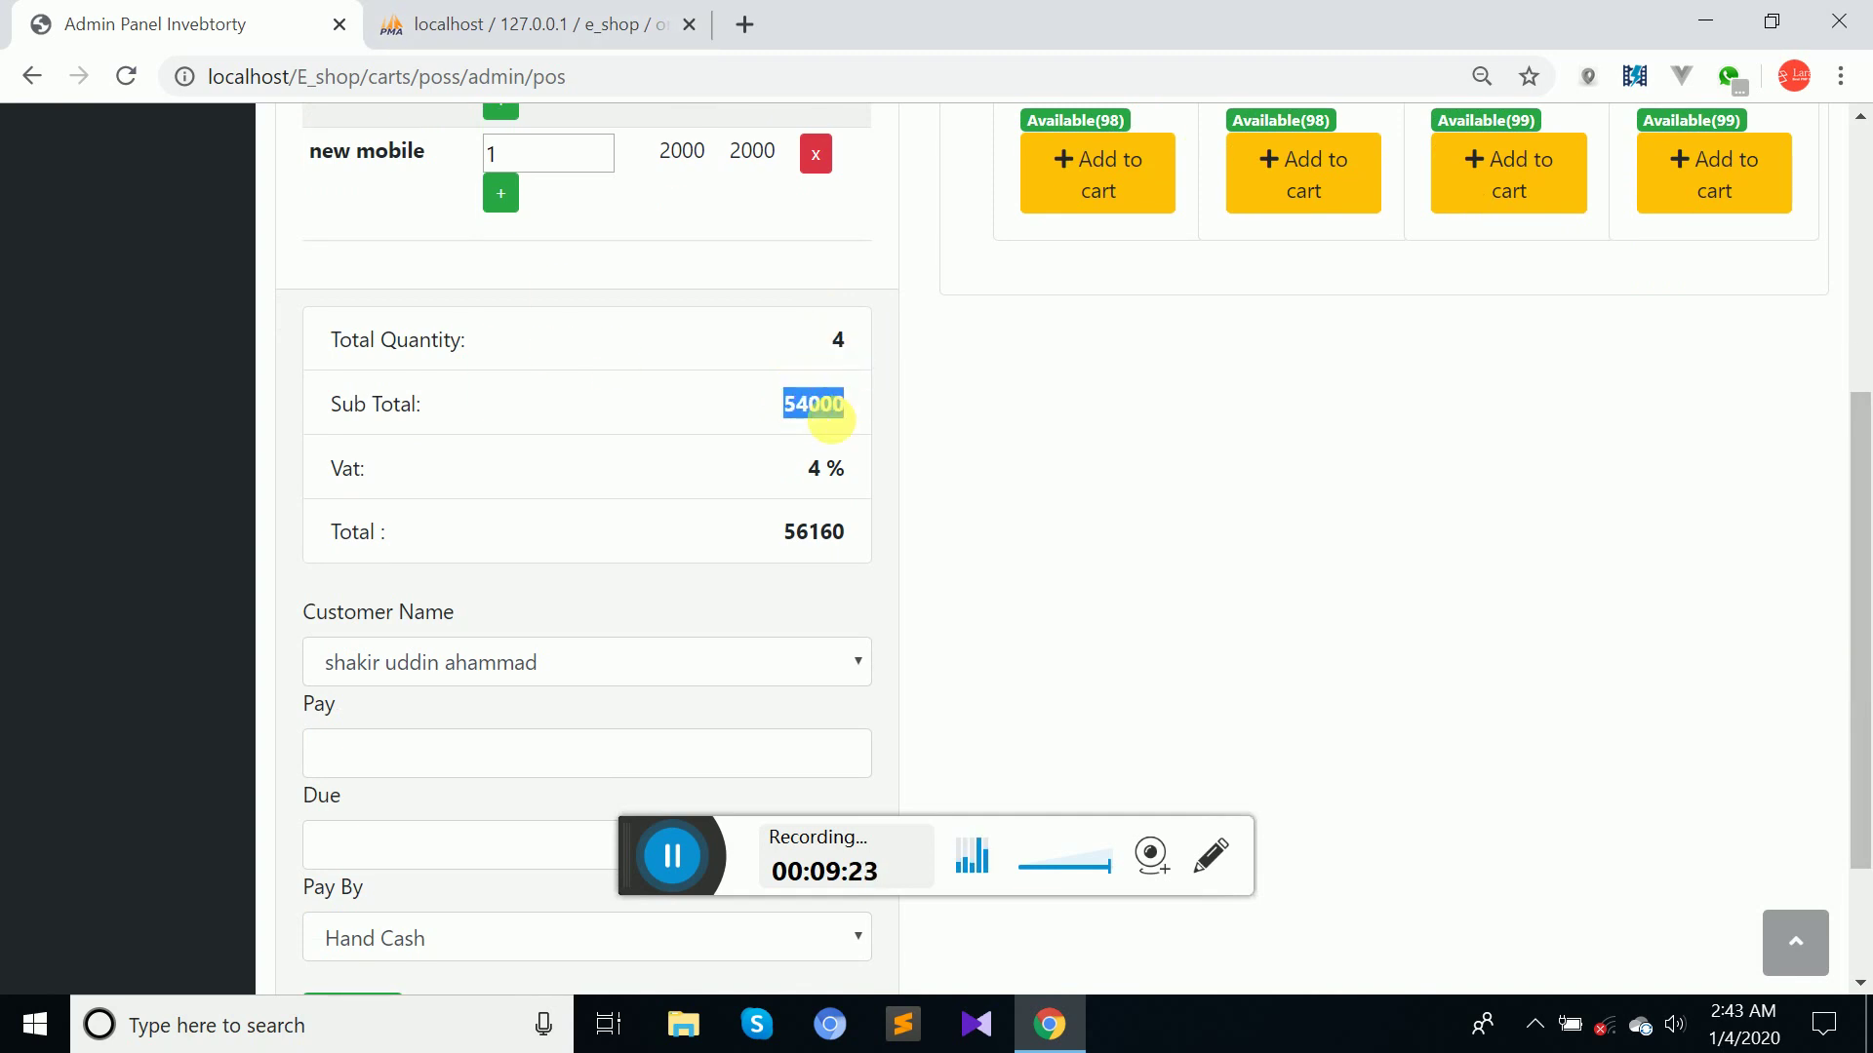
pyautogui.tripleClick(818, 466)
pyautogui.doubleClick(809, 533)
pyautogui.click(904, 540)
# Select the order's customer in Customer Name.
pyautogui.click(514, 667)
pyautogui.click(522, 678)
pyautogui.click(524, 680)
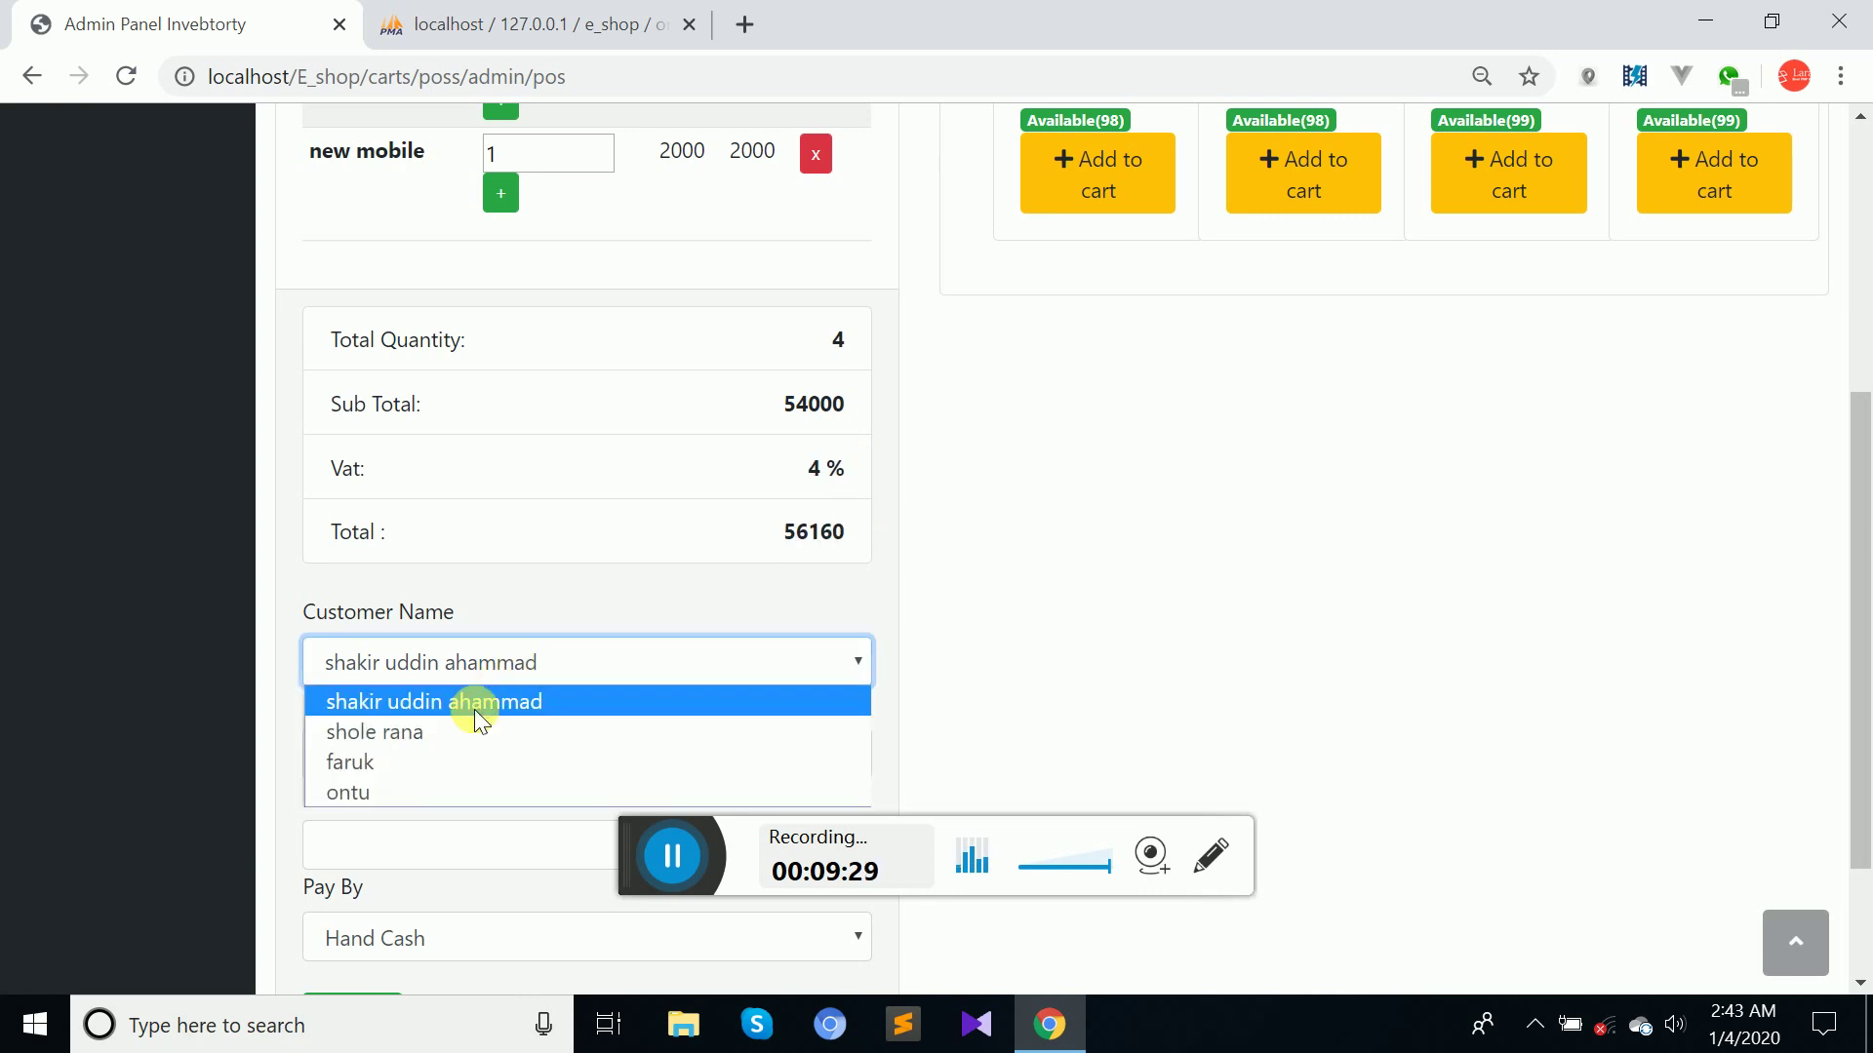
pyautogui.click(413, 764)
pyautogui.moveTo(1860, 585); pyautogui.dragTo(1860, 693)
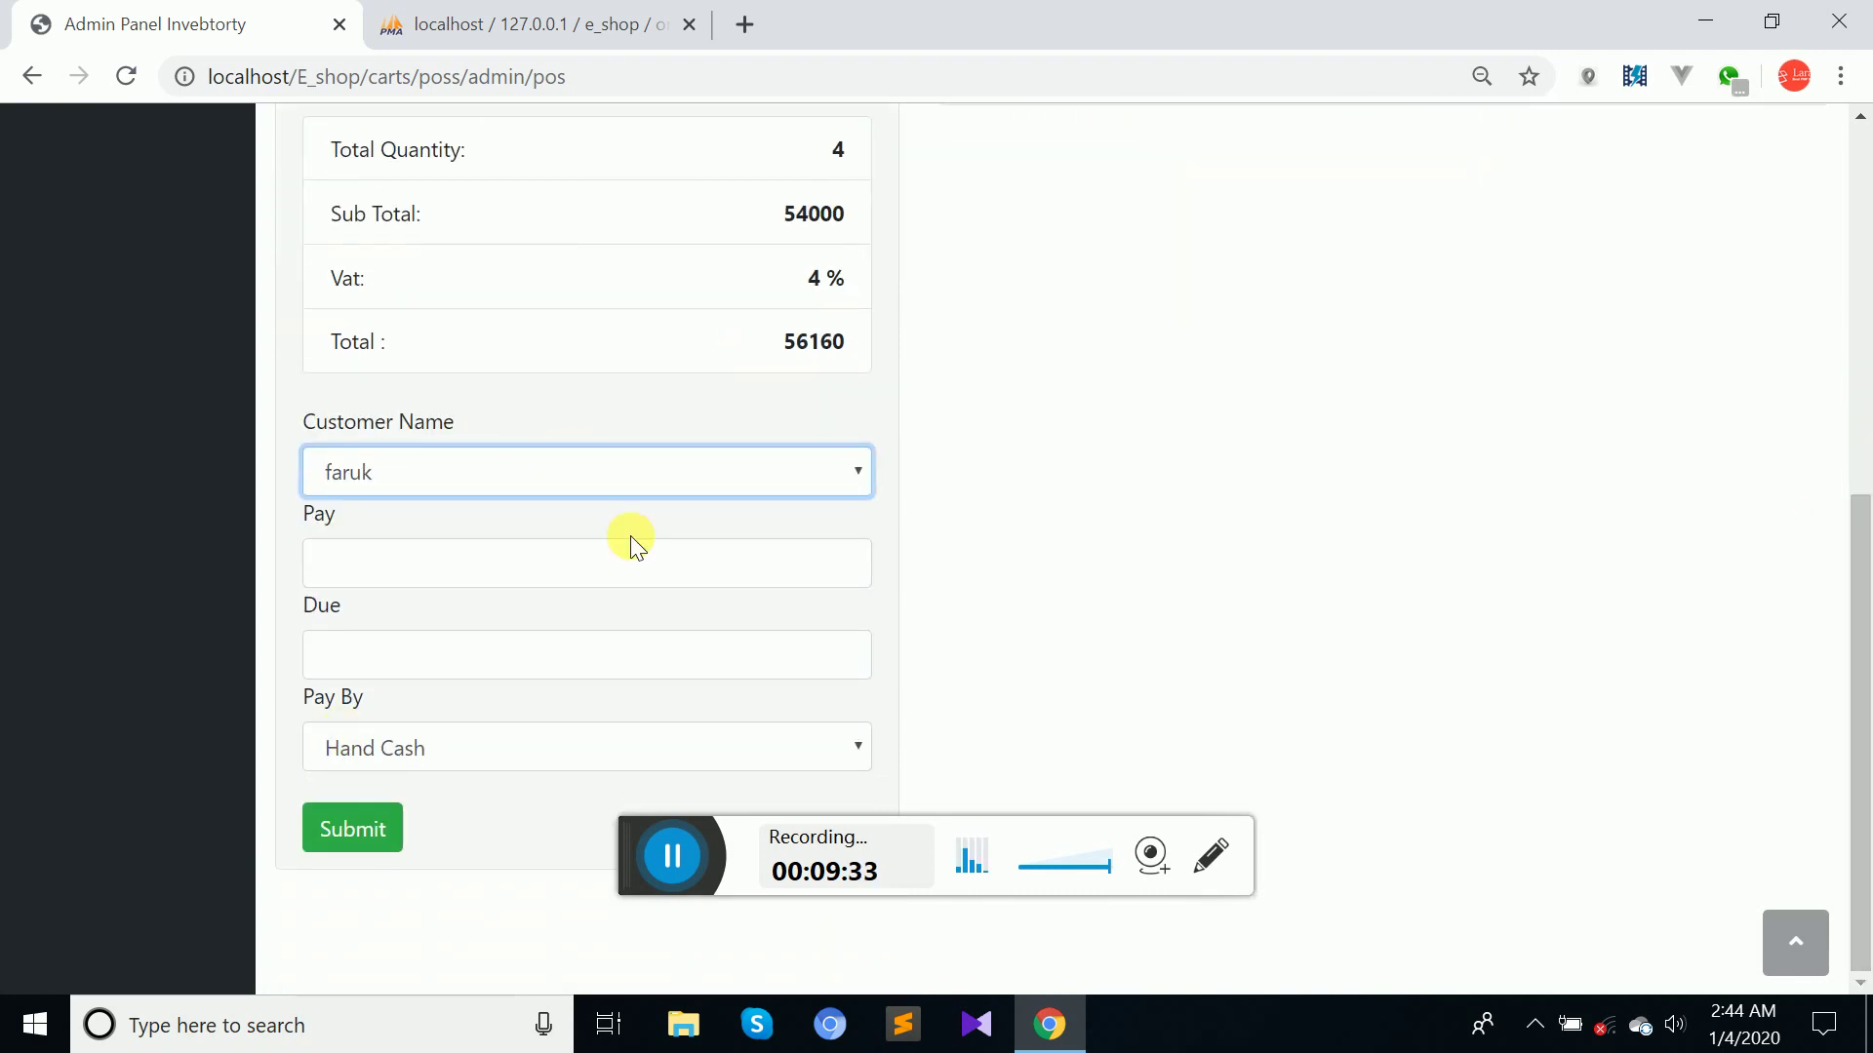
# Enter Pay 50000 and Due 6160, with Gift Card as the payment method.
pyautogui.click(592, 581)
pyautogui.write('50')
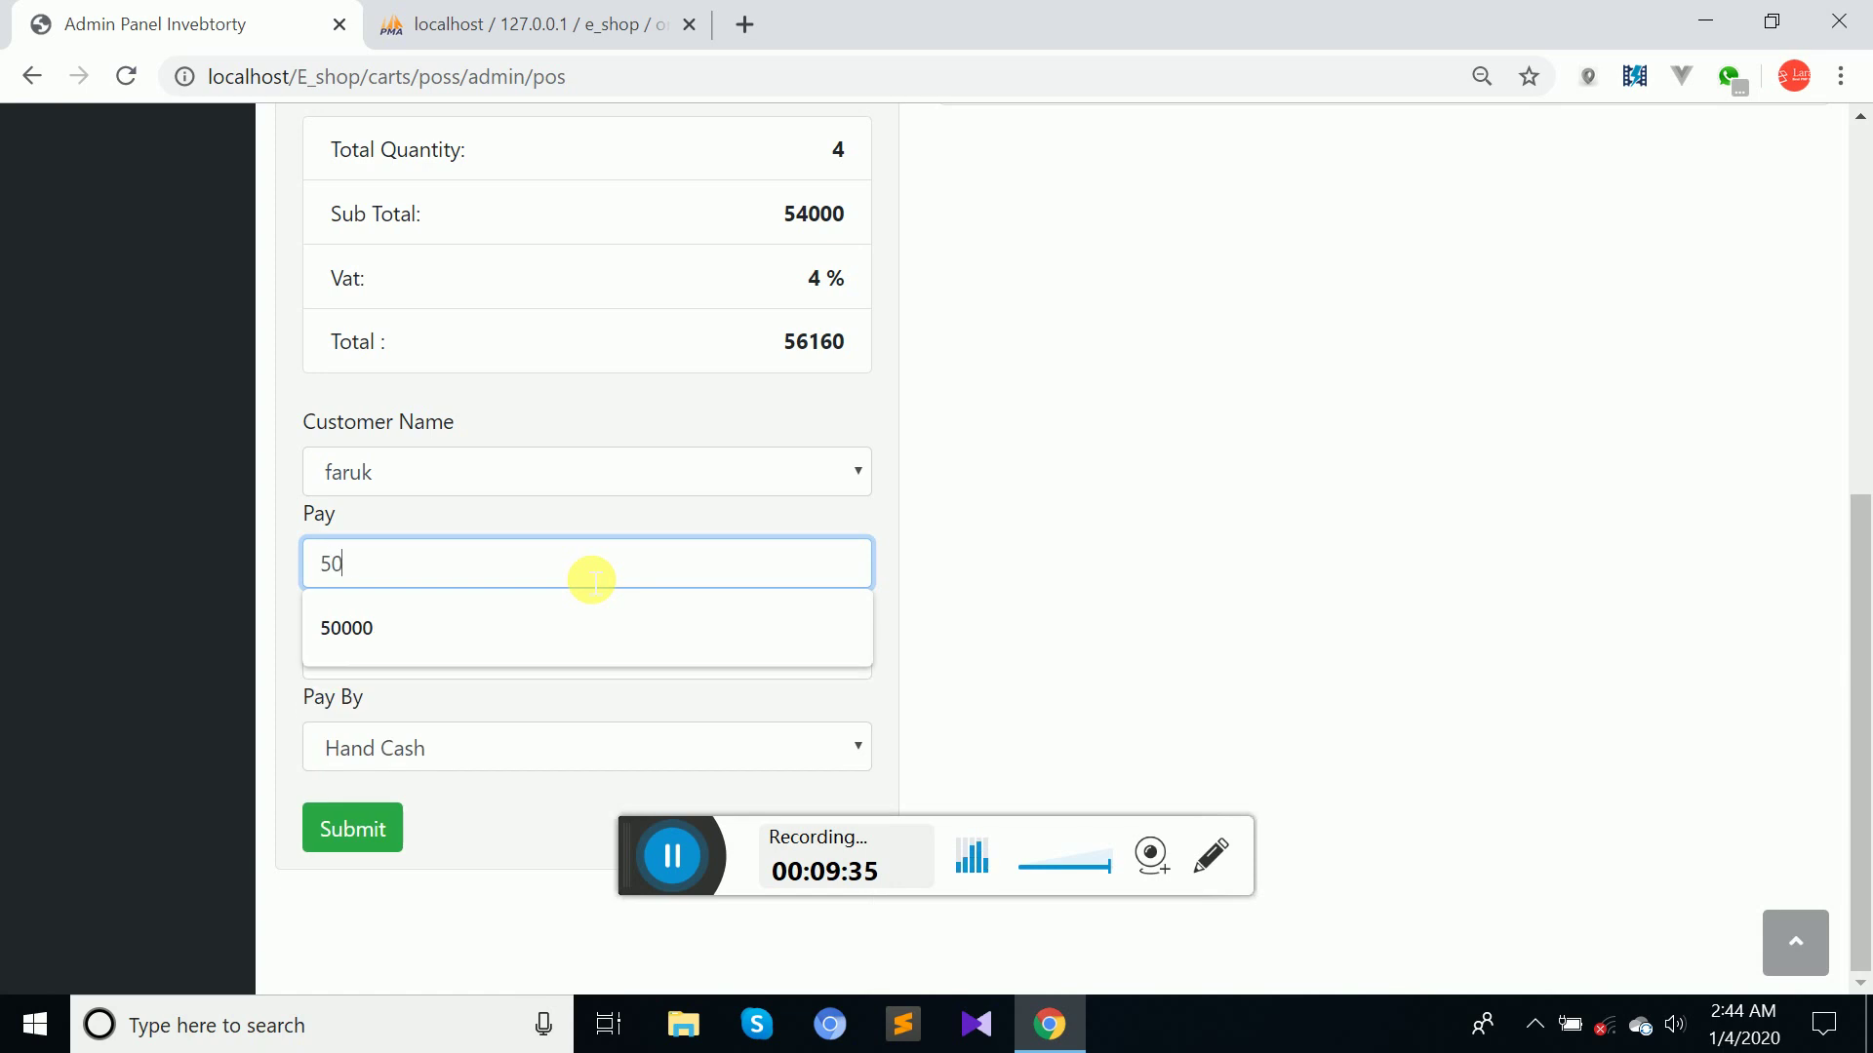
pyautogui.write('000')
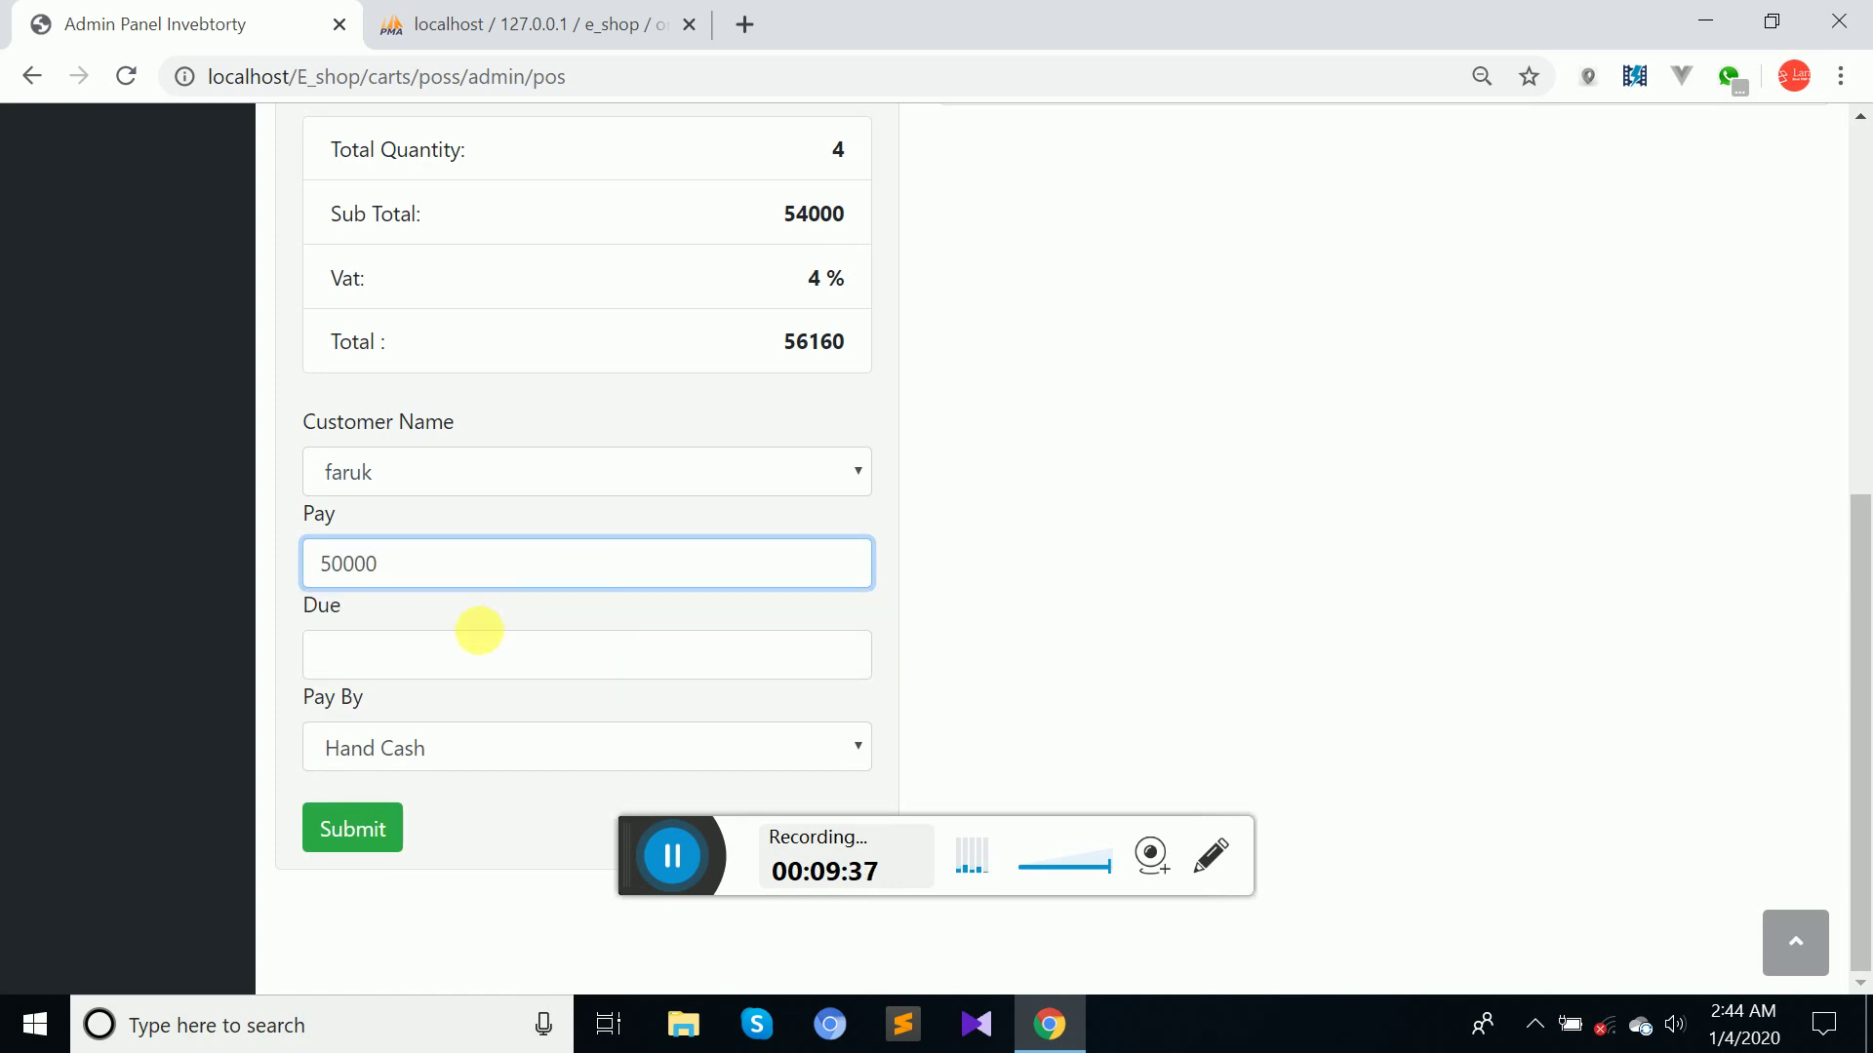
pyautogui.click(482, 653)
pyautogui.write('6160')
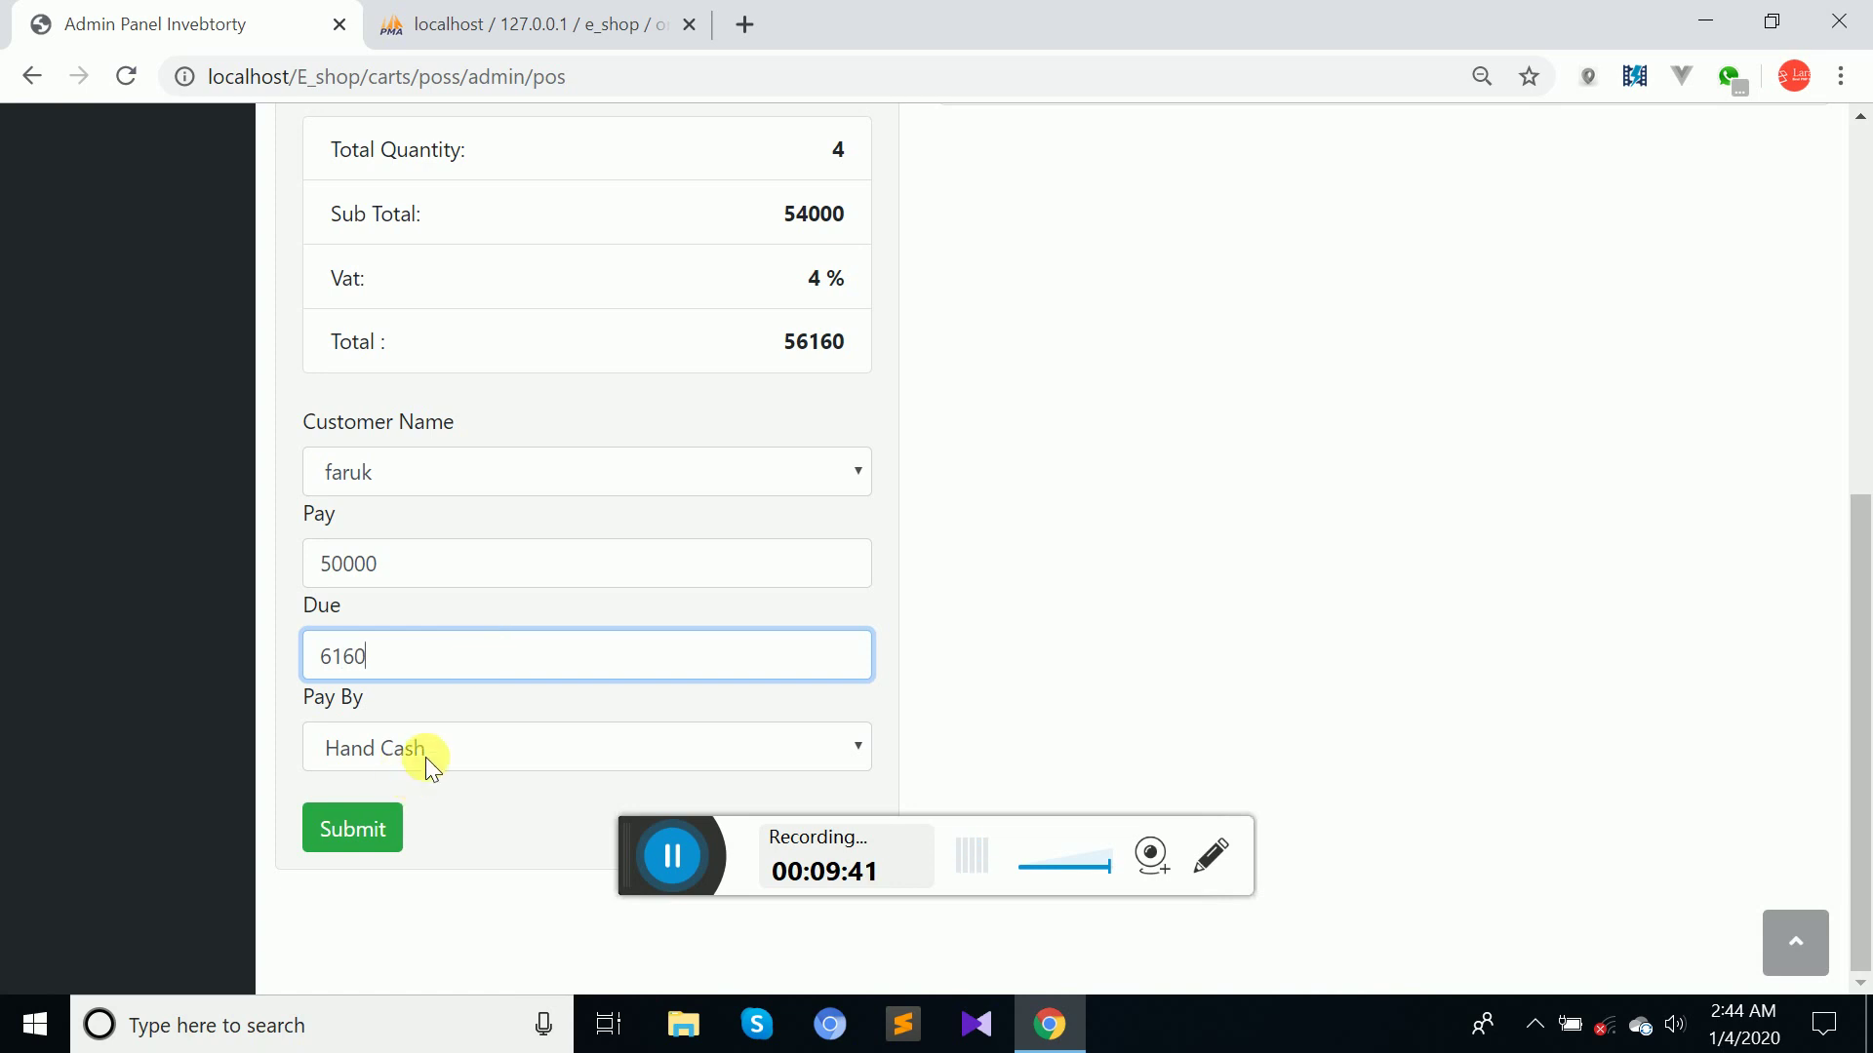
pyautogui.click(426, 757)
pyautogui.click(398, 846)
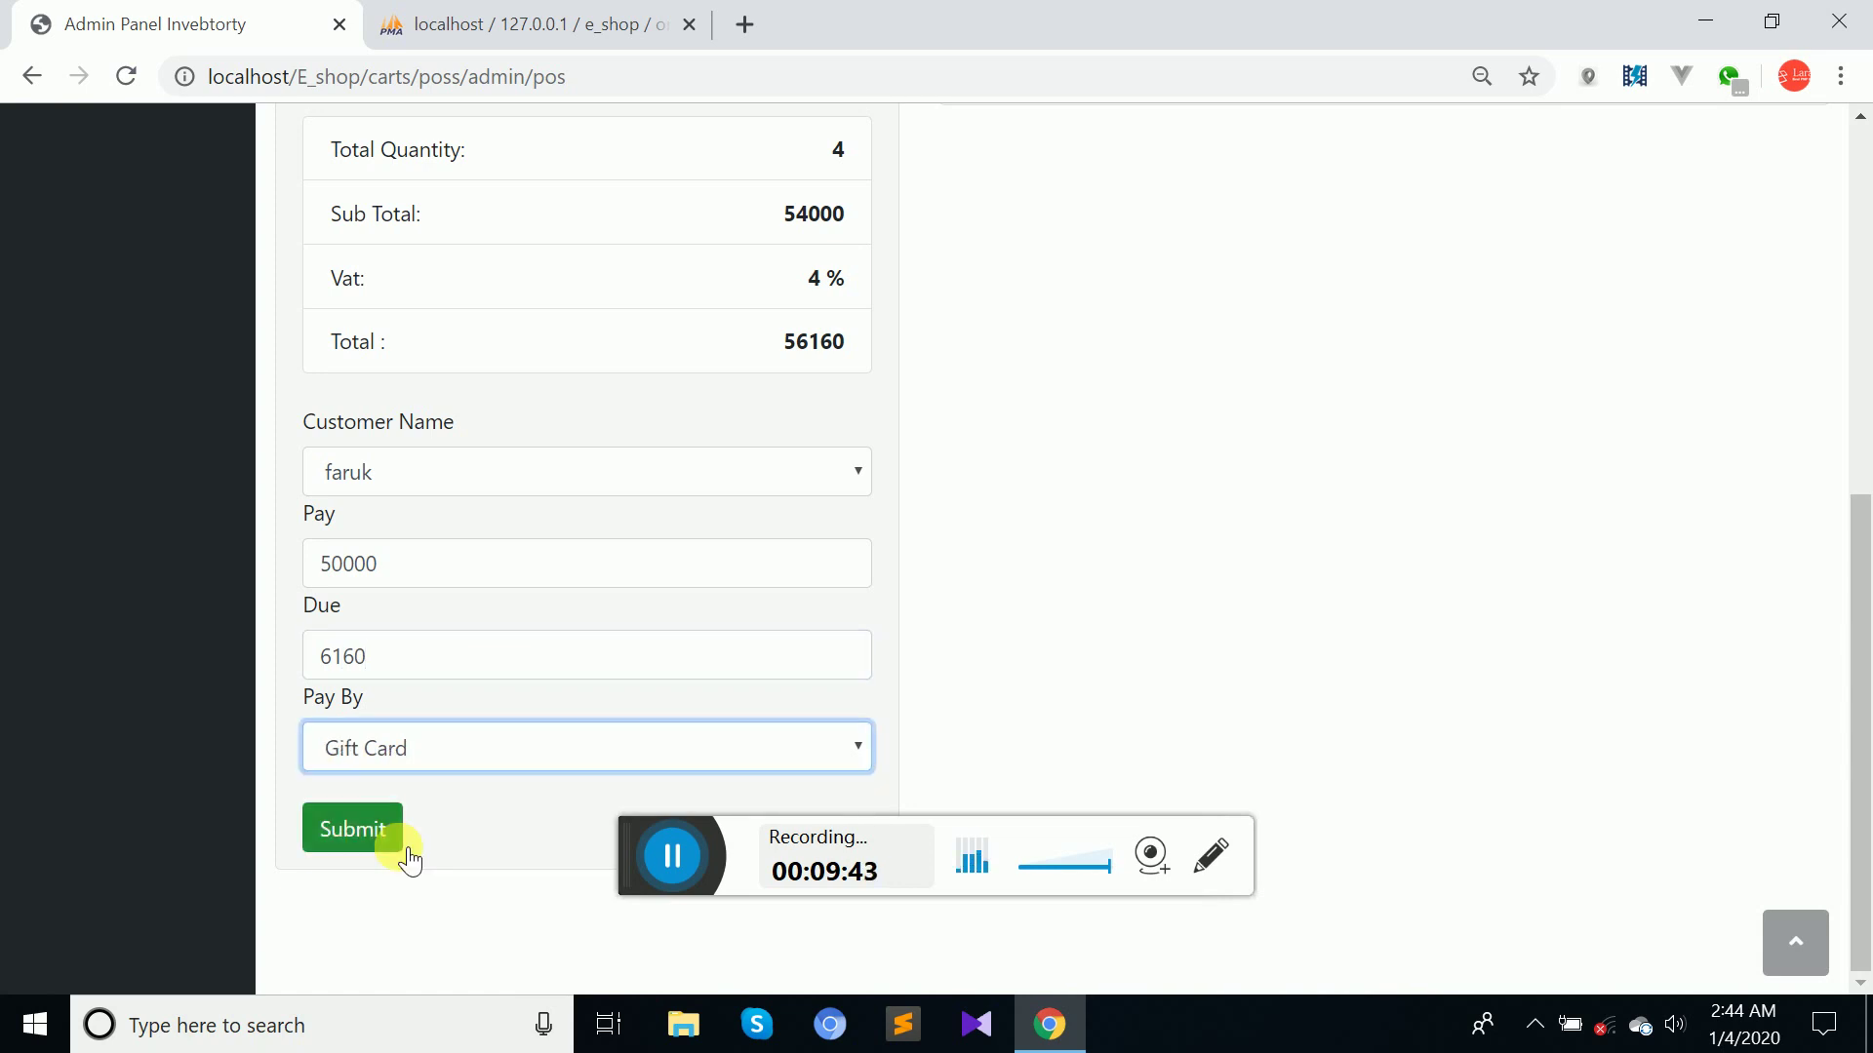
# Submit the four-item gift-card order.
pyautogui.moveTo(1863, 659); pyautogui.dragTo(1863, 405)
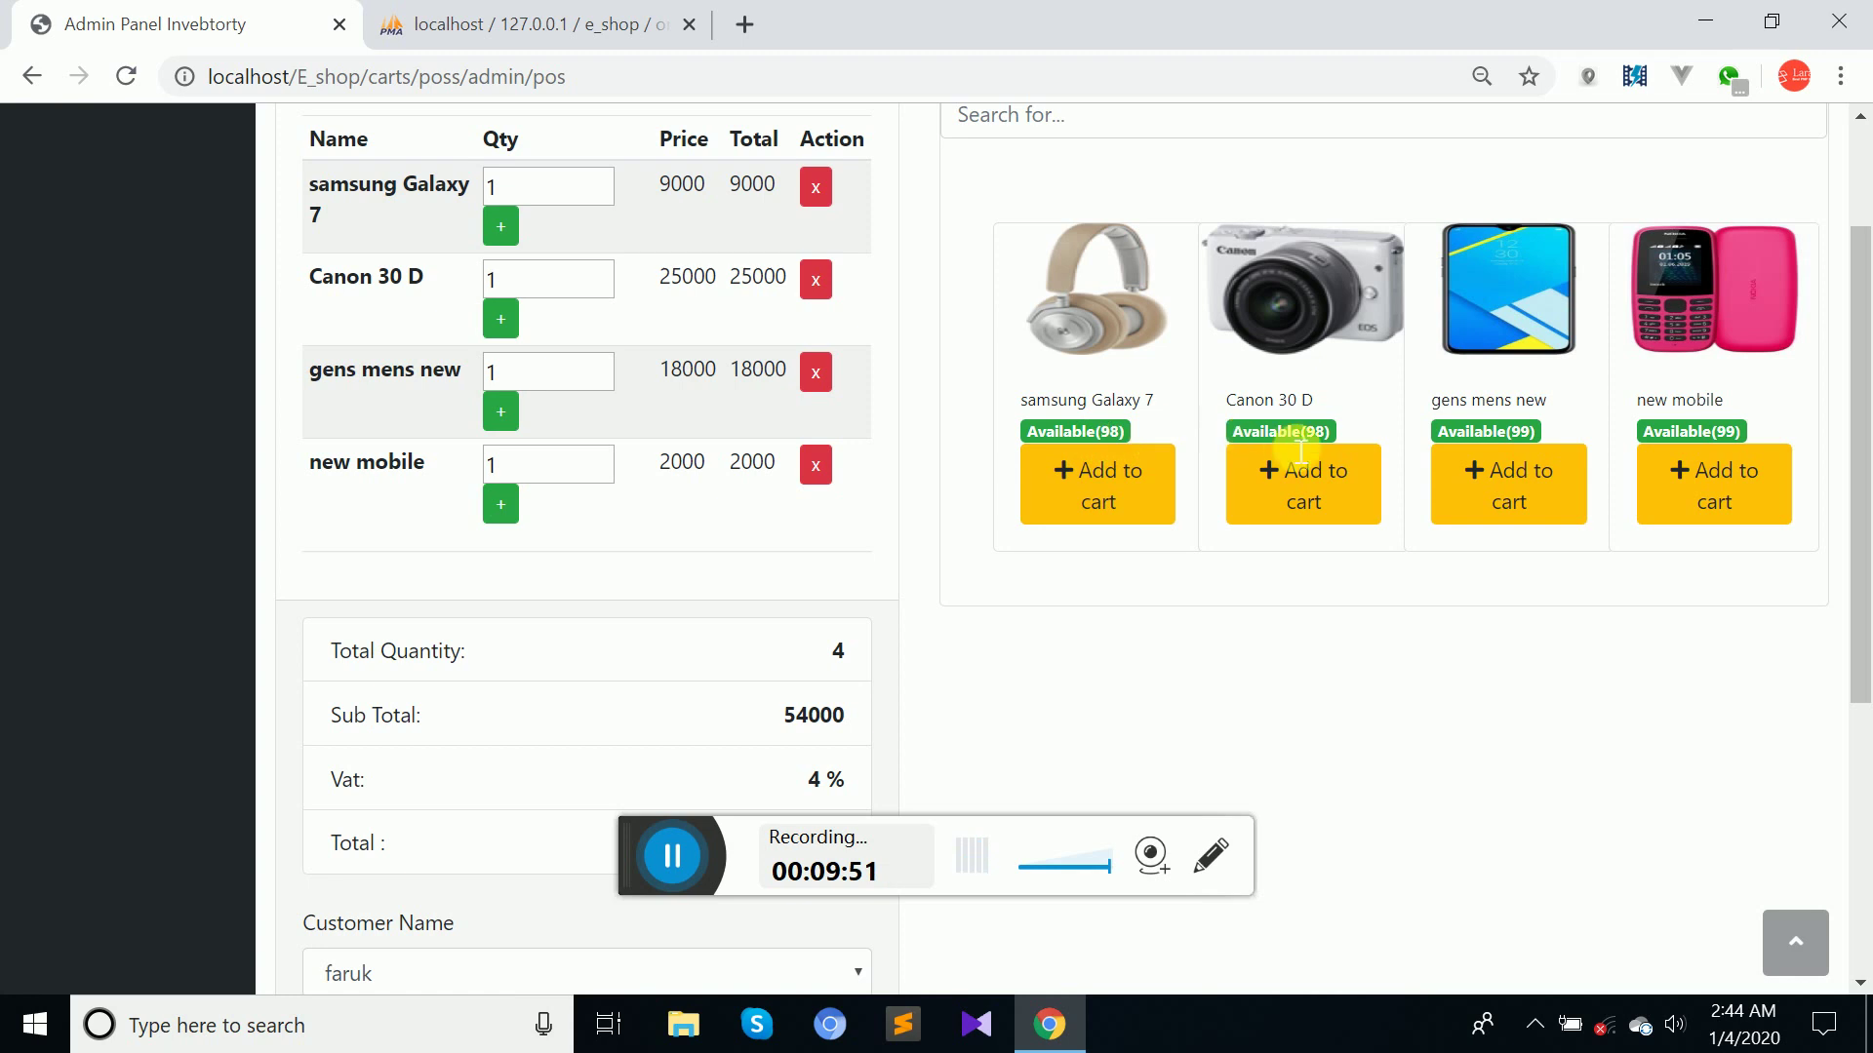
pyautogui.moveTo(1860, 477); pyautogui.dragTo(1863, 595)
pyautogui.scroll(-1, 1863, 595)
pyautogui.scroll(-2, 1863, 498)
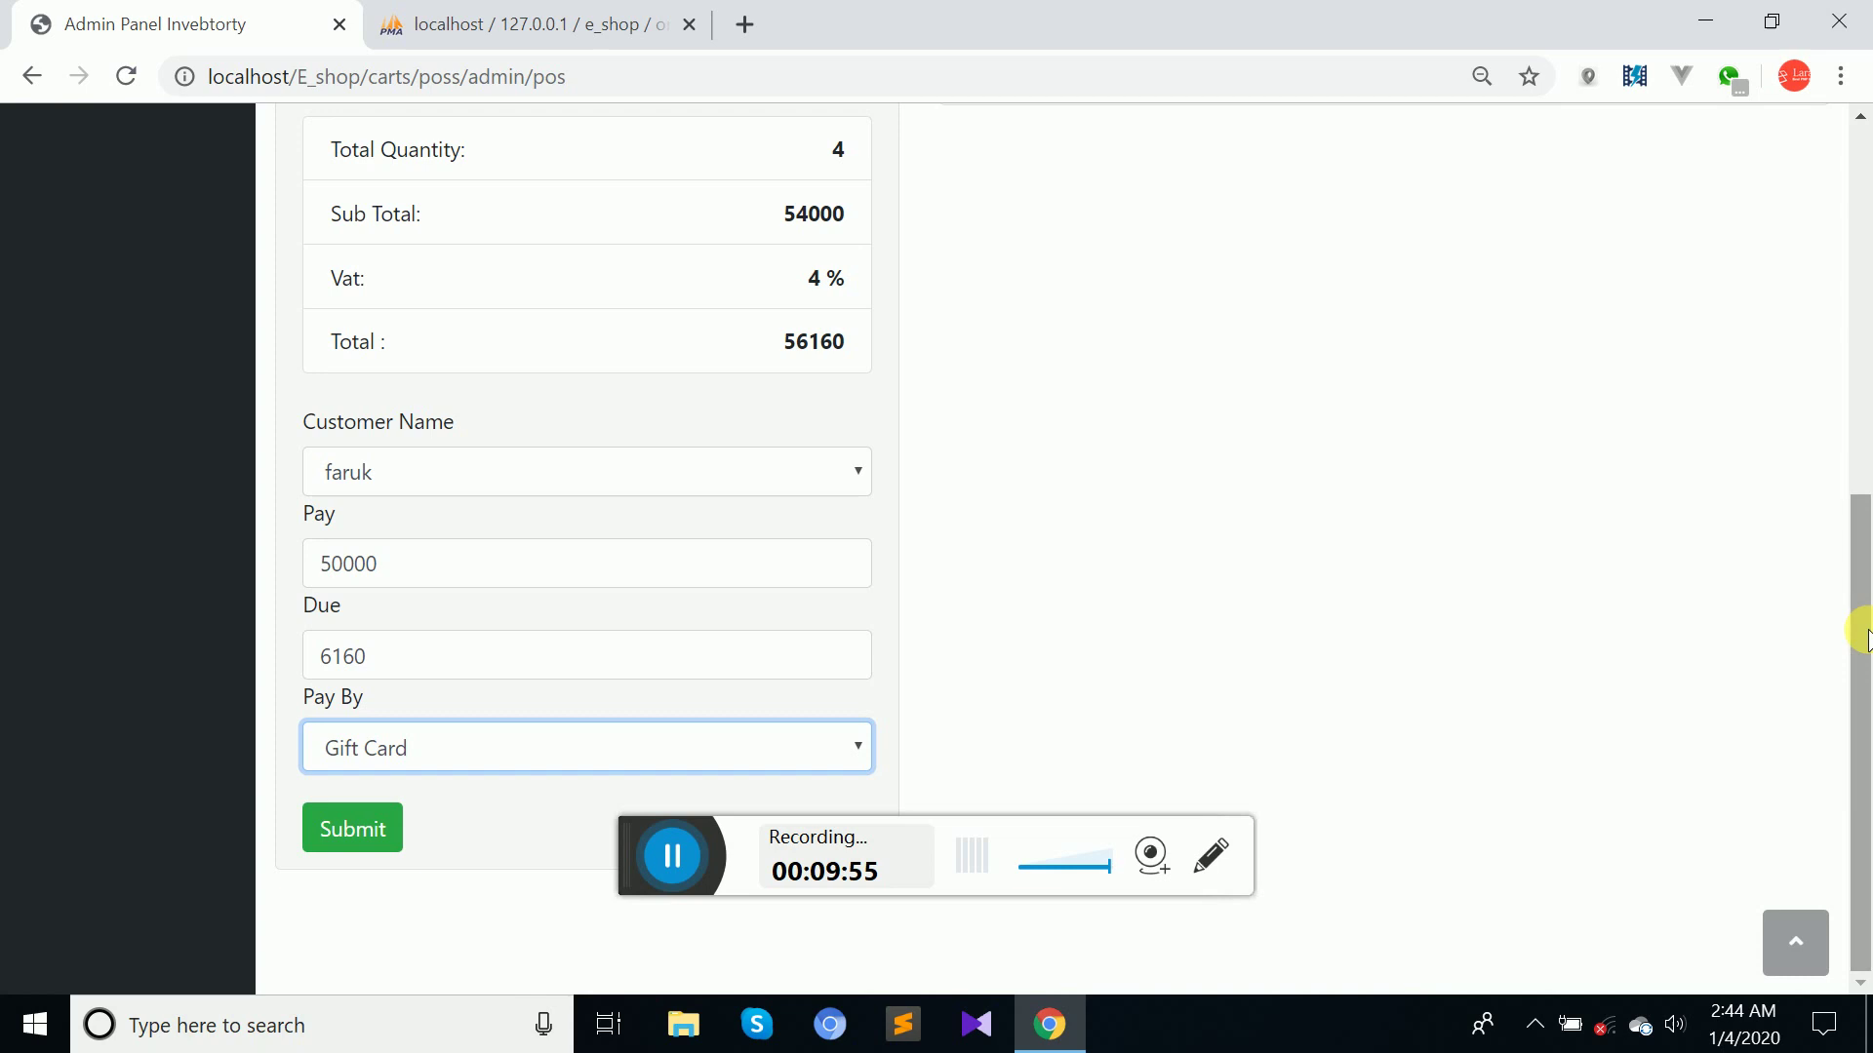
pyautogui.click(361, 827)
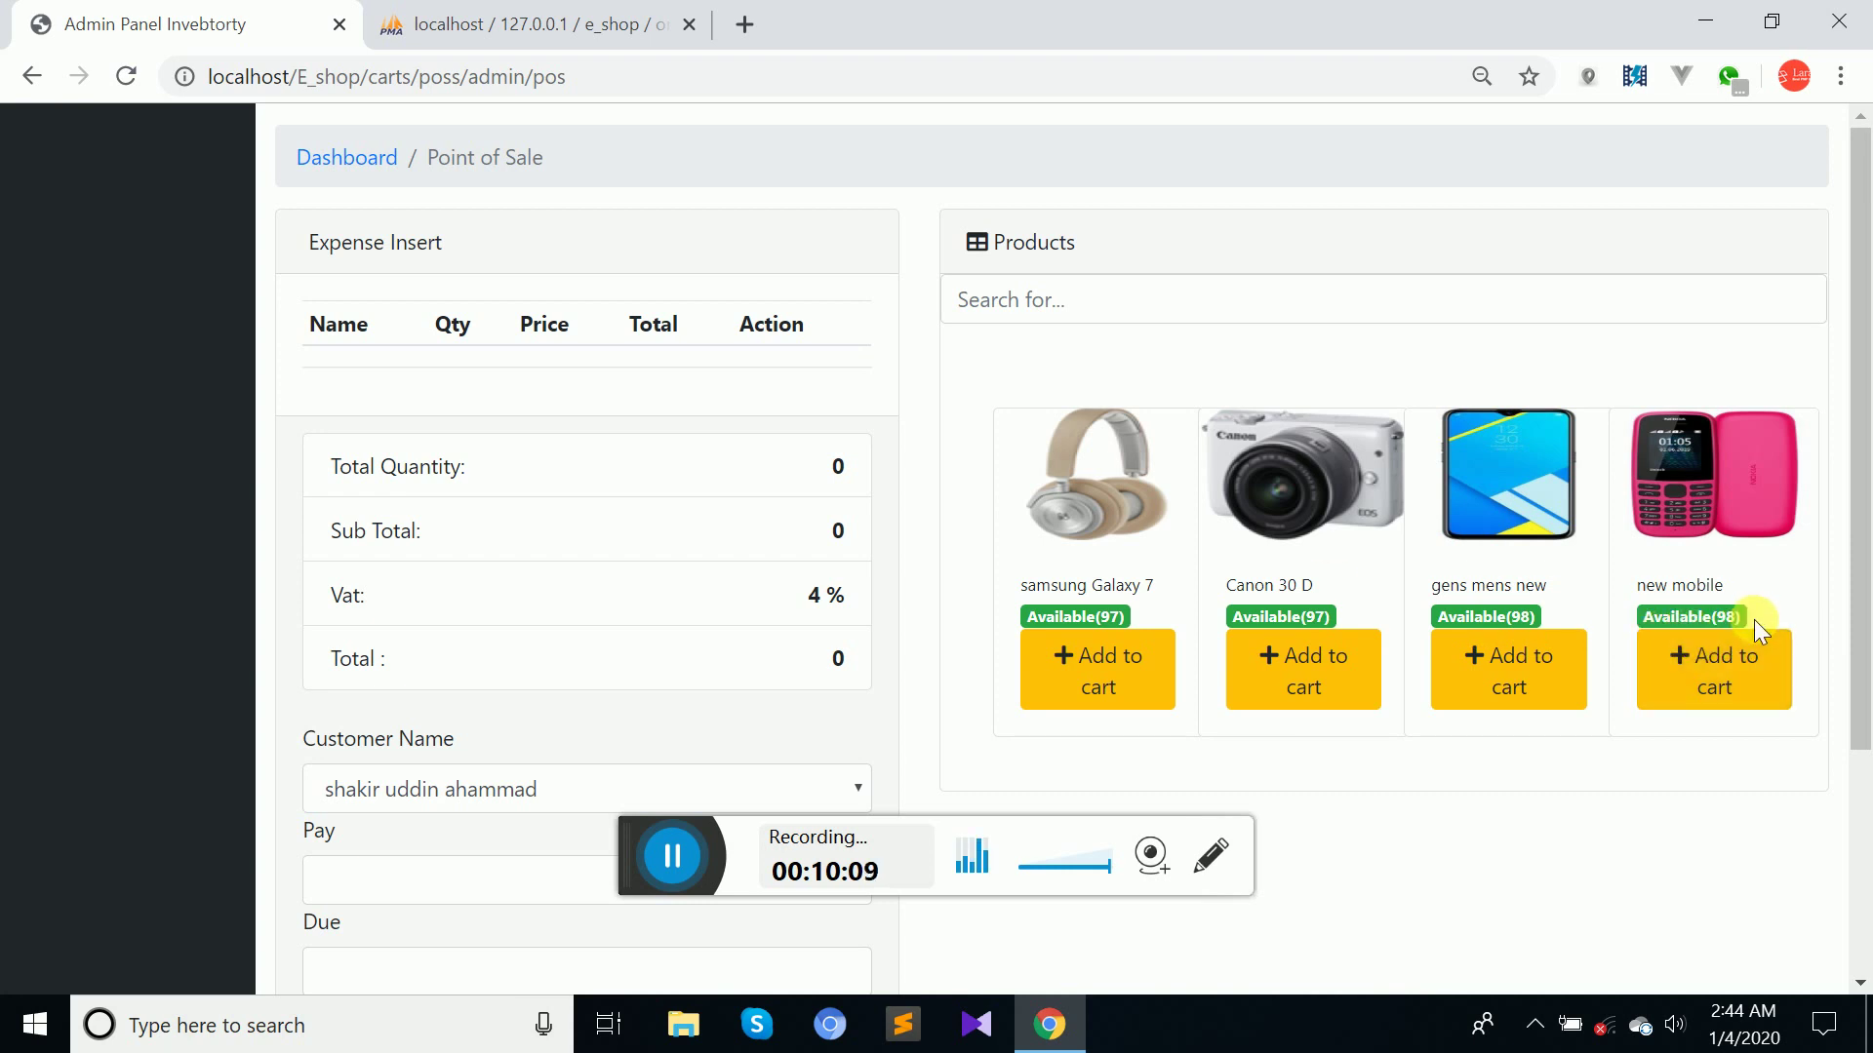
# Note the stock dropped to 97, return to the dashboard and expand the Order menu.
pyautogui.click(1073, 683)
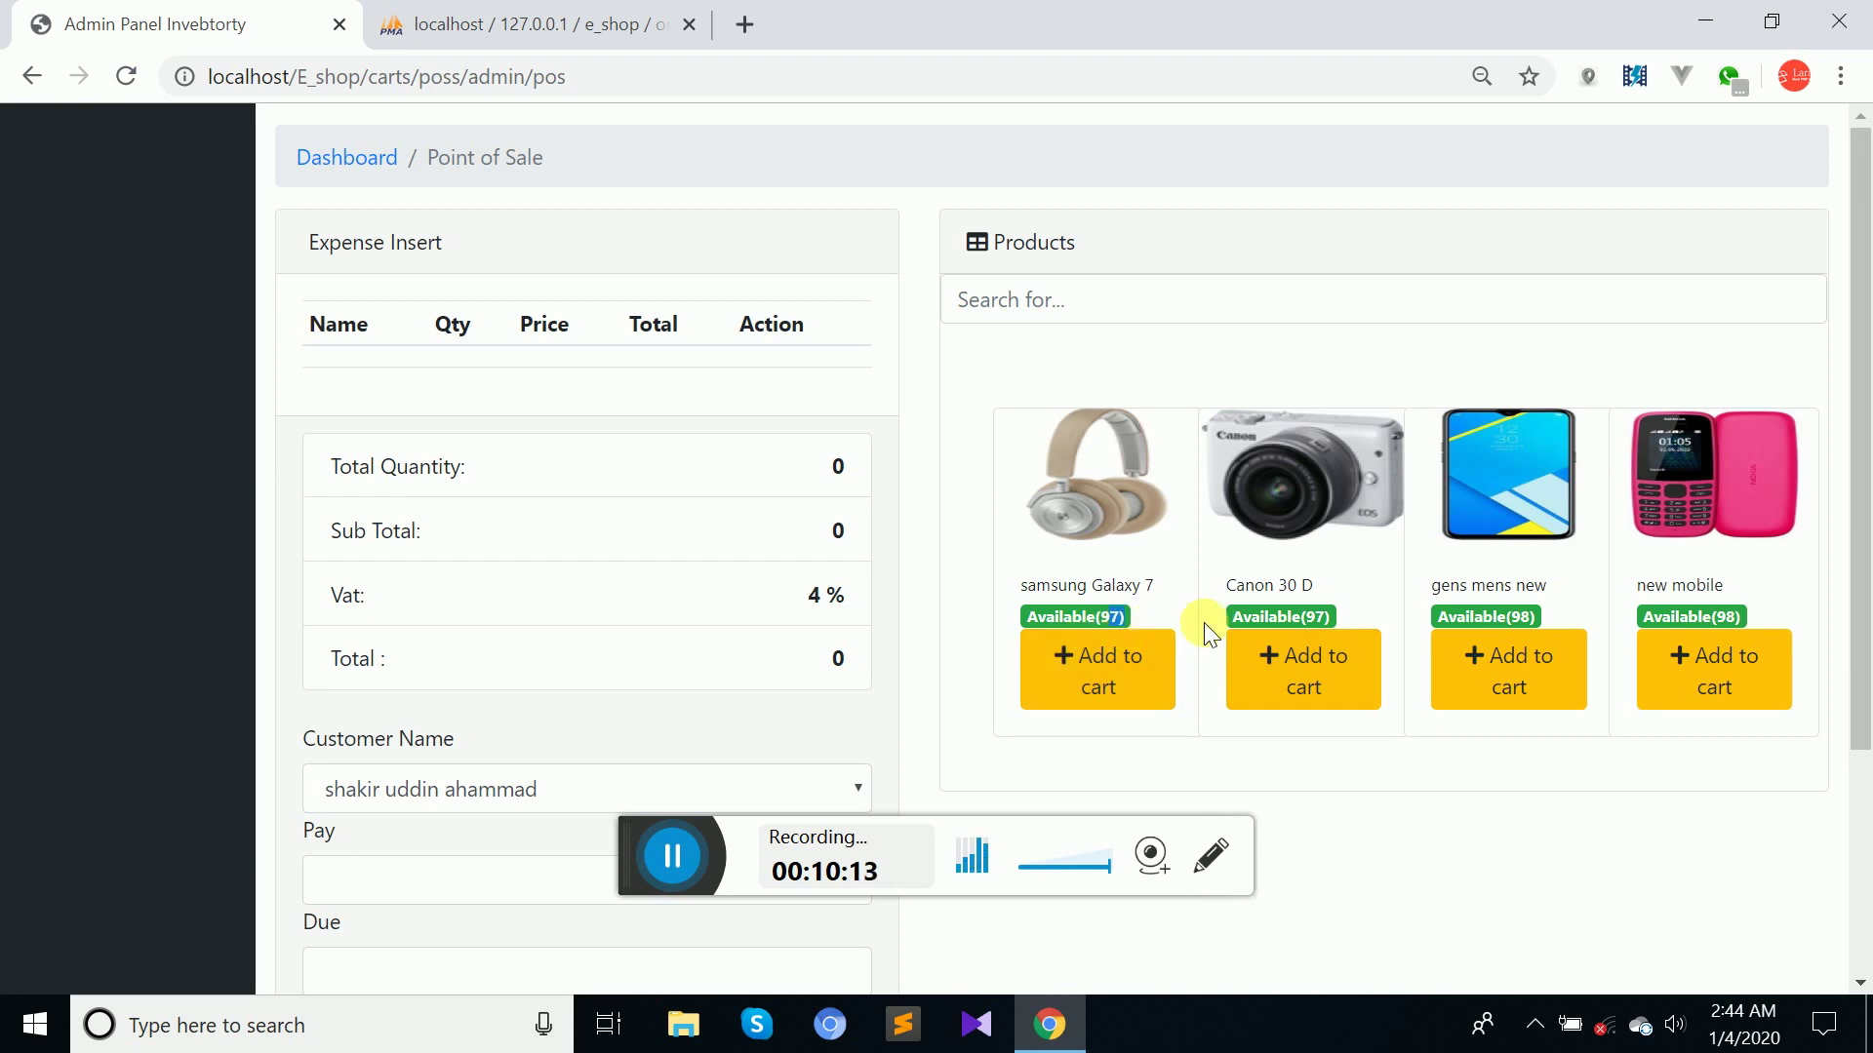
pyautogui.doubleClick(1316, 616)
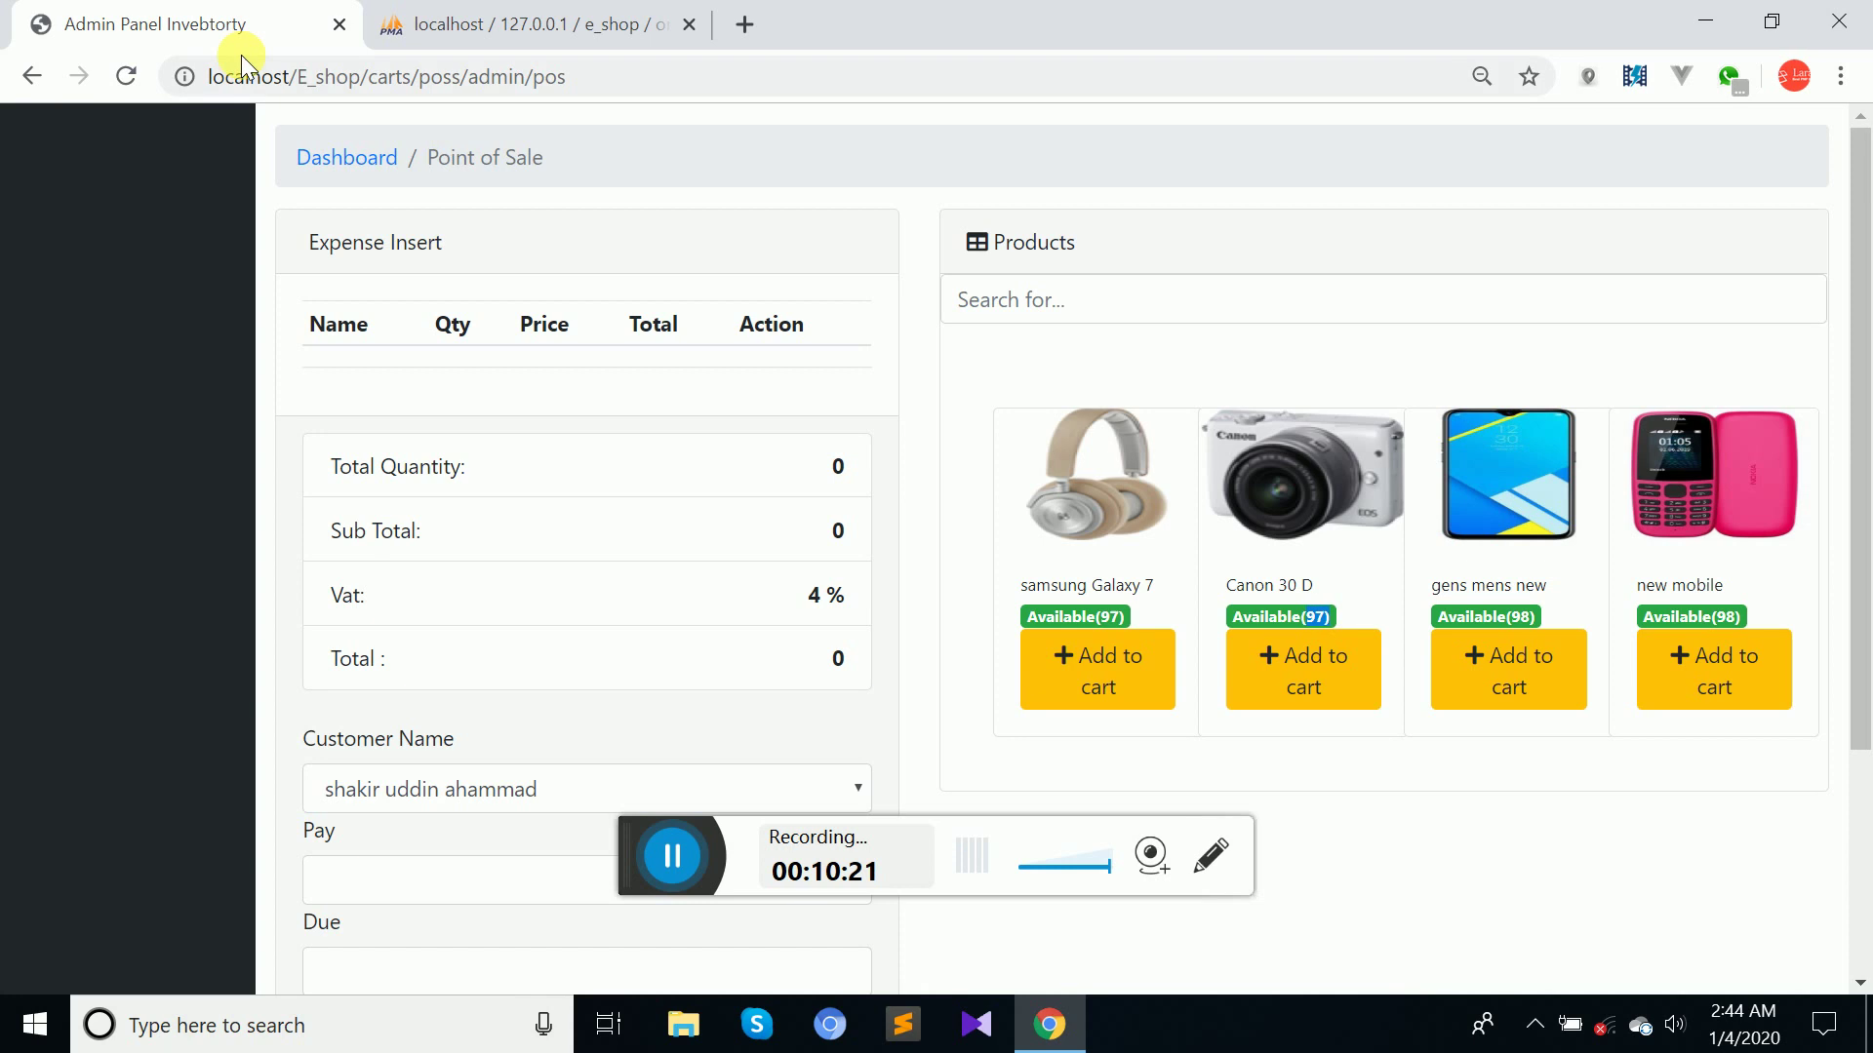
pyautogui.click(326, 168)
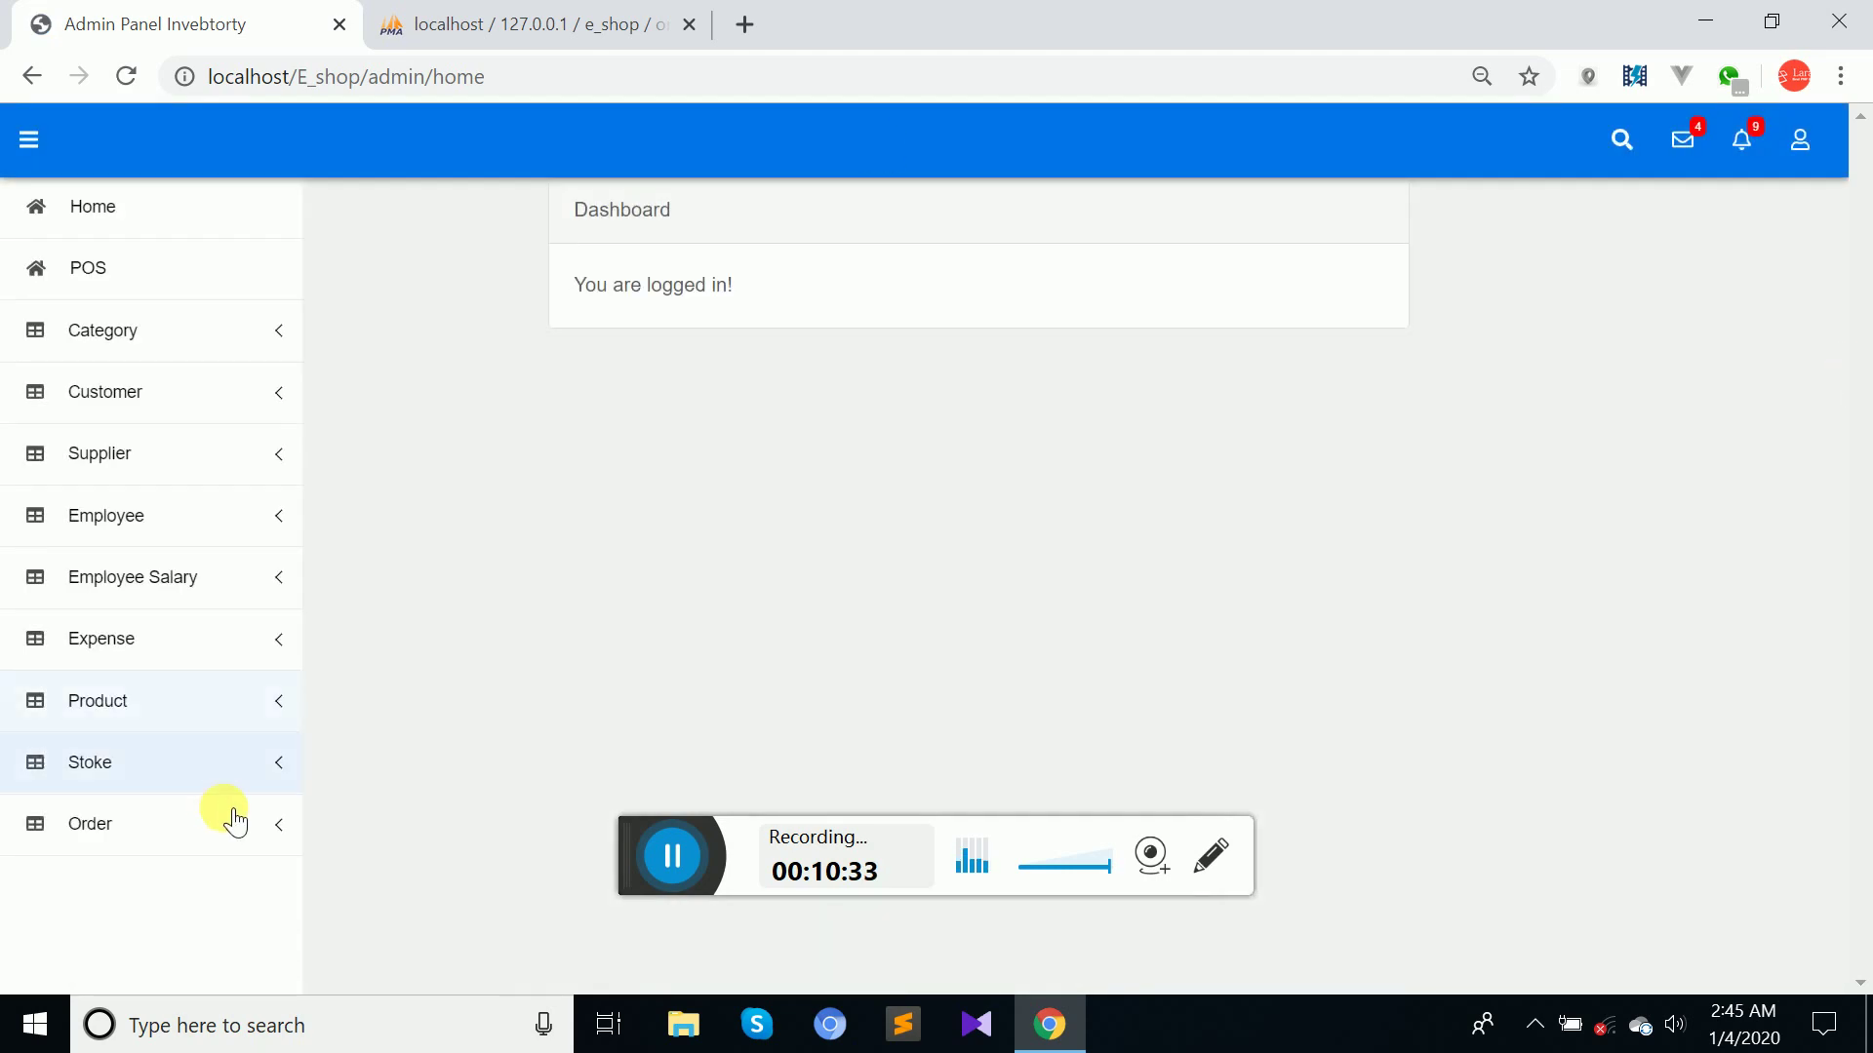
pyautogui.click(225, 814)
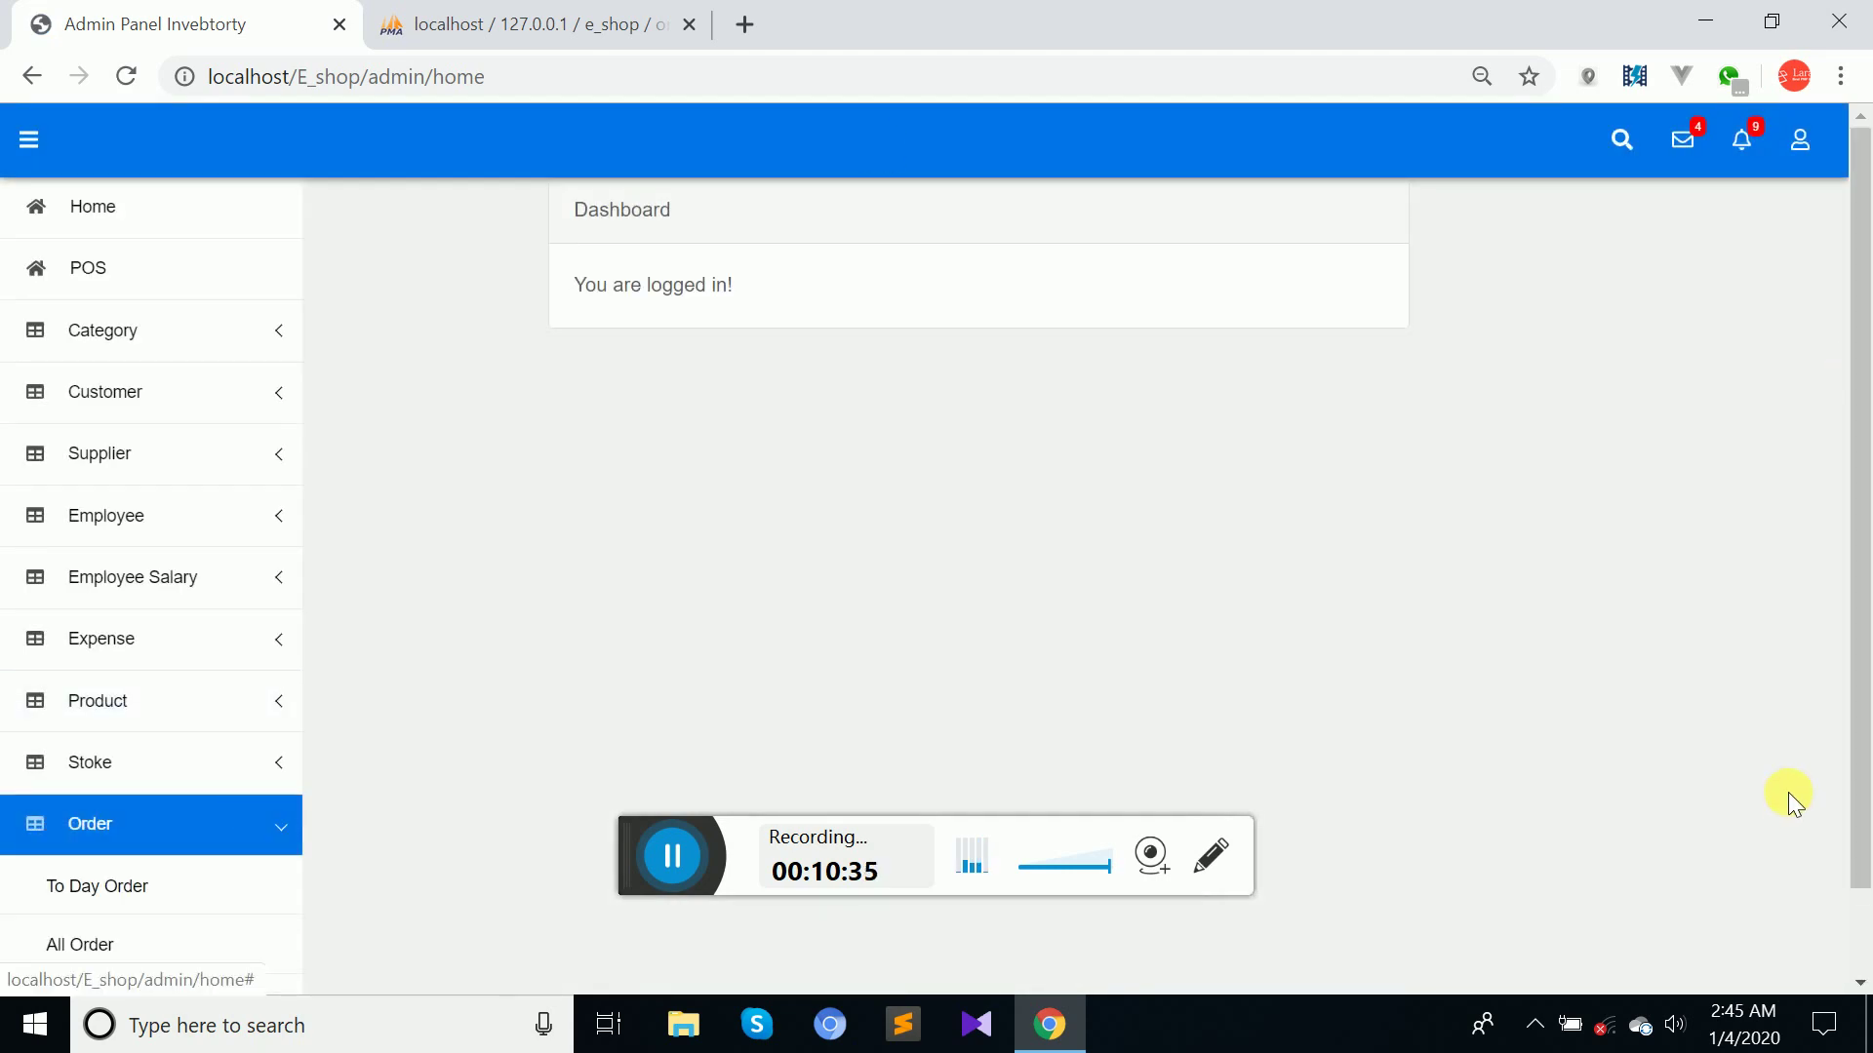
pyautogui.moveTo(1856, 708); pyautogui.dragTo(1856, 852)
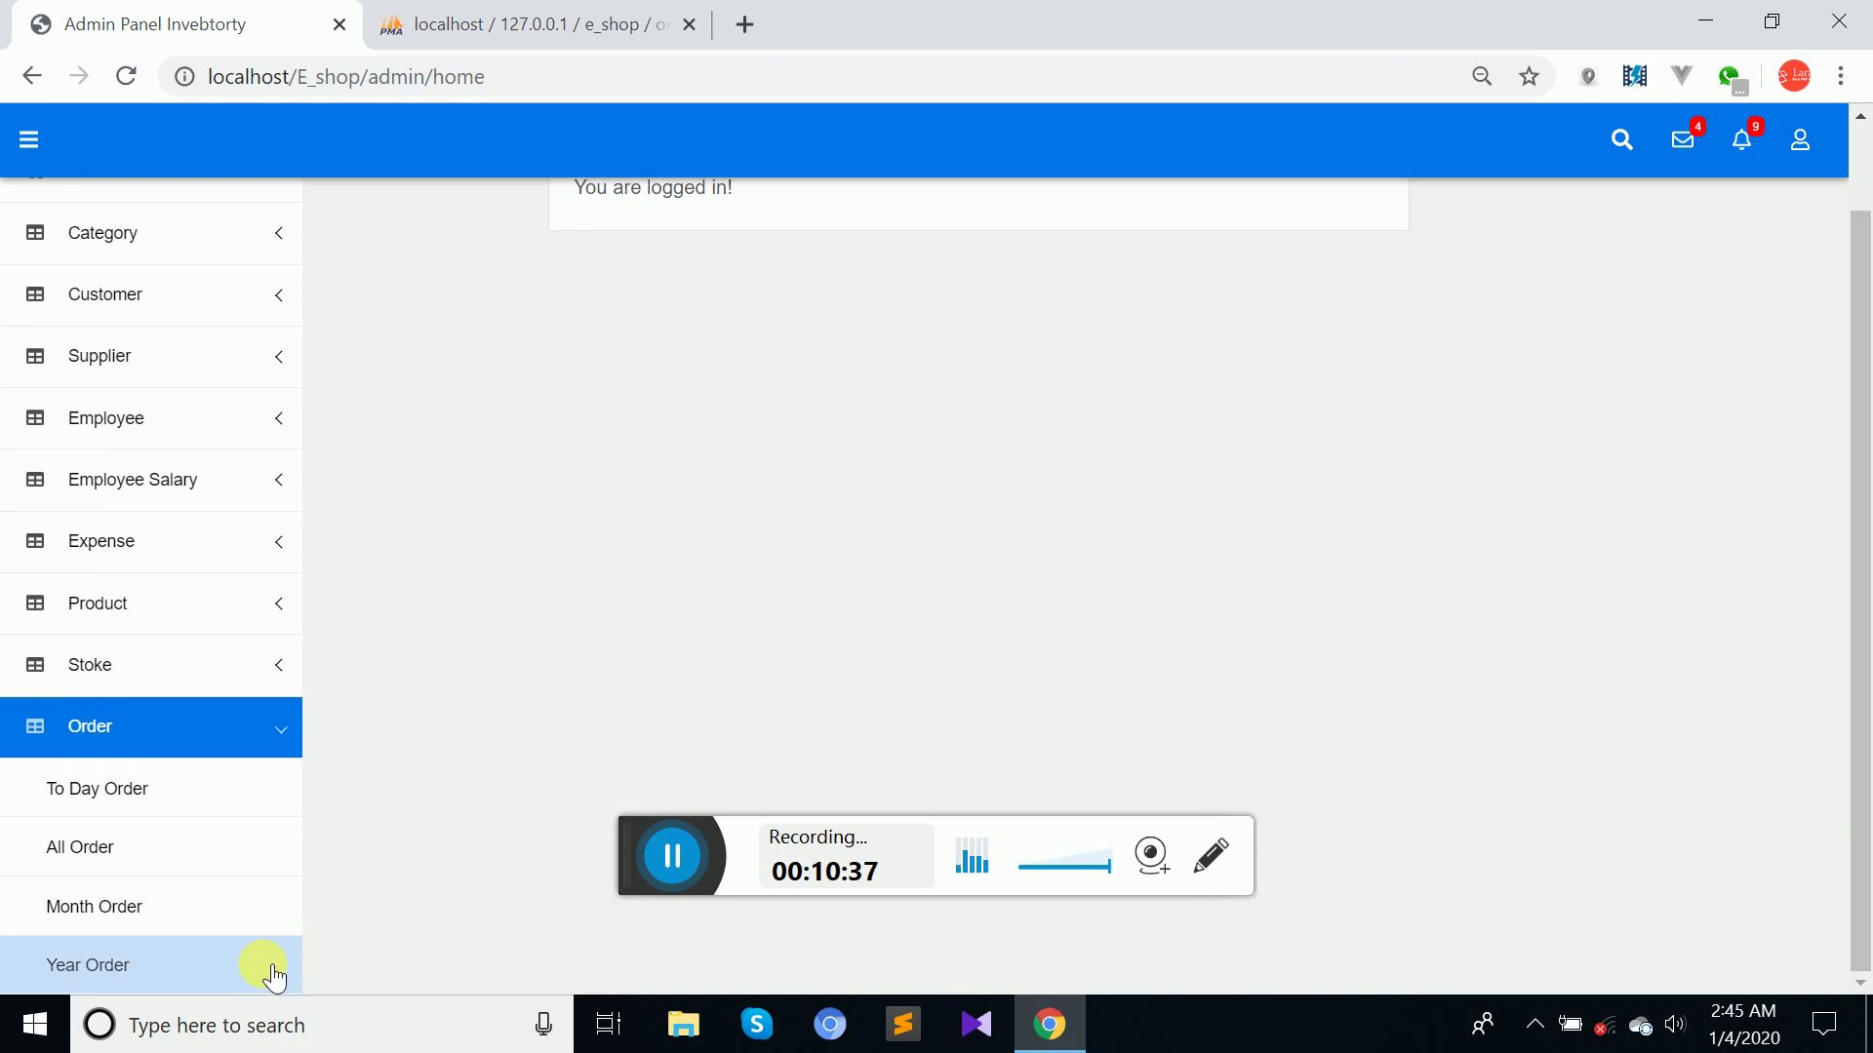
# Show All Order, listing four orders including the 56160 Gift sale with 6160 due.
pyautogui.click(129, 854)
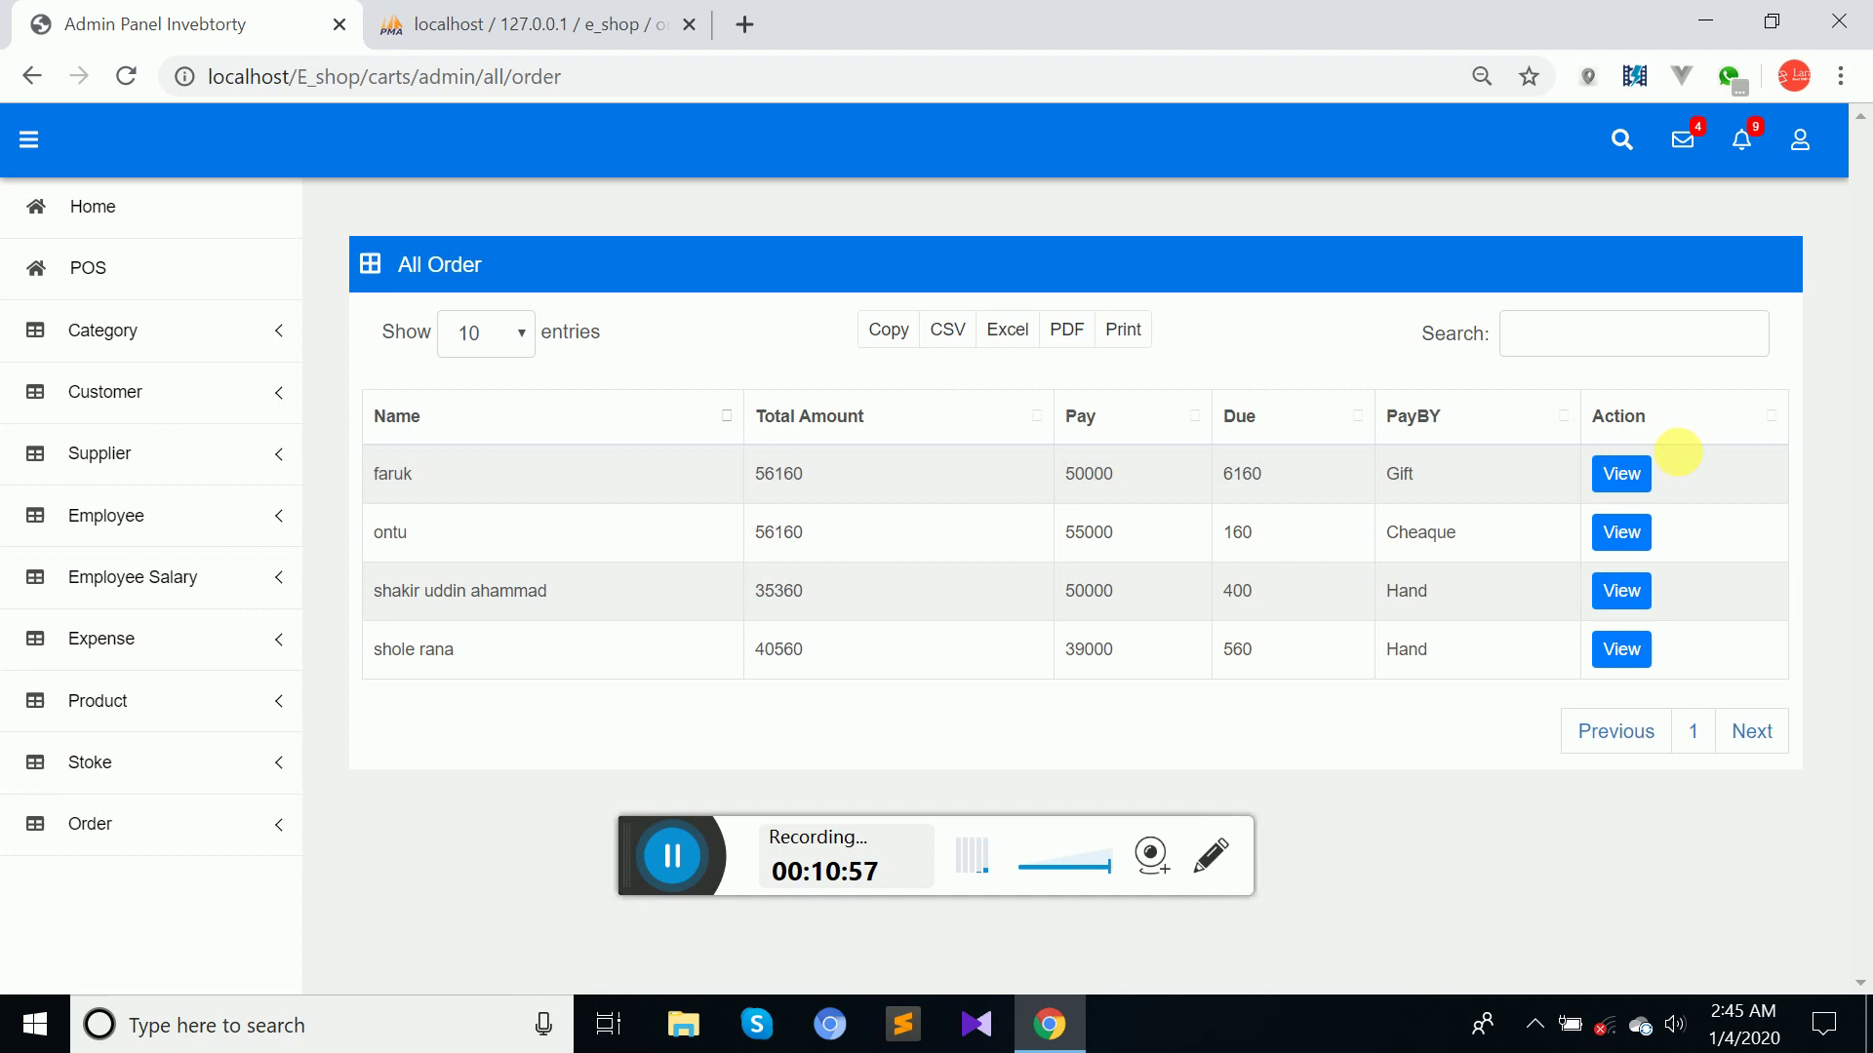
# Open the 56160 order's details and highlight the customer's phone, address and order date.
pyautogui.click(1622, 478)
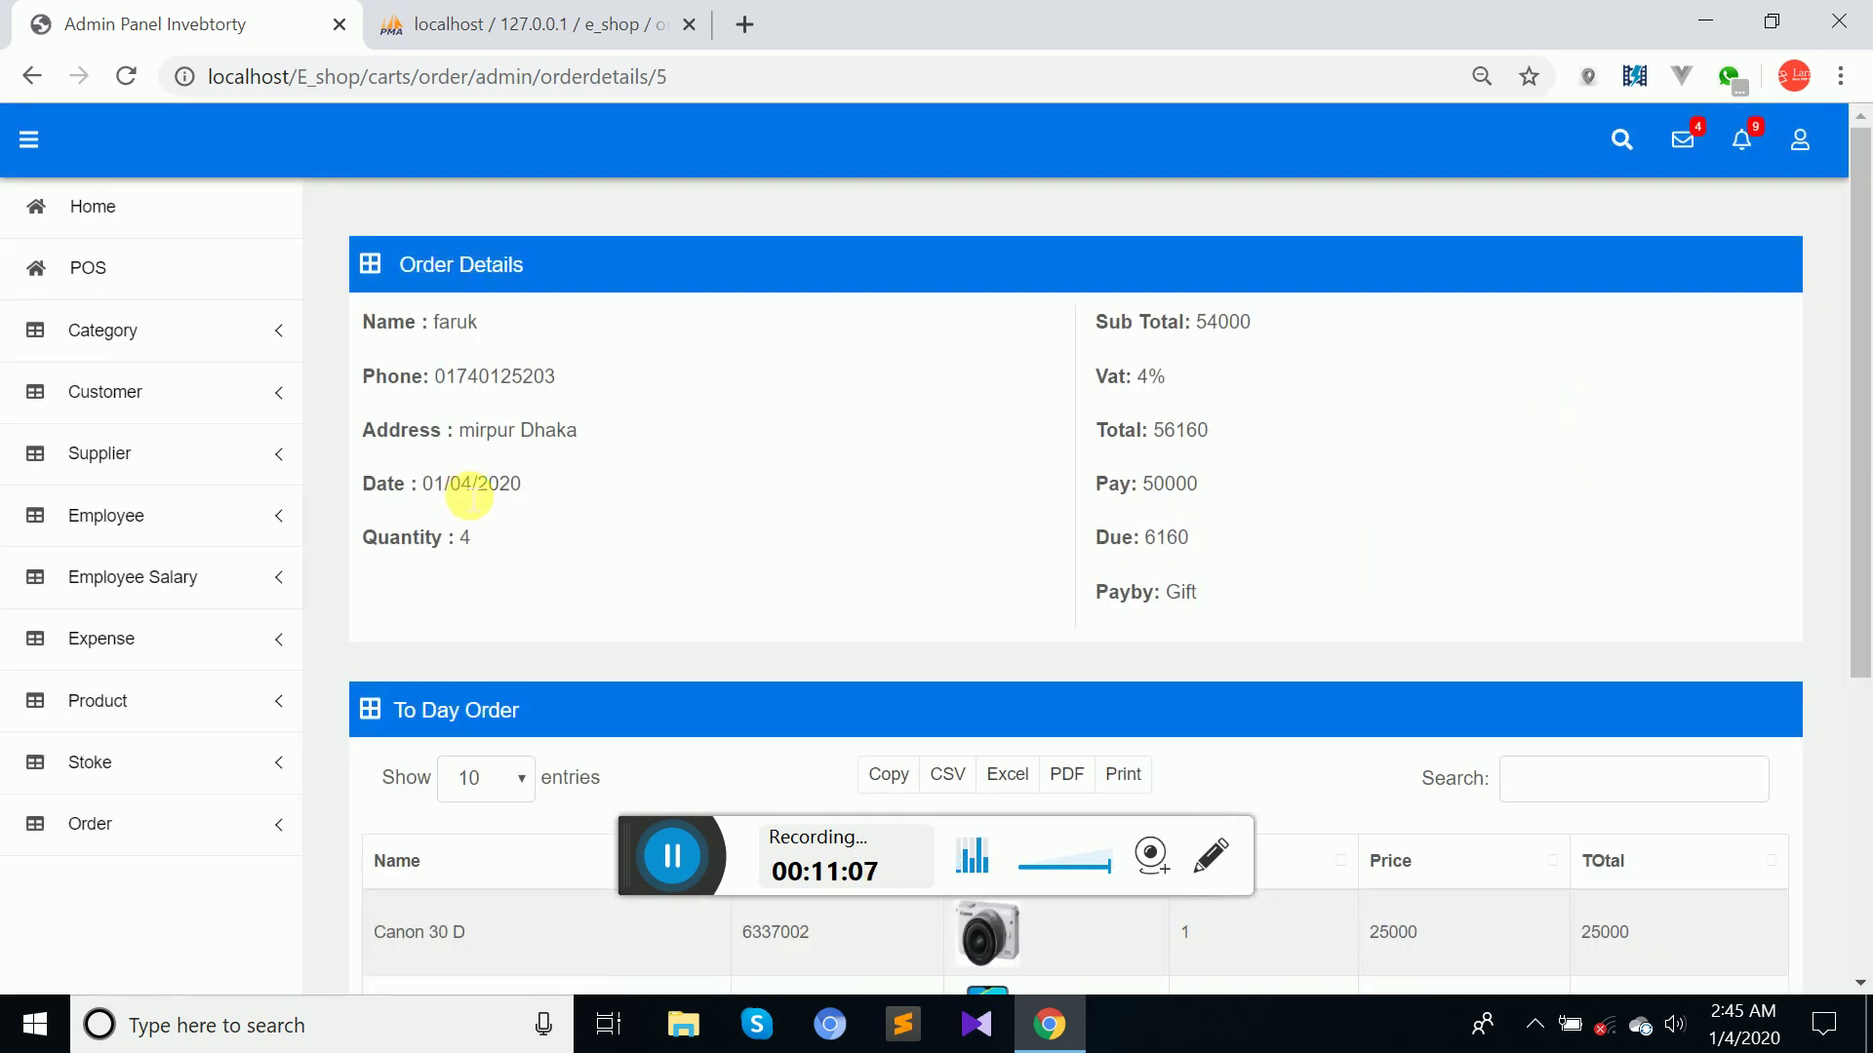
pyautogui.moveTo(469, 379); pyautogui.dragTo(598, 403)
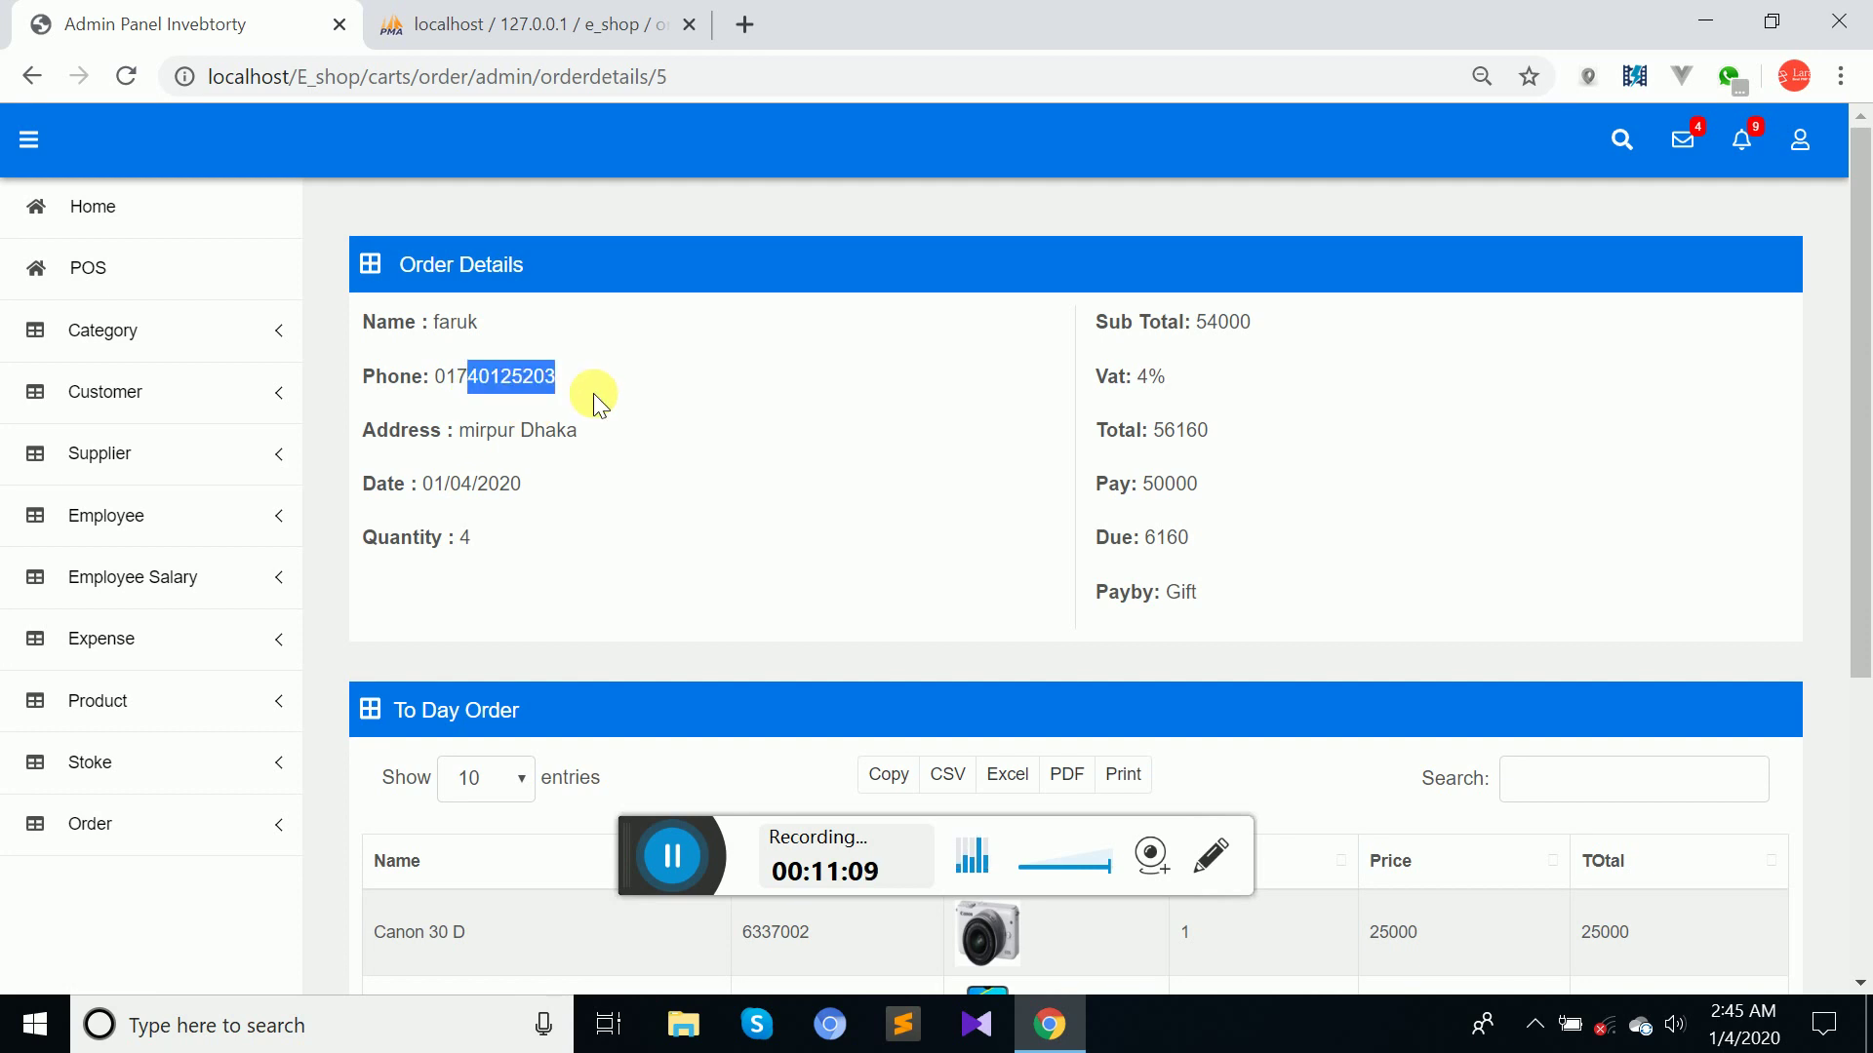
pyautogui.moveTo(467, 439); pyautogui.dragTo(661, 414)
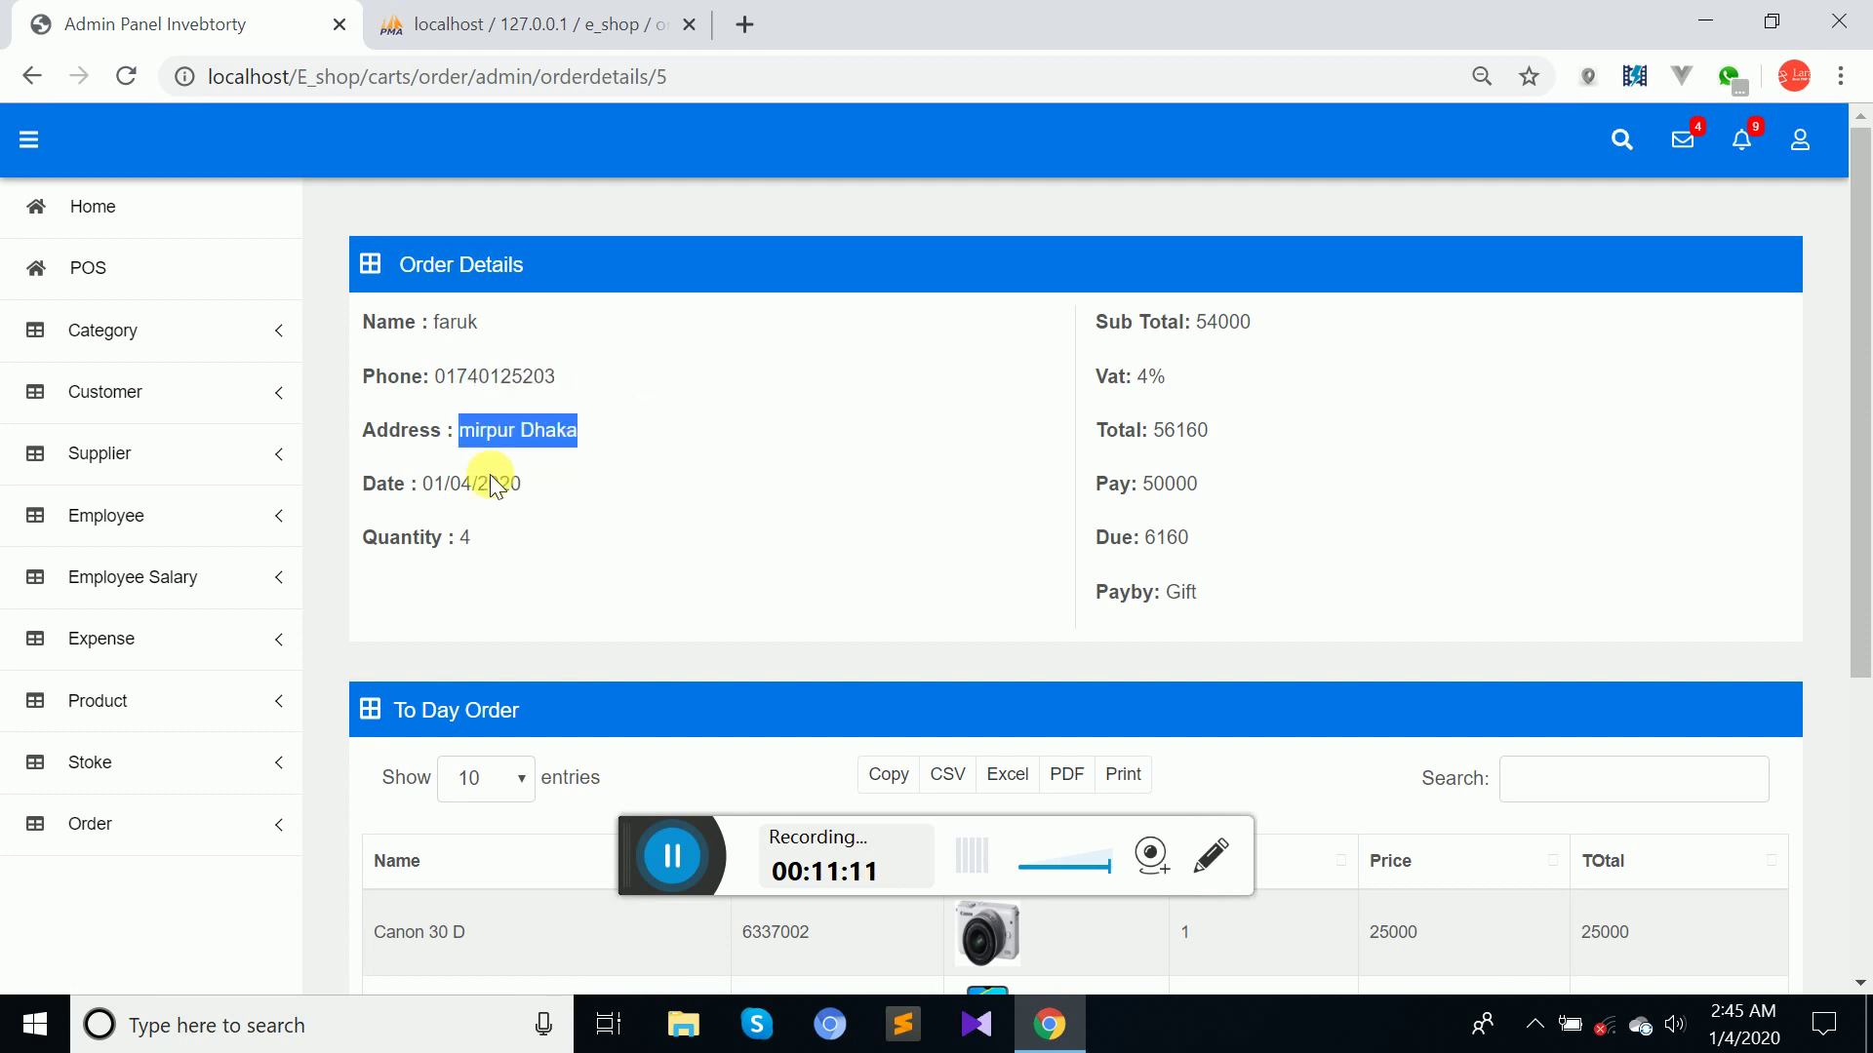
pyautogui.moveTo(475, 485); pyautogui.dragTo(522, 485)
pyautogui.click(523, 488)
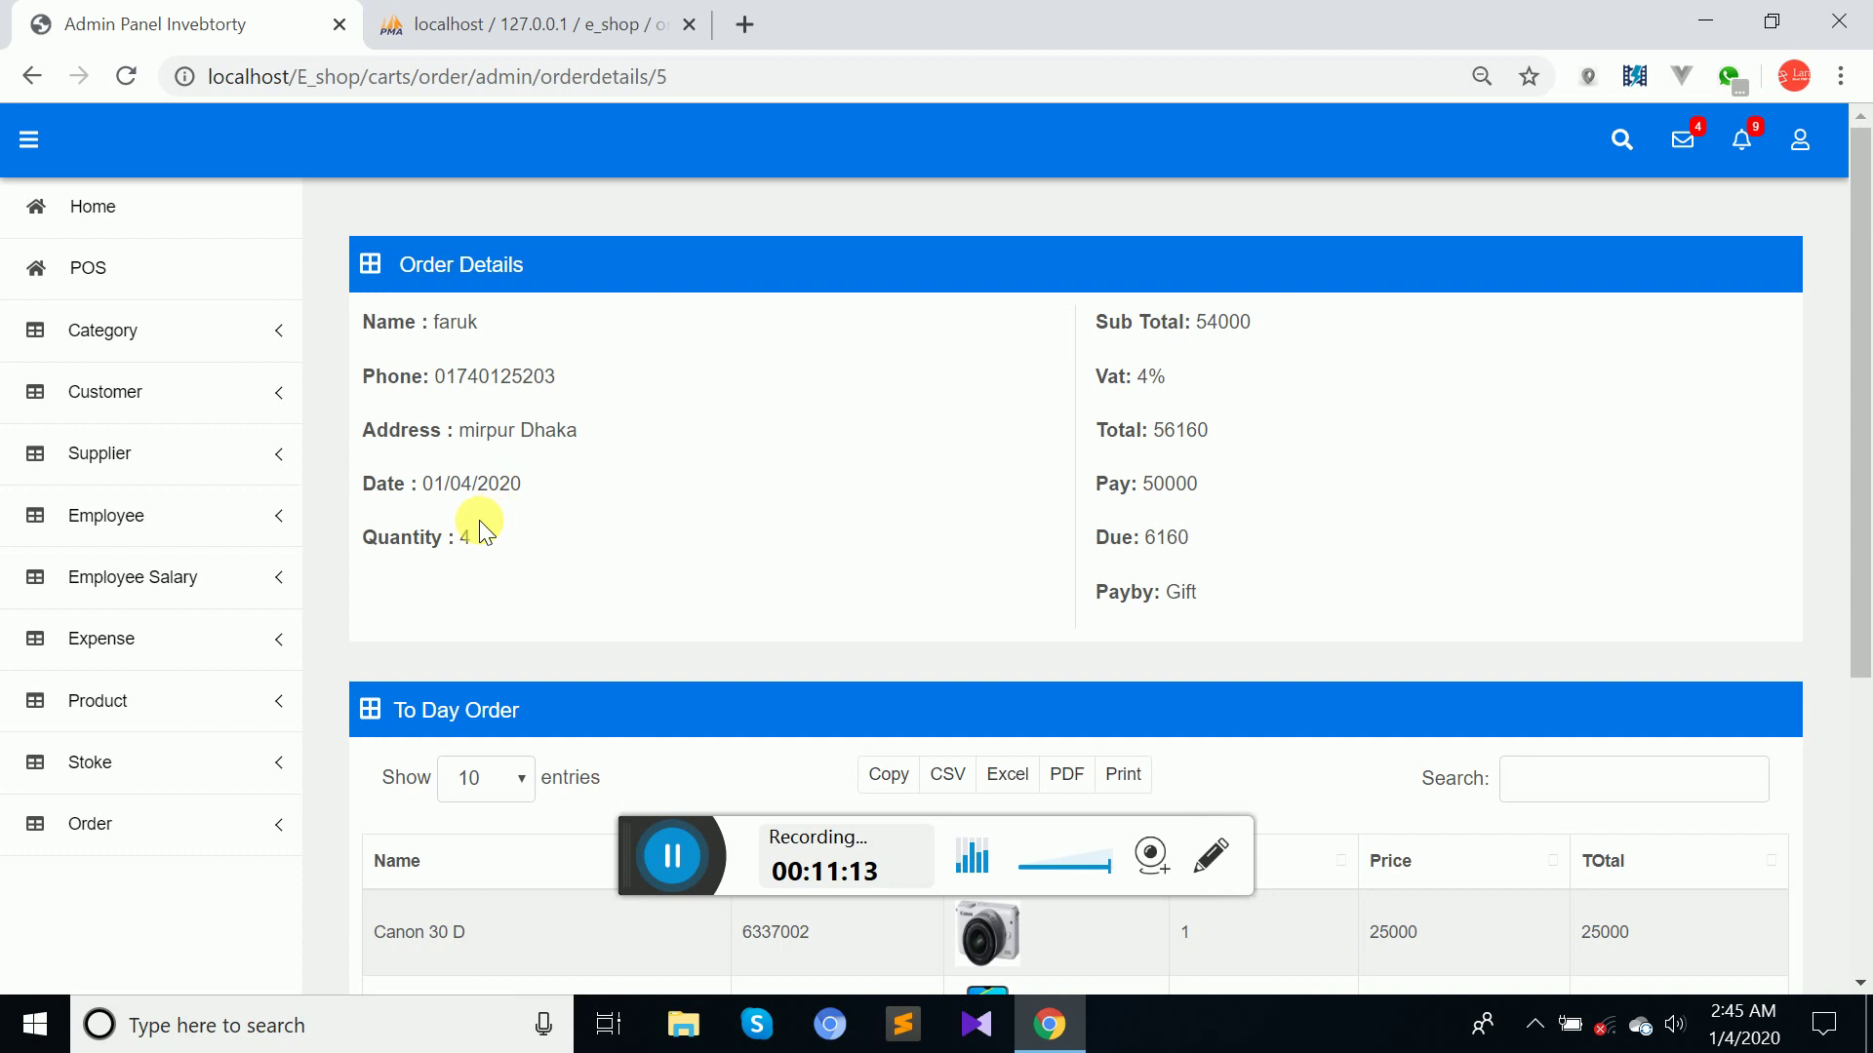
# Highlight Sub Total 54000, 4% Vat, Total 56160, paid 50000 and due 6160.
pyautogui.moveTo(1181, 328); pyautogui.dragTo(1417, 325)
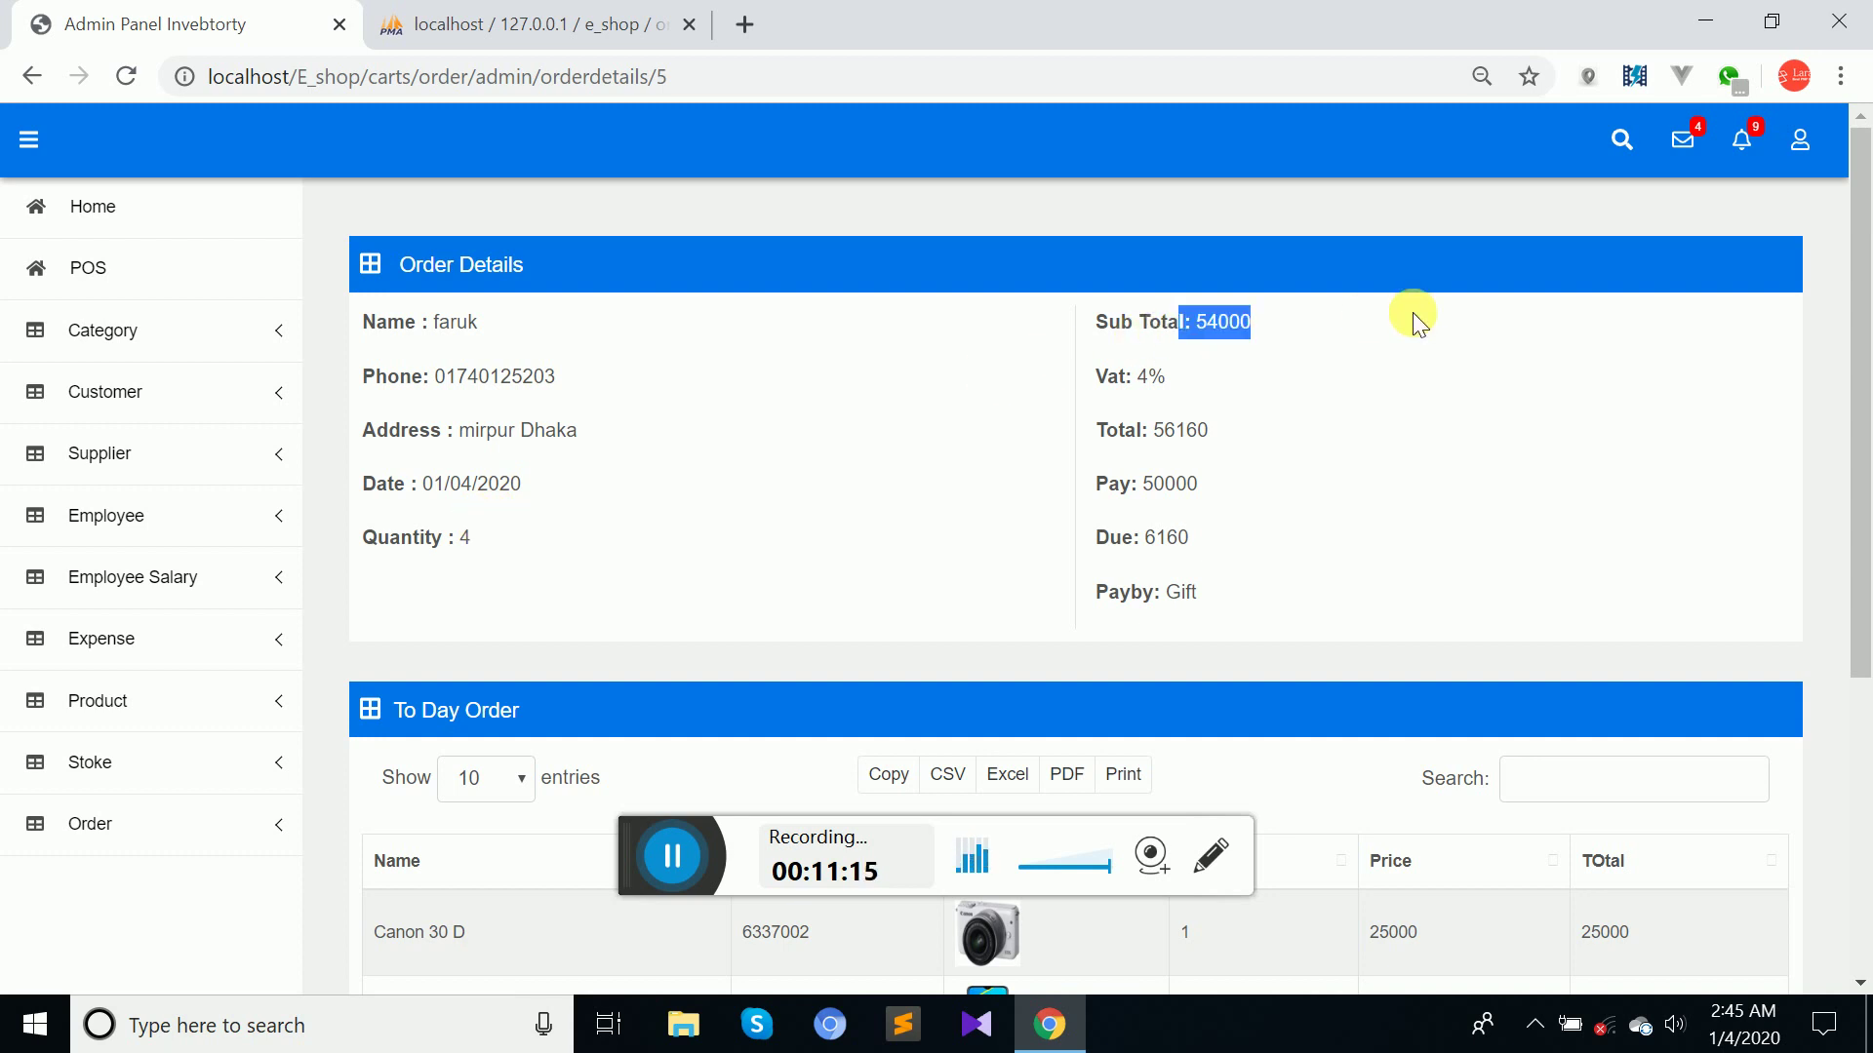
pyautogui.moveTo(1137, 380); pyautogui.dragTo(1229, 422)
pyautogui.click(1227, 424)
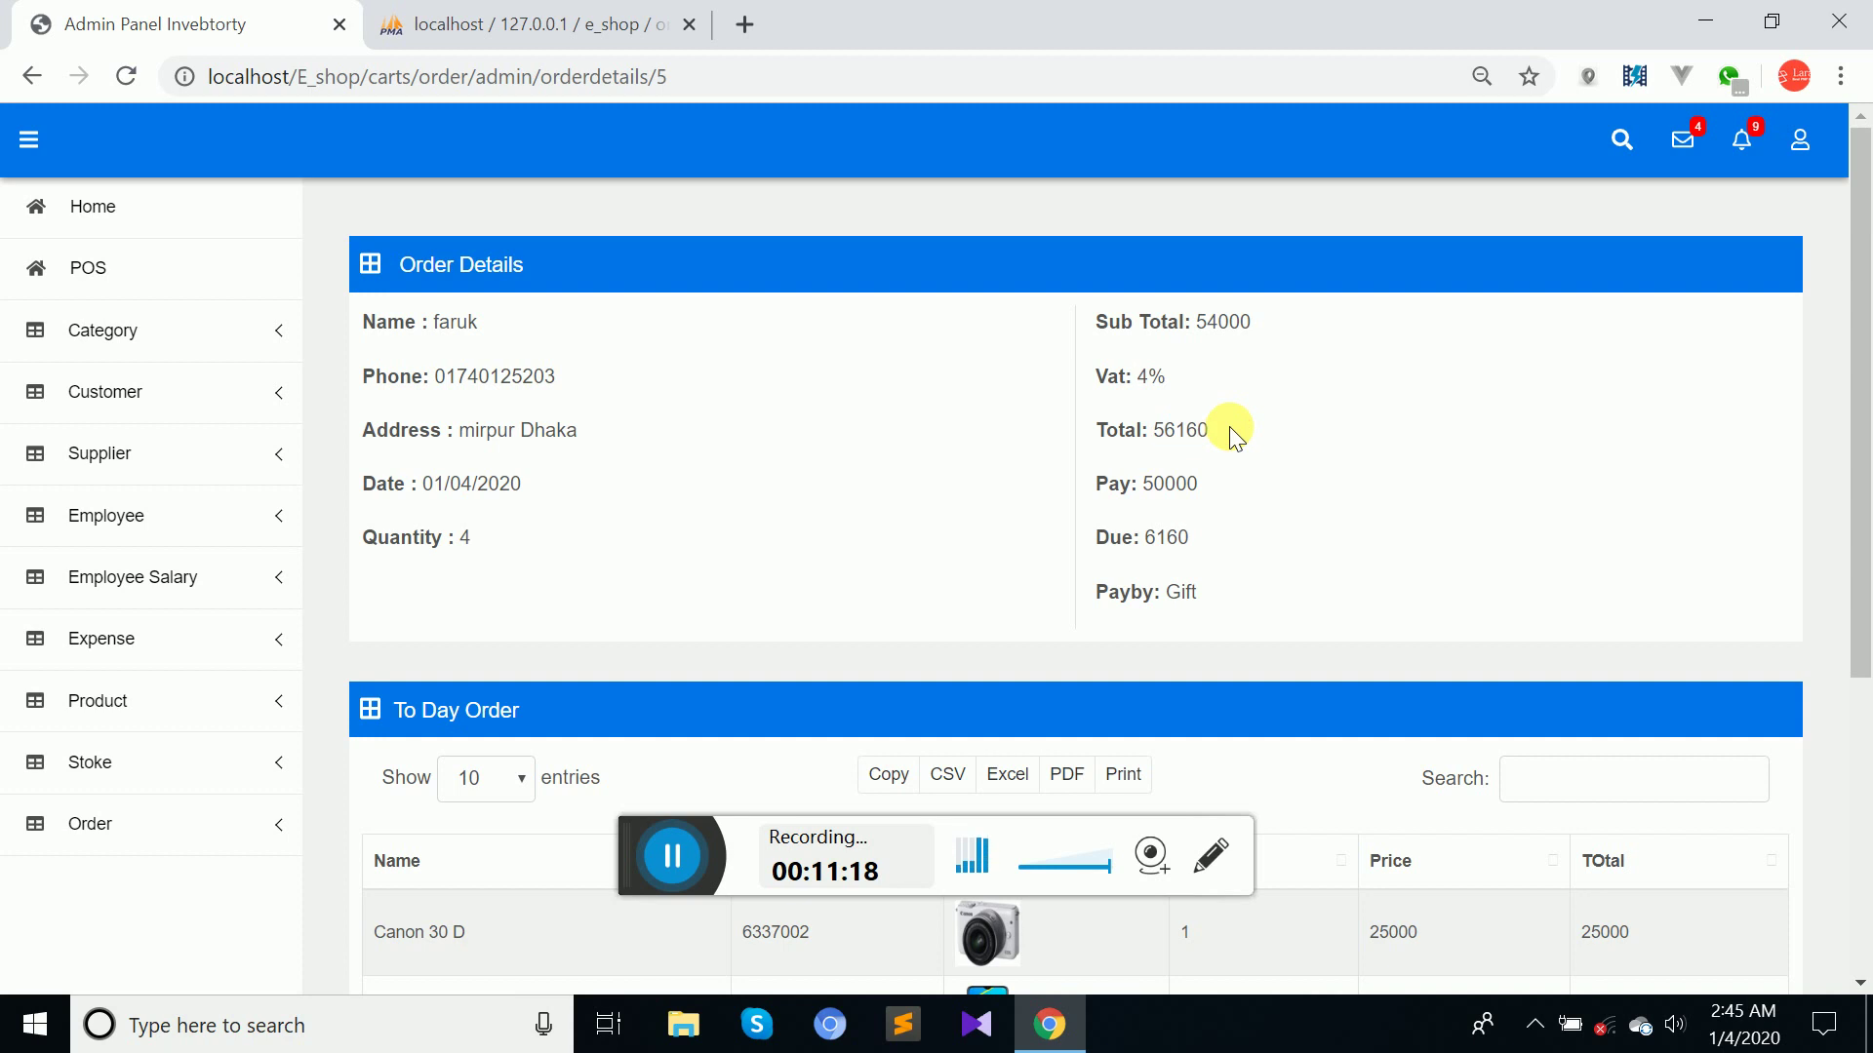
pyautogui.doubleClick(1160, 484)
pyautogui.click(1153, 551)
pyautogui.doubleClick(1161, 537)
pyautogui.click(1191, 547)
# Scroll down to the four purchased items and focus their table's Search box.
pyautogui.moveTo(1864, 451); pyautogui.dragTo(1863, 622)
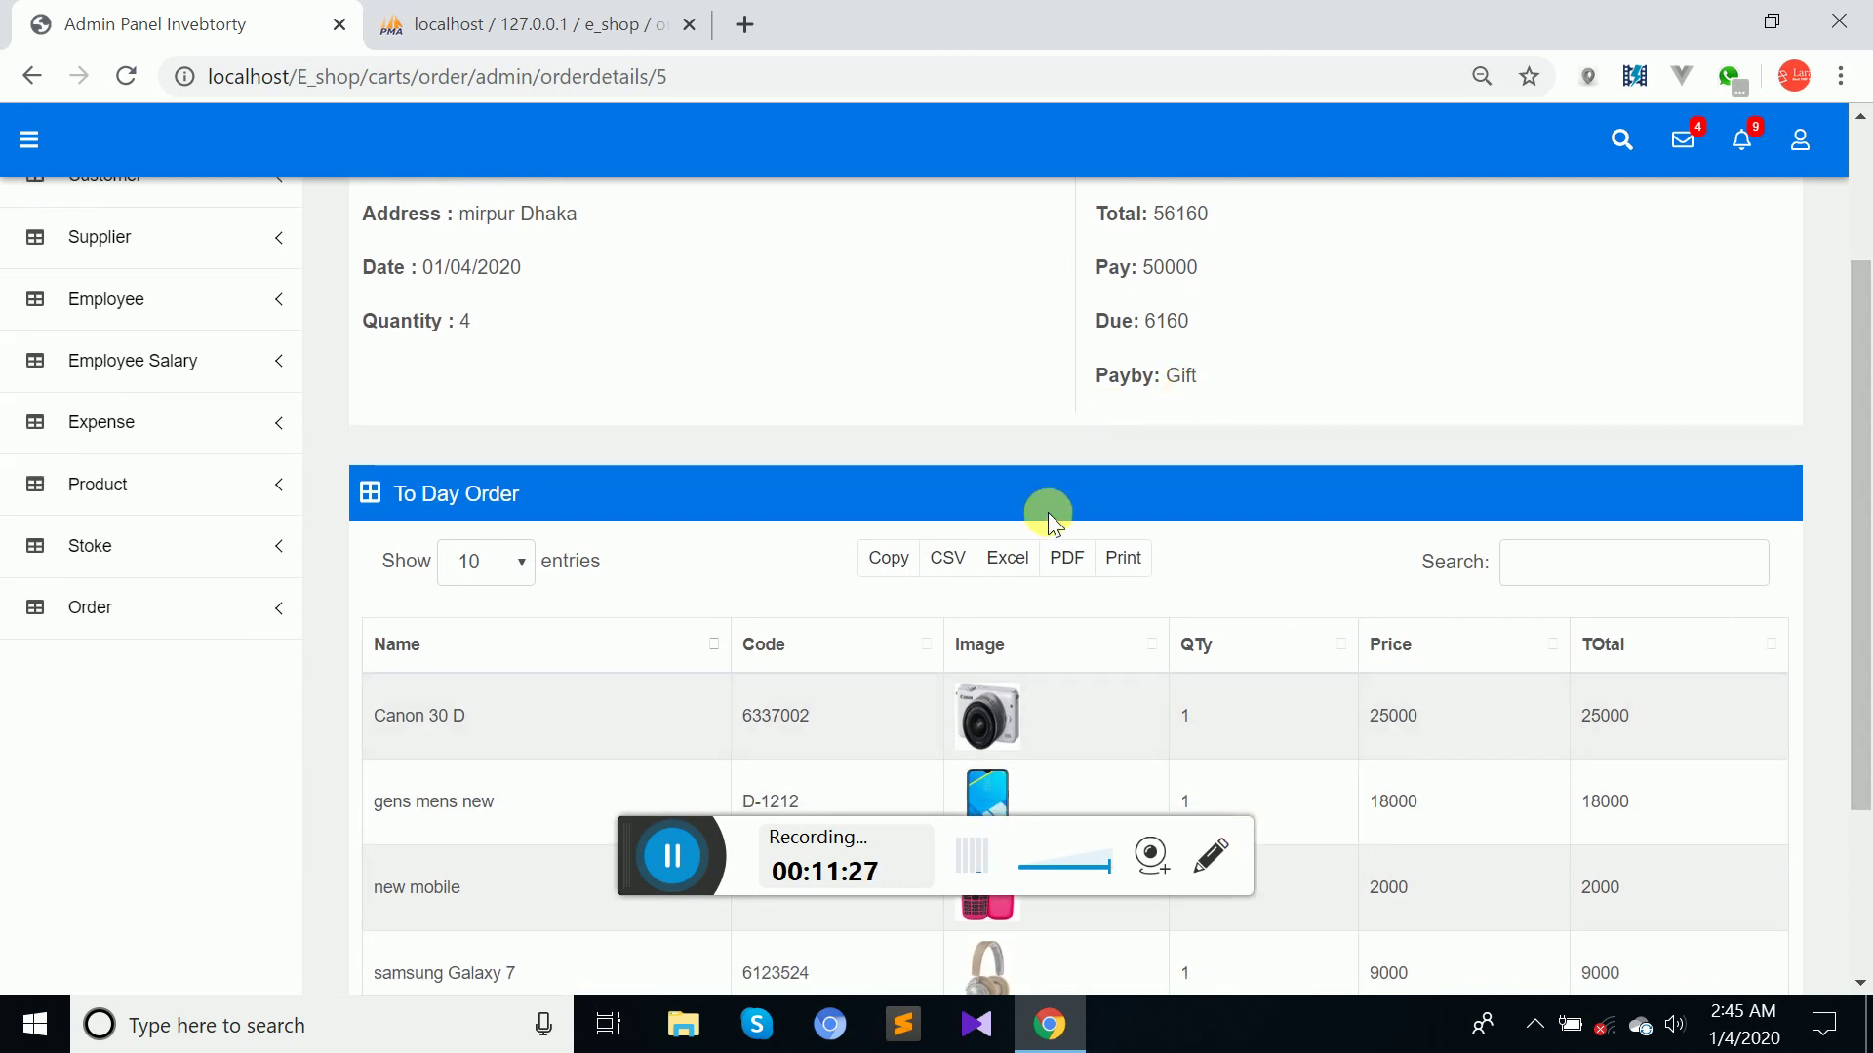
pyautogui.click(1597, 576)
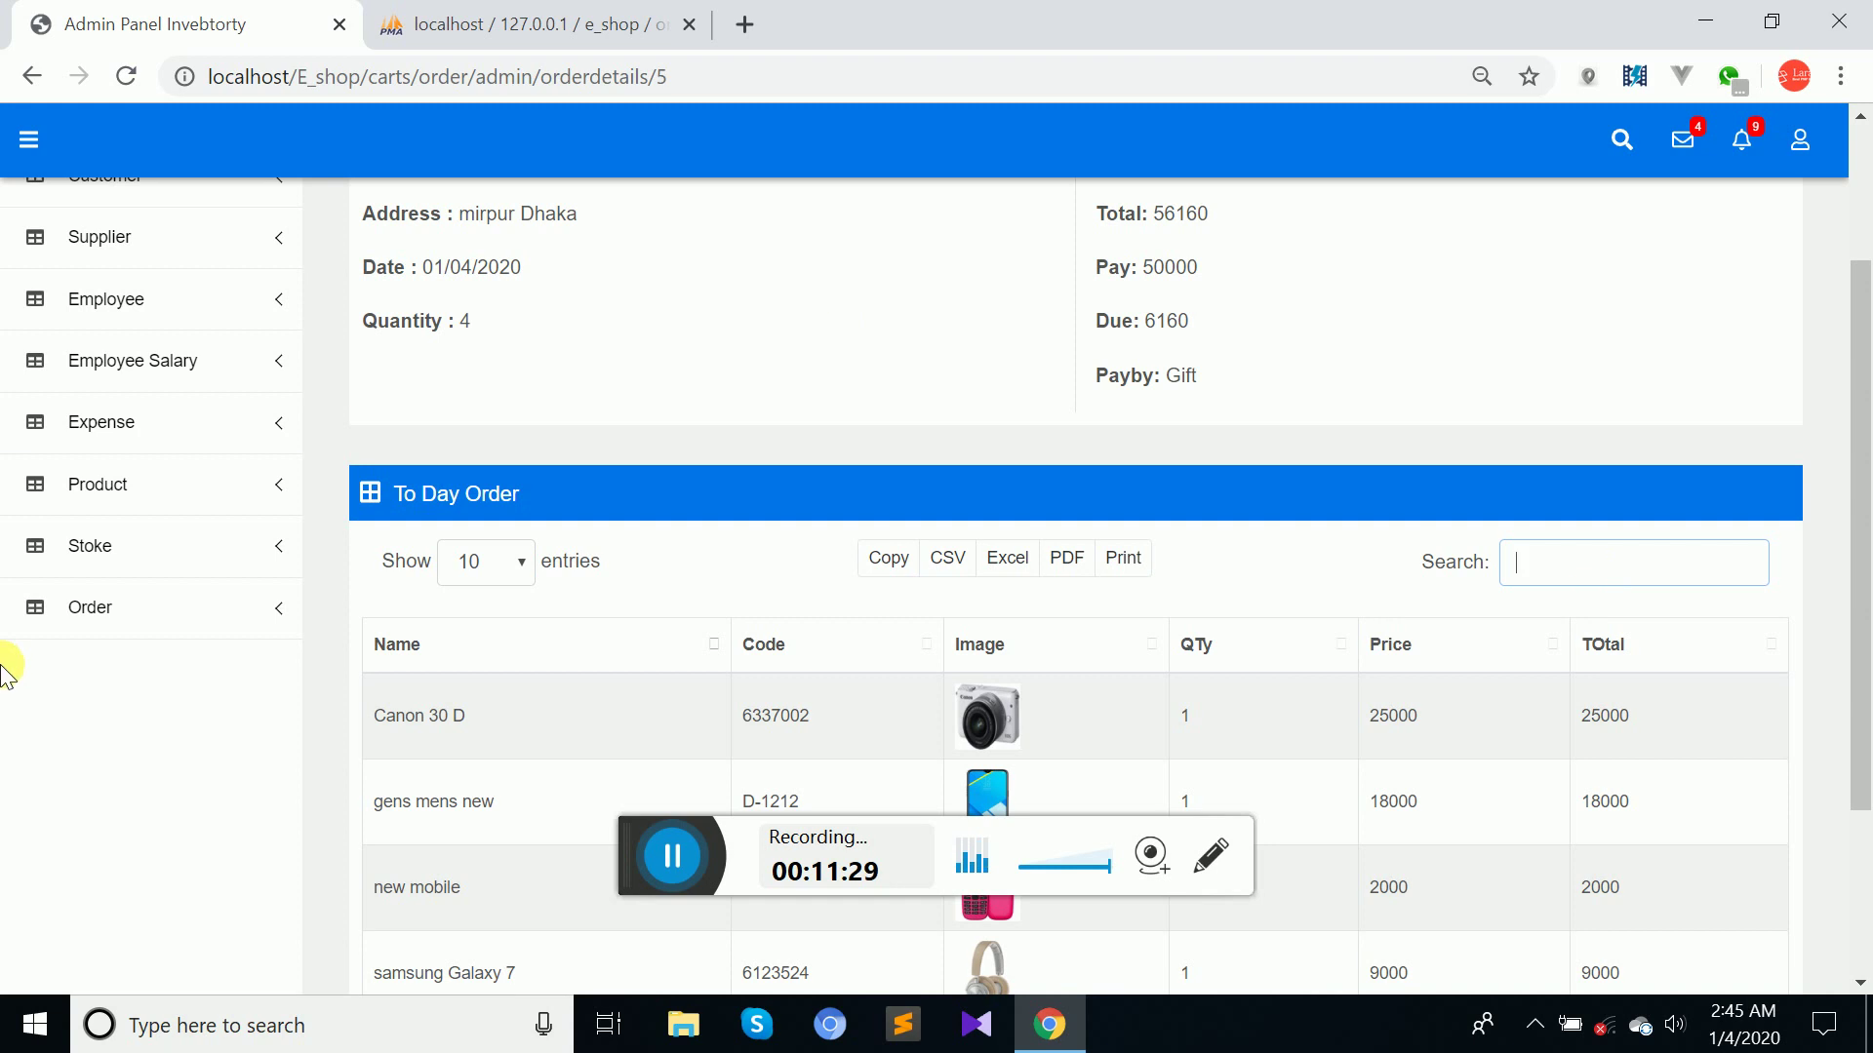
pyautogui.click(125, 613)
# Search All Order for 'sha' and then 'fa', clearing each to restore all four orders.
pyautogui.click(27, 76)
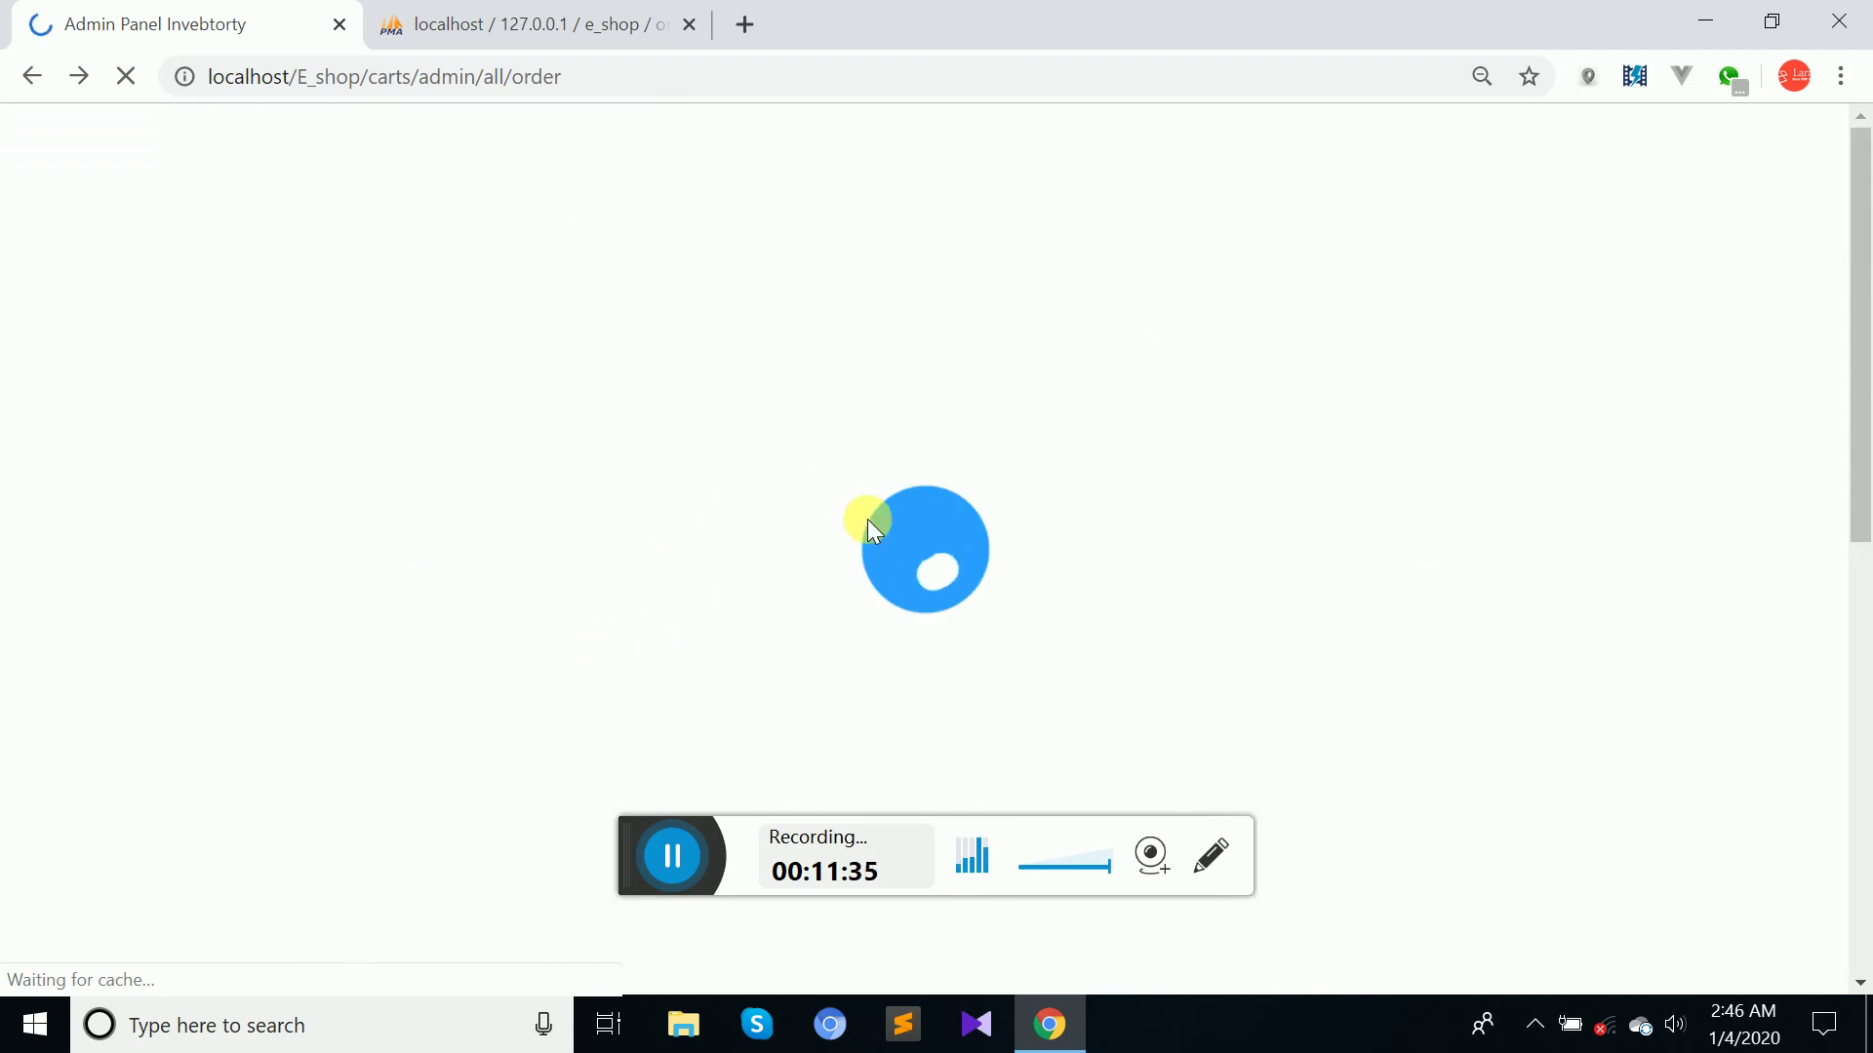
pyautogui.click(1570, 337)
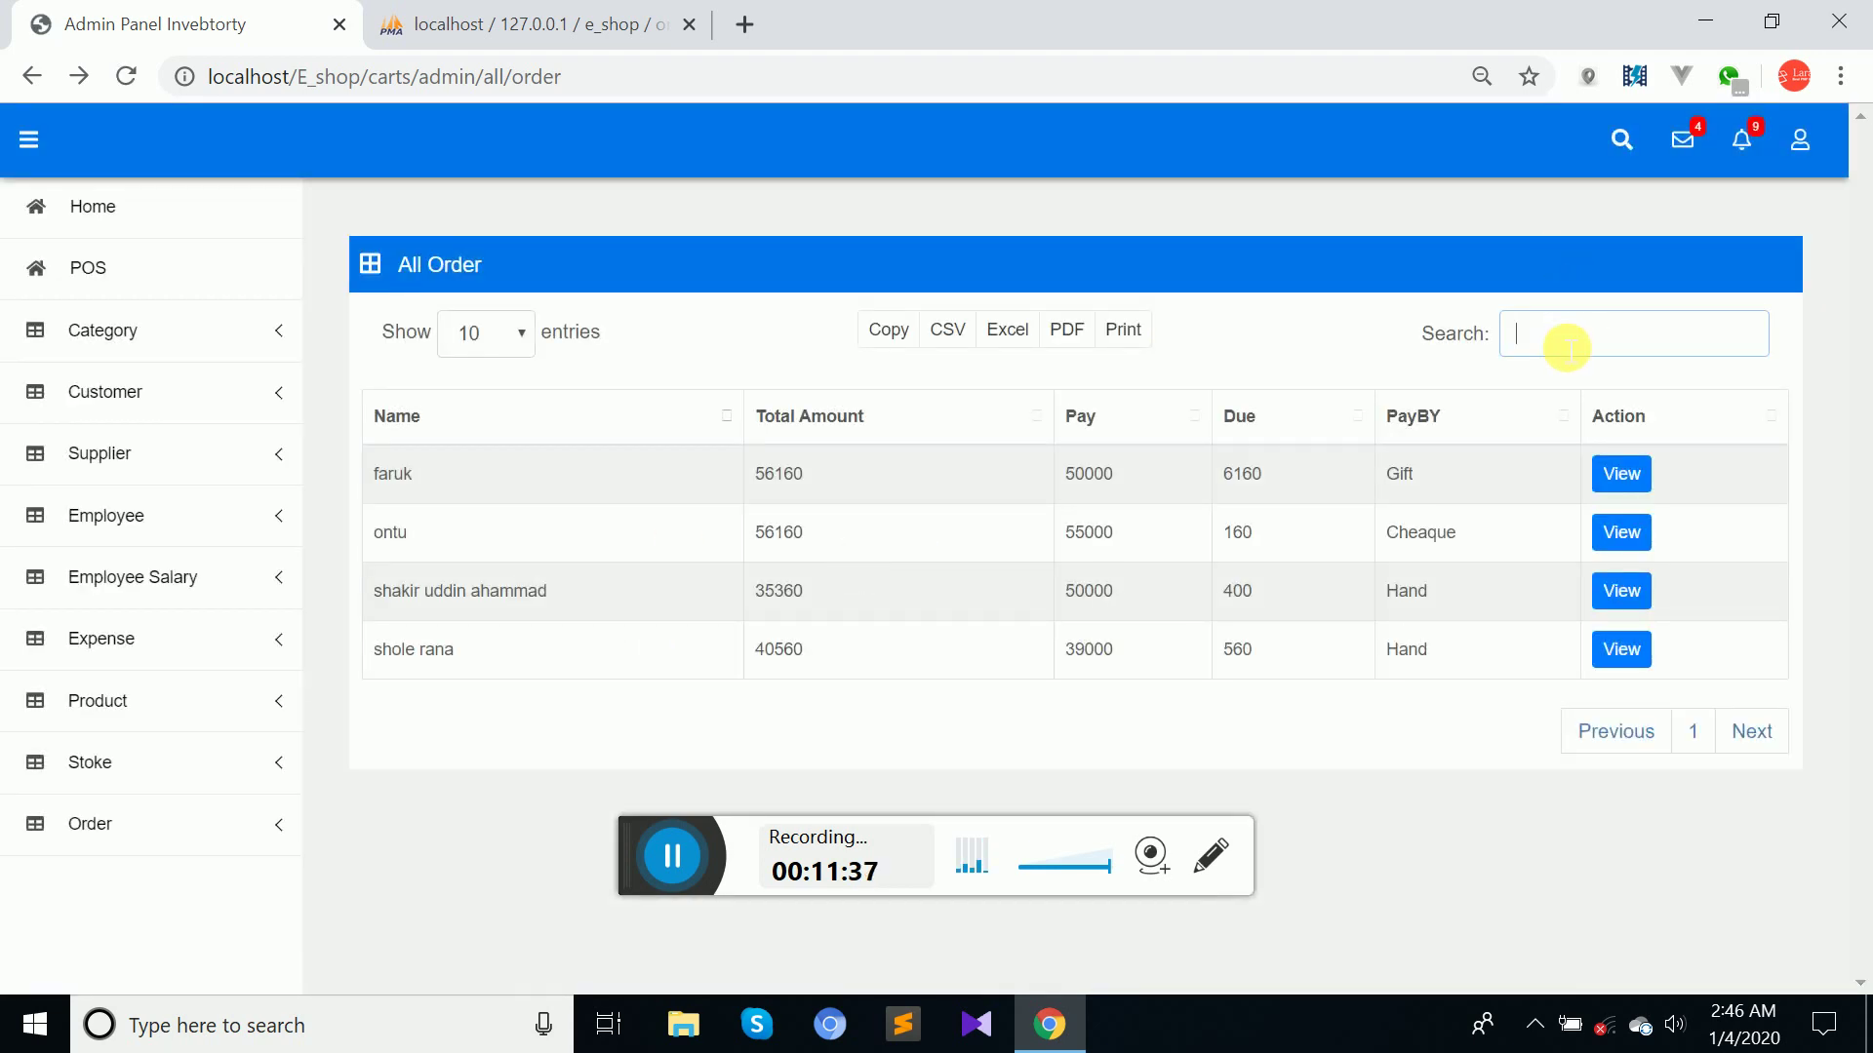
pyautogui.write('sha')
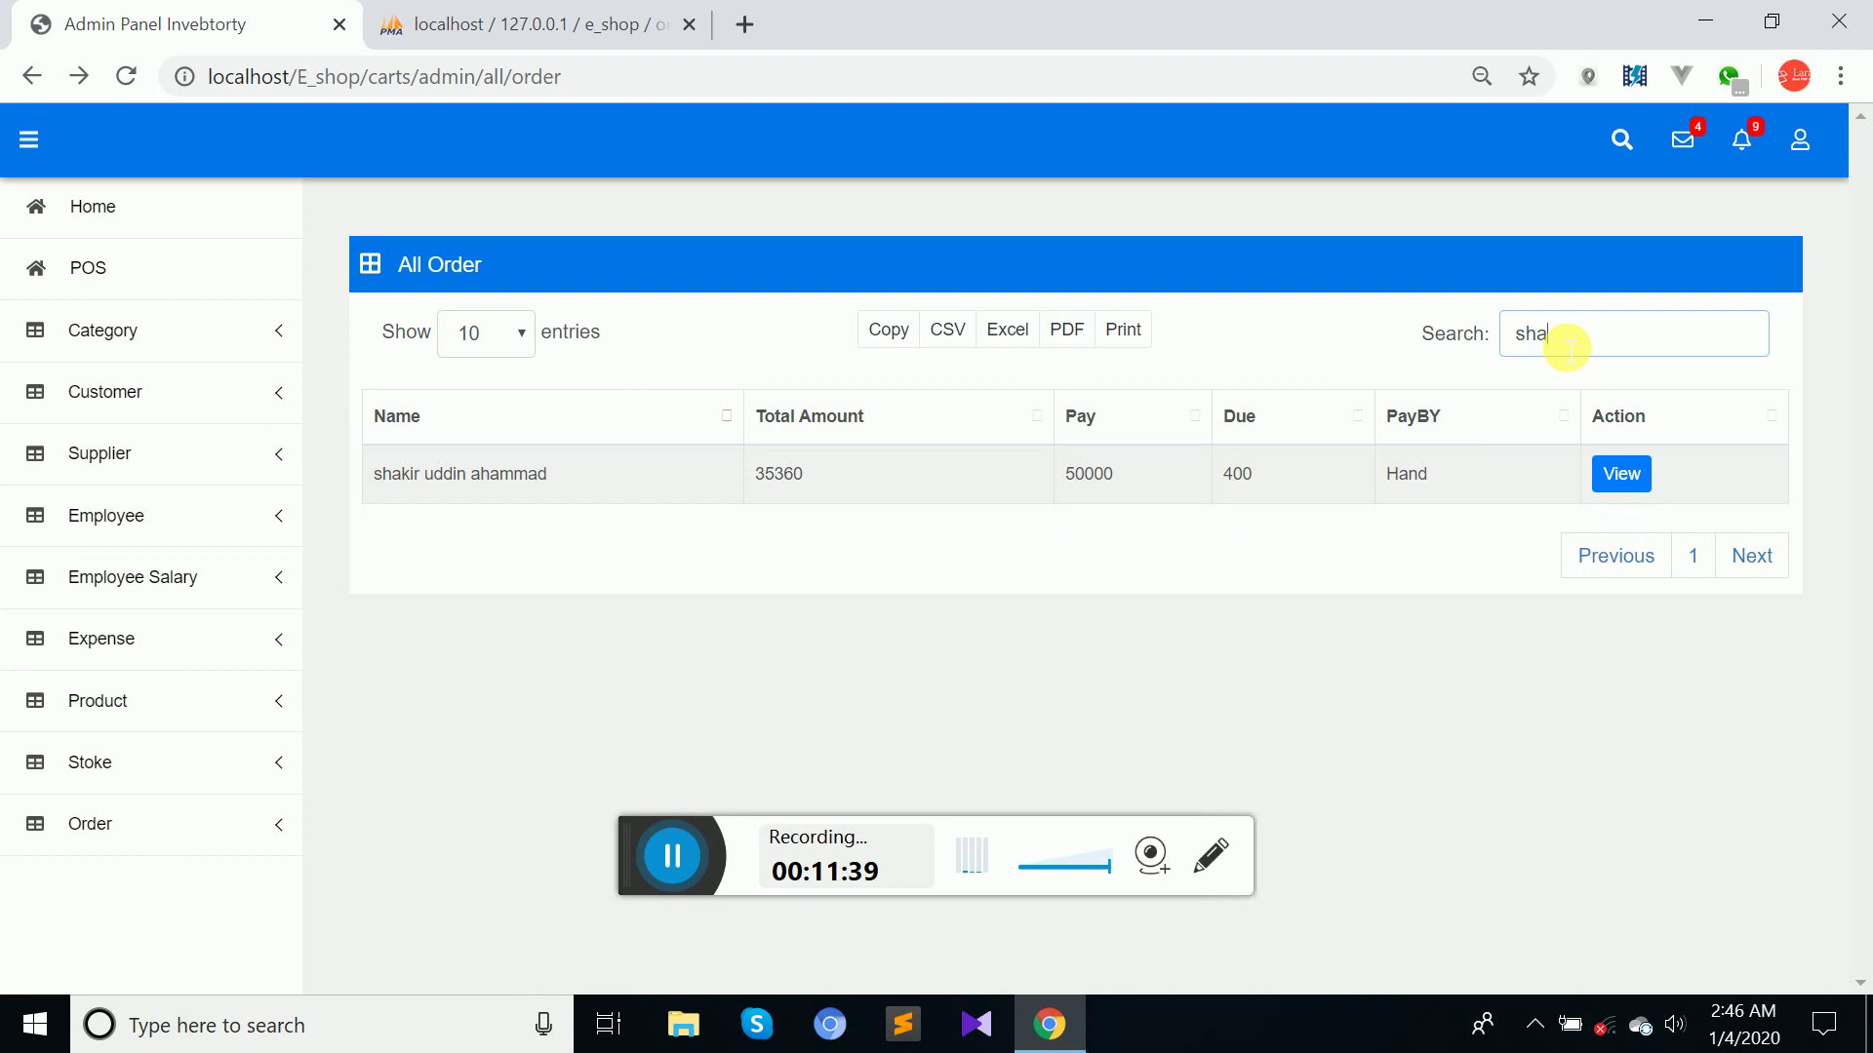
pyautogui.press('BackSpace')
pyautogui.press('BackSpace')
pyautogui.press('BackSpace')
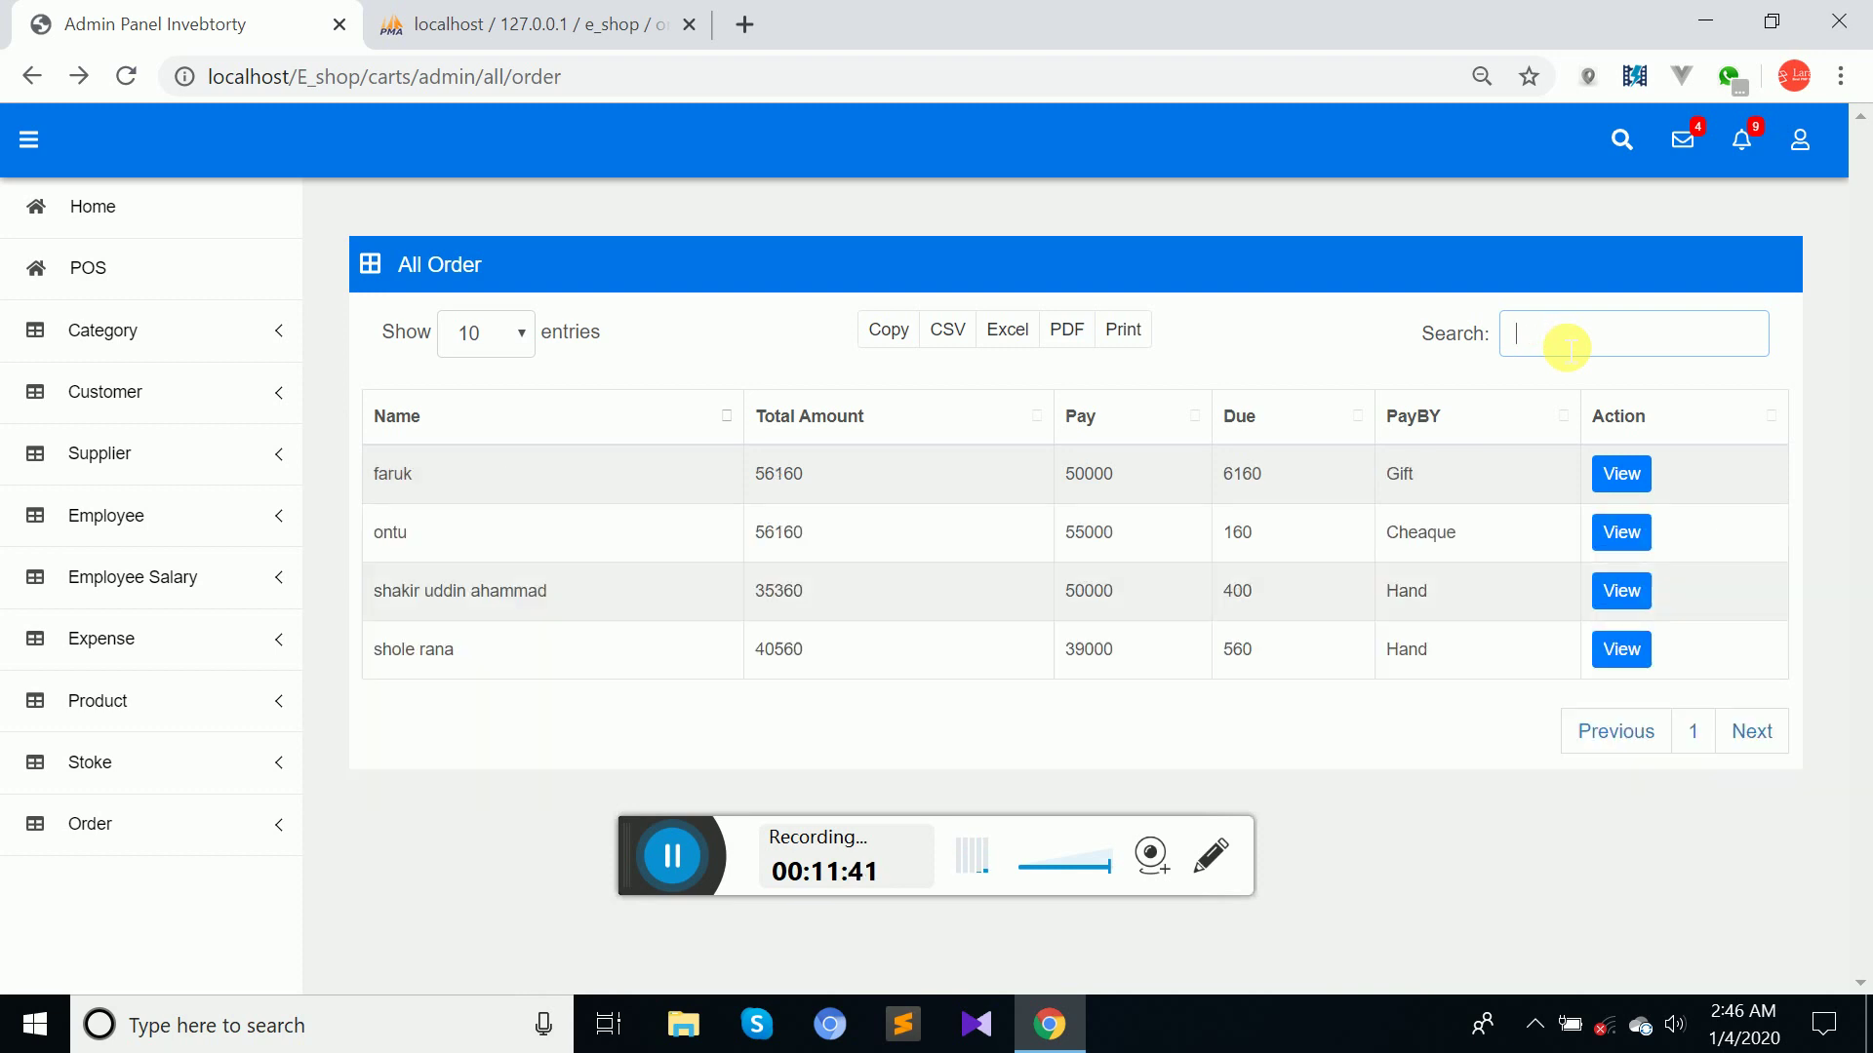
pyautogui.write('fa')
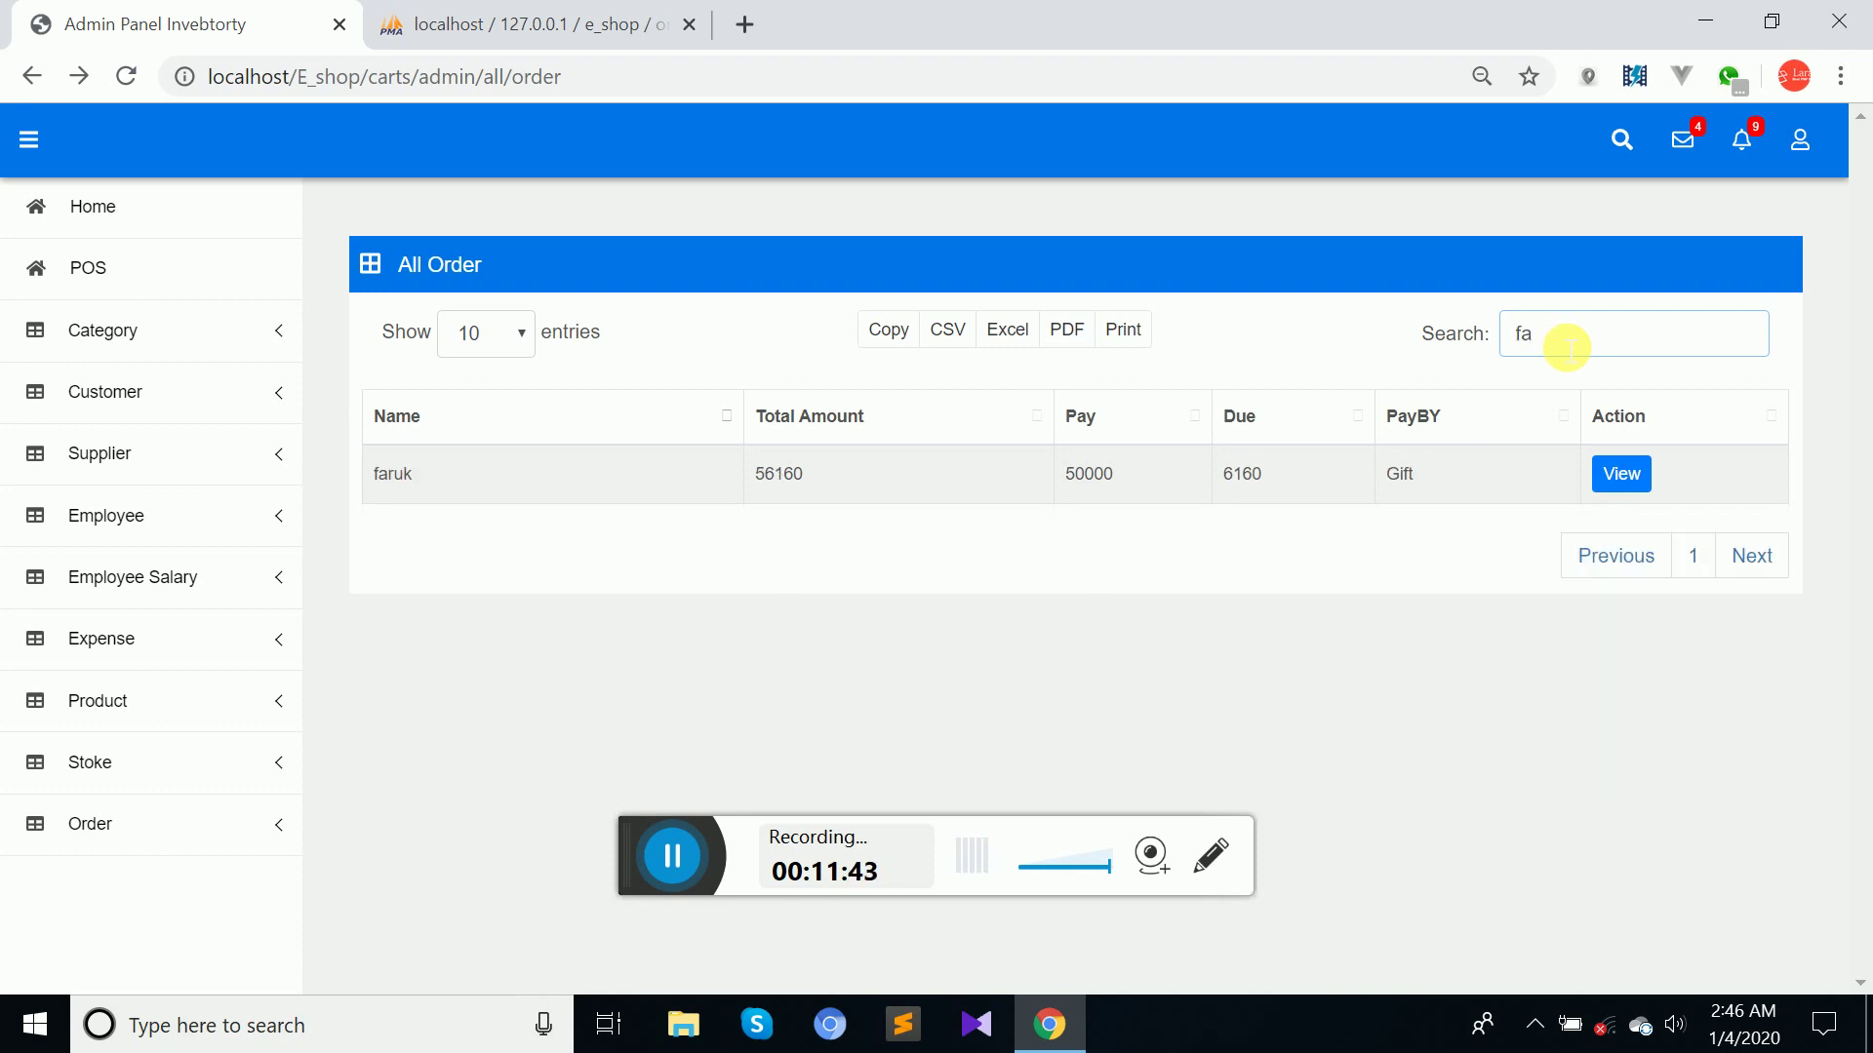
pyautogui.press('BackSpace')
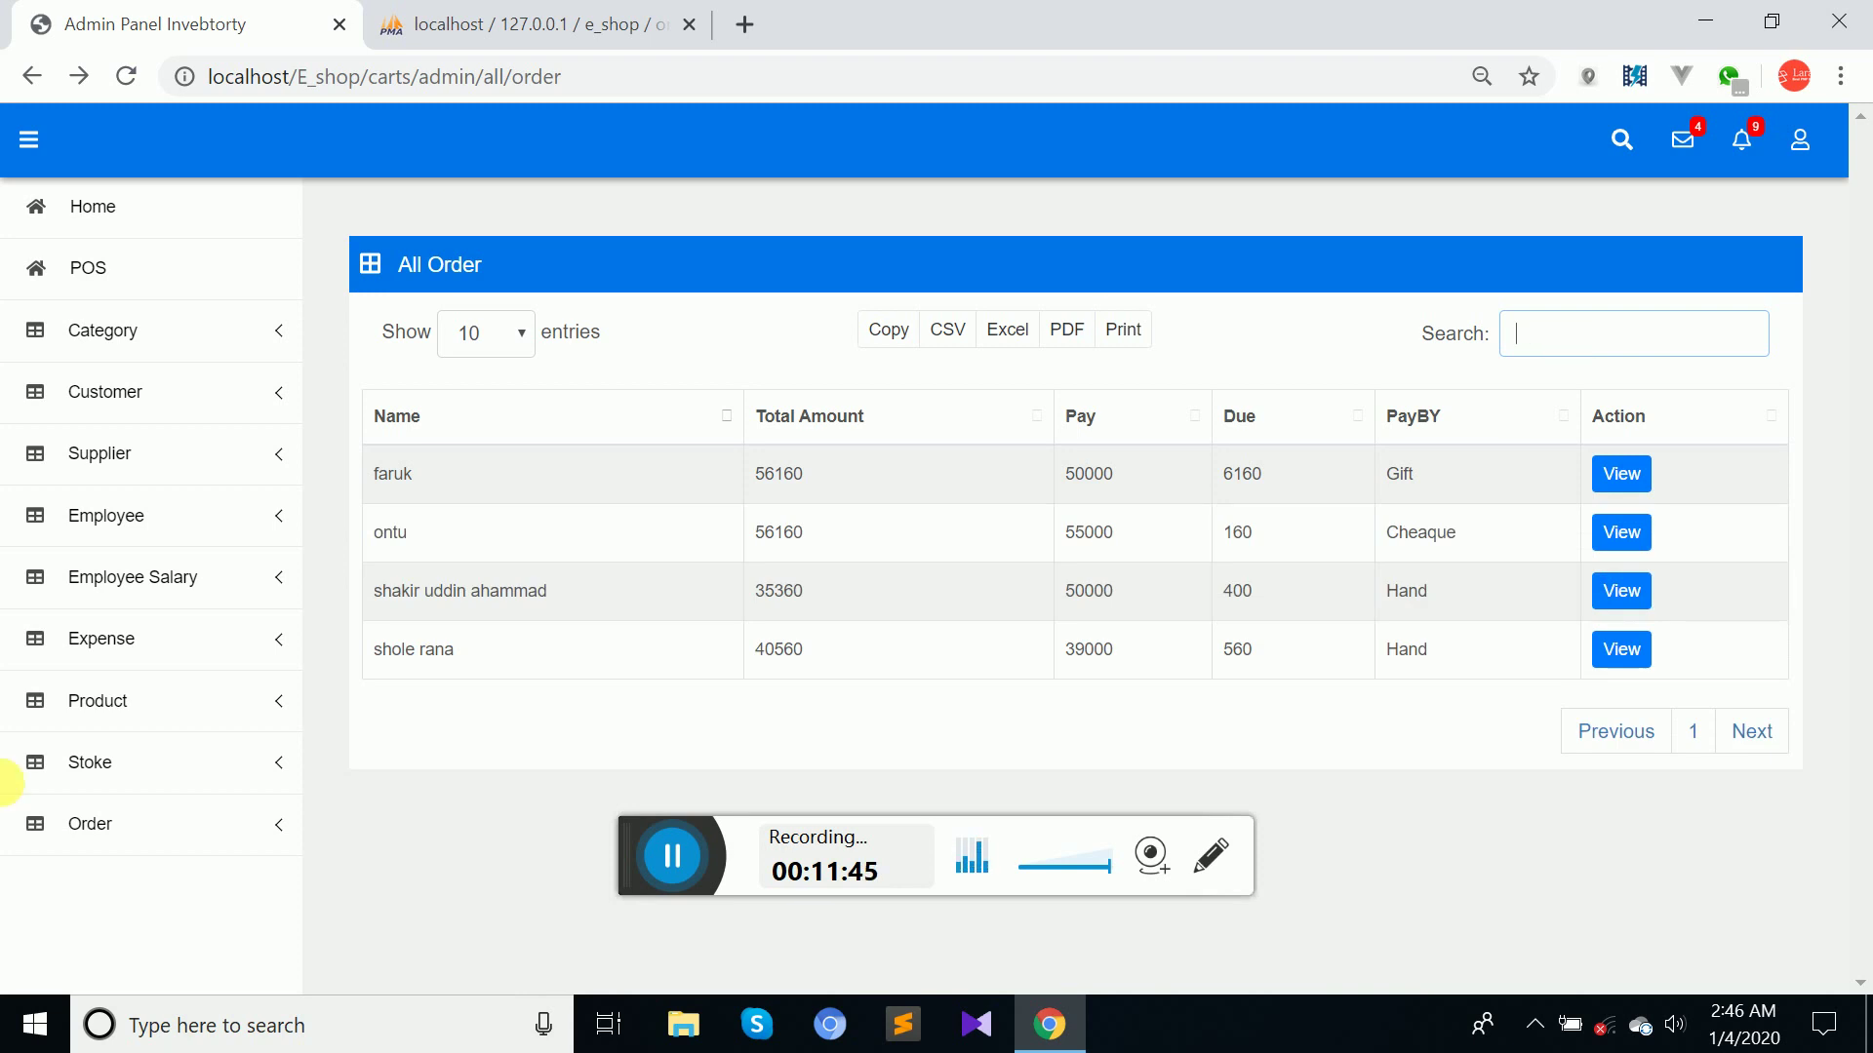
pyautogui.click(188, 819)
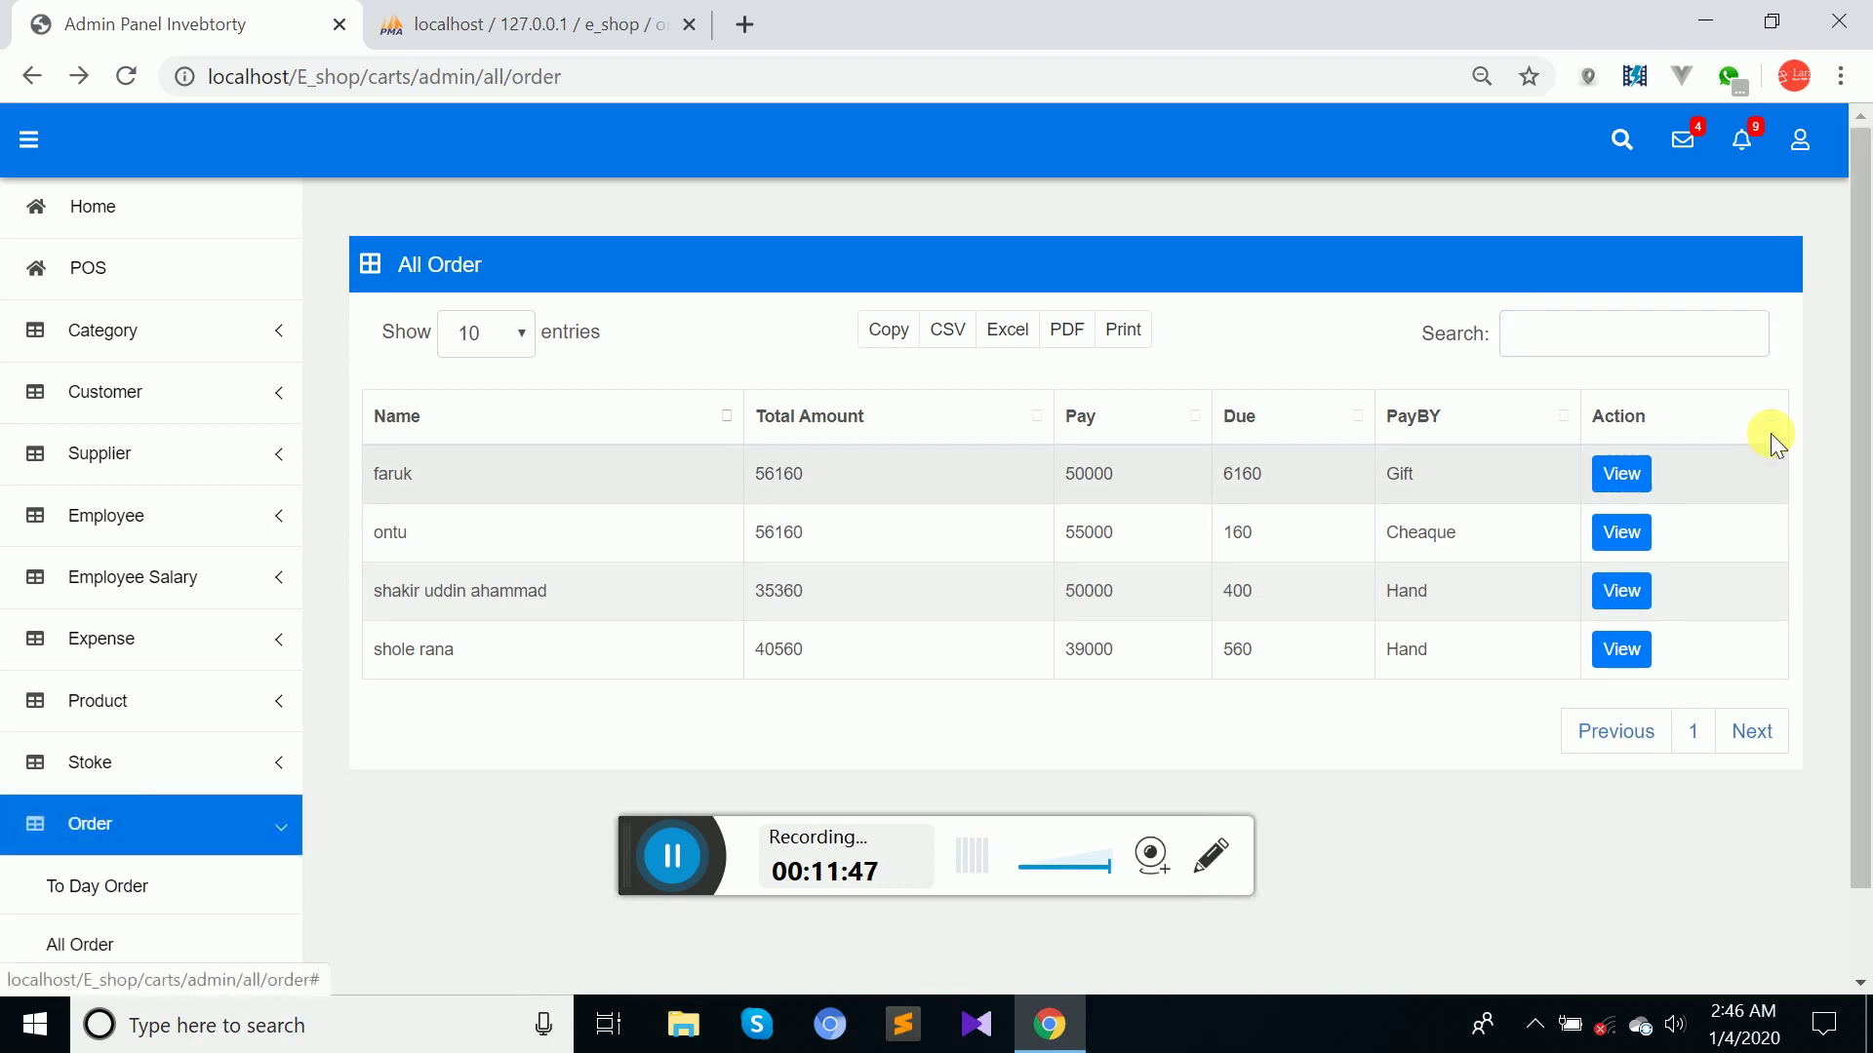
pyautogui.scroll(-1, 1865, 324)
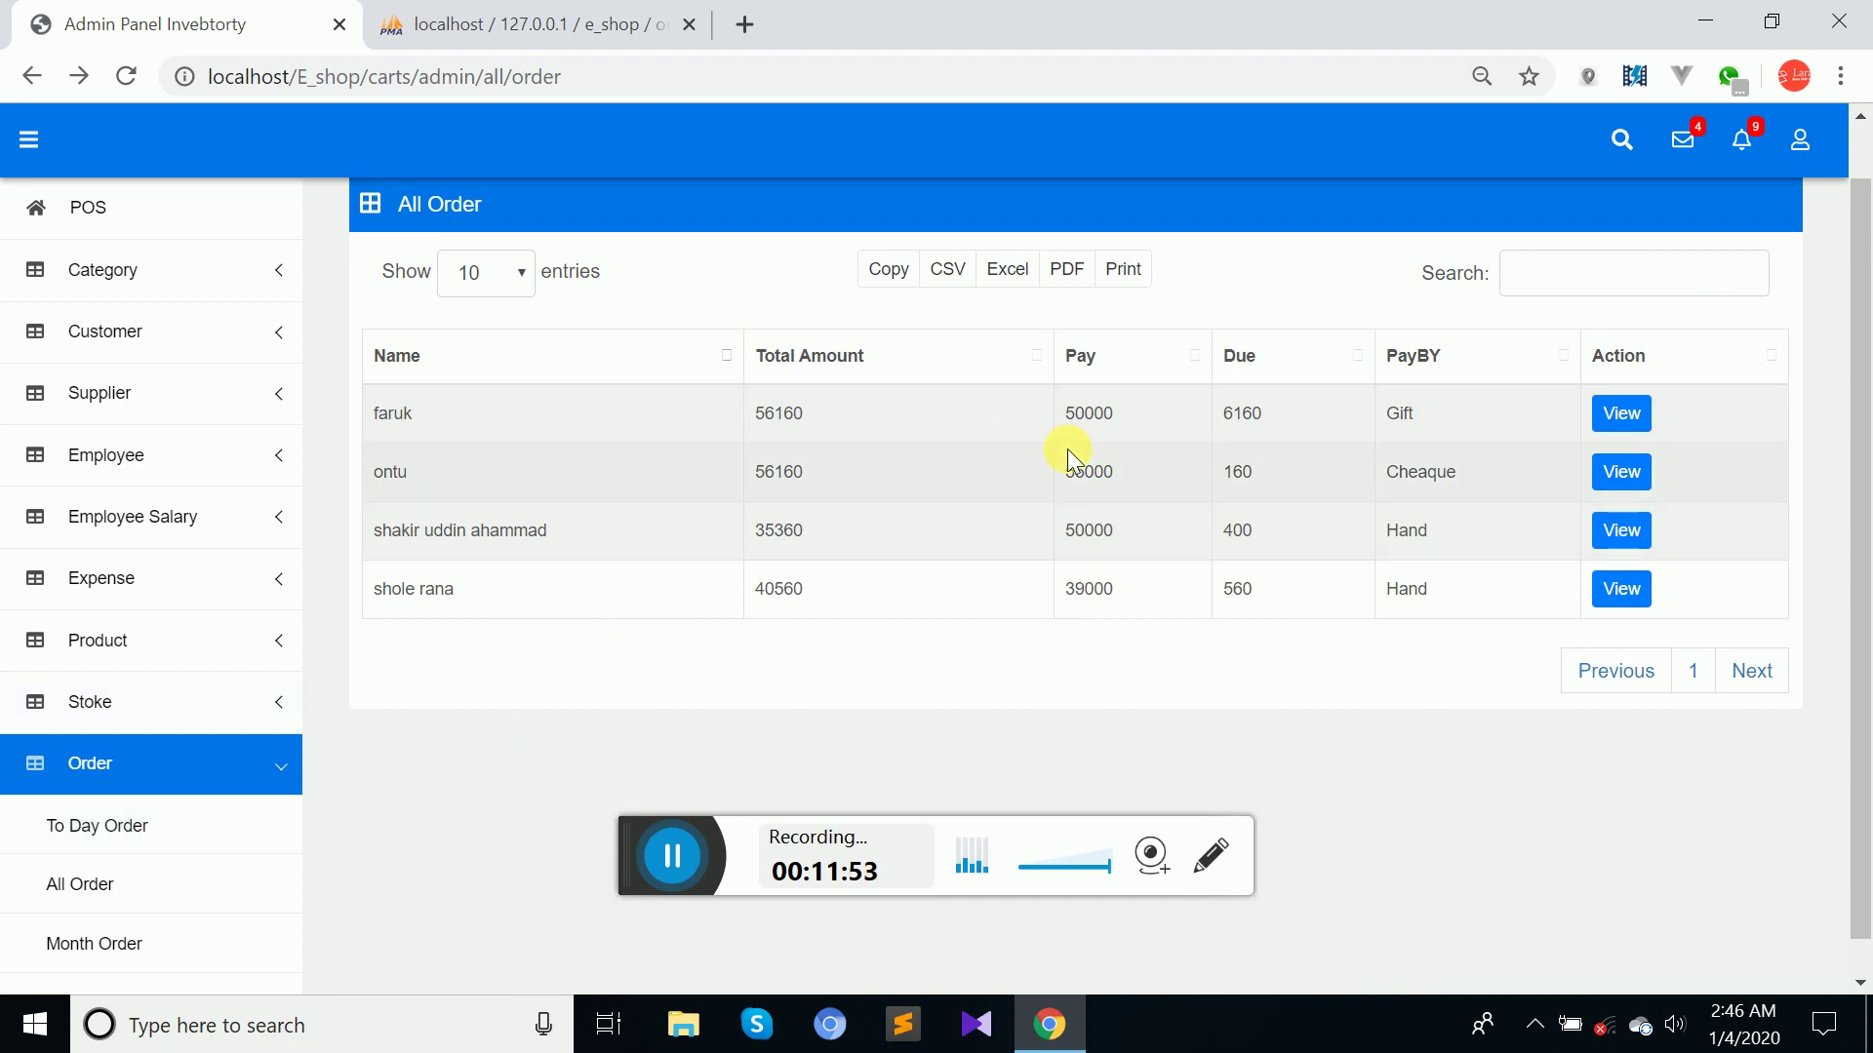
pyautogui.click(152, 825)
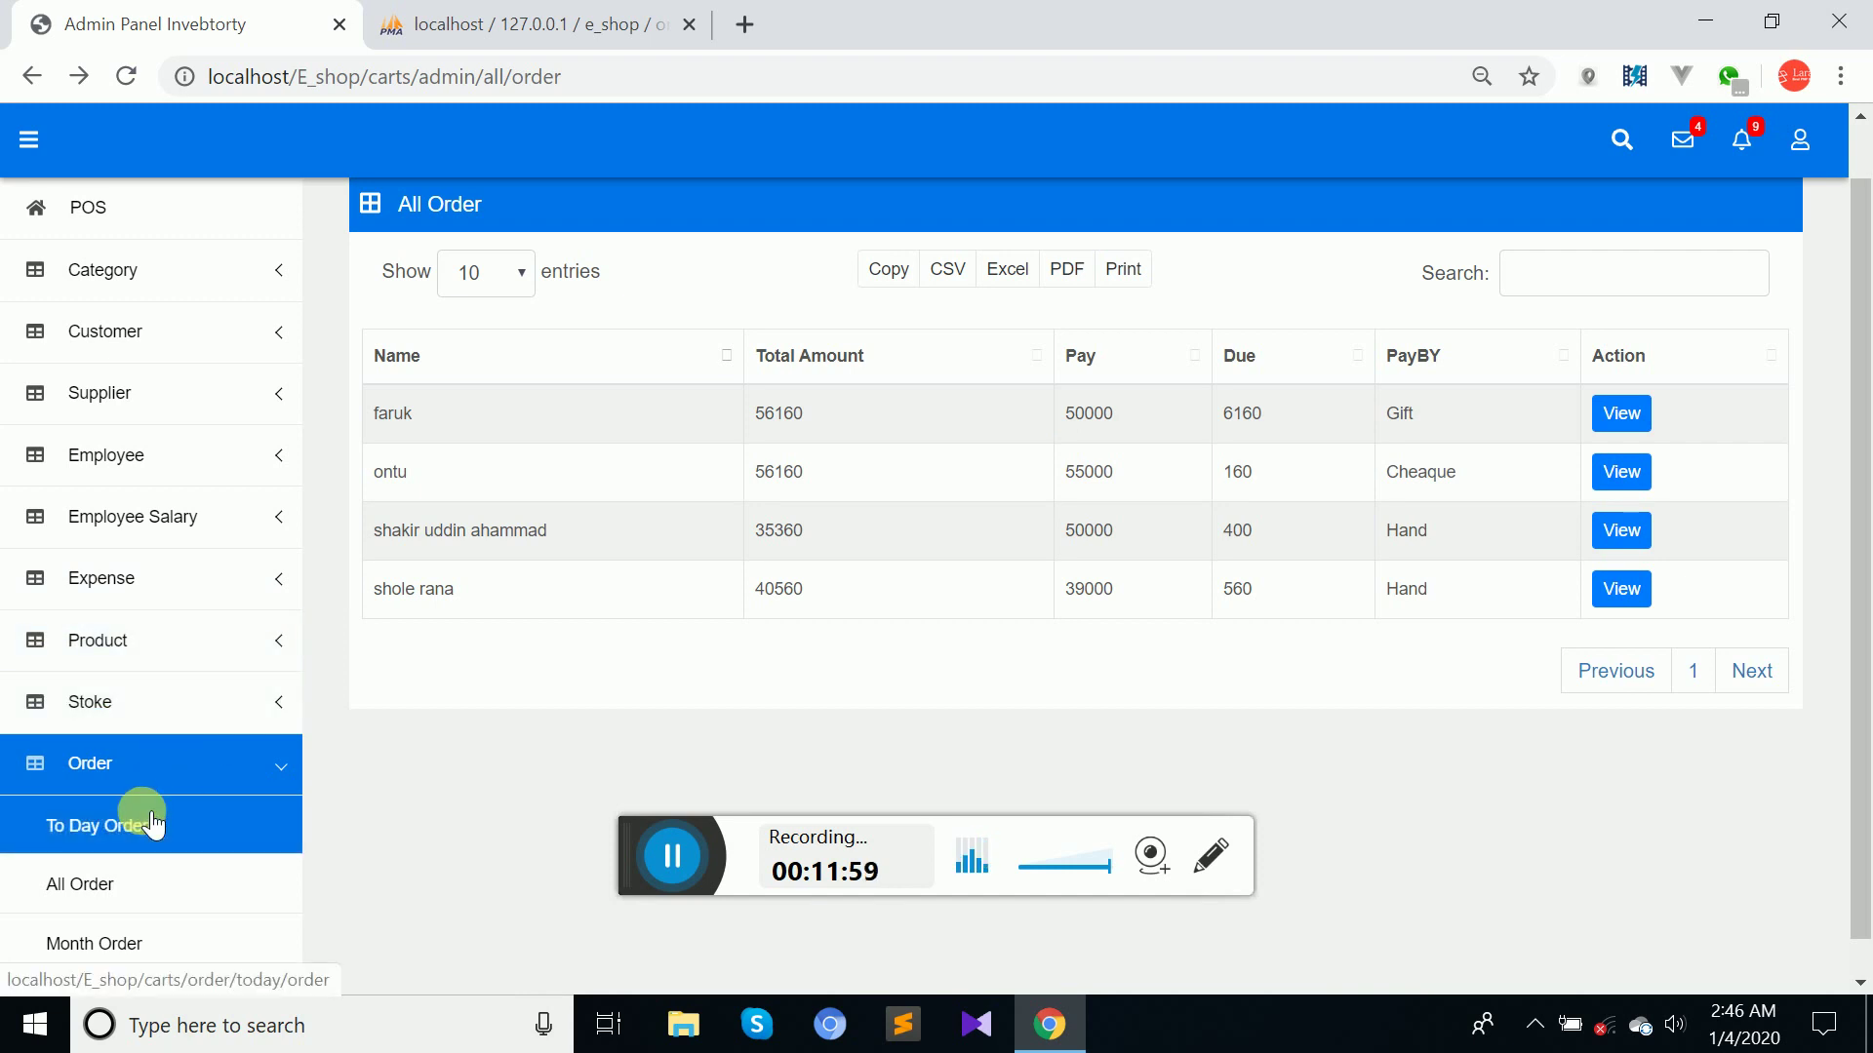
# Open today's orders and view order 35360's details down to its two products.
pyautogui.click(92, 883)
pyautogui.click(127, 836)
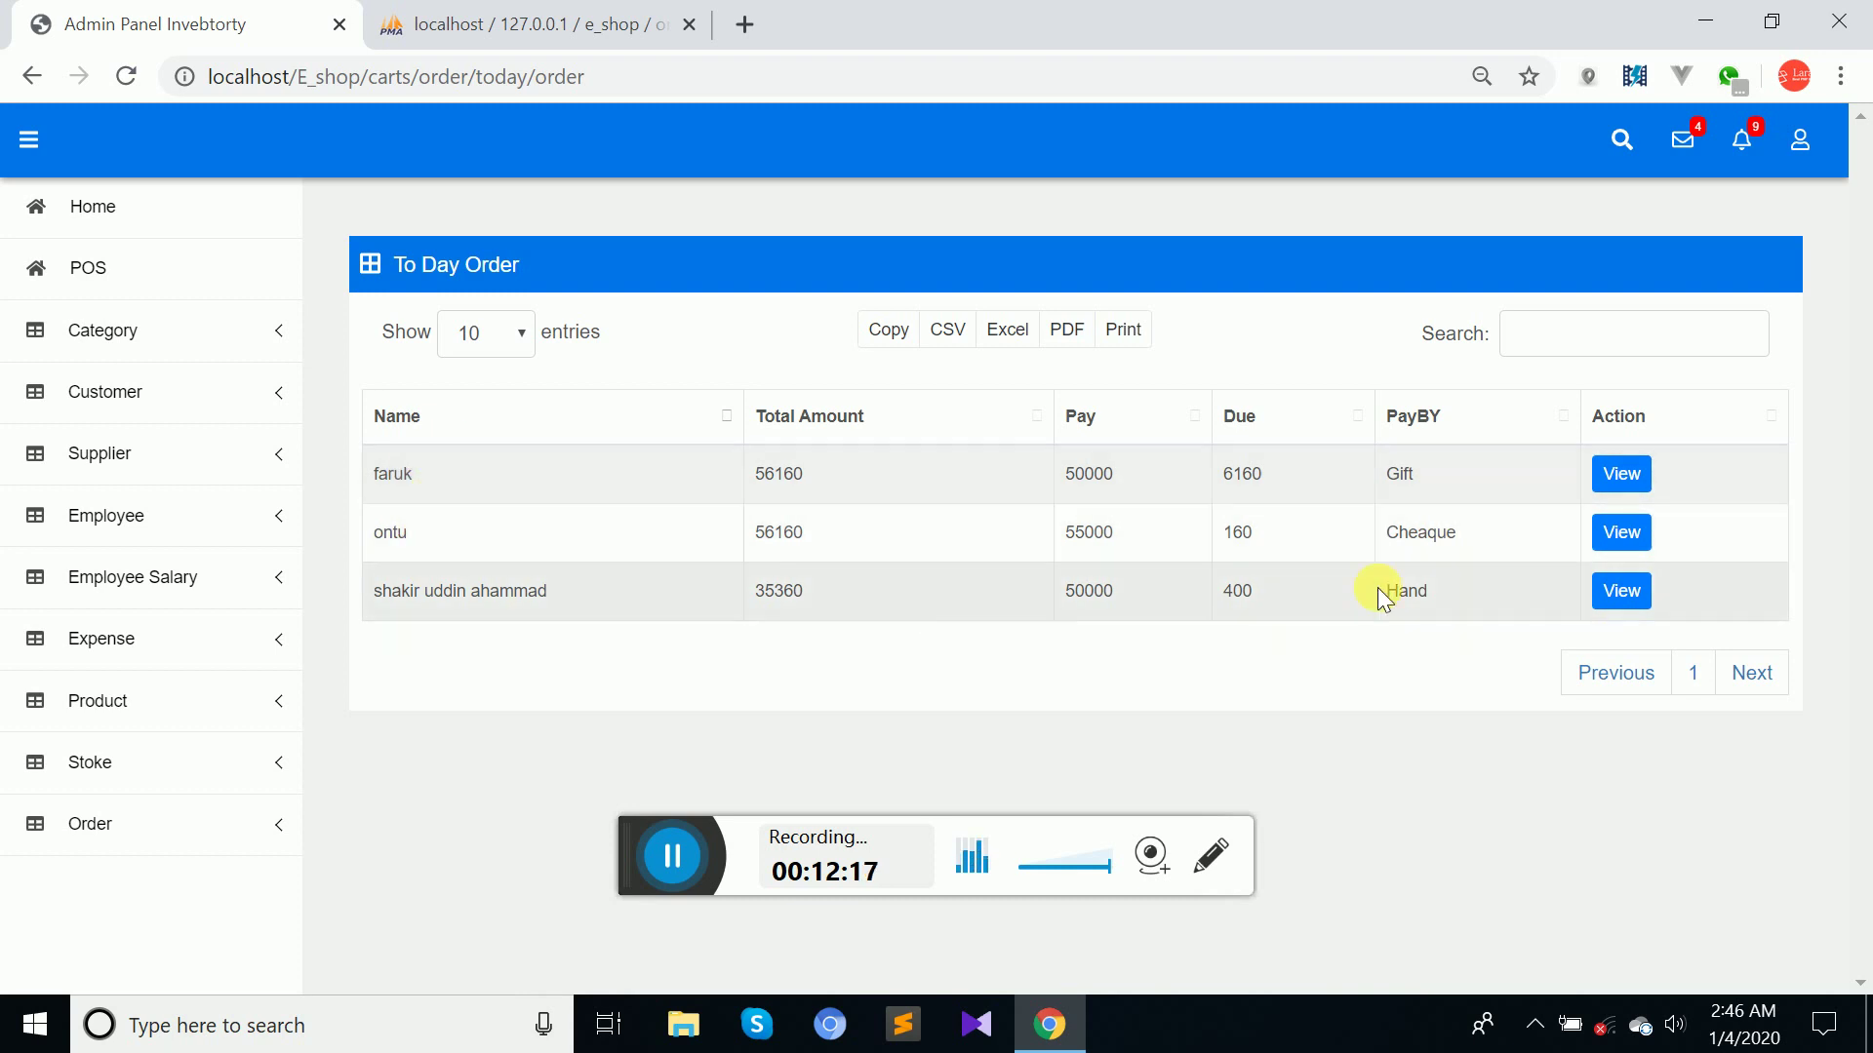
pyautogui.click(1619, 593)
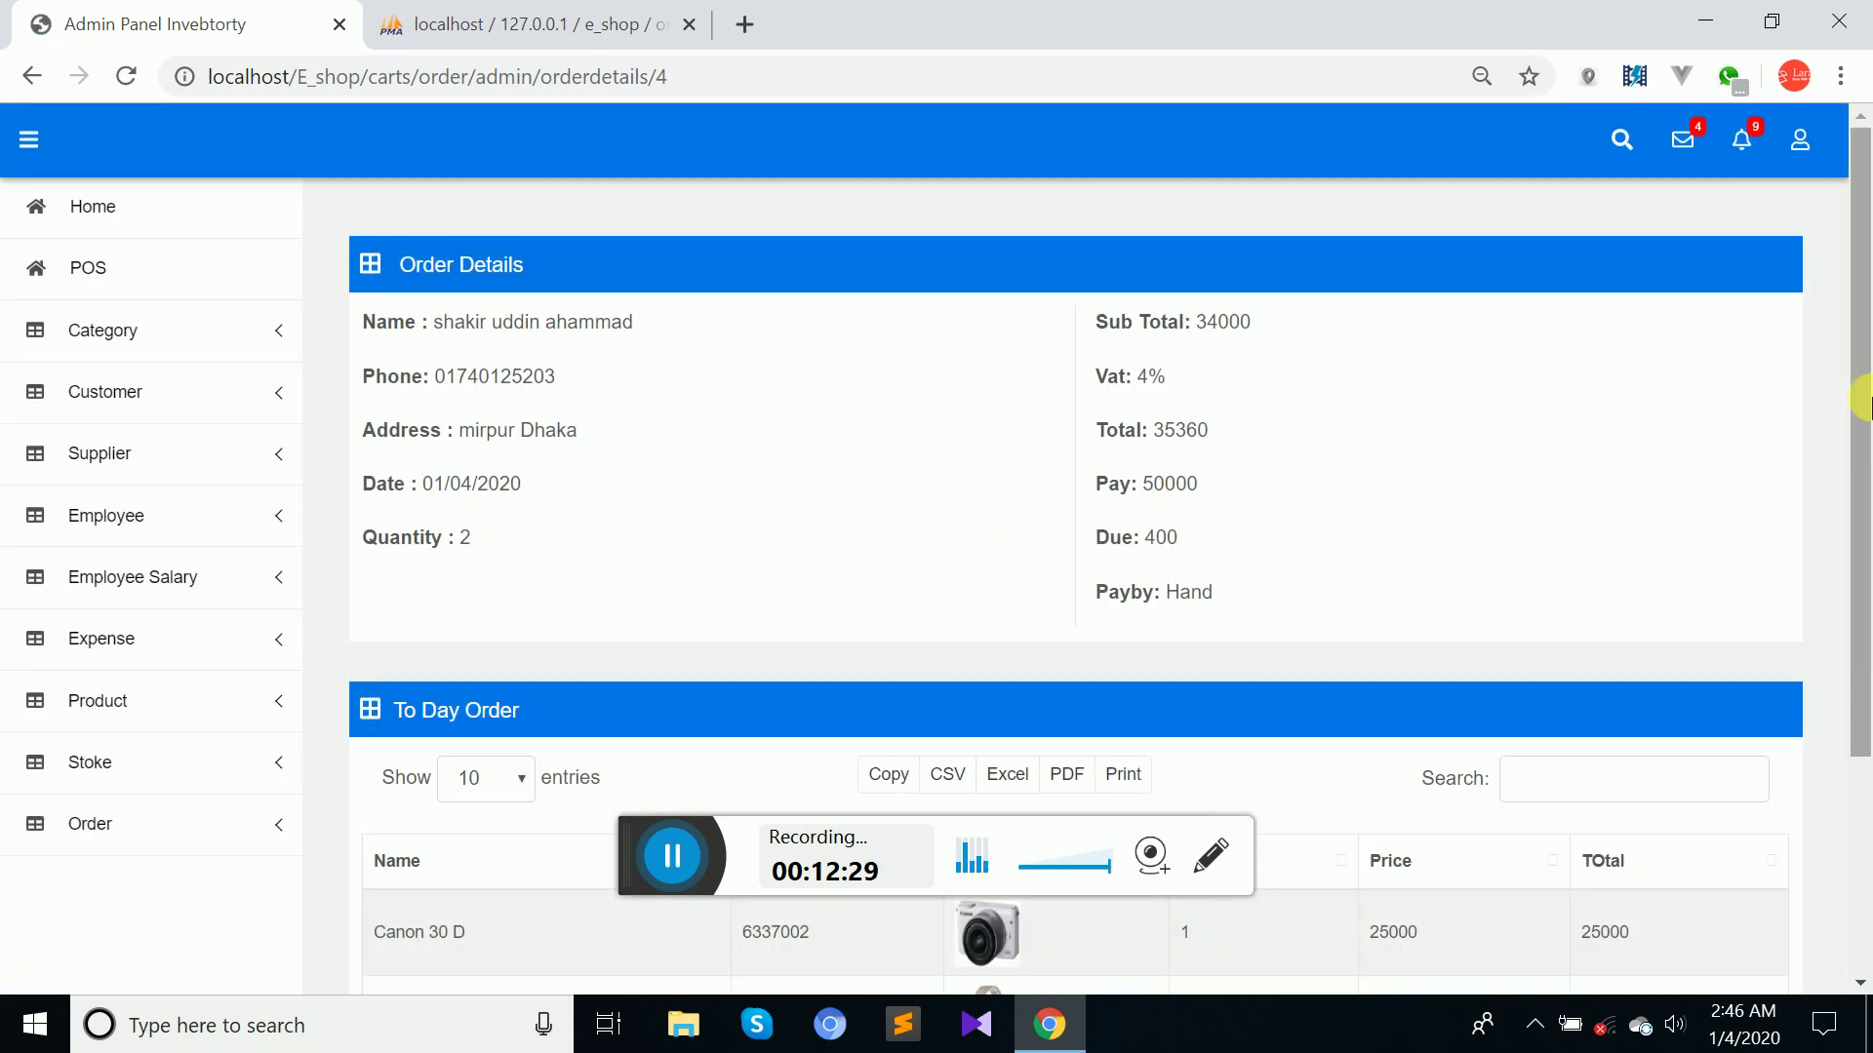
pyautogui.scroll(-3, 1856, 546)
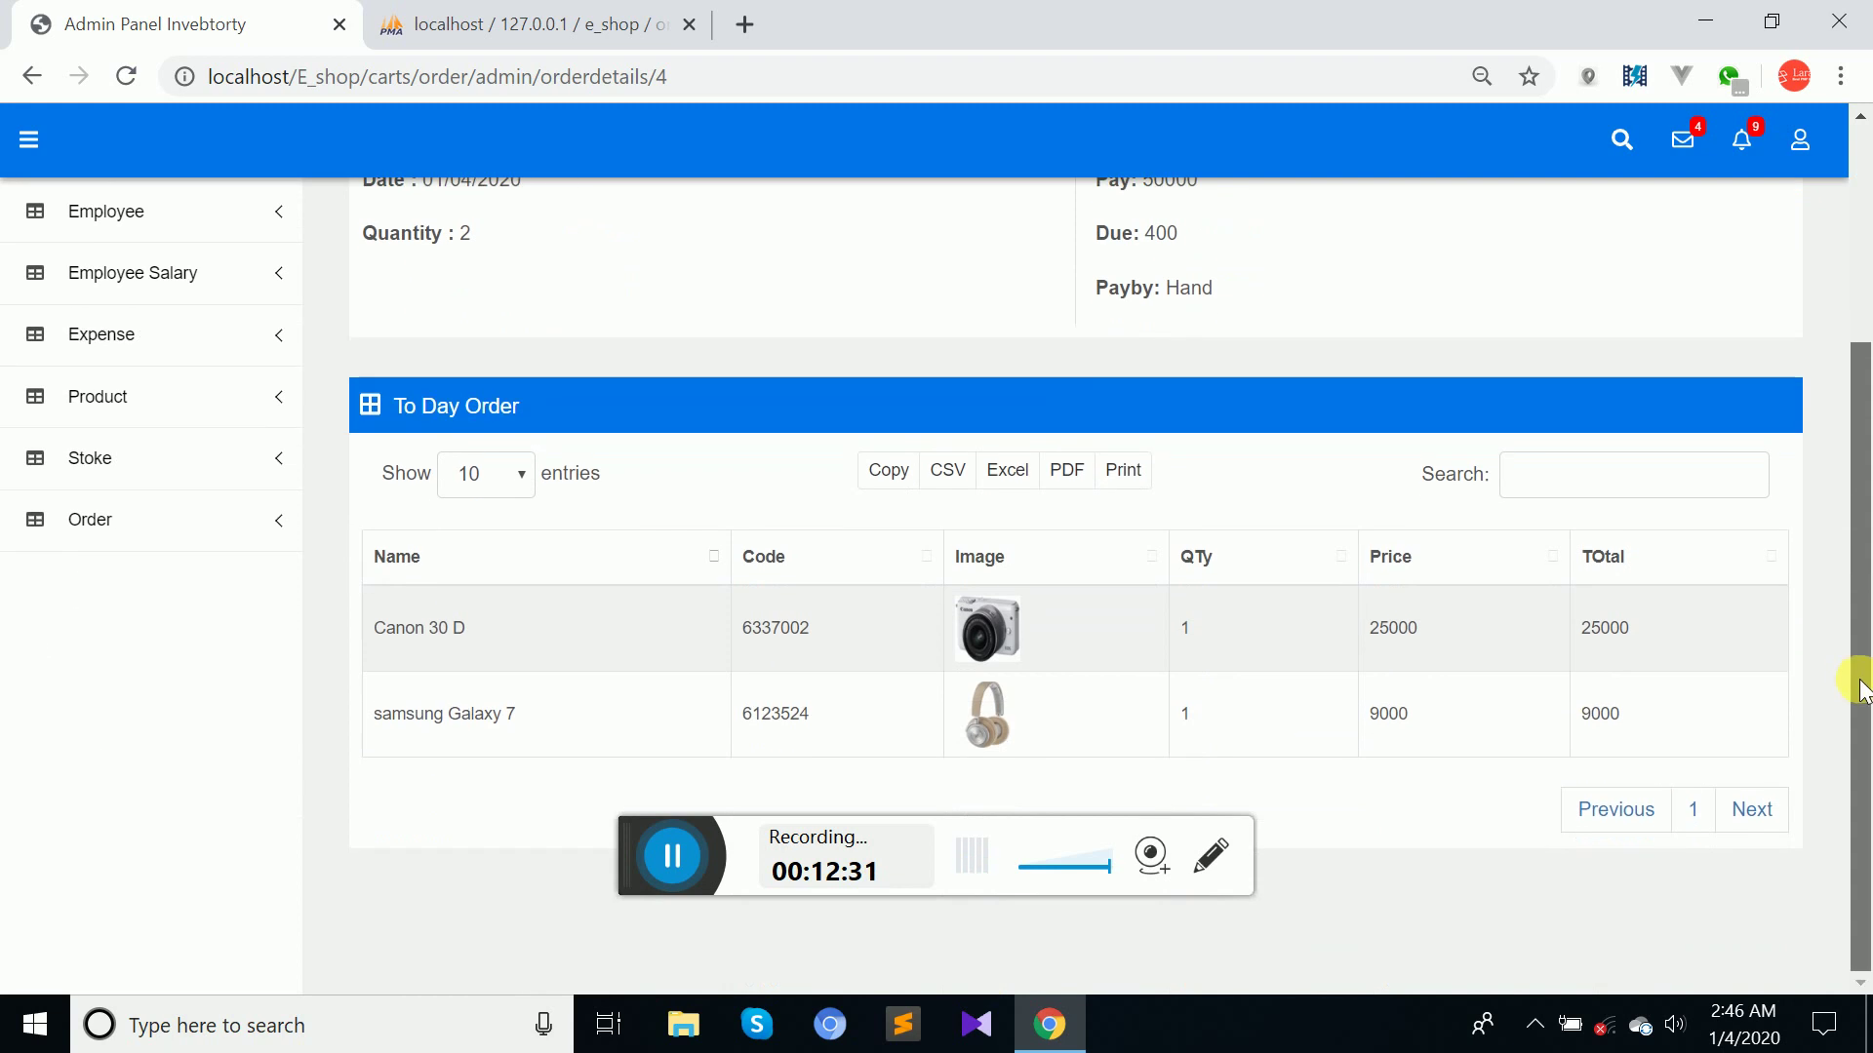
pyautogui.click(124, 524)
# Show the Year Order list with orders 56160 (Gift) and 40560 (Hand).
pyautogui.click(122, 759)
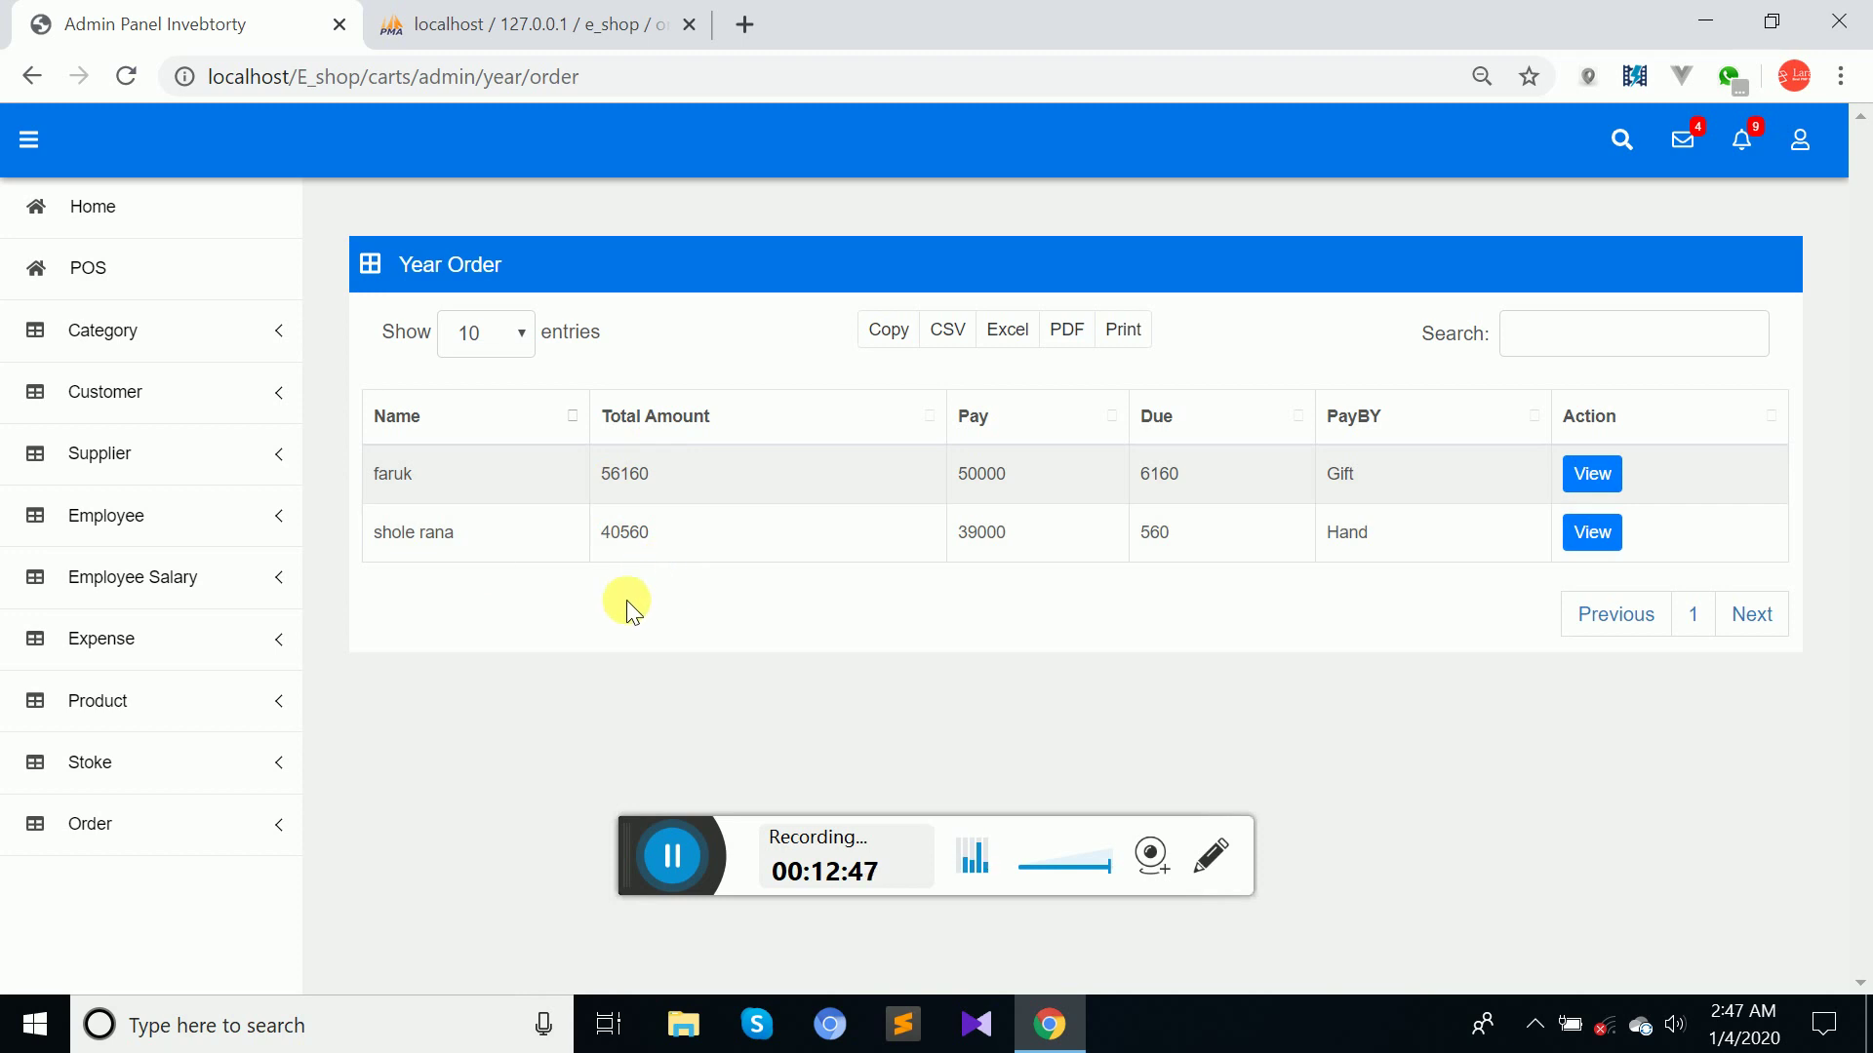
# Reload phpMyAdmin's orders table to confirm order 4's year is 2021, then return to the admin panel.
pyautogui.click(589, 12)
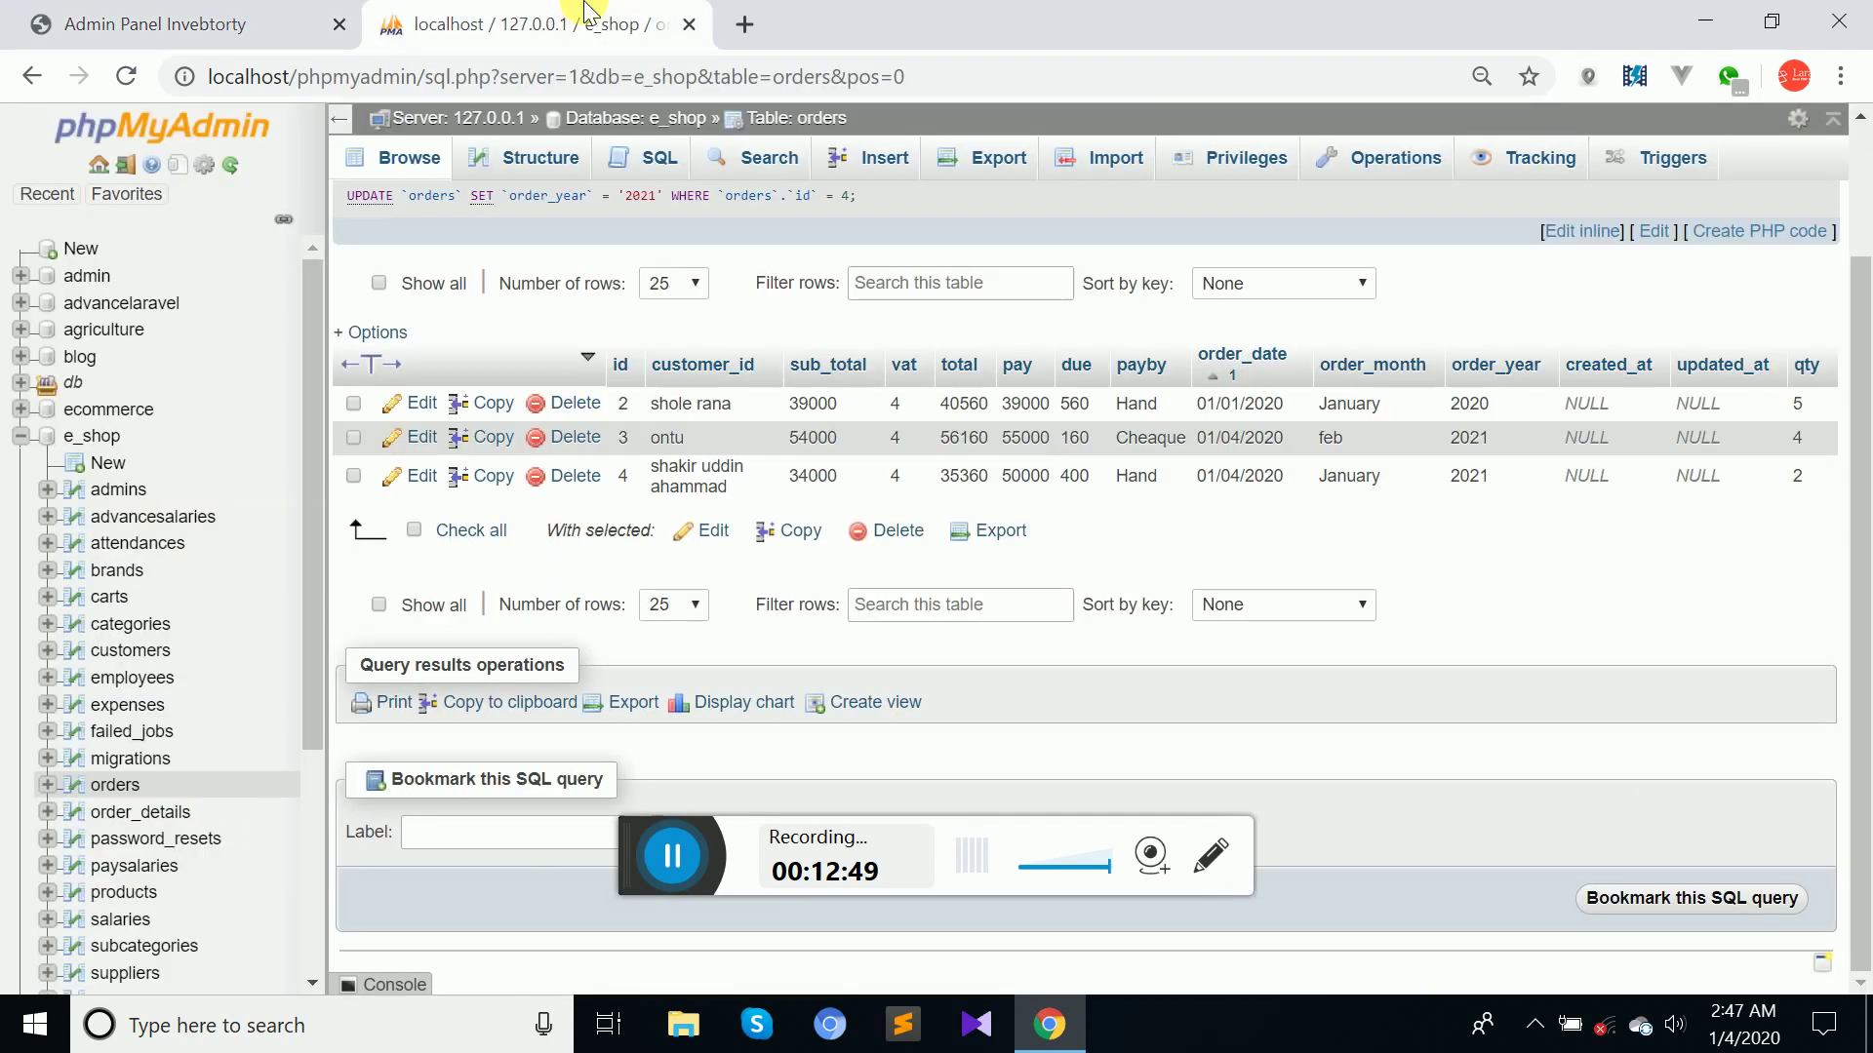
pyautogui.click(127, 78)
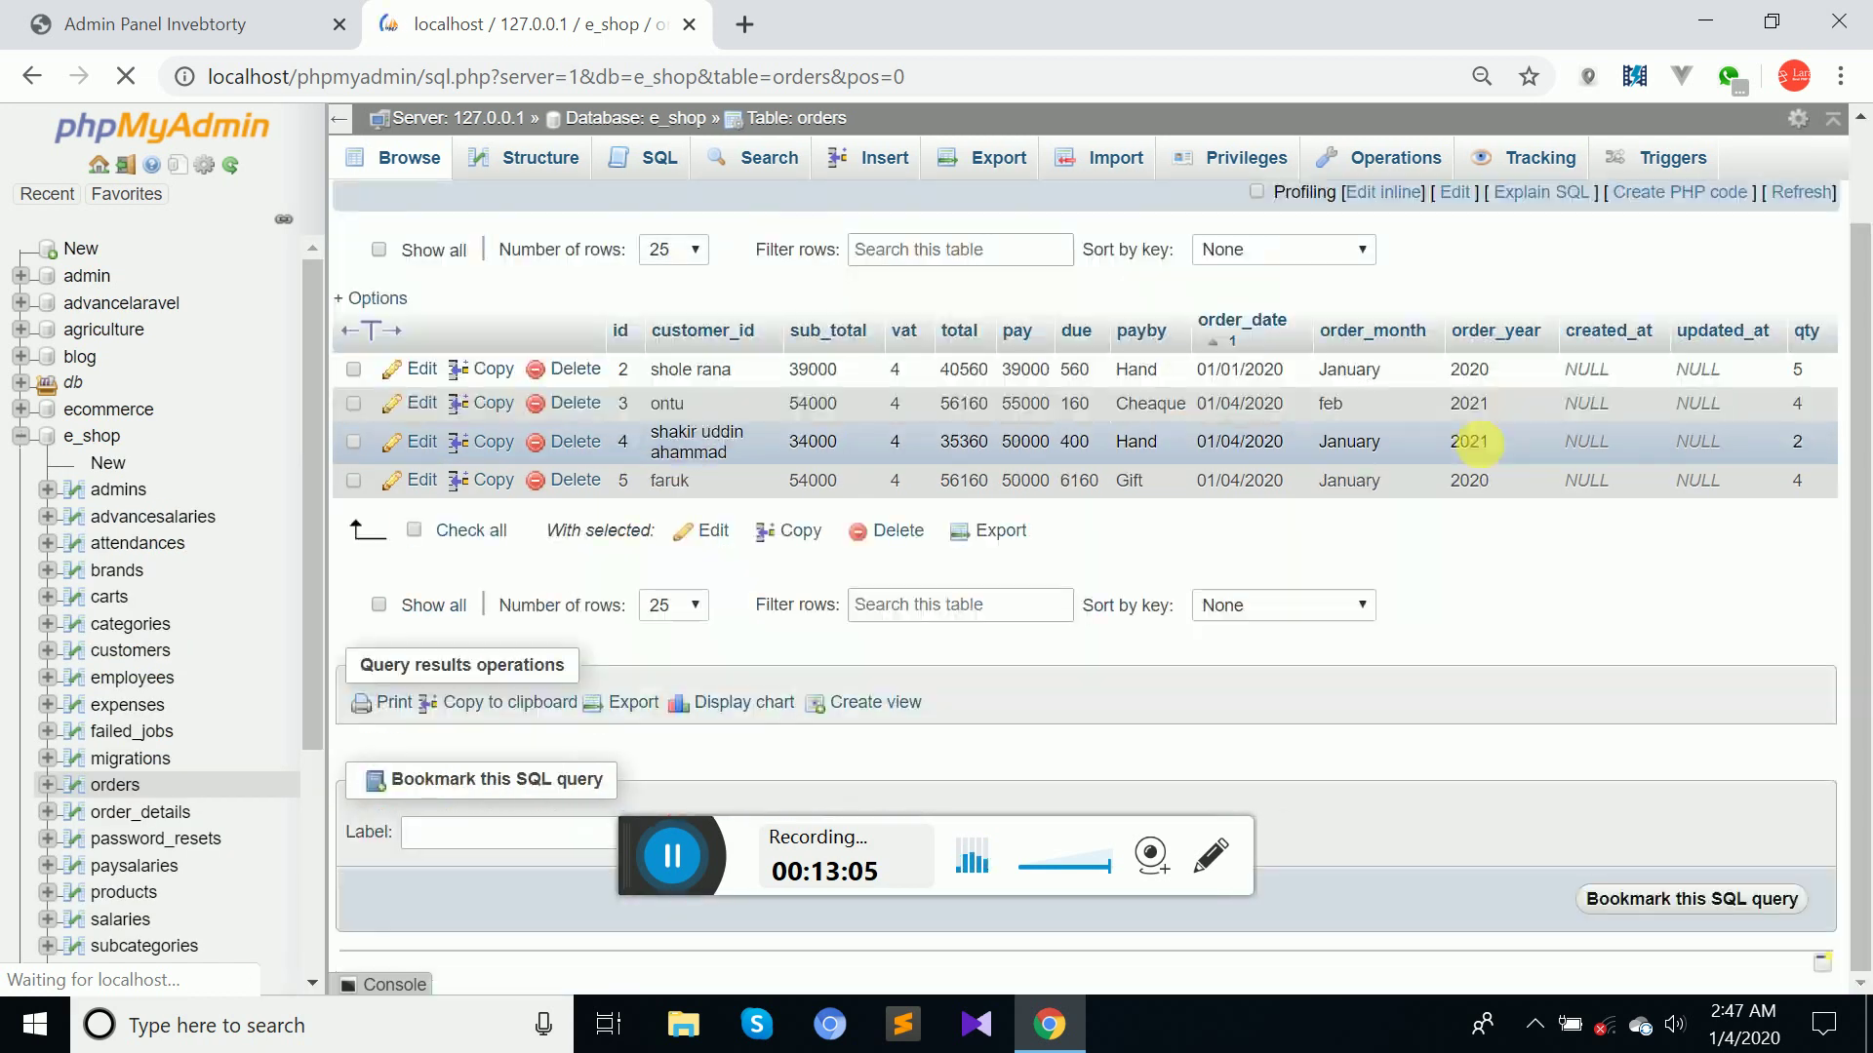
pyautogui.click(137, 24)
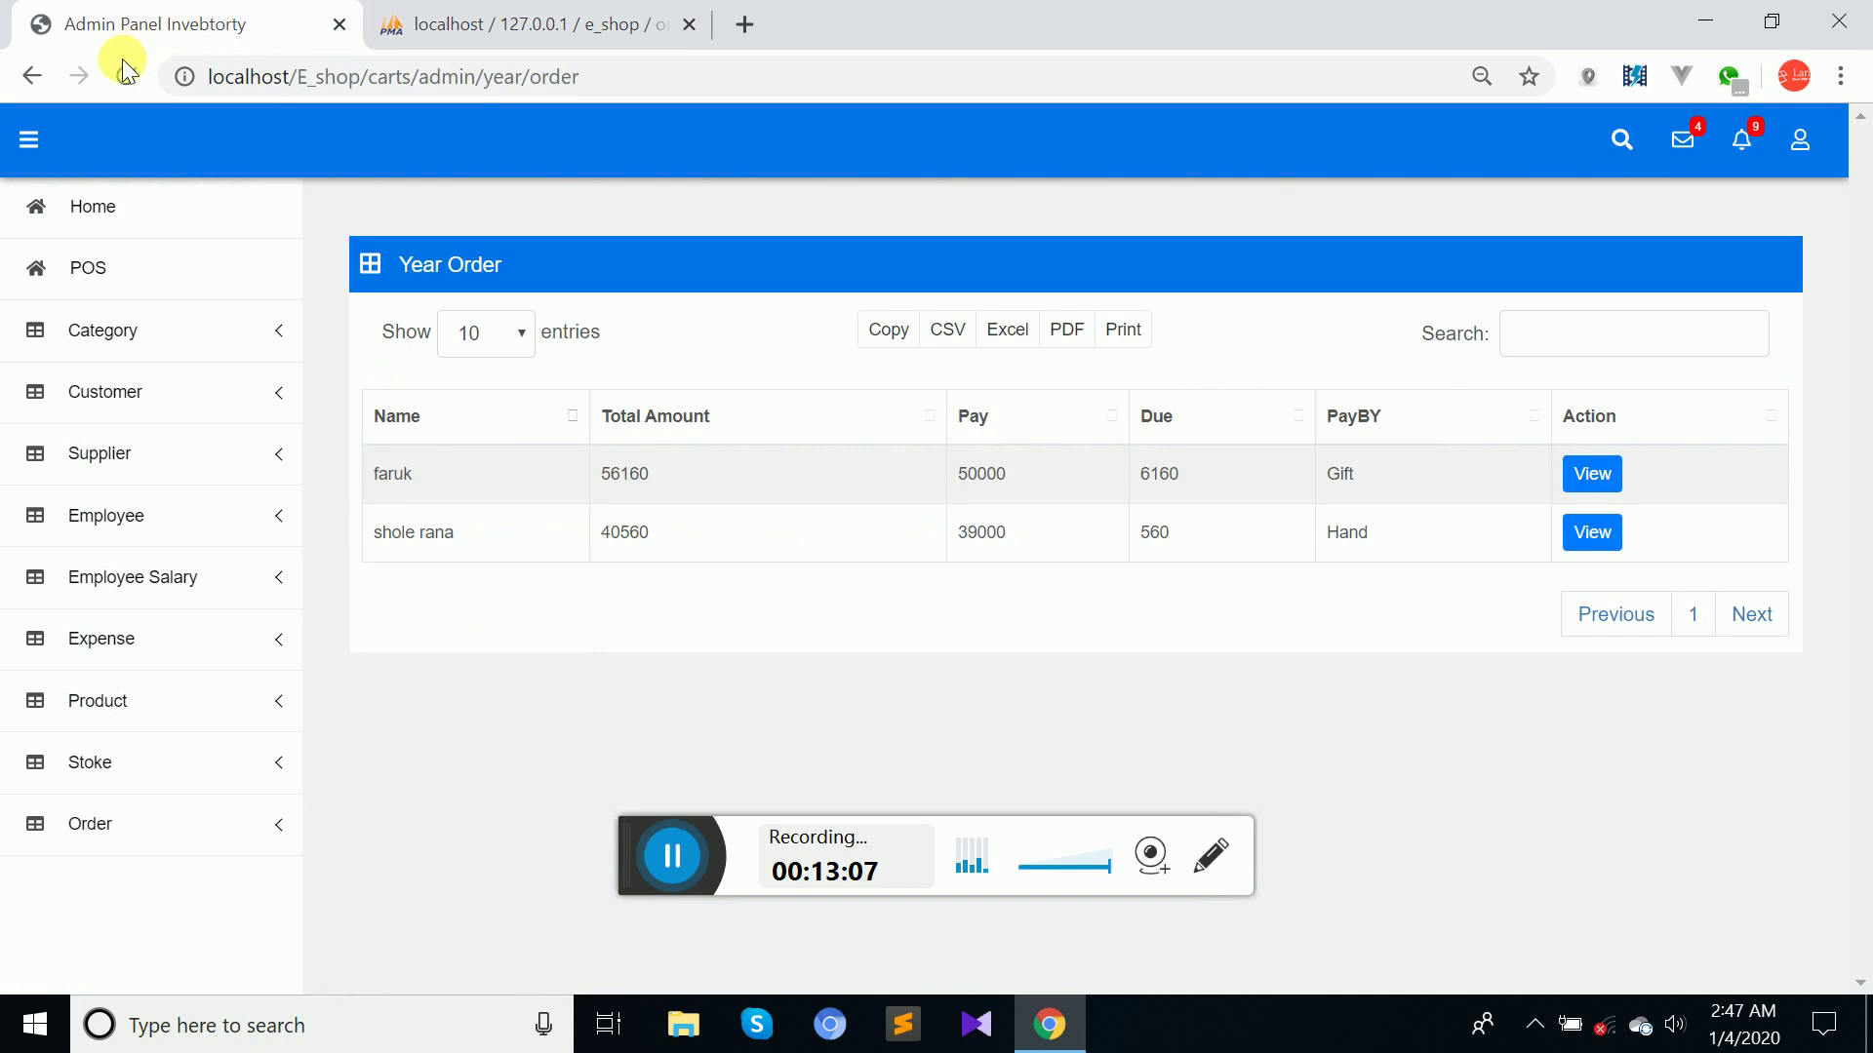
# Refresh the Year Order list and view the three-order Month Order list, then return to phpMyAdmin.
pyautogui.click(127, 73)
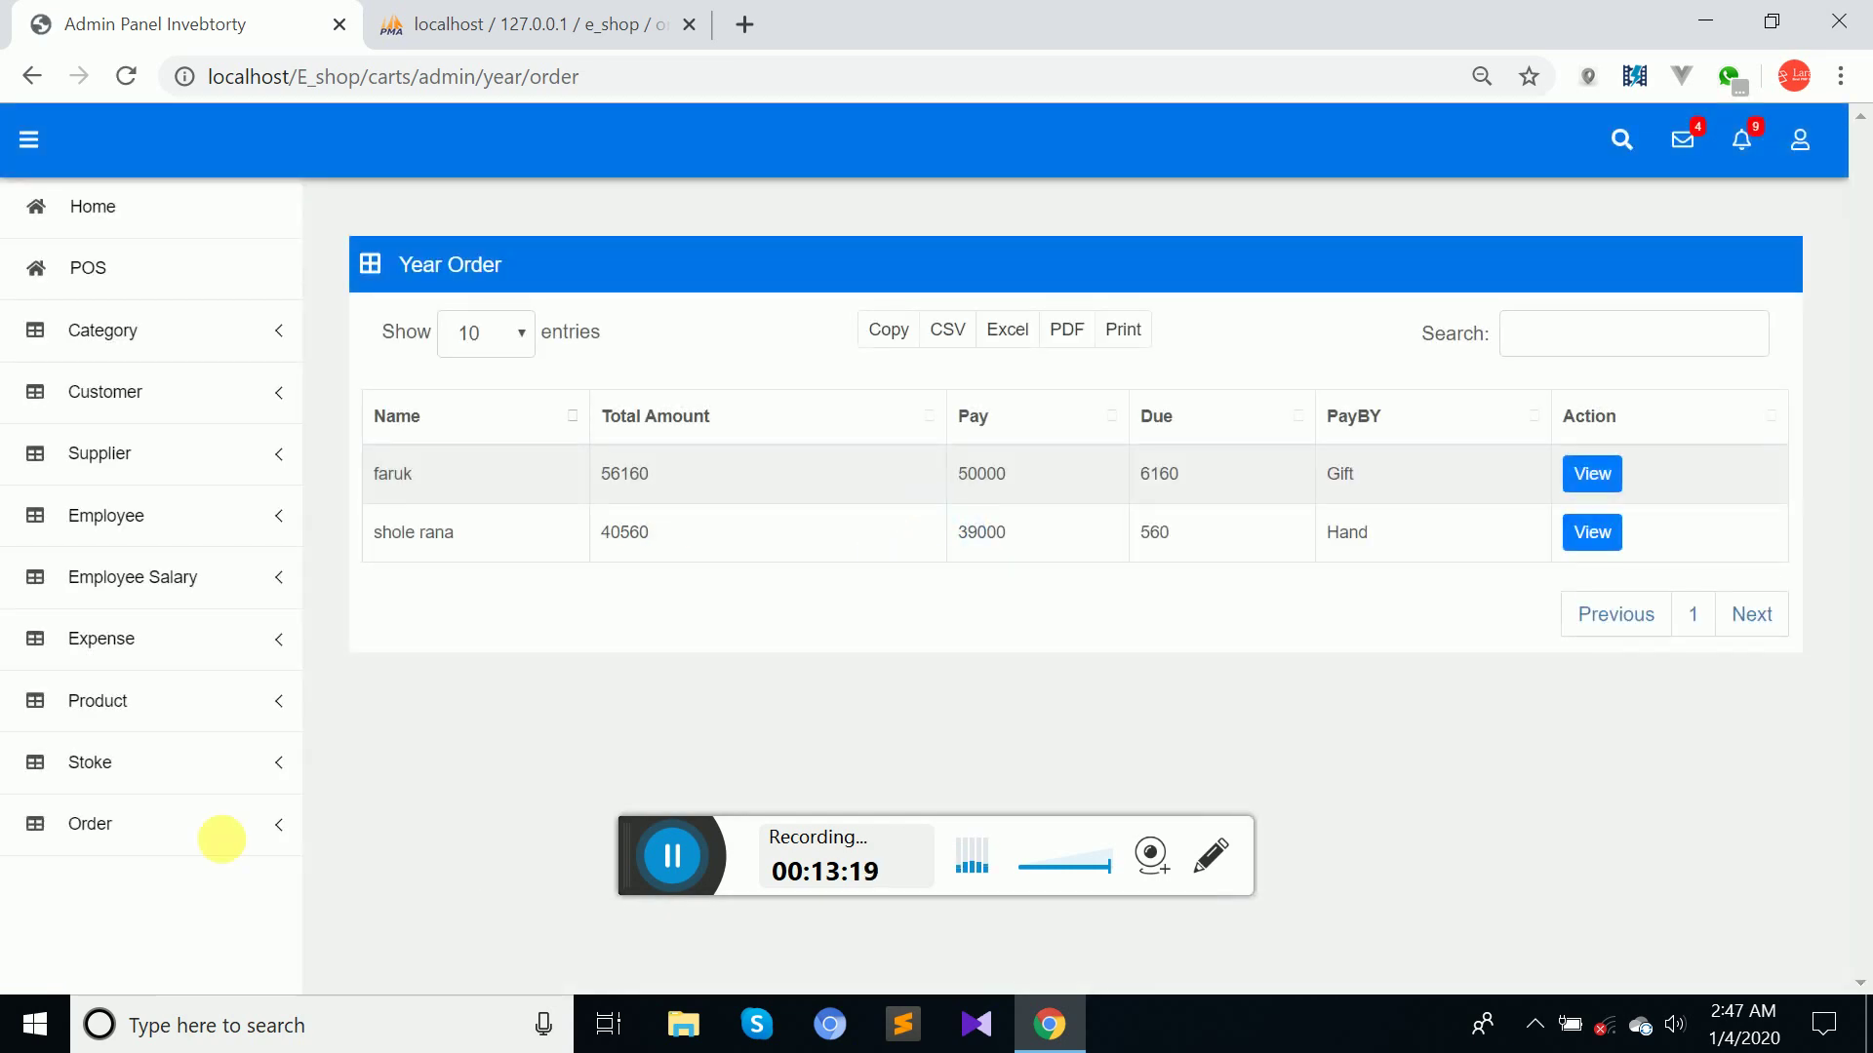
pyautogui.click(209, 825)
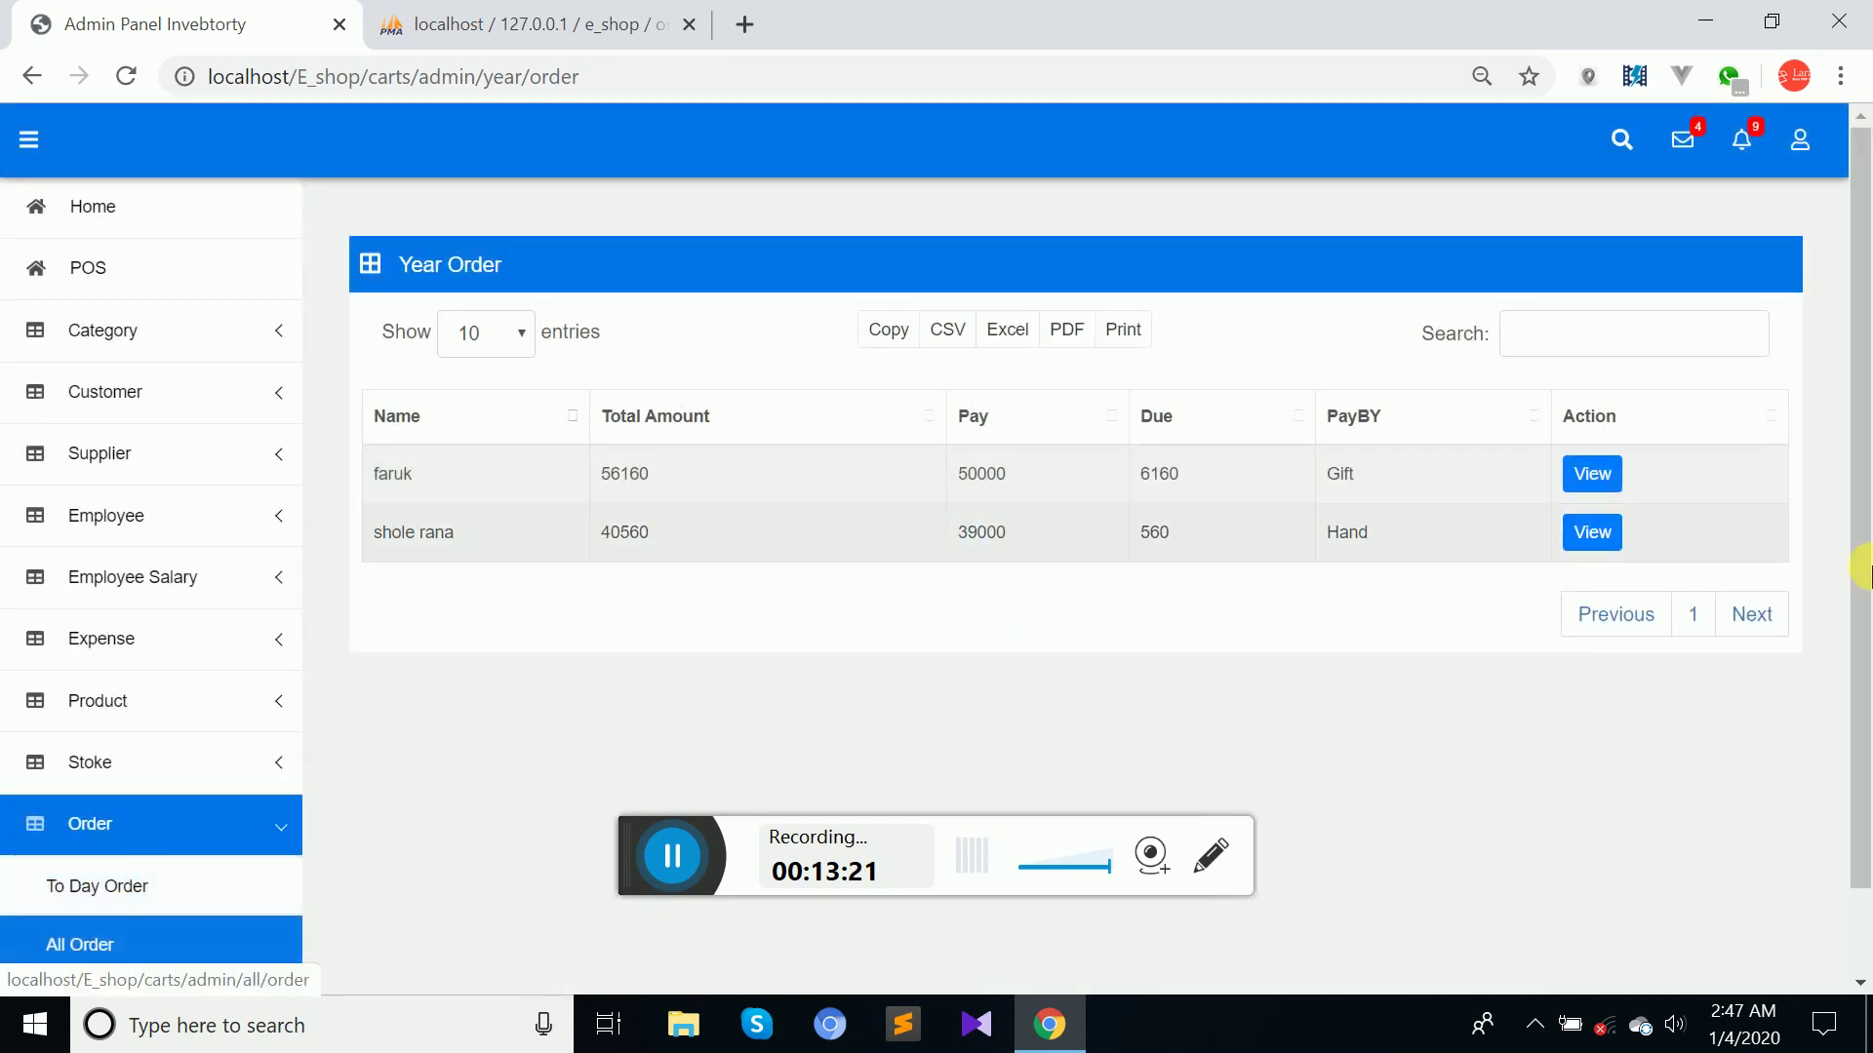
pyautogui.scroll(-1, 1863, 488)
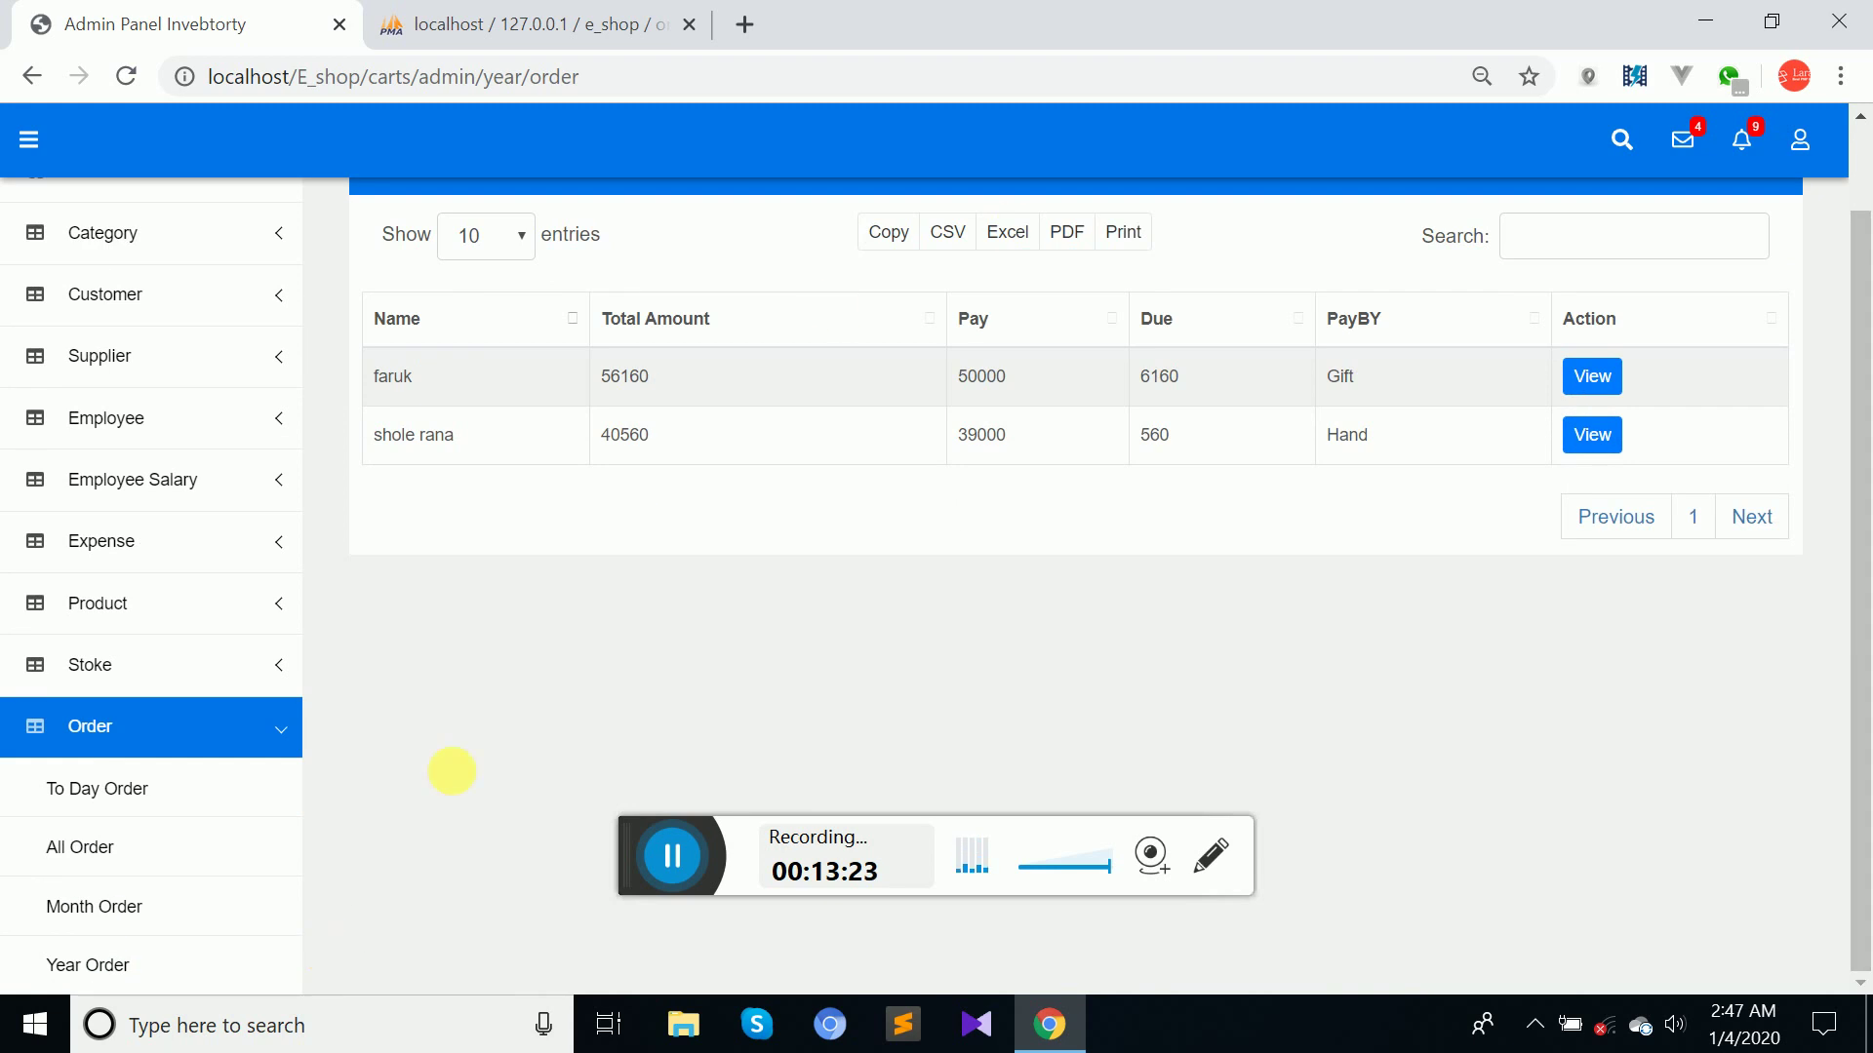
pyautogui.click(73, 909)
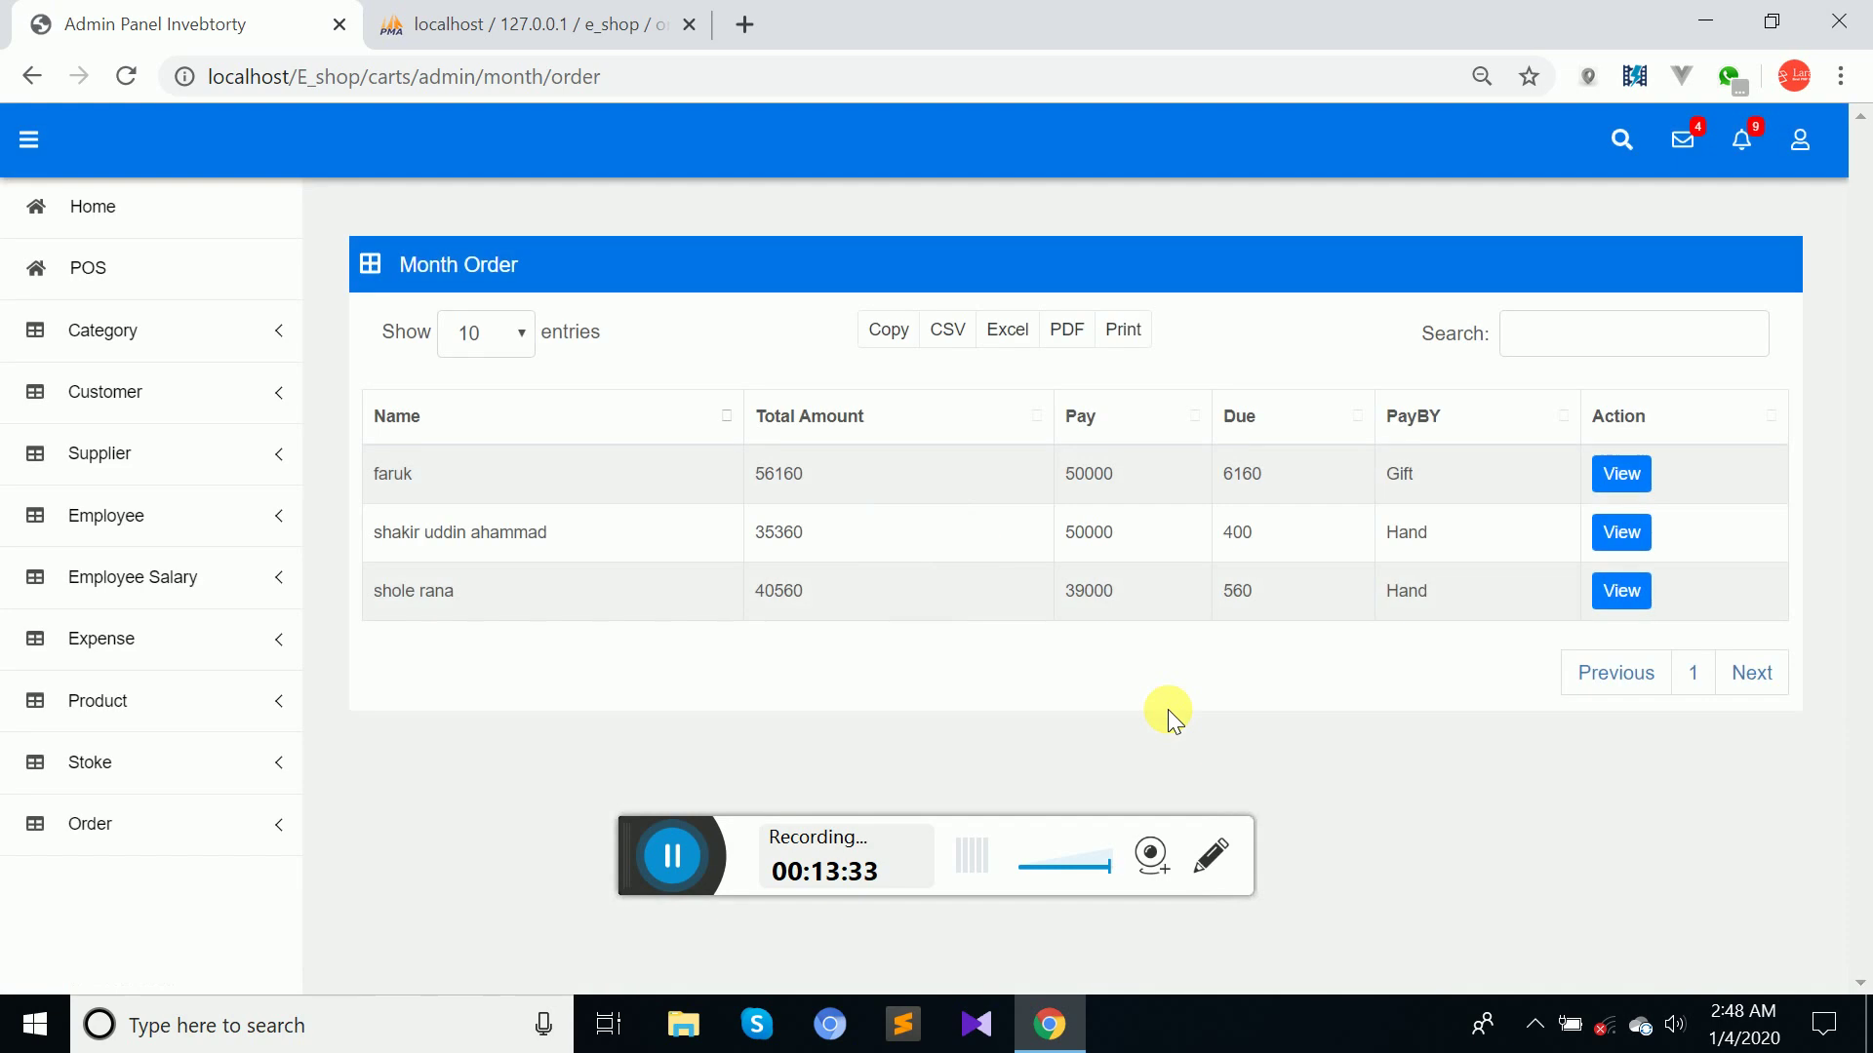
pyautogui.click(607, 12)
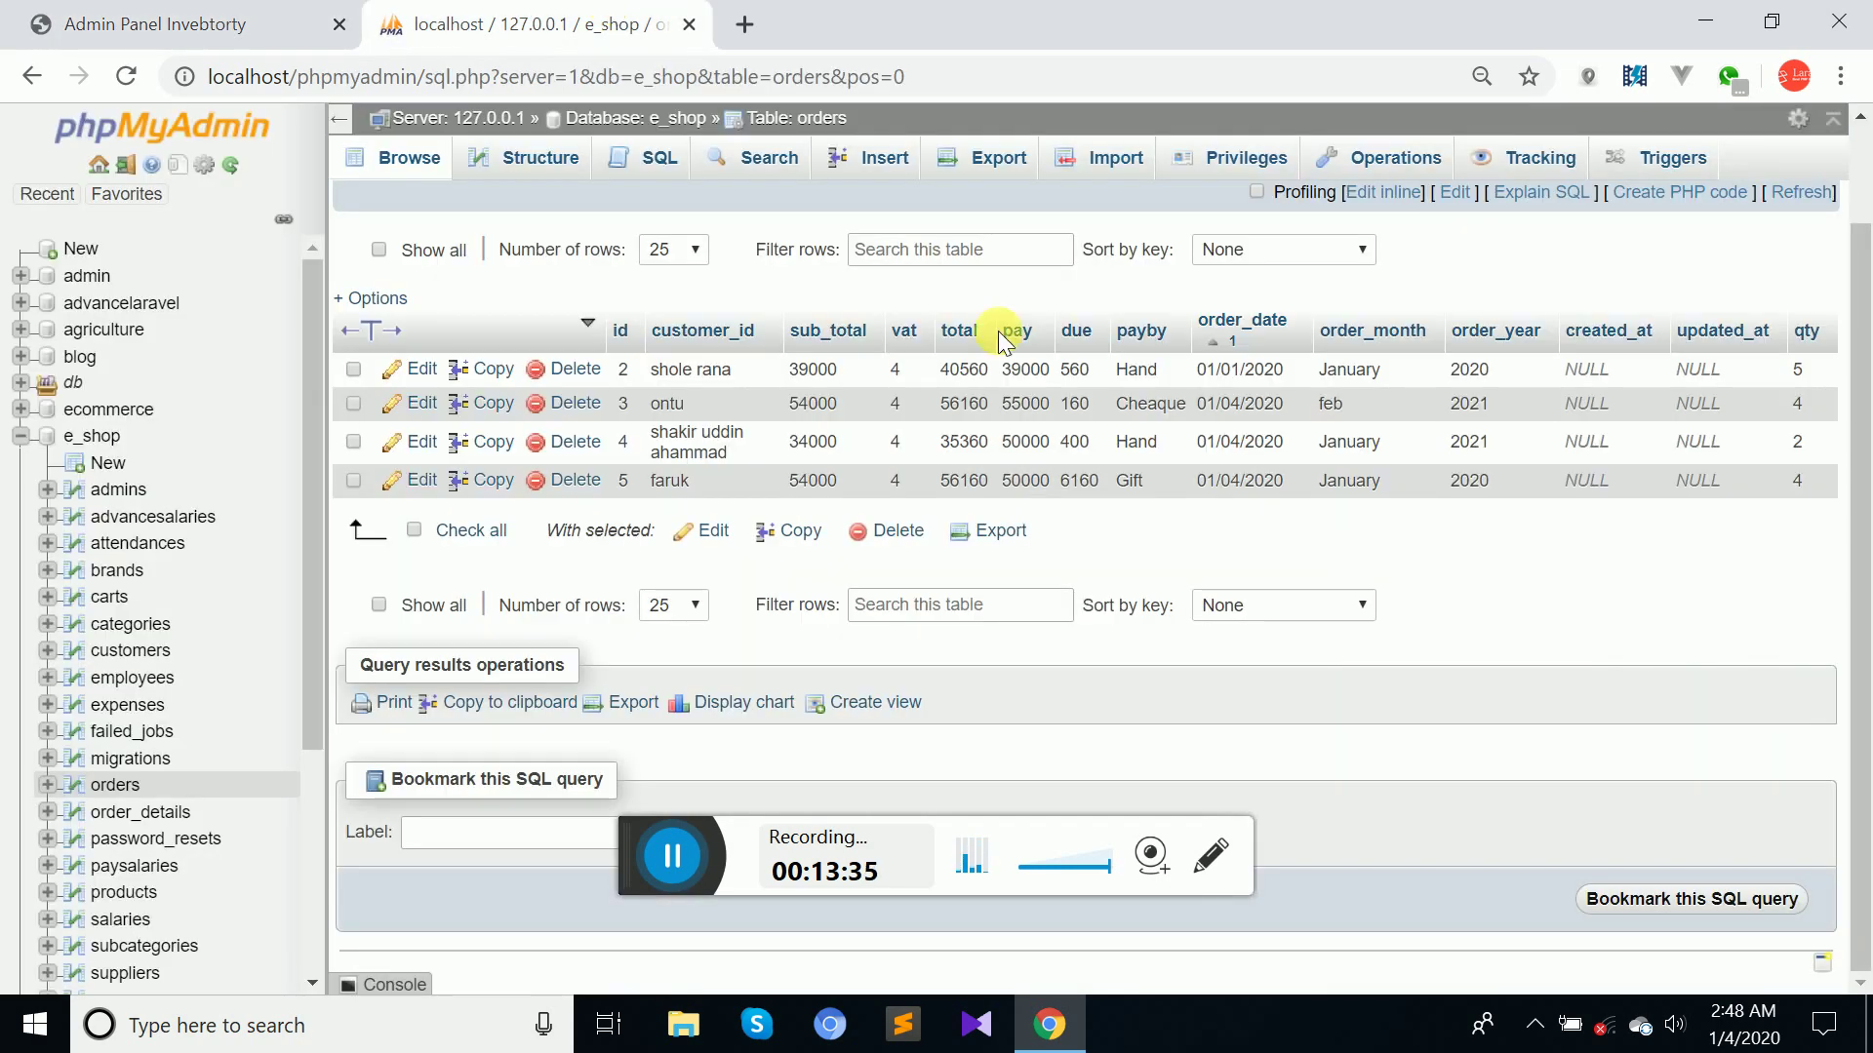
# Reload the orders table with order 4's order_month set to feb, then return to the Month Order list.
pyautogui.click(127, 76)
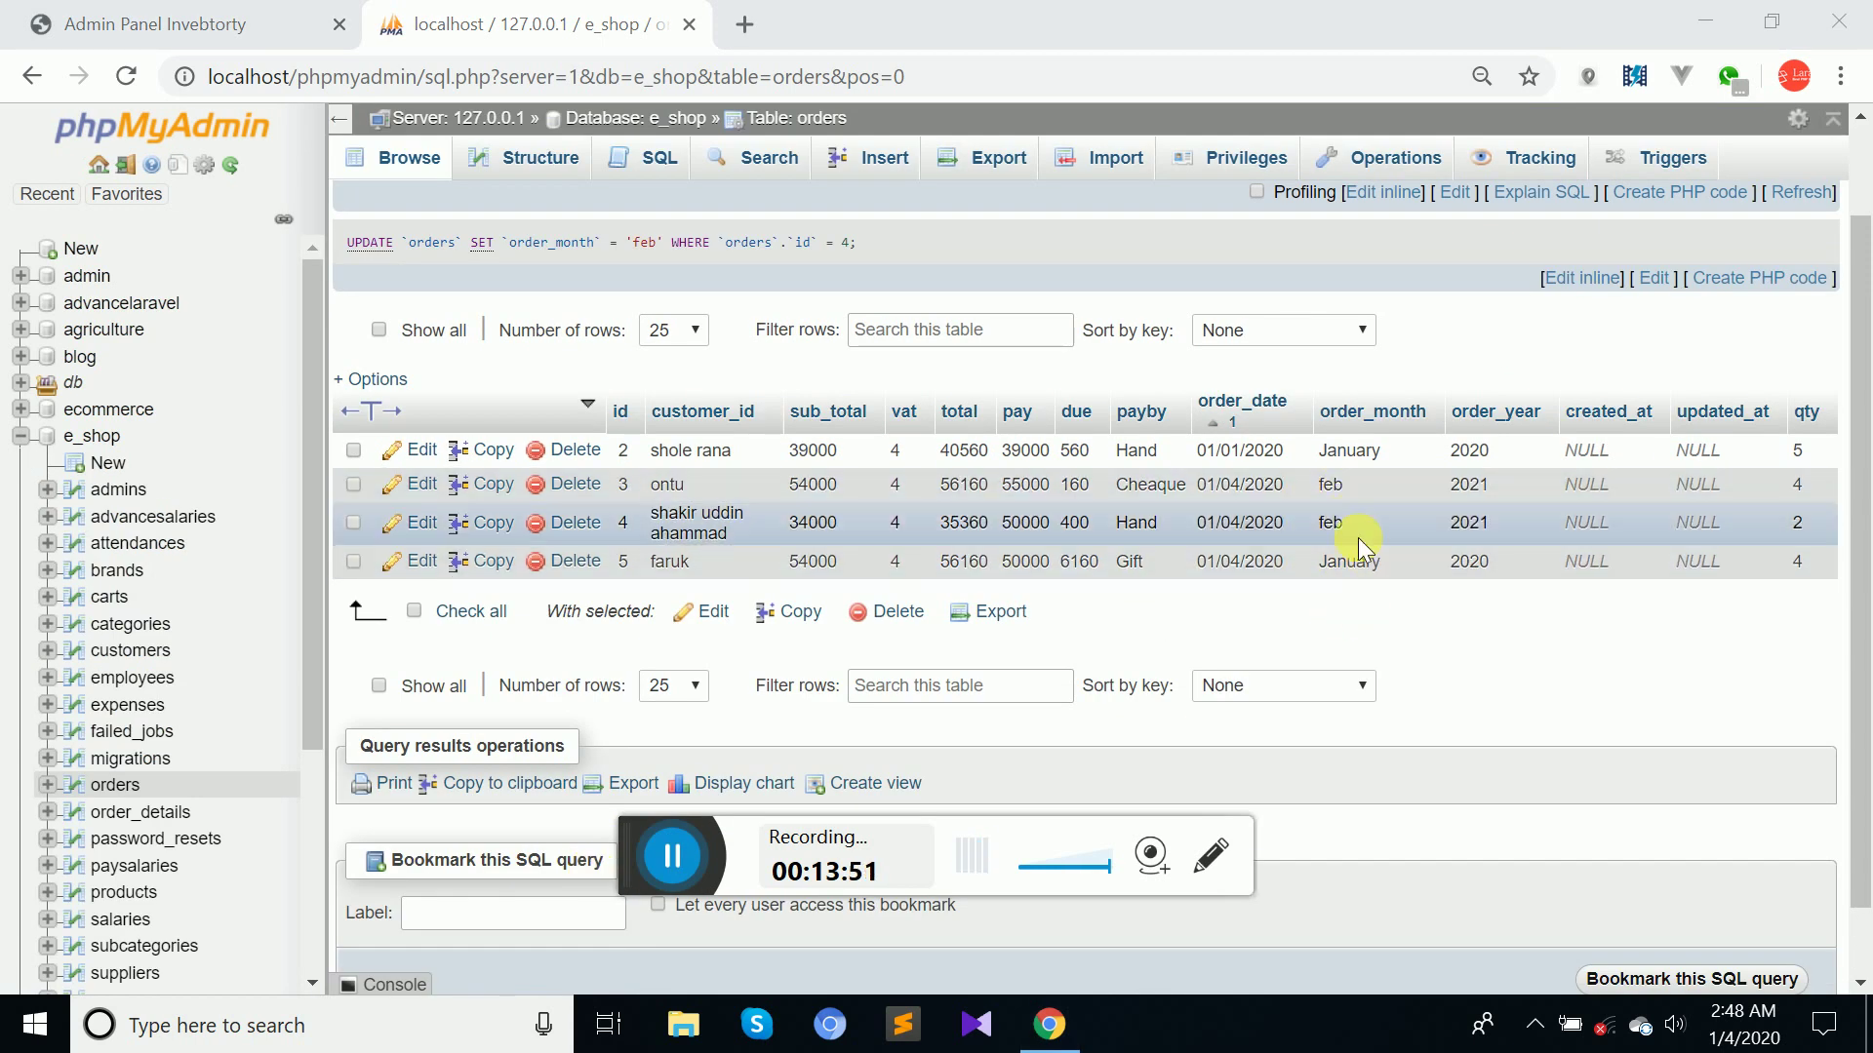
pyautogui.click(249, 23)
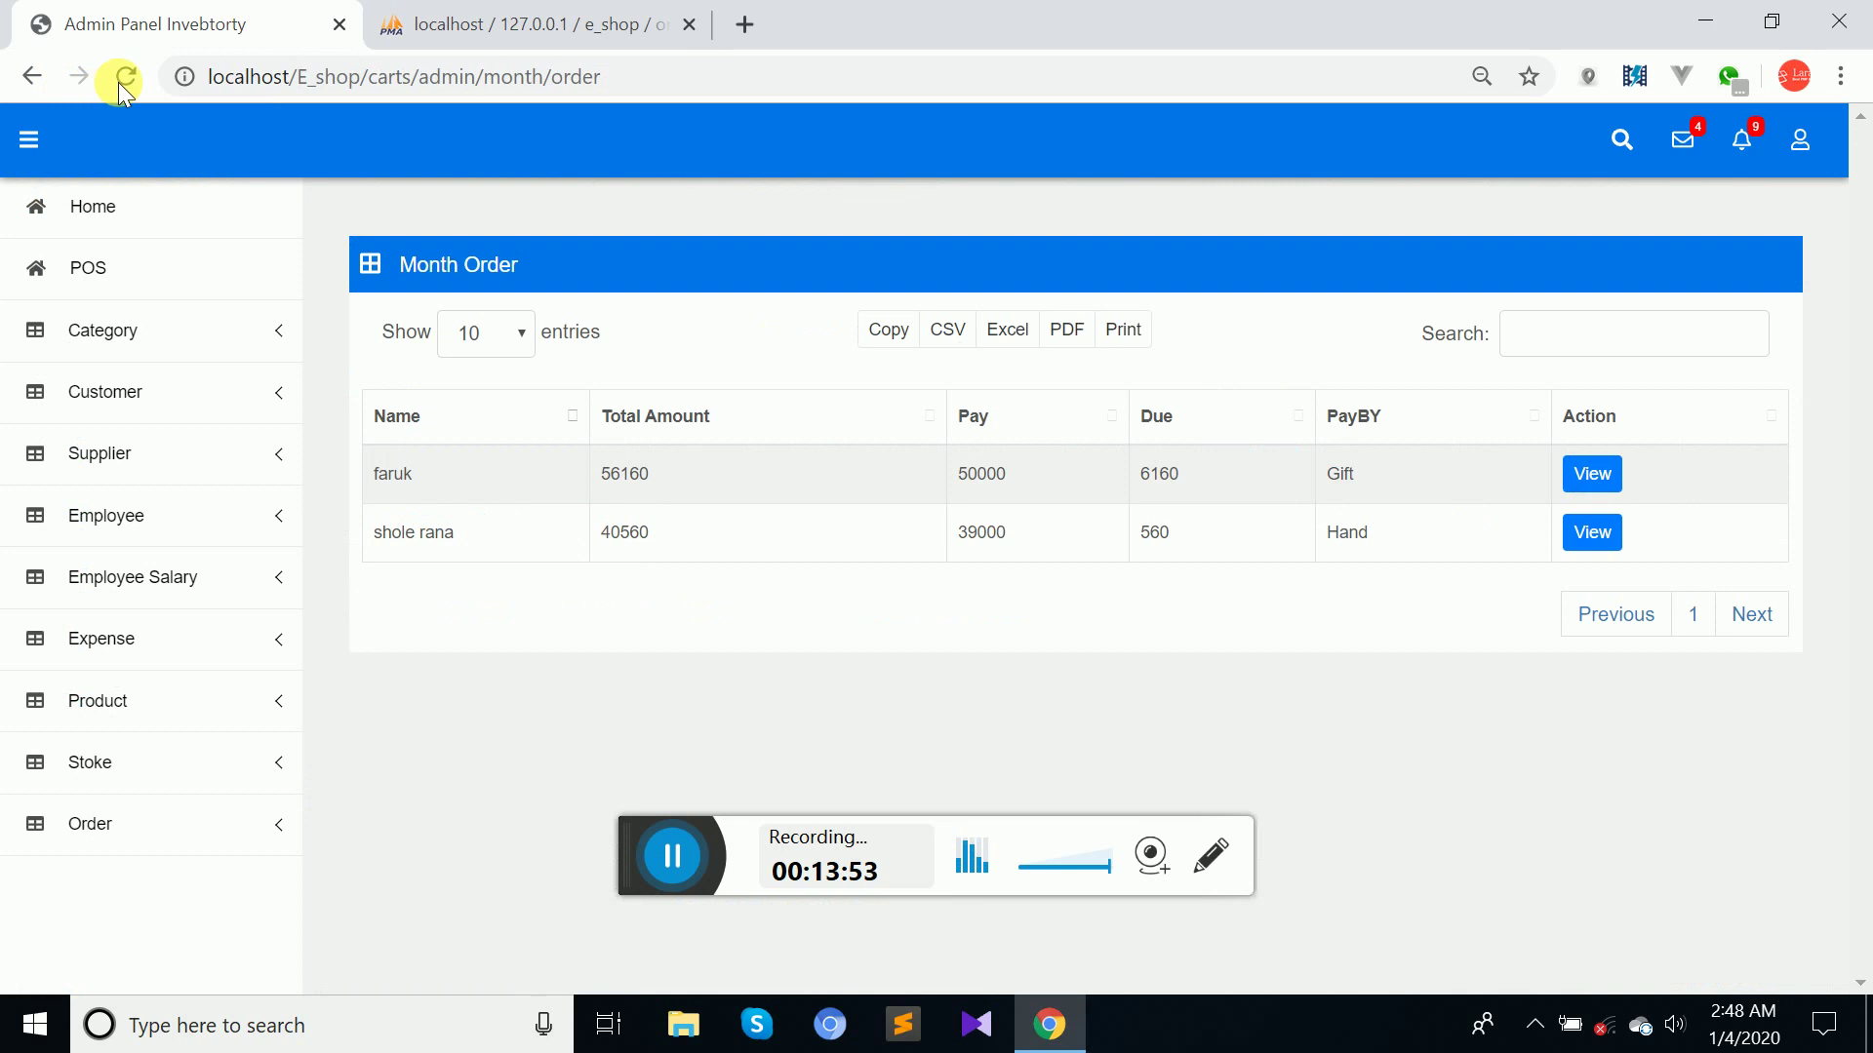
# Refresh the Month Order list down to two orders and expand the salary, stock and expense sections.
pyautogui.click(121, 78)
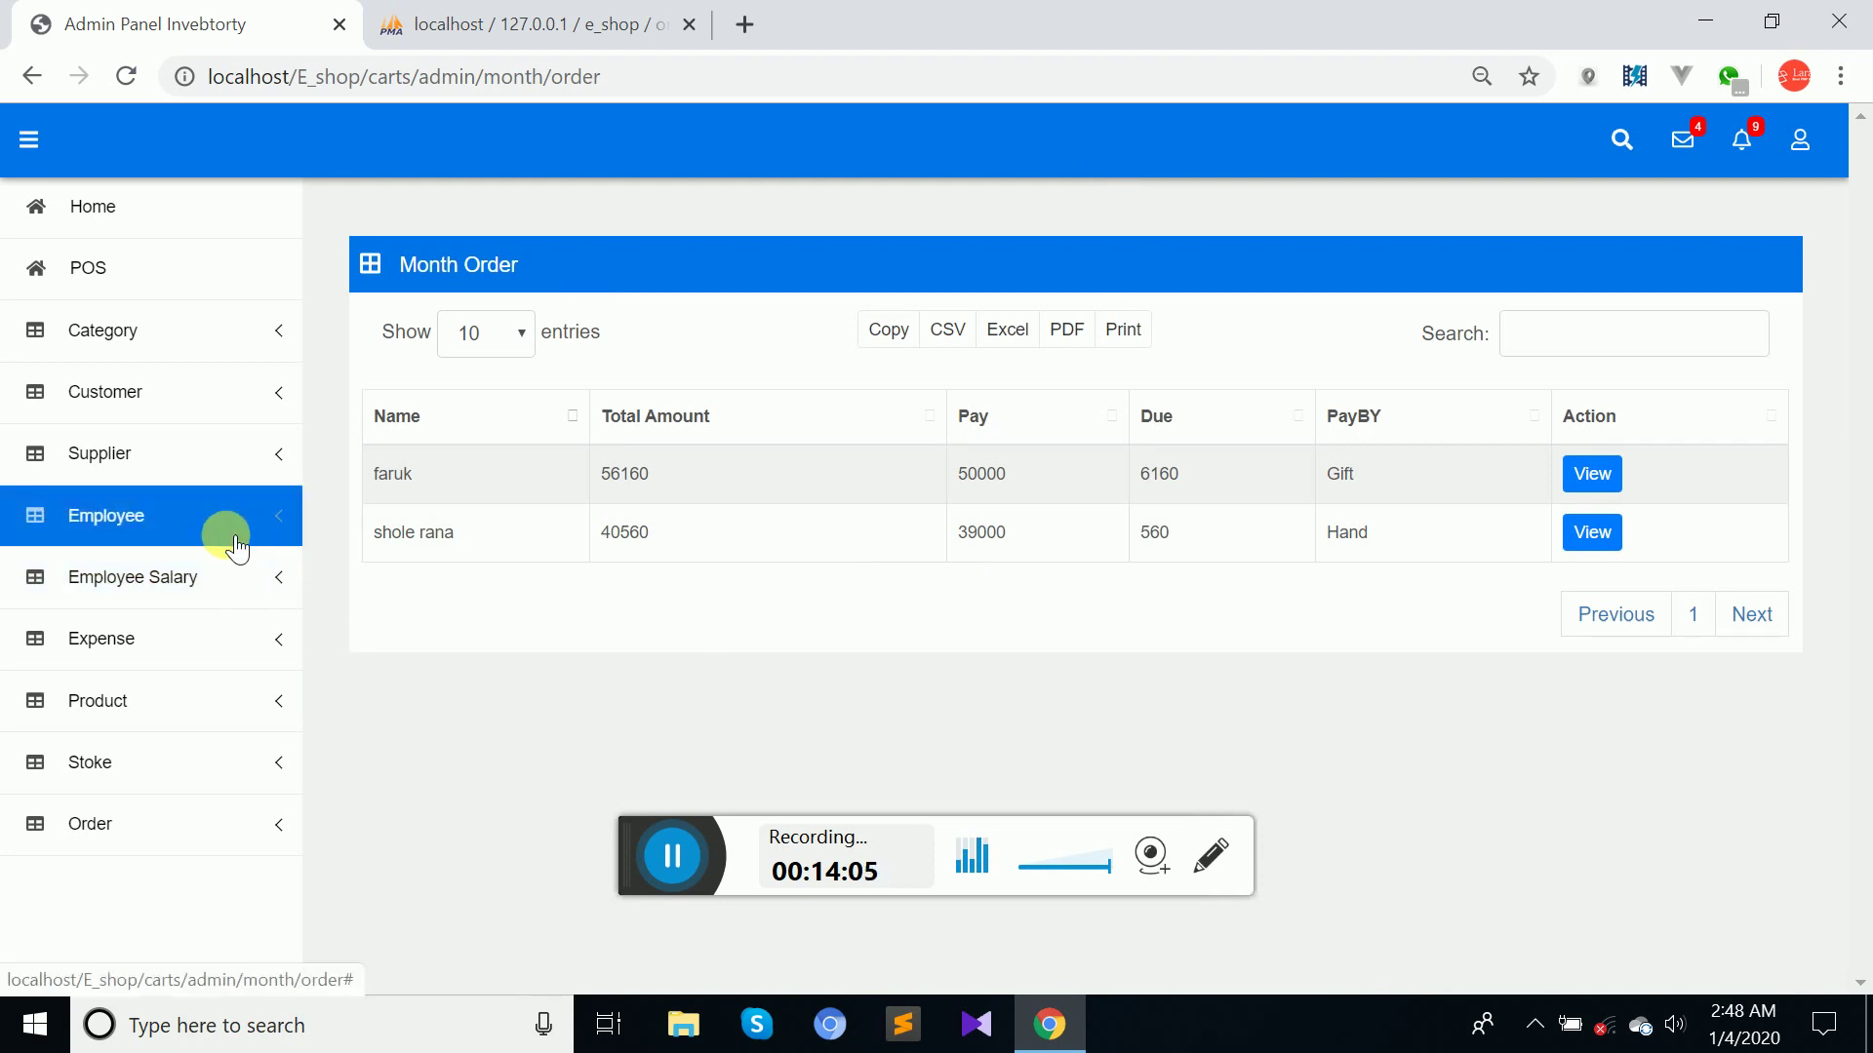
pyautogui.doubleClick(216, 610)
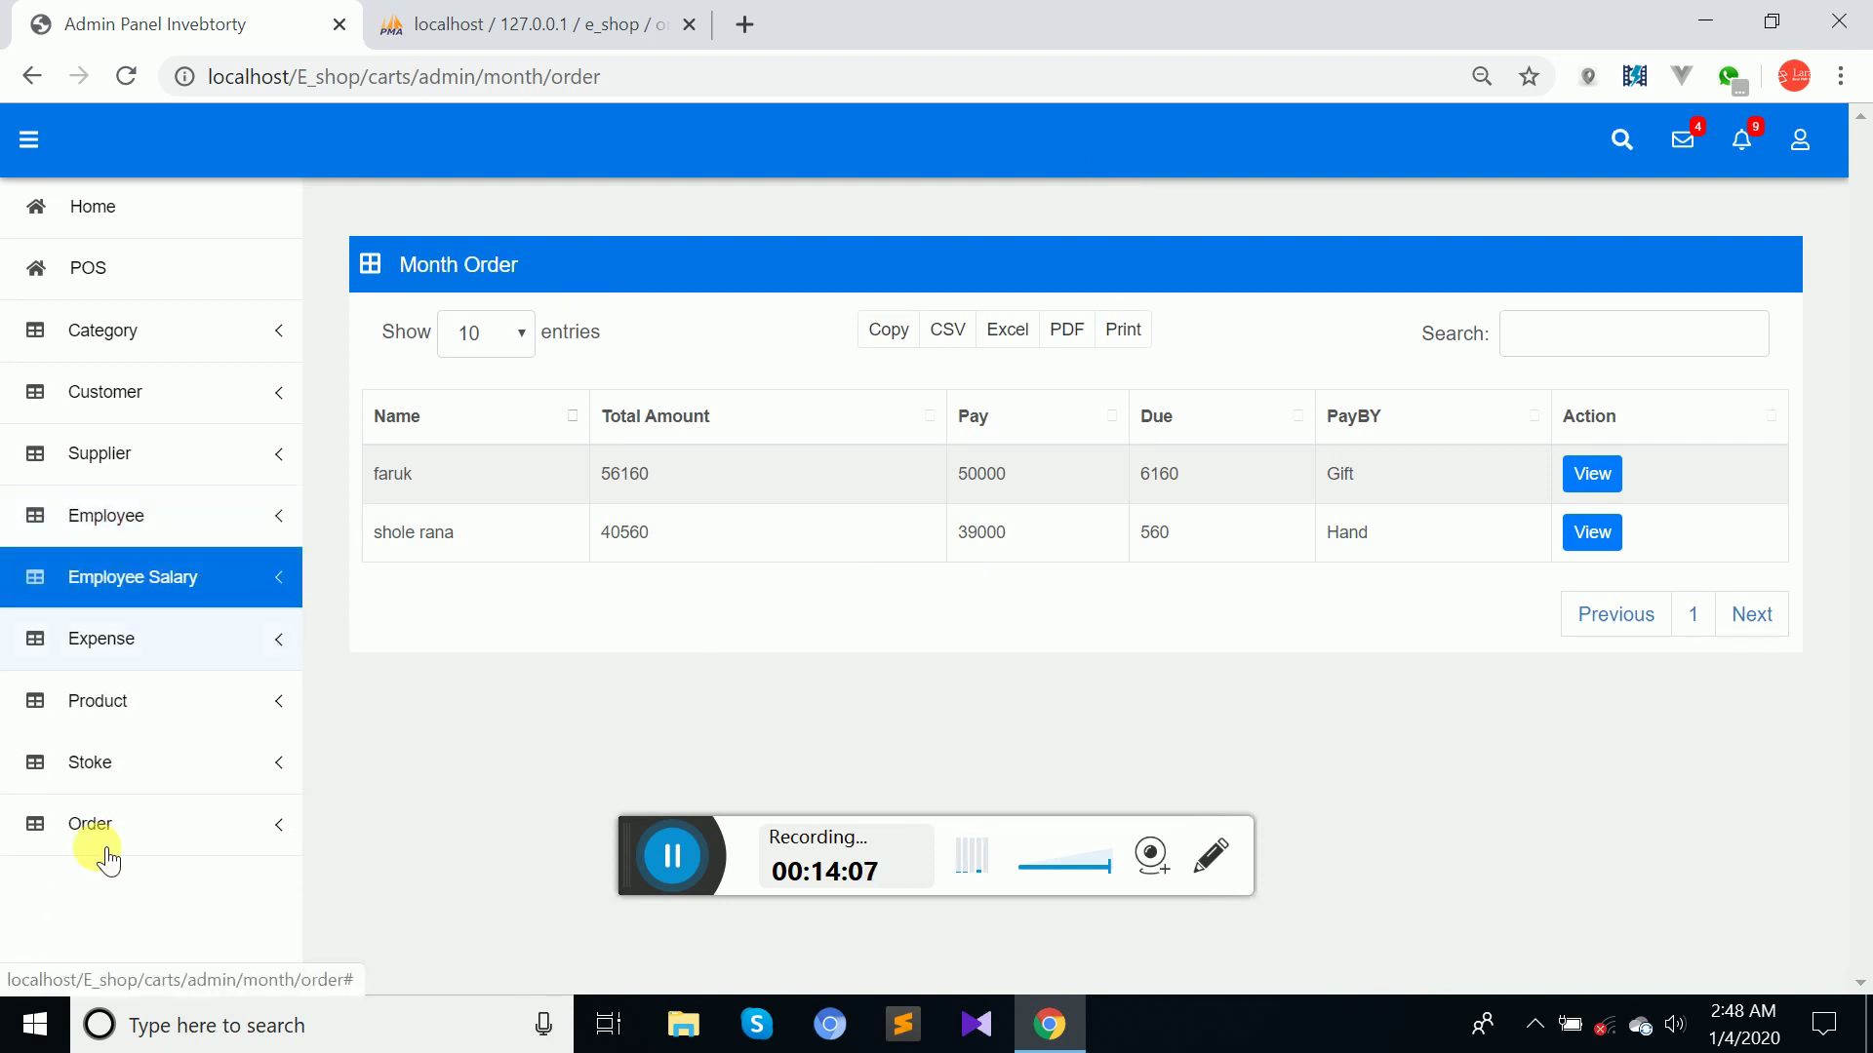
pyautogui.click(115, 766)
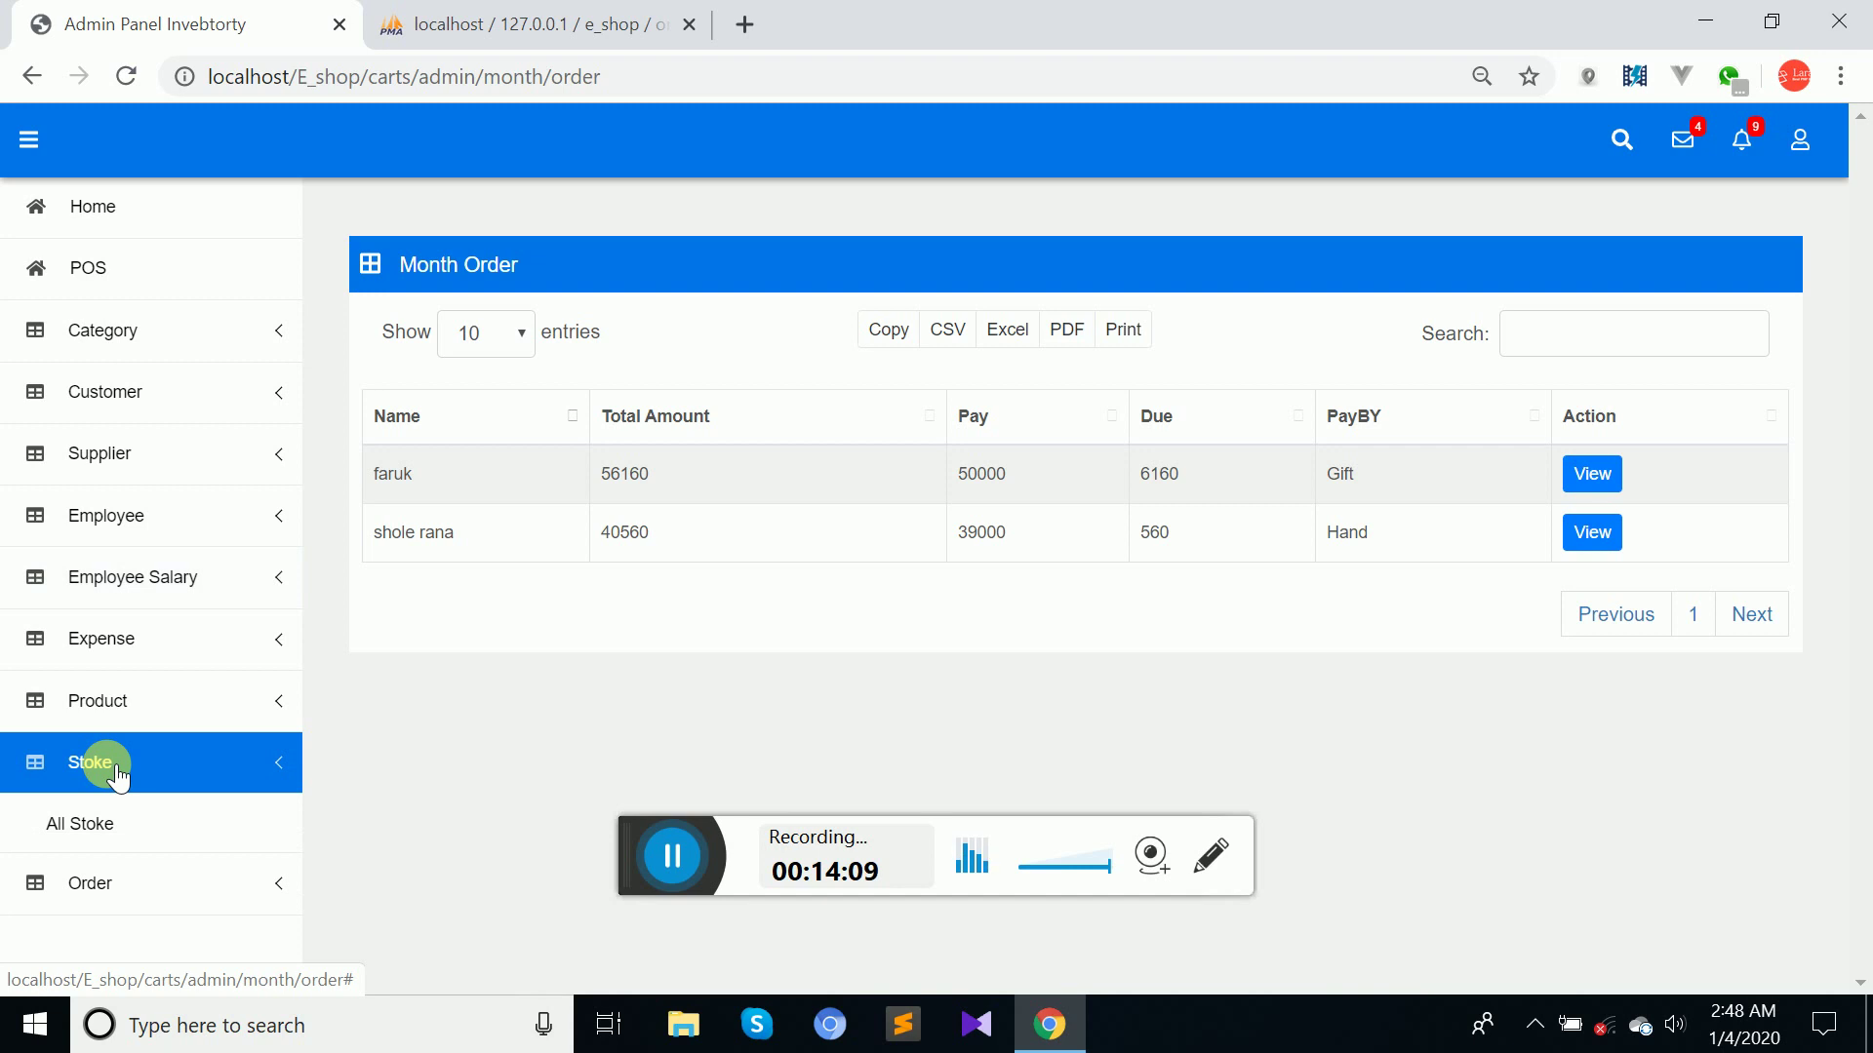
pyautogui.click(120, 667)
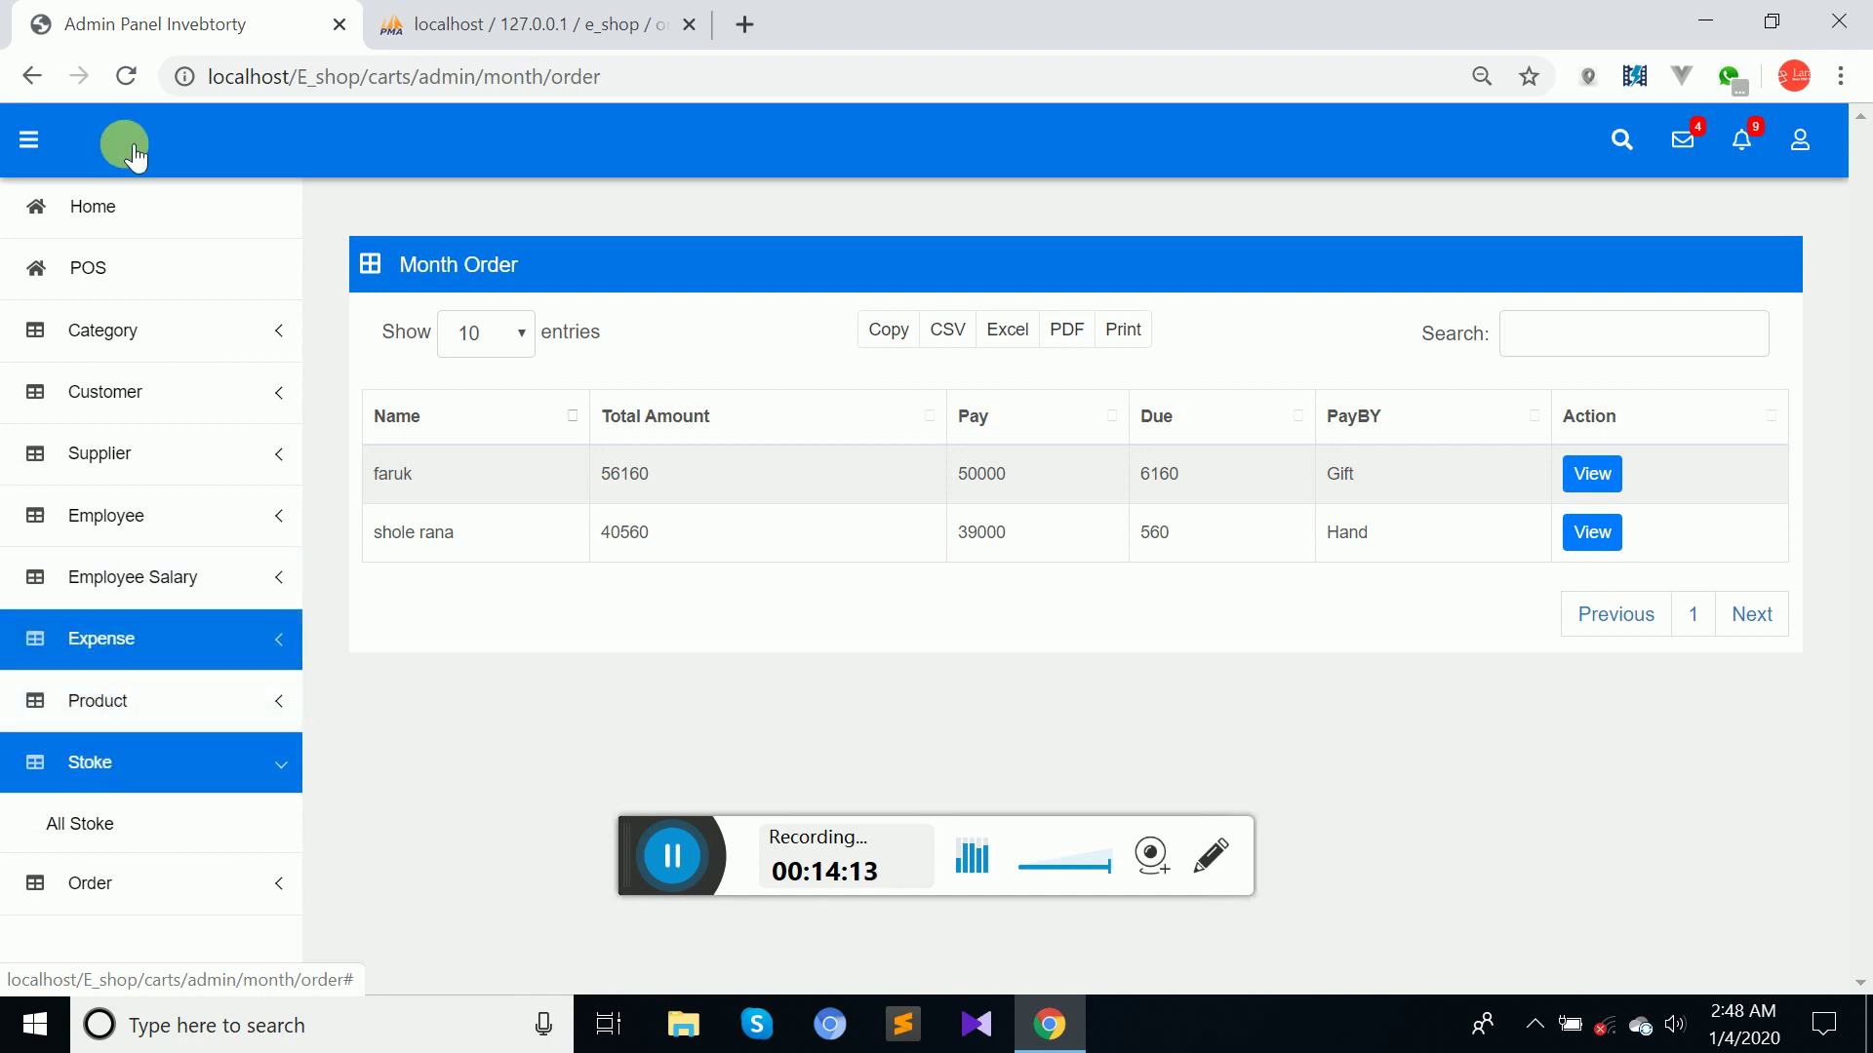
pyautogui.click(84, 262)
# Show the All Order list, still holding all four orders.
pyautogui.click(192, 886)
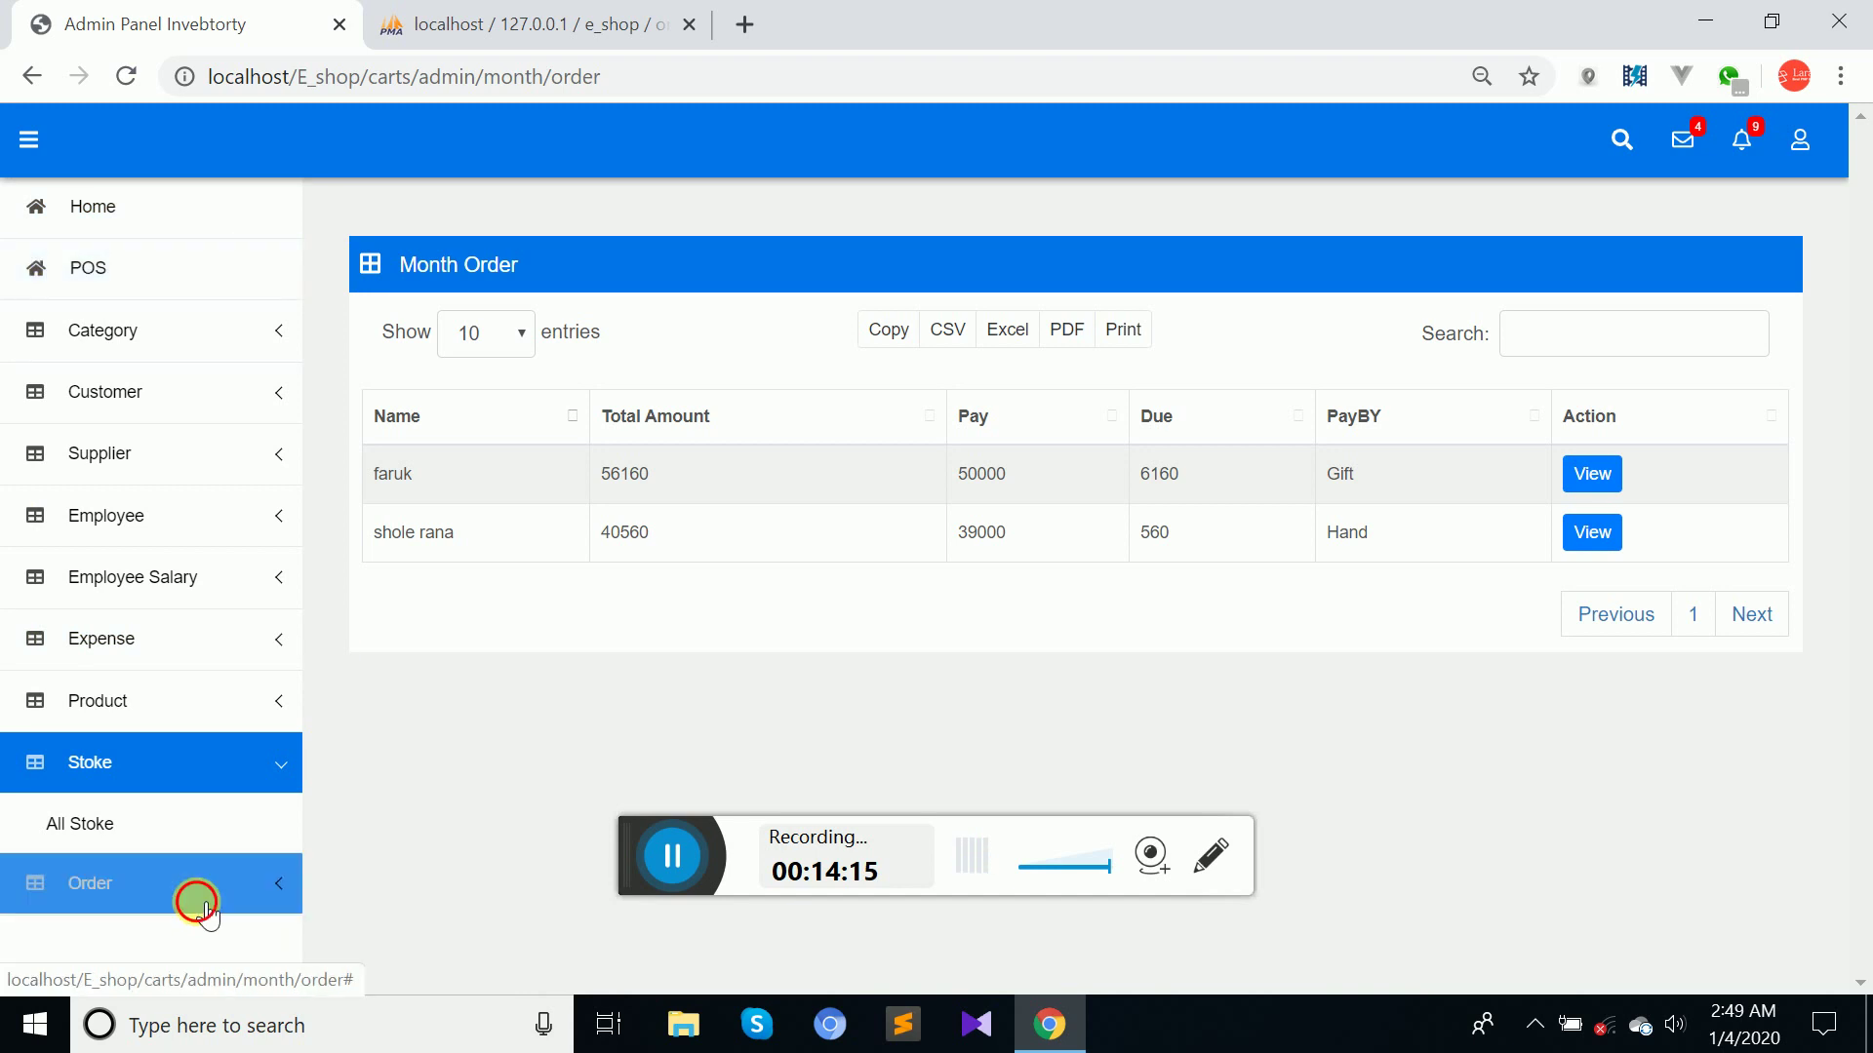
pyautogui.click(138, 944)
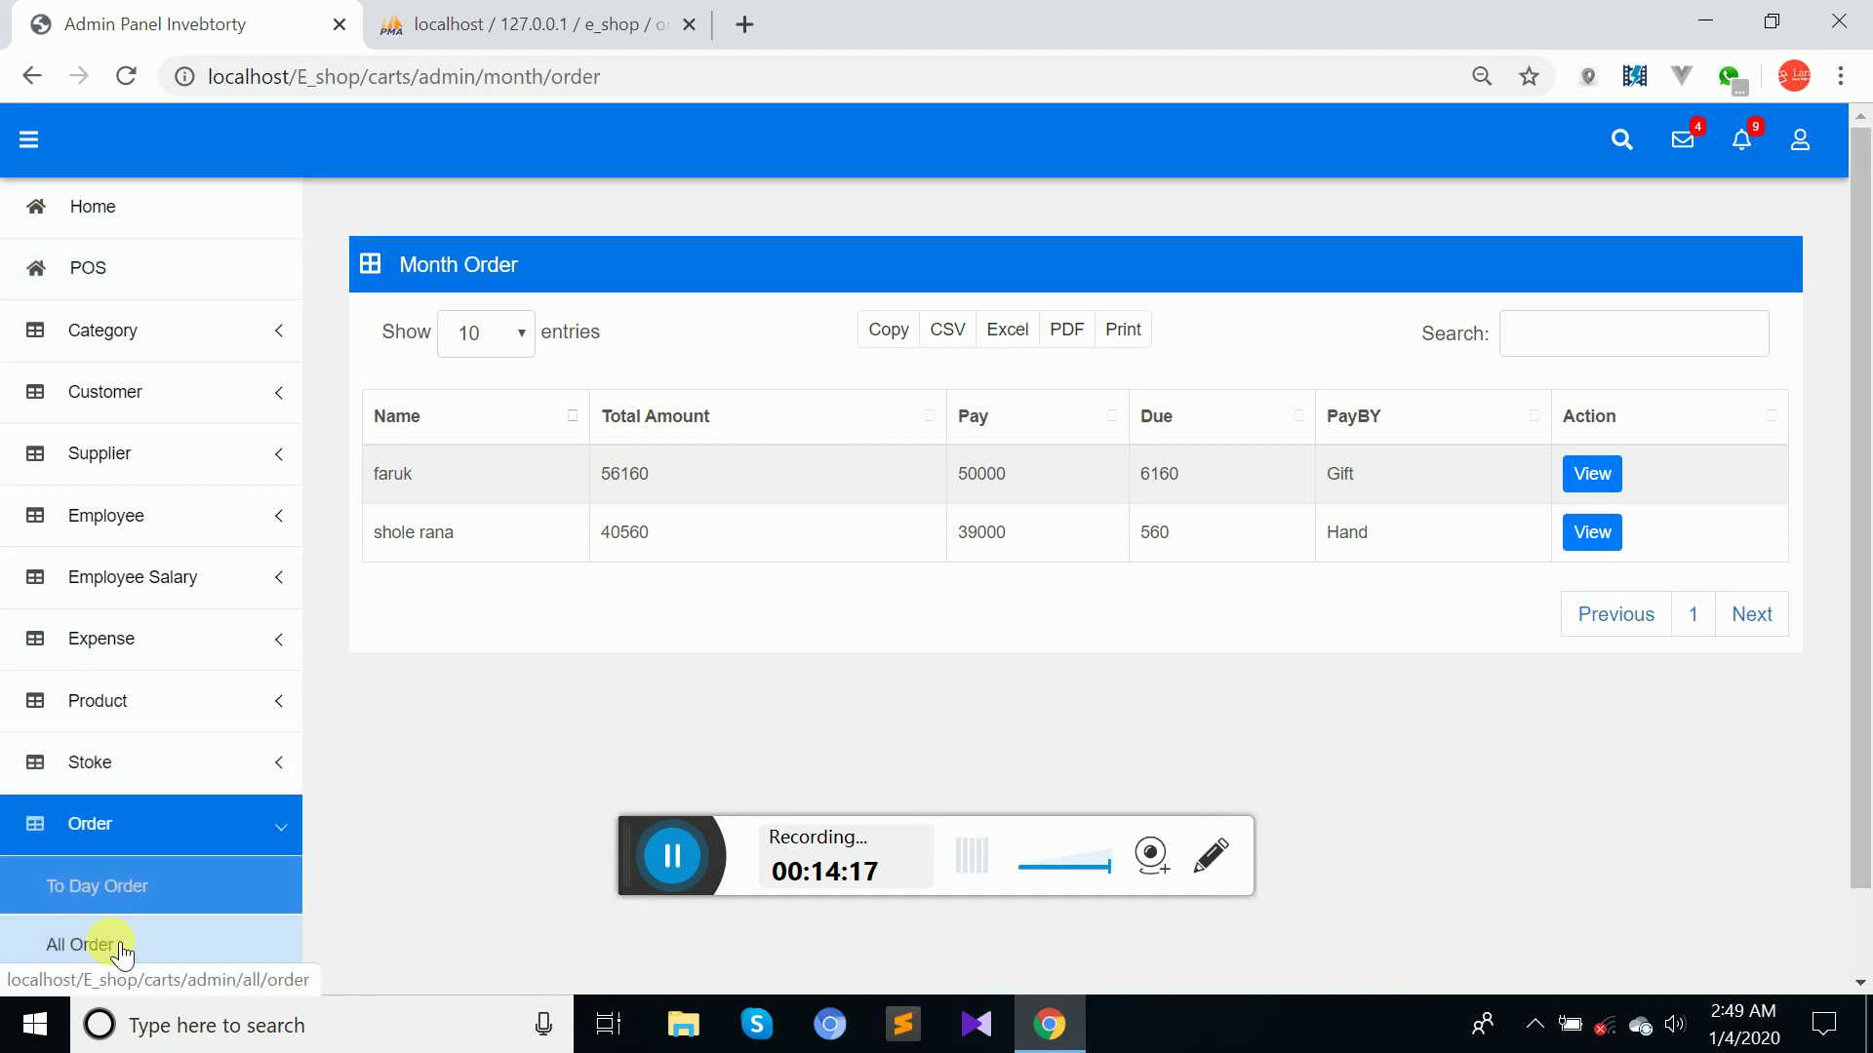
pyautogui.click(107, 944)
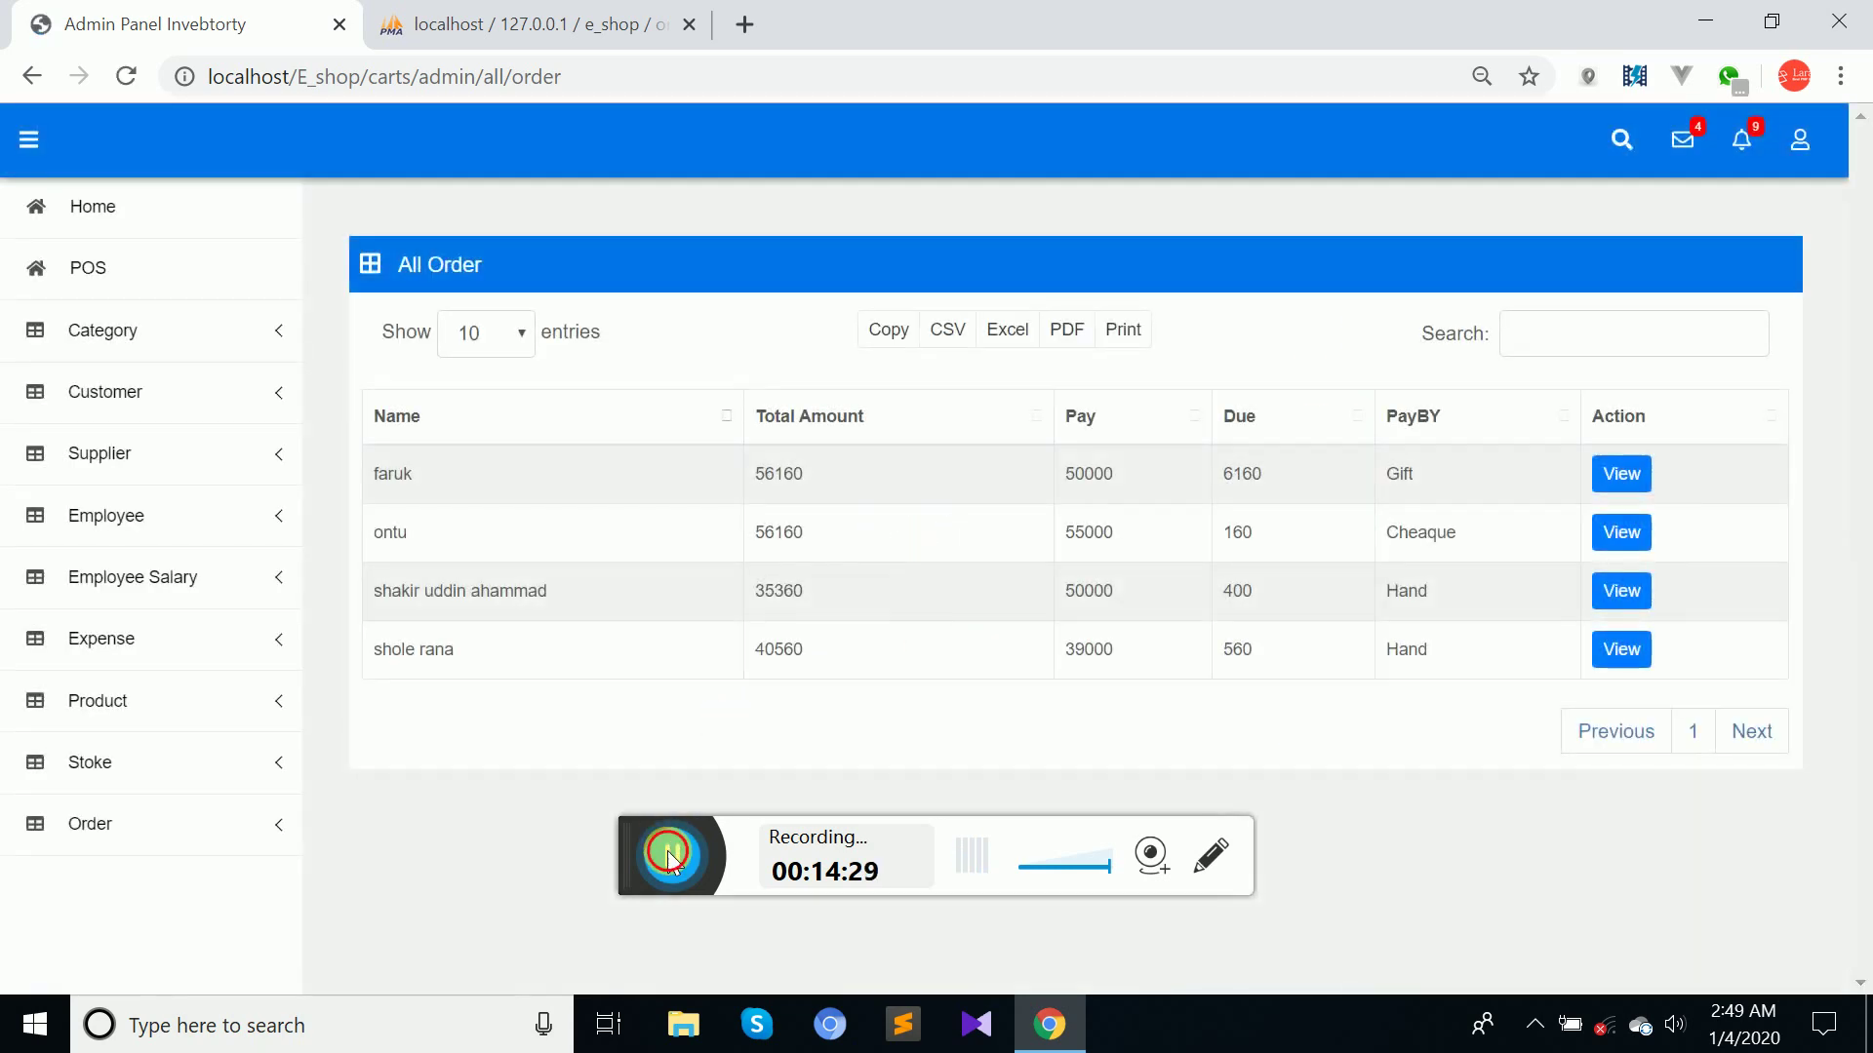
# View the 56160 Gift order's details: four products, 50000 paid and 6160 due.
pyautogui.click(669, 855)
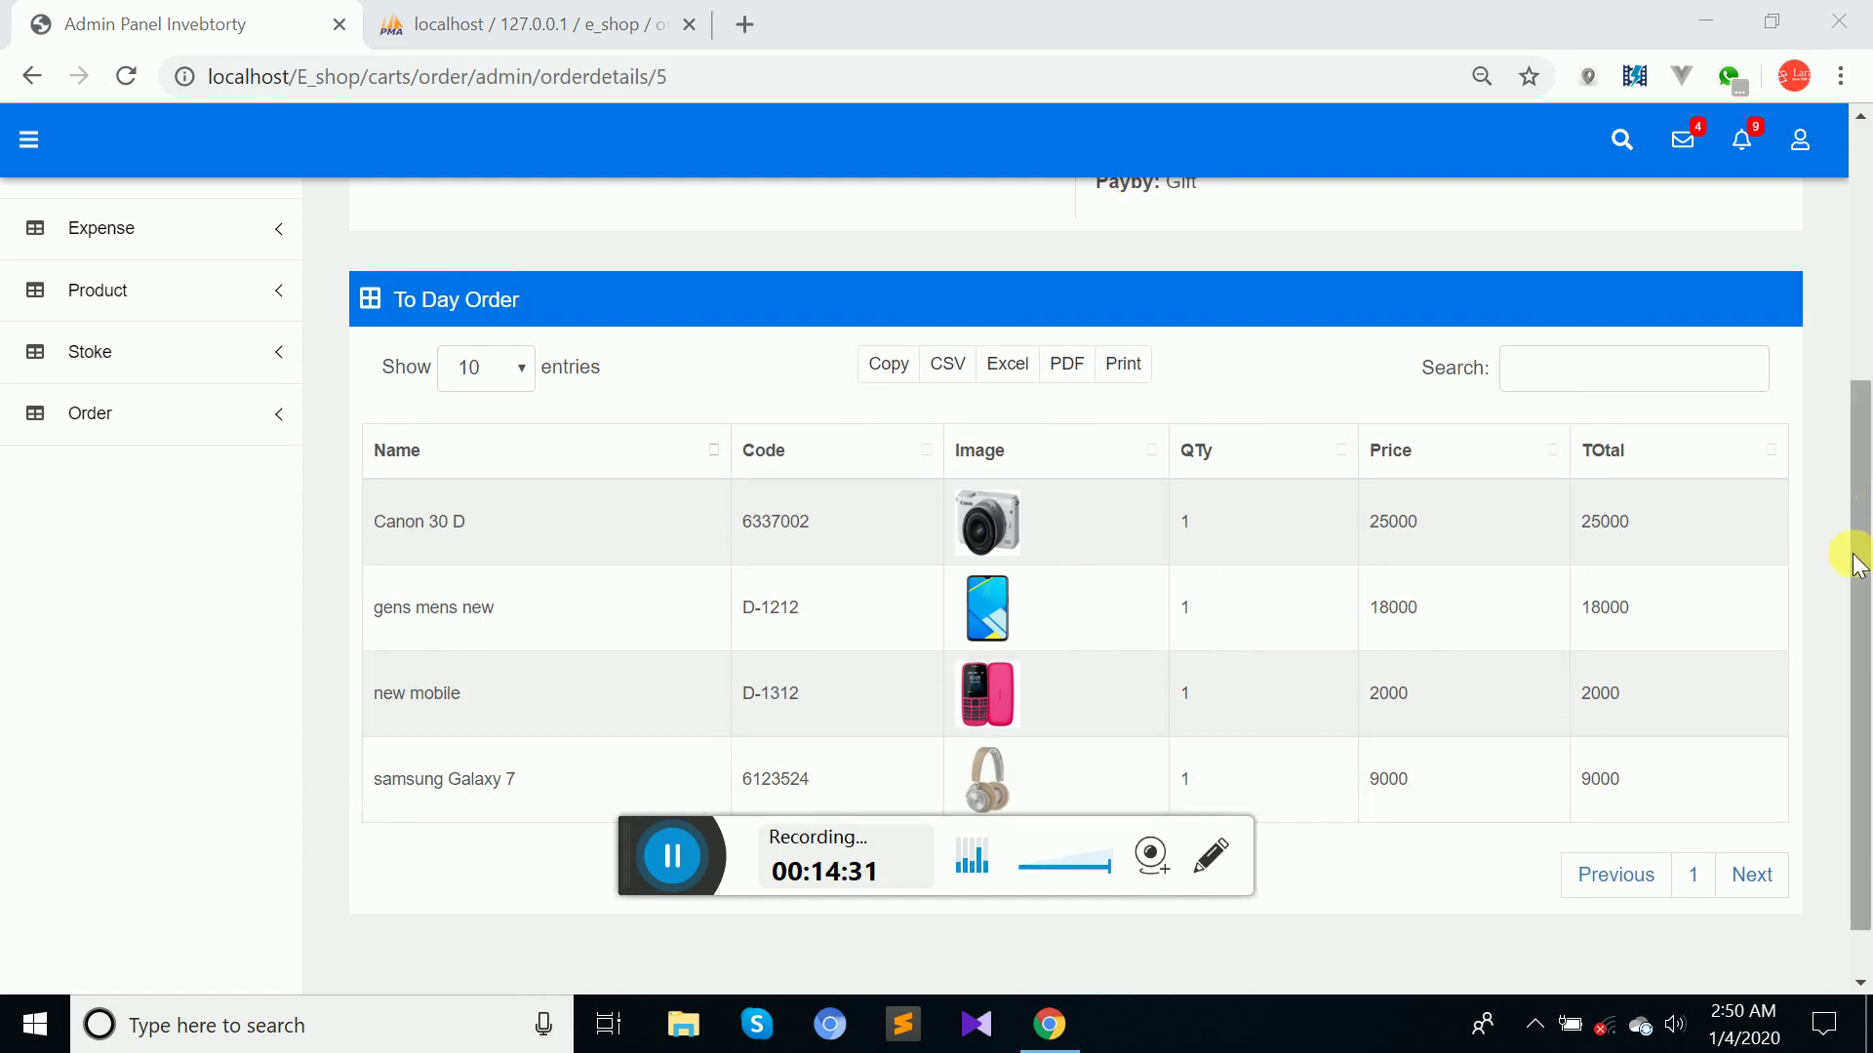
pyautogui.moveTo(1852, 556); pyautogui.dragTo(1861, 314)
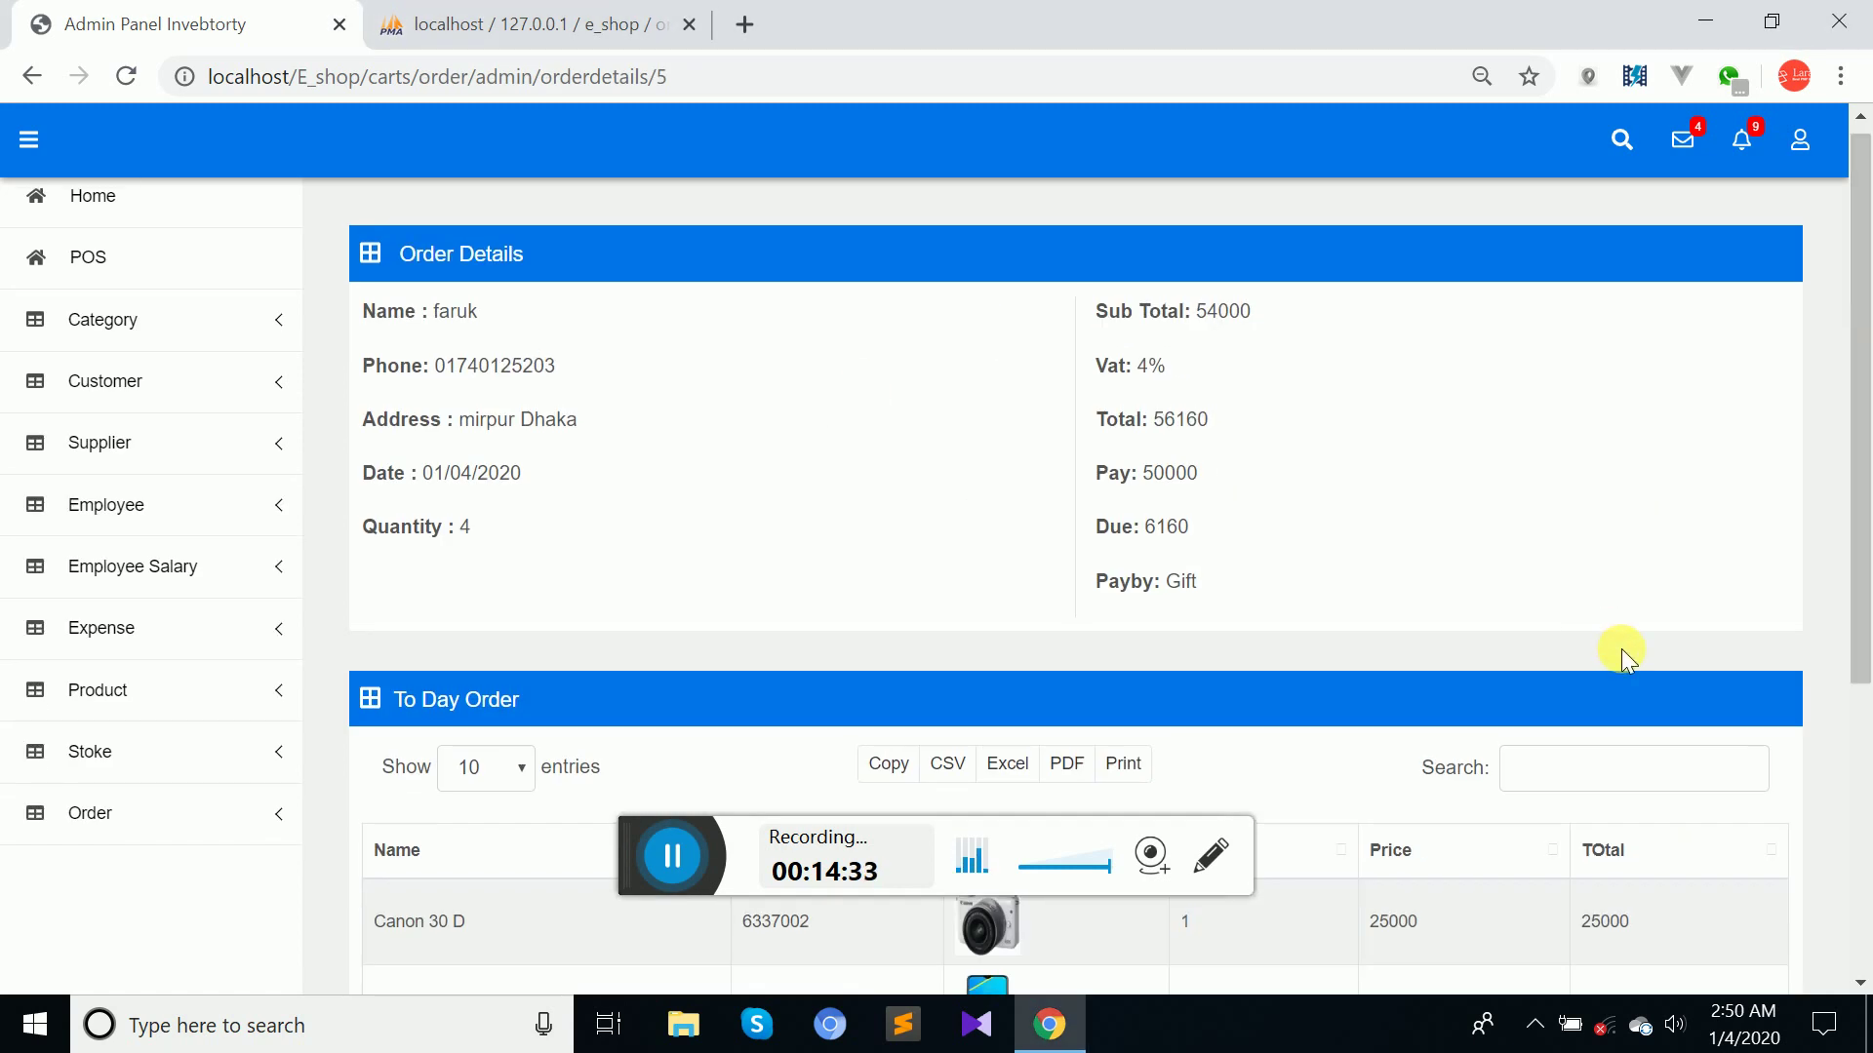